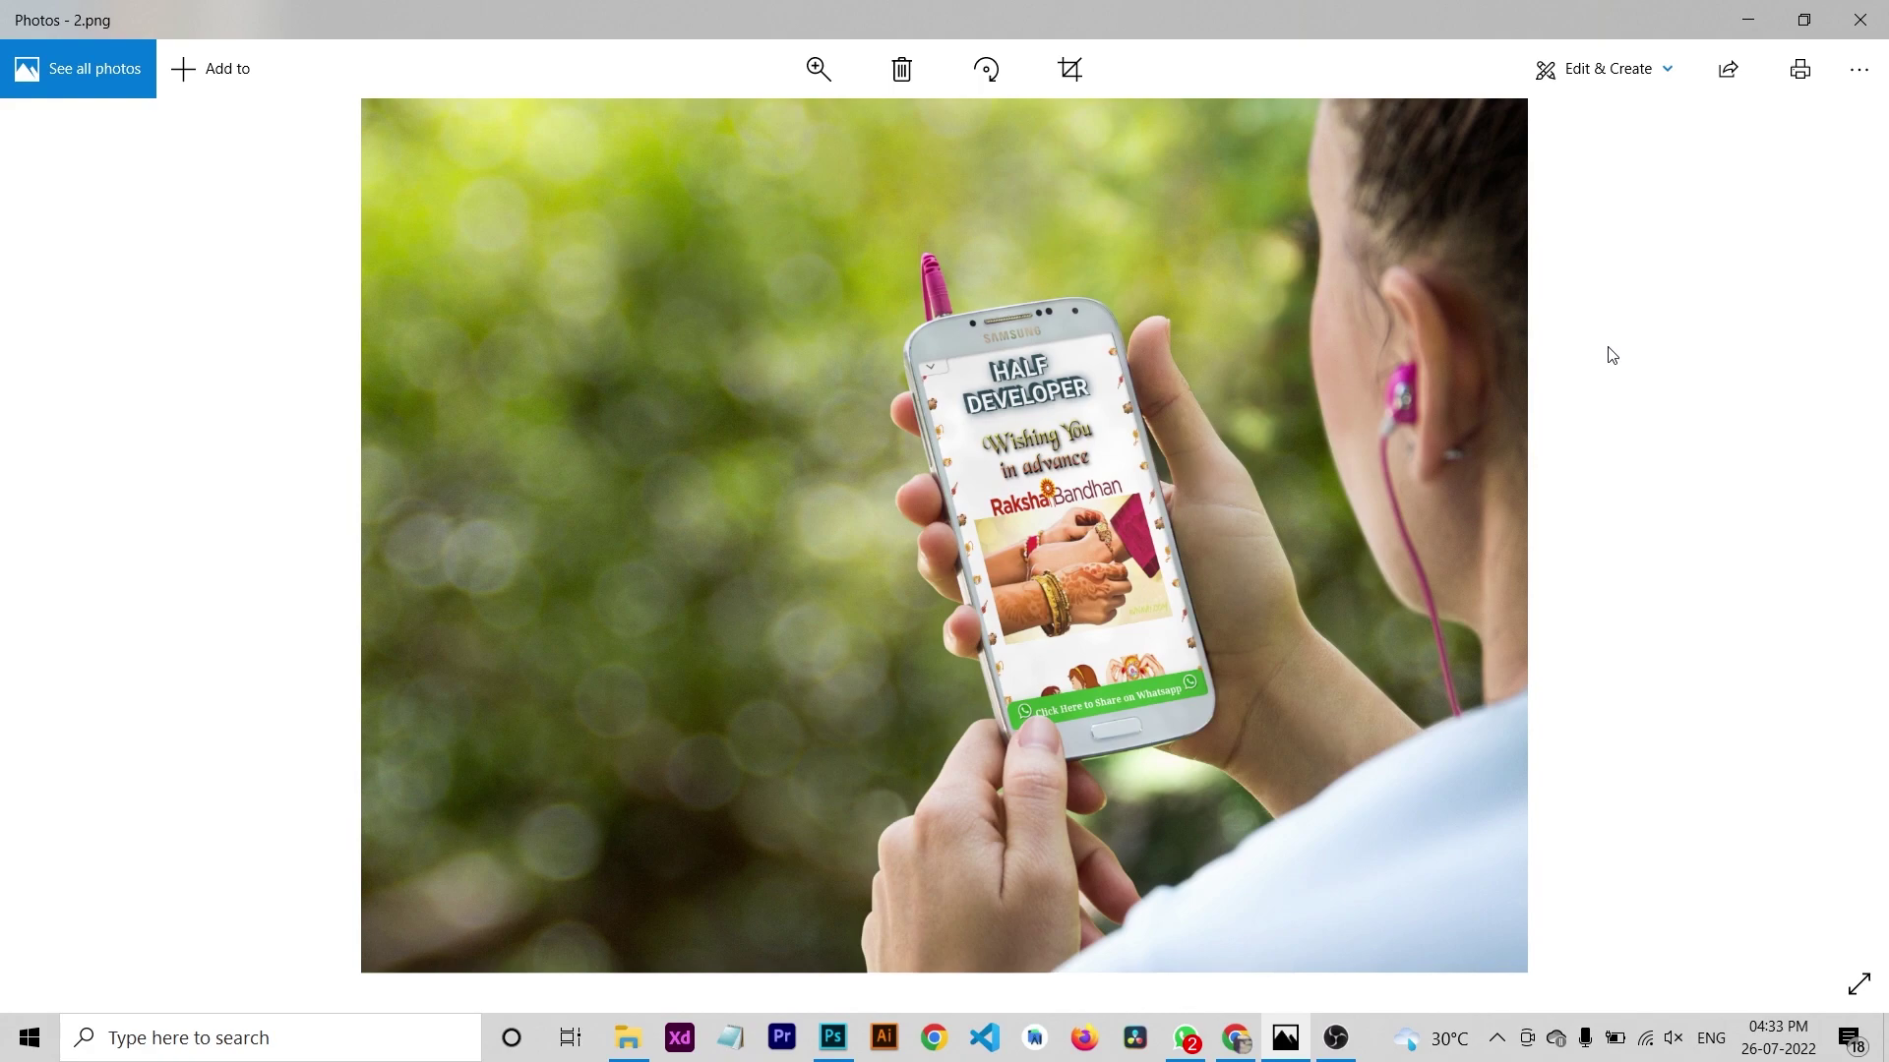
View the next phone mockup image, 3.png, and close the photo viewer.
key("Right")
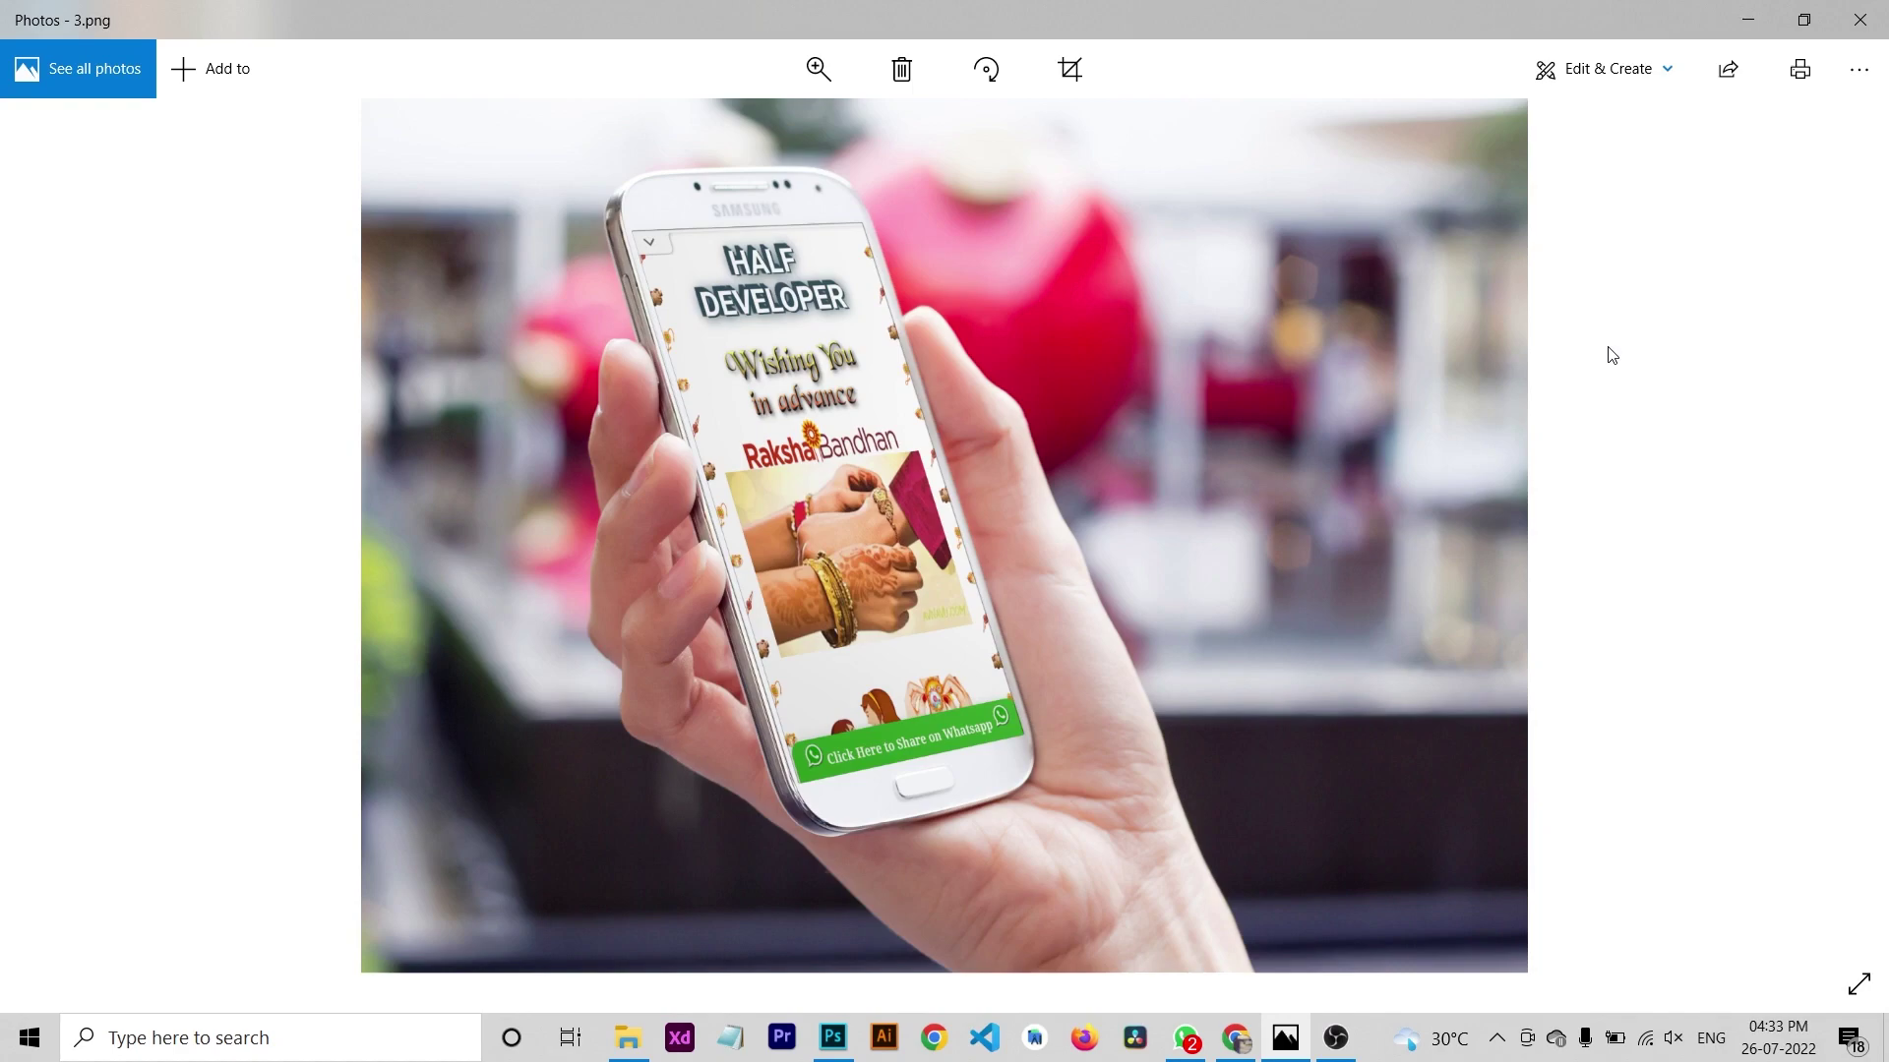
left_click(1862, 20)
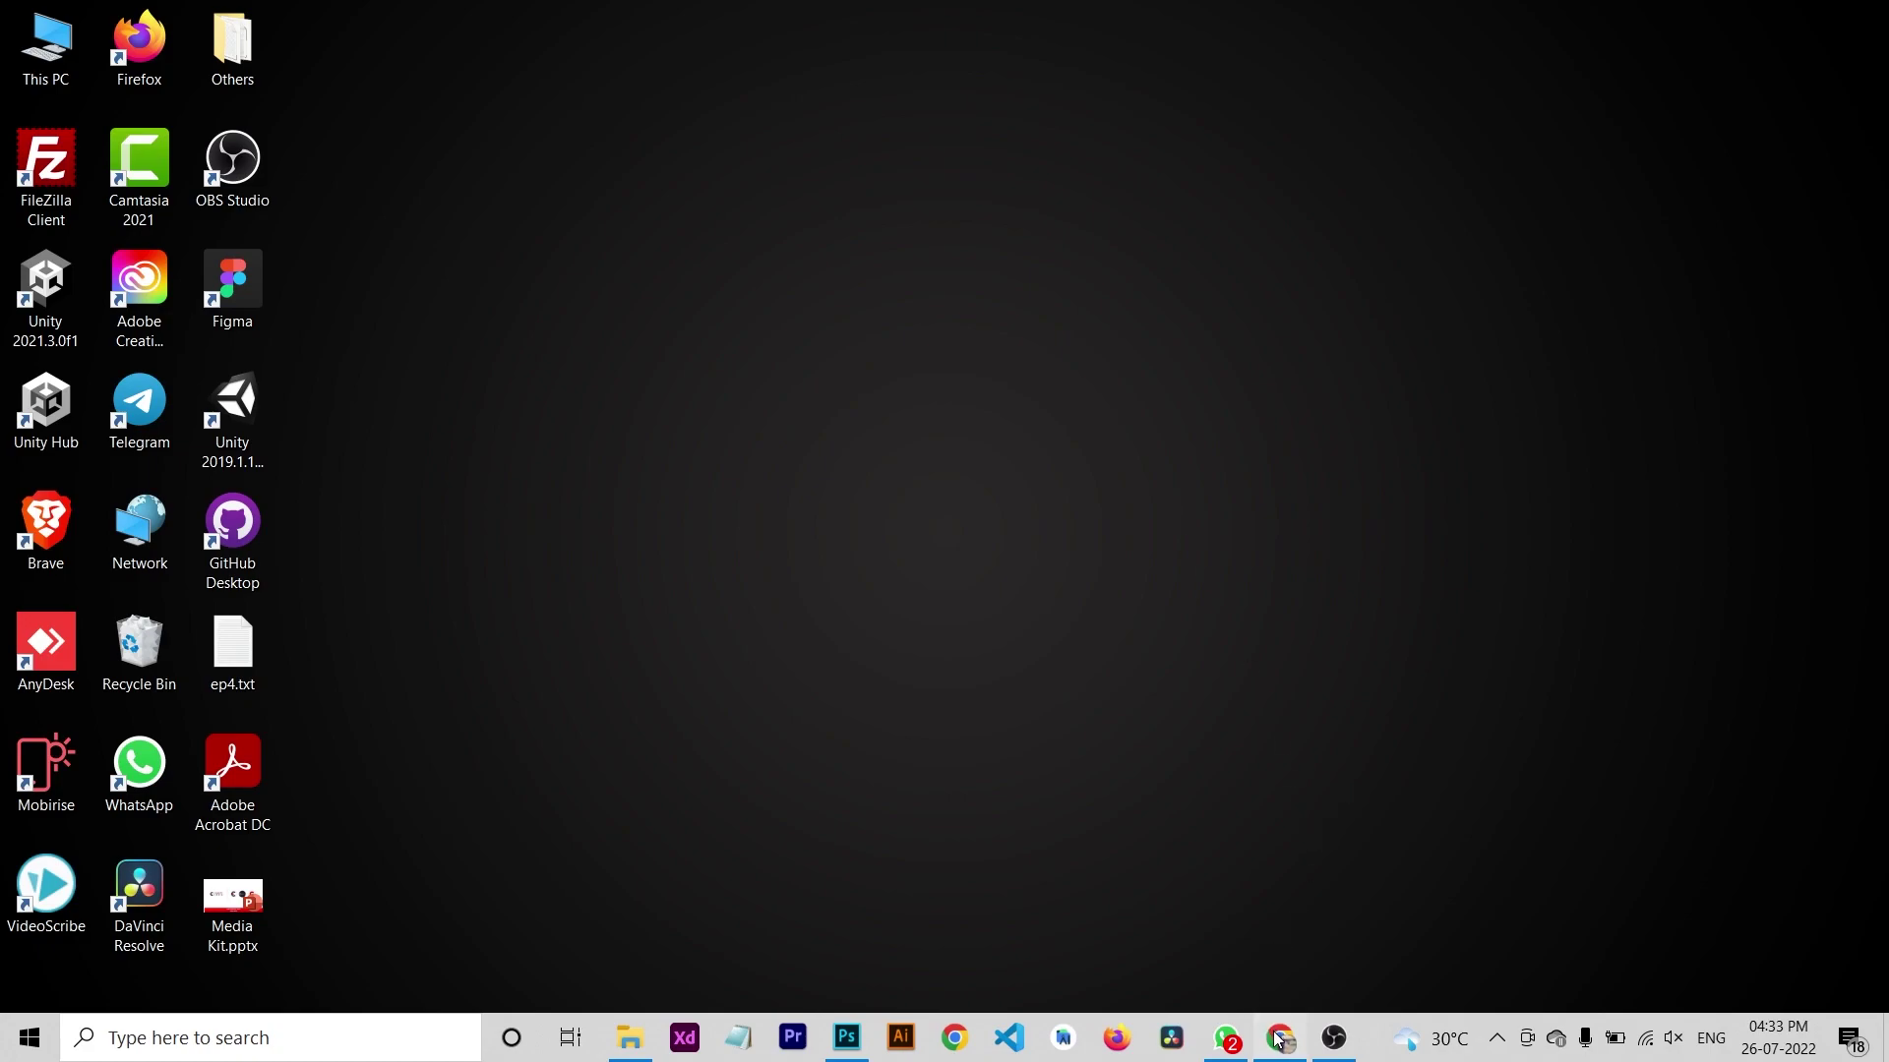
Switch to Chrome and compare the September 2021 AdSense balance with the Raksha Bandhan 2021 date and its USD to INR conversion.
left_click(1278, 1038)
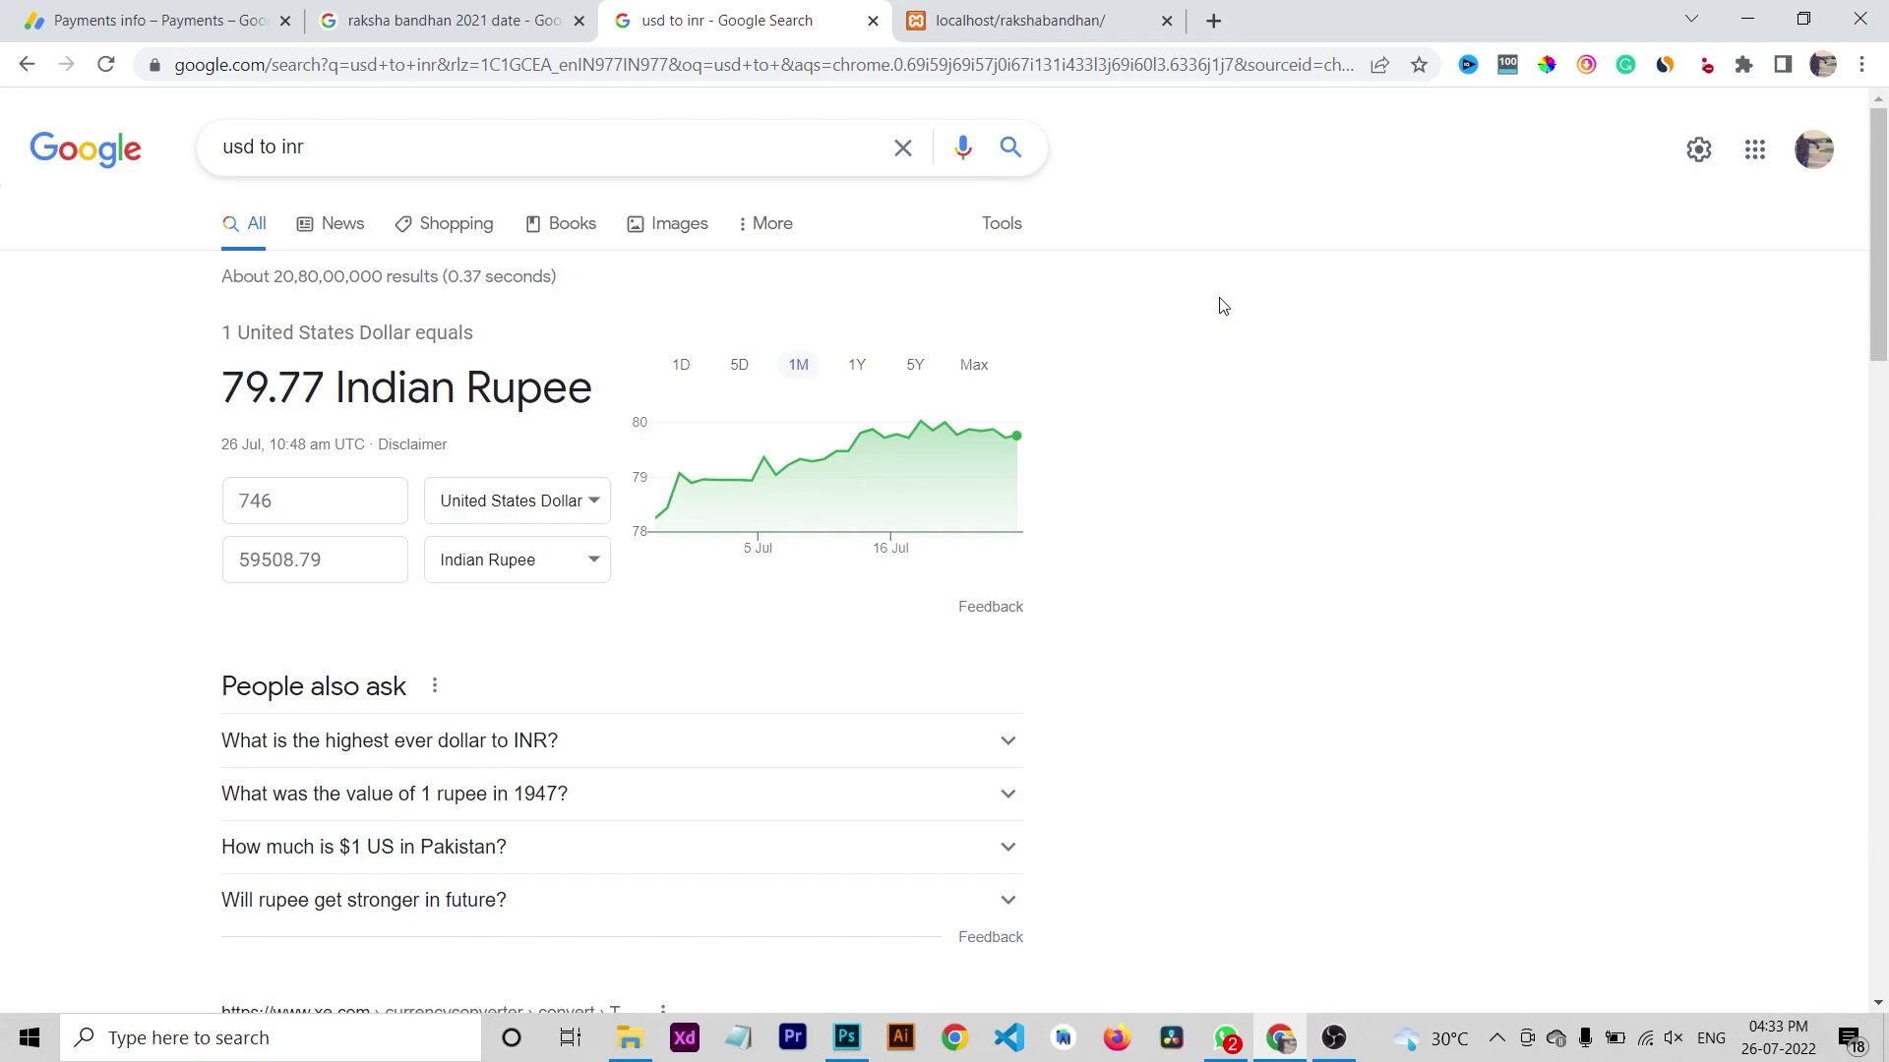
left_click(158, 20)
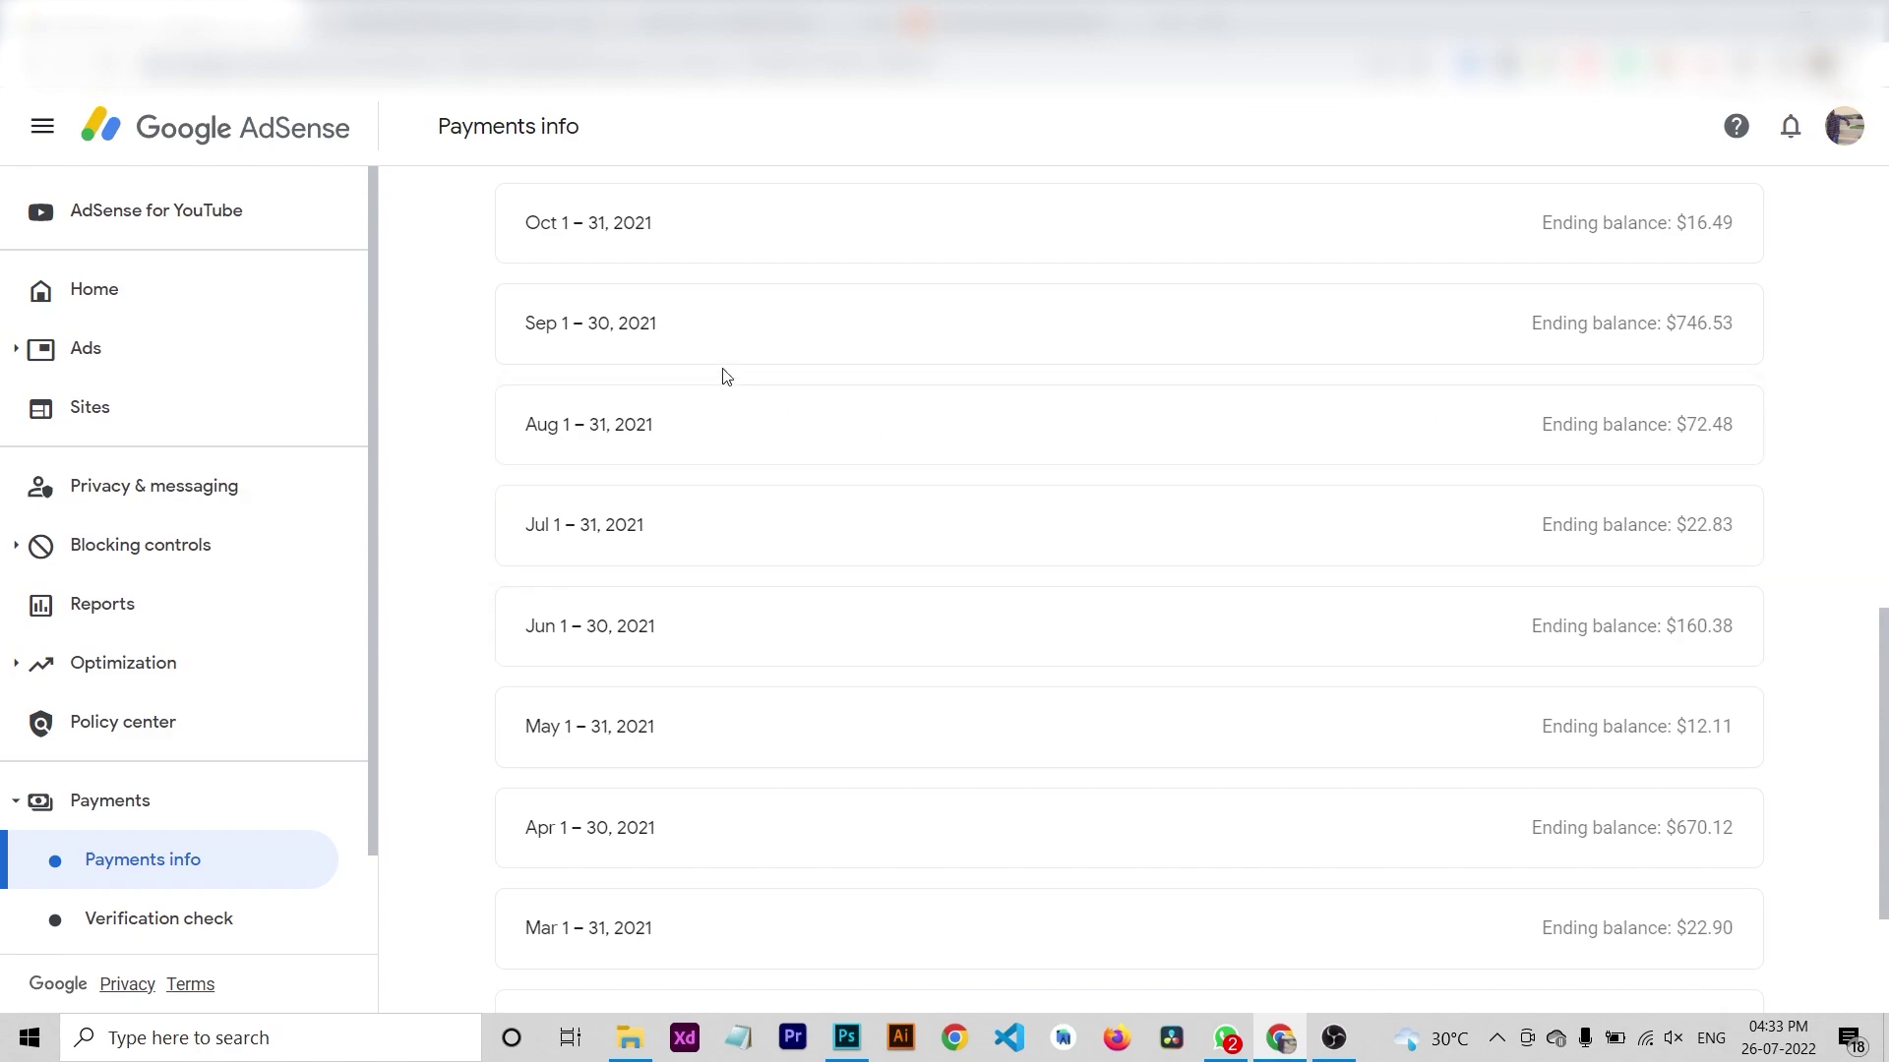
left_click(393, 20)
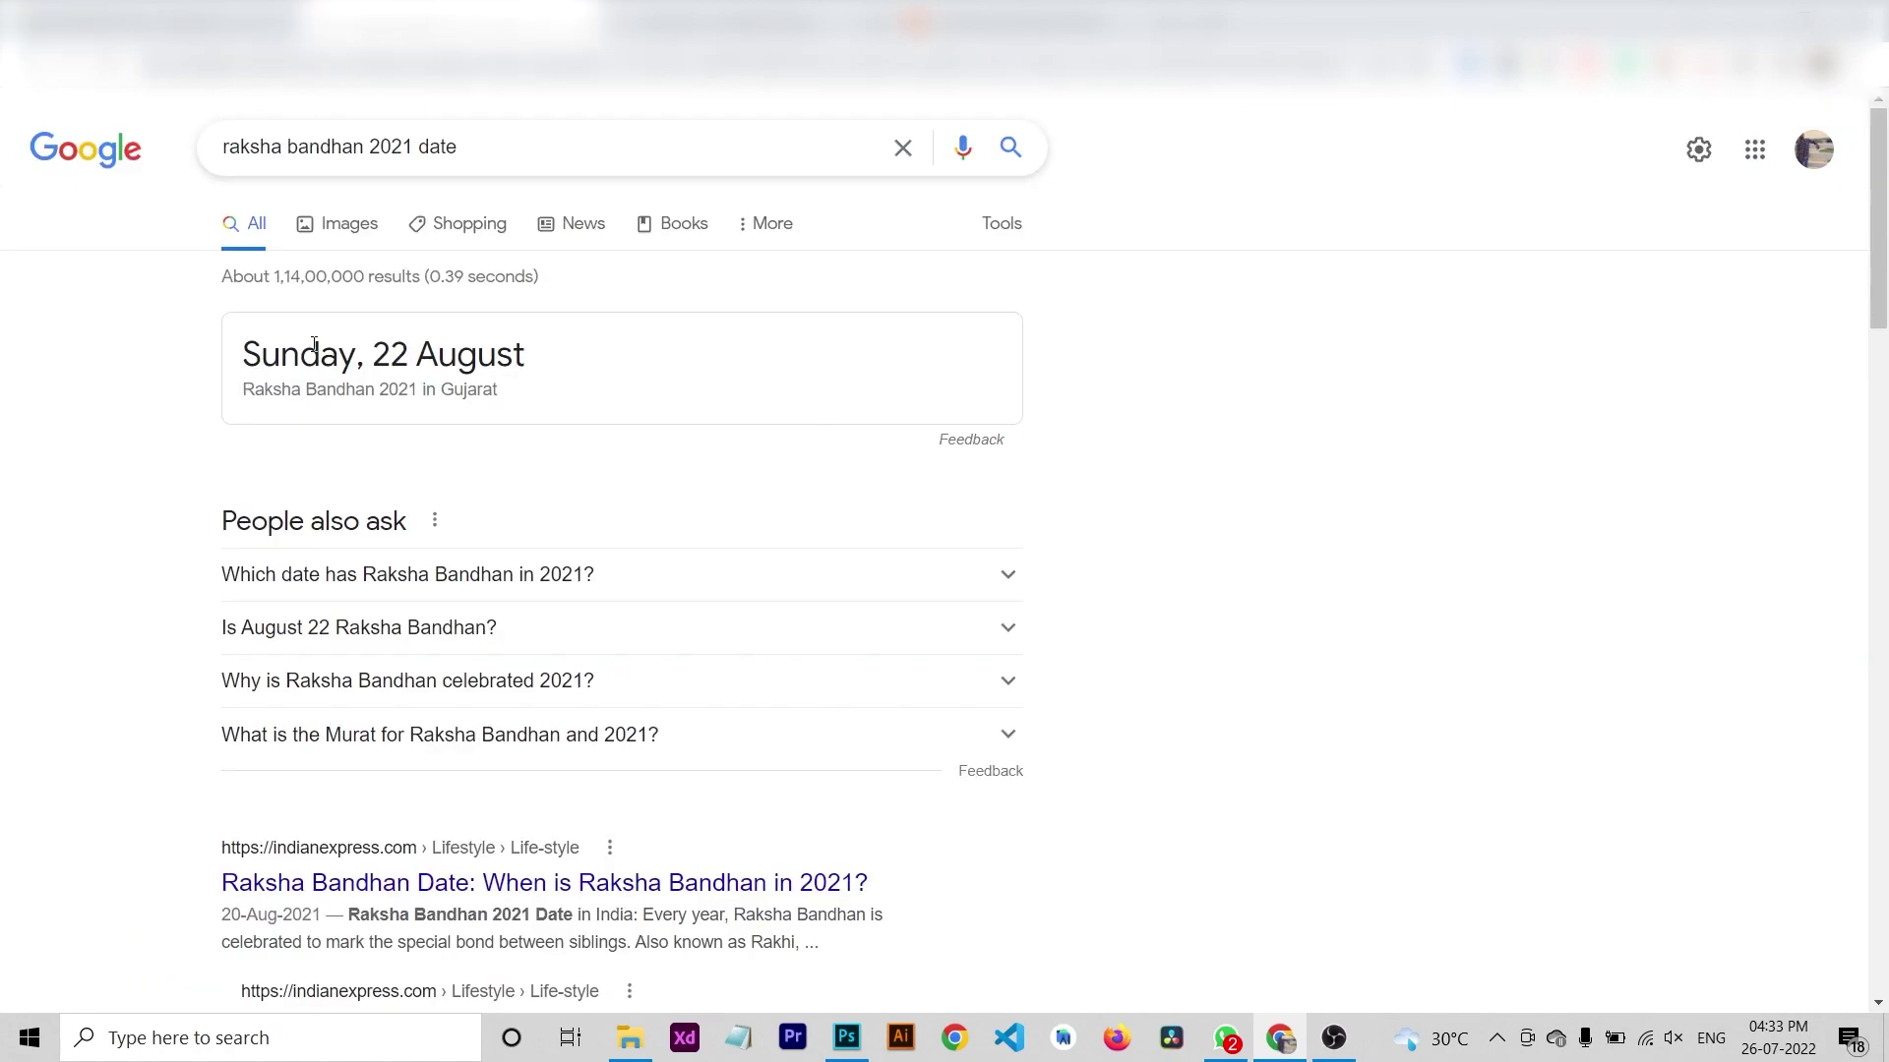
left_click(1007, 149)
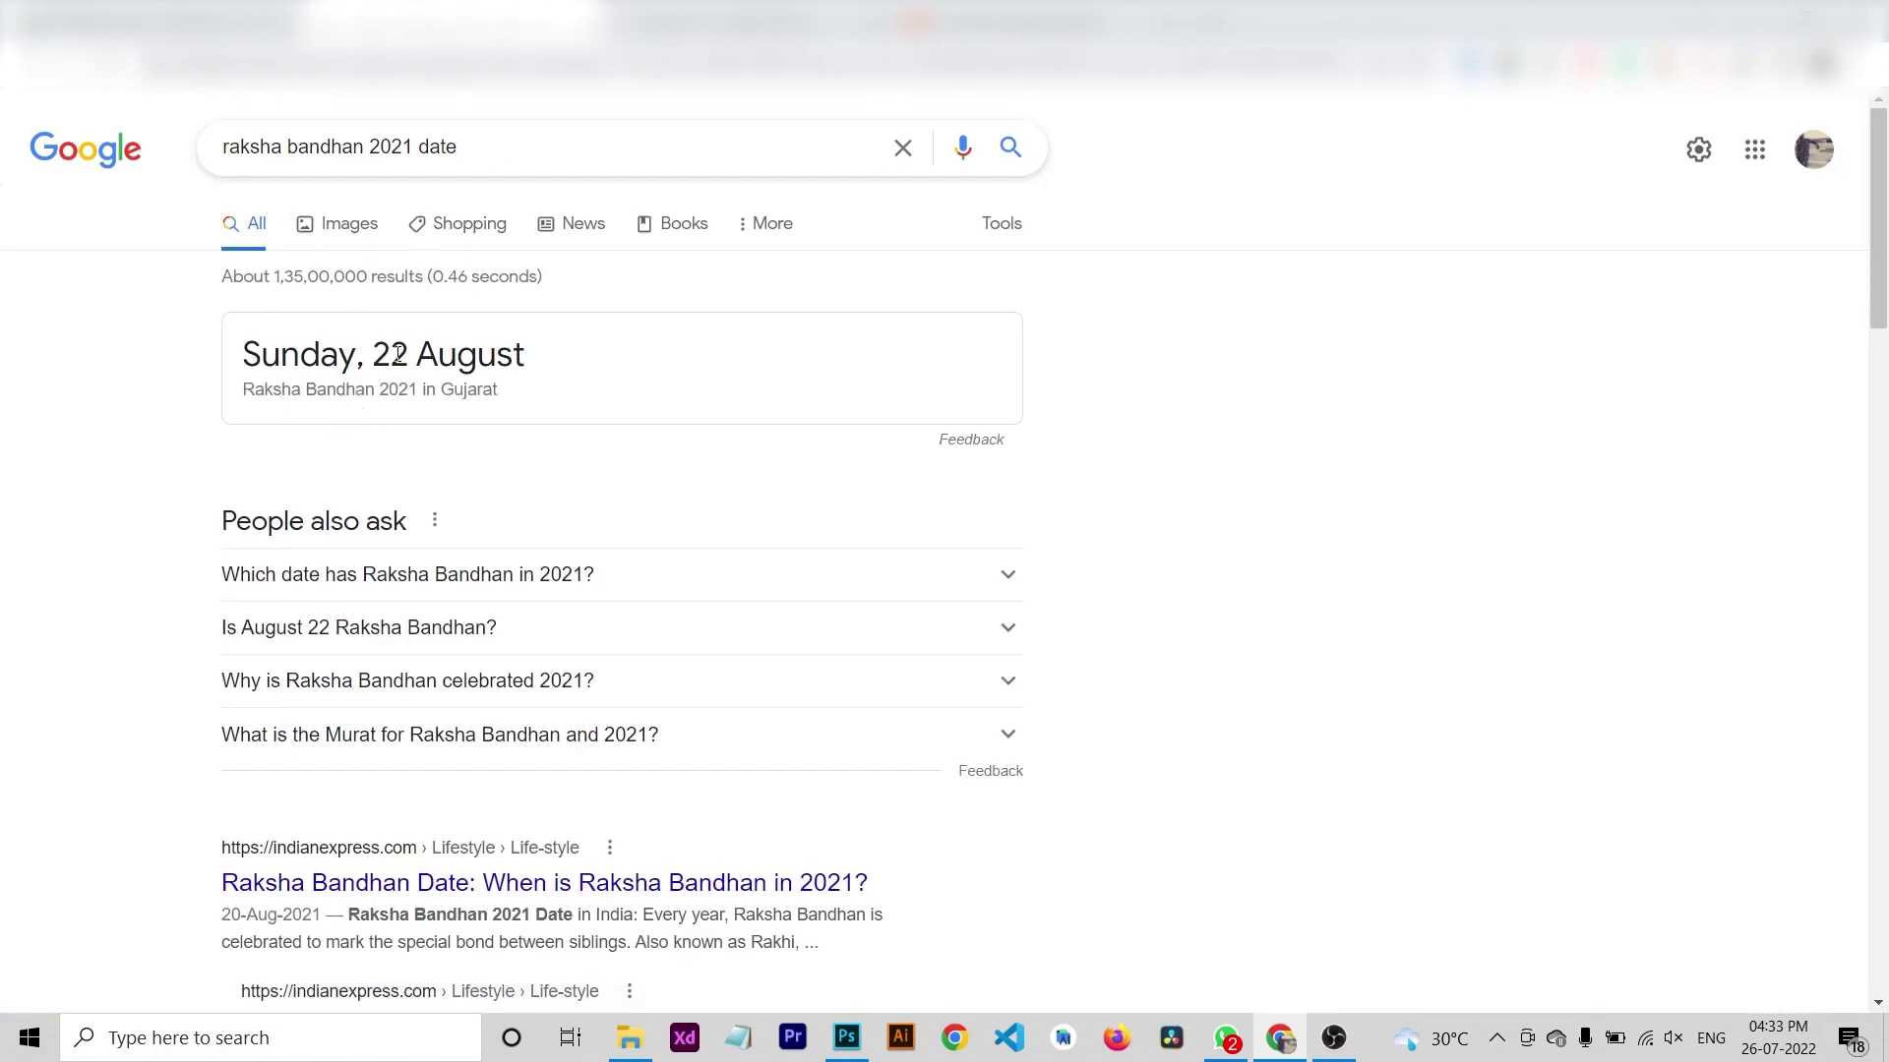
left_click(157, 22)
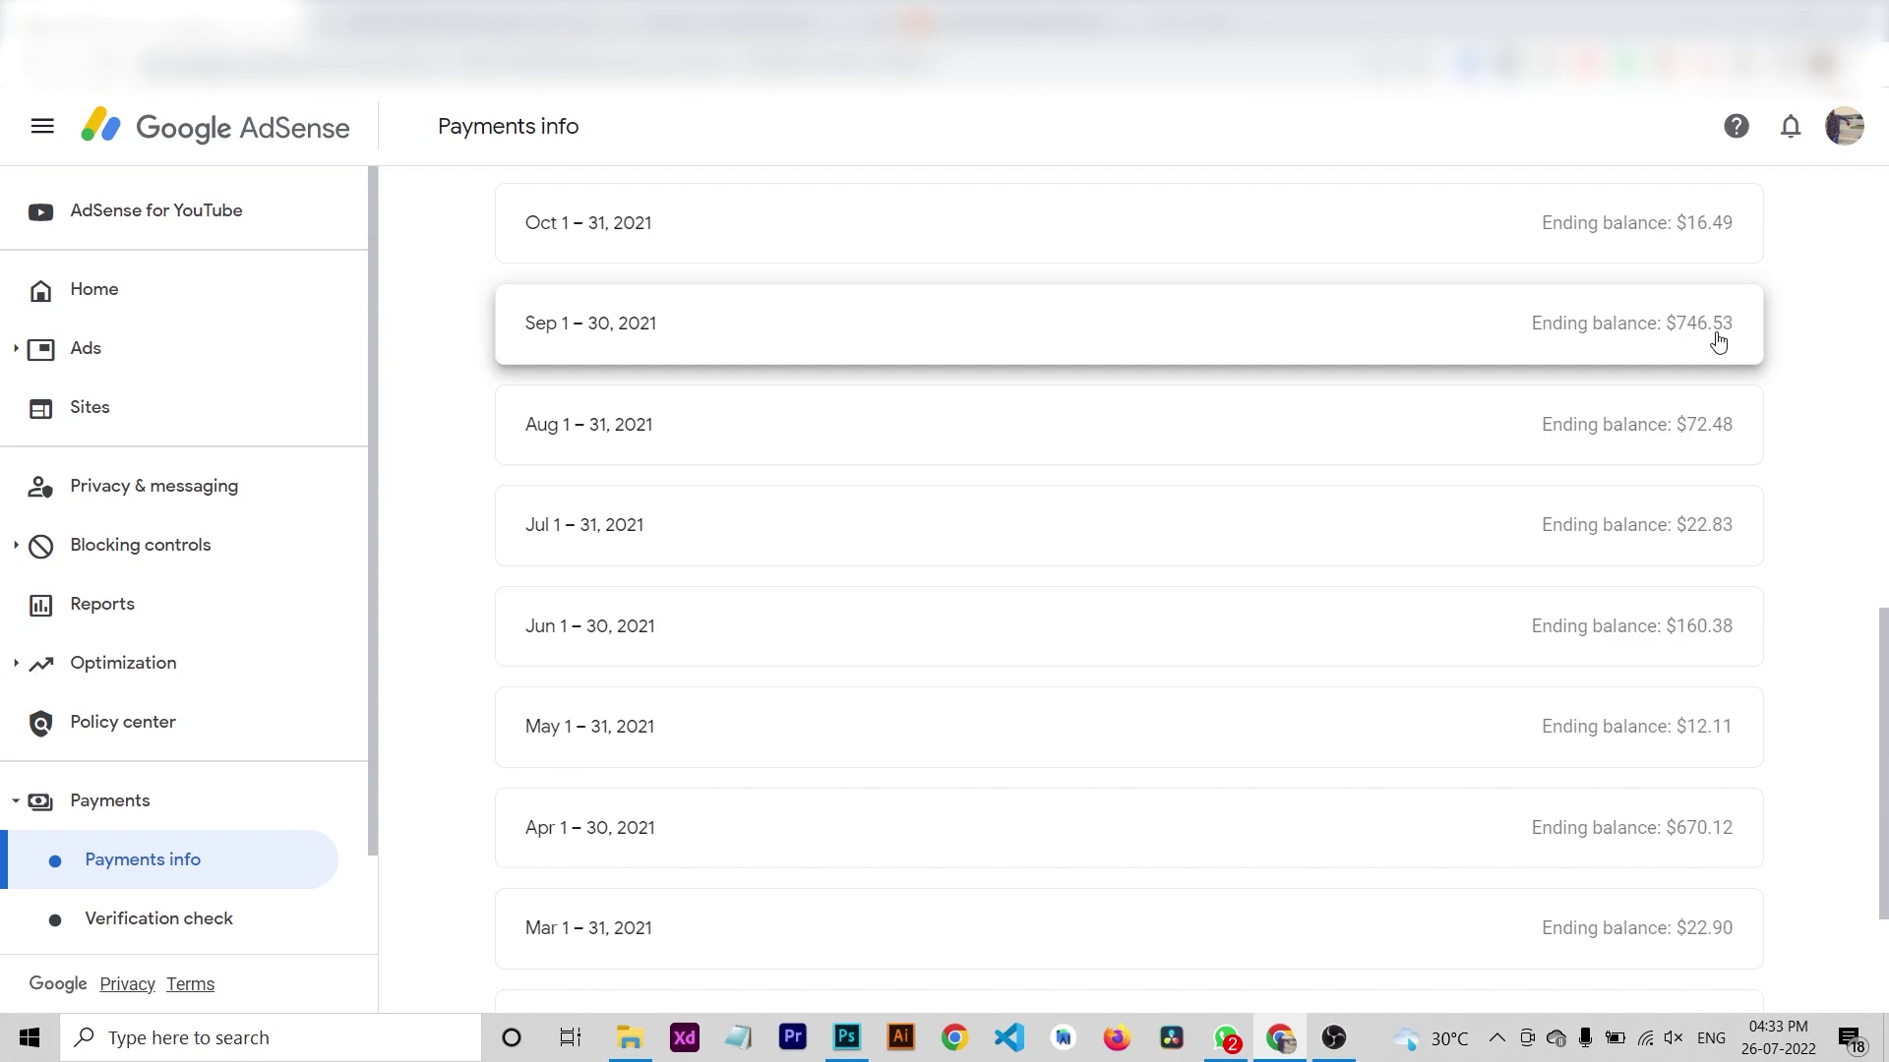
left_click(743, 22)
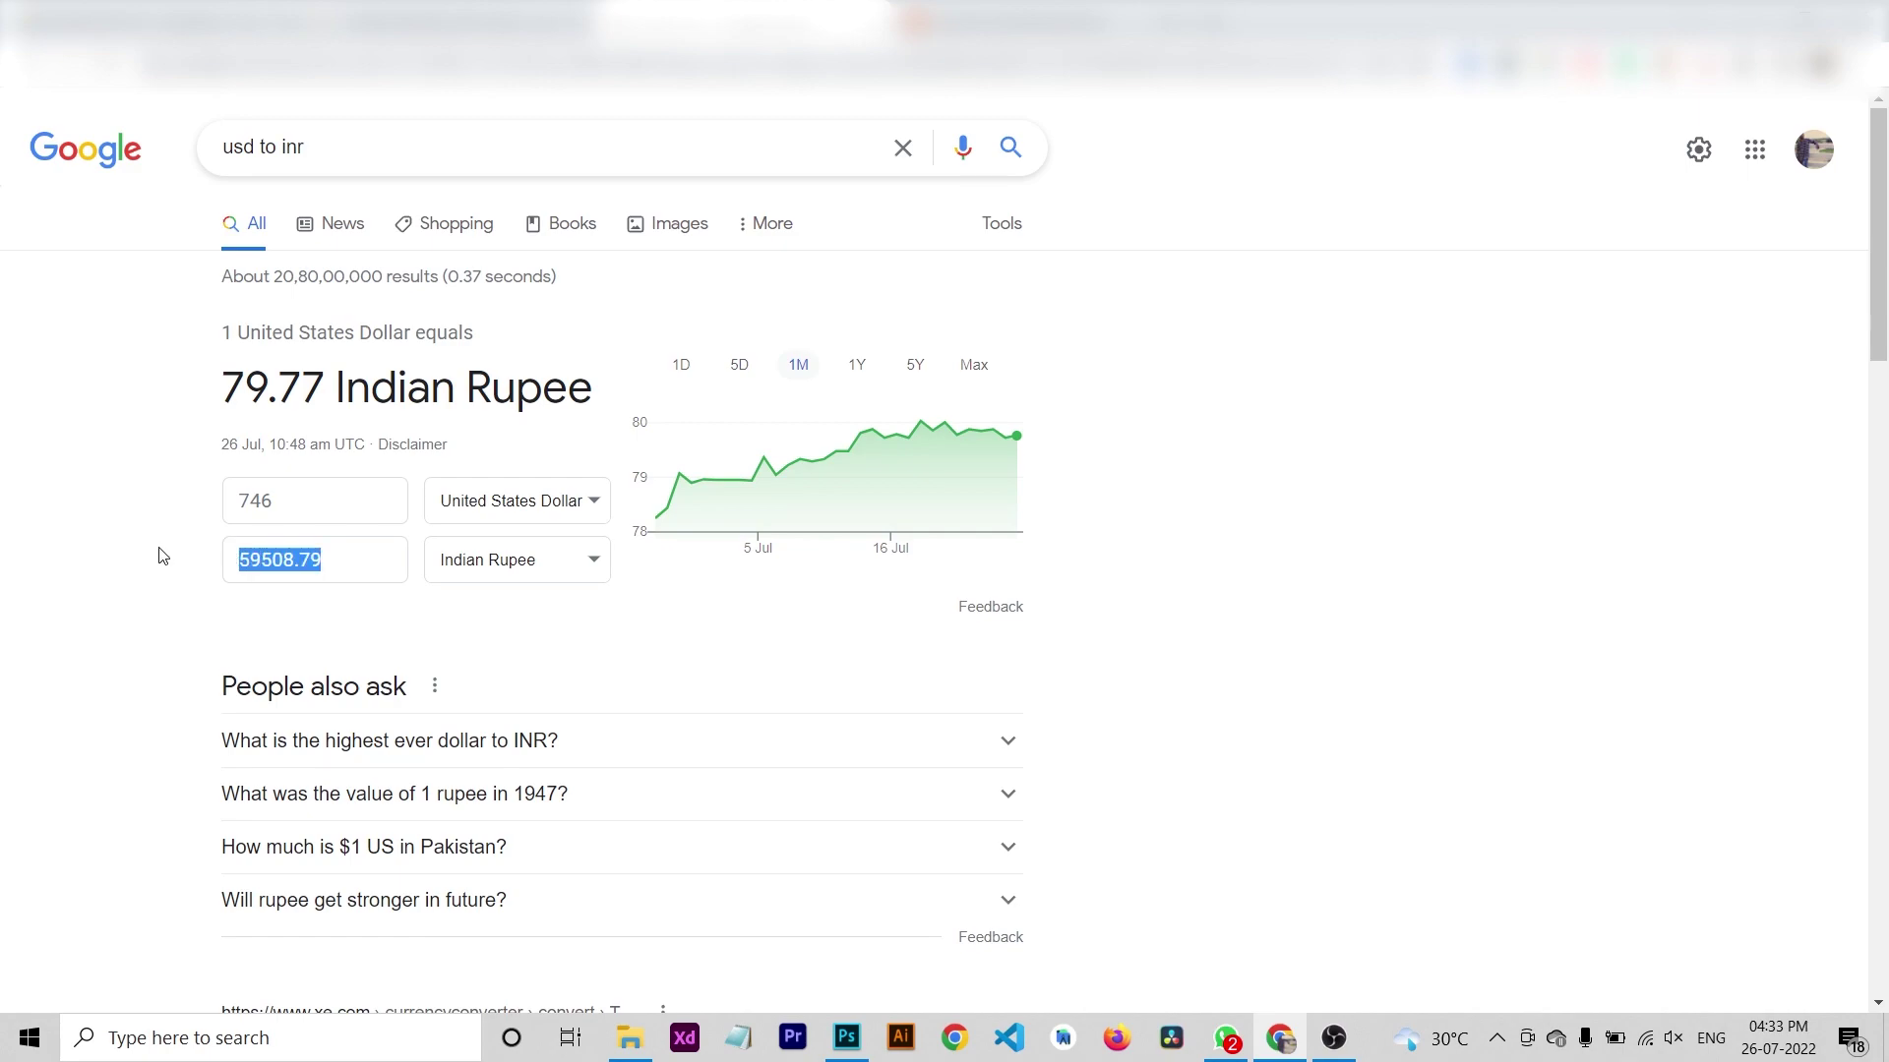
Filter the AdSense transactions to Previous year and examine the monthly ending balances around September 2021.
key("ctrl+1")
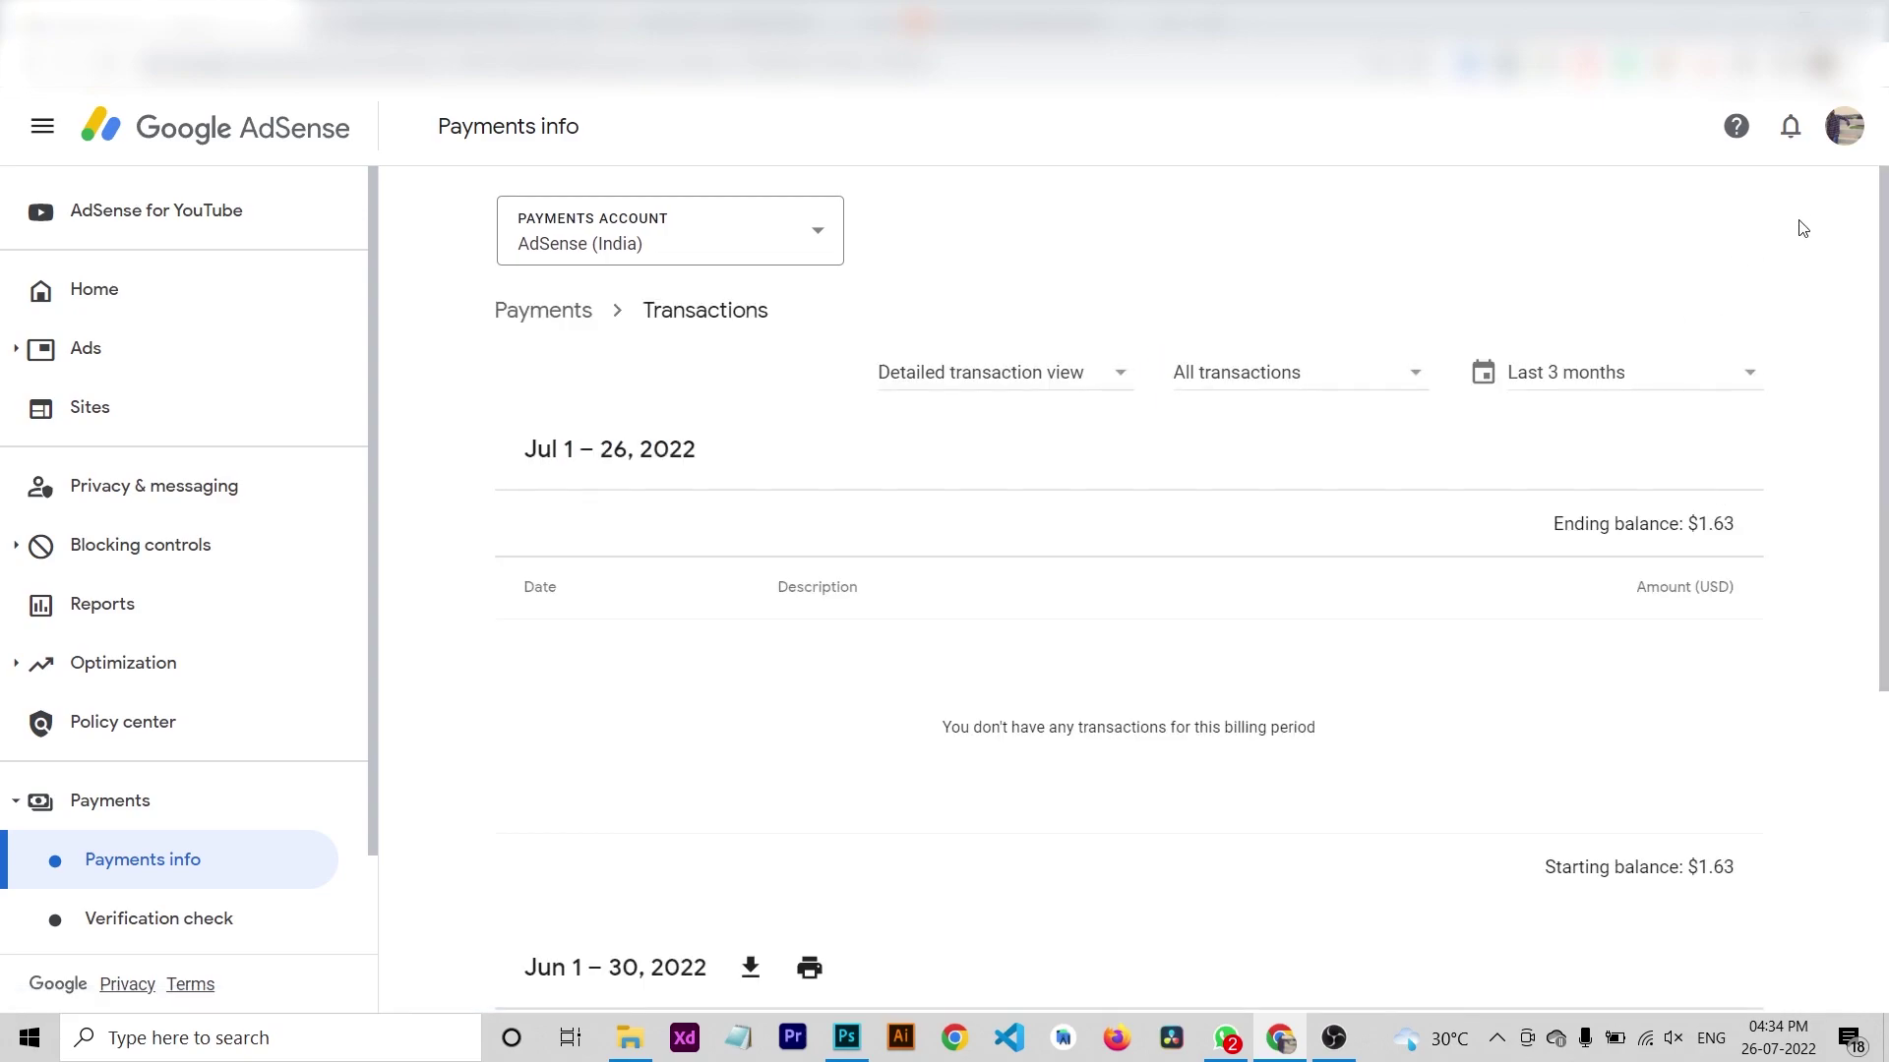
left_click(1600, 383)
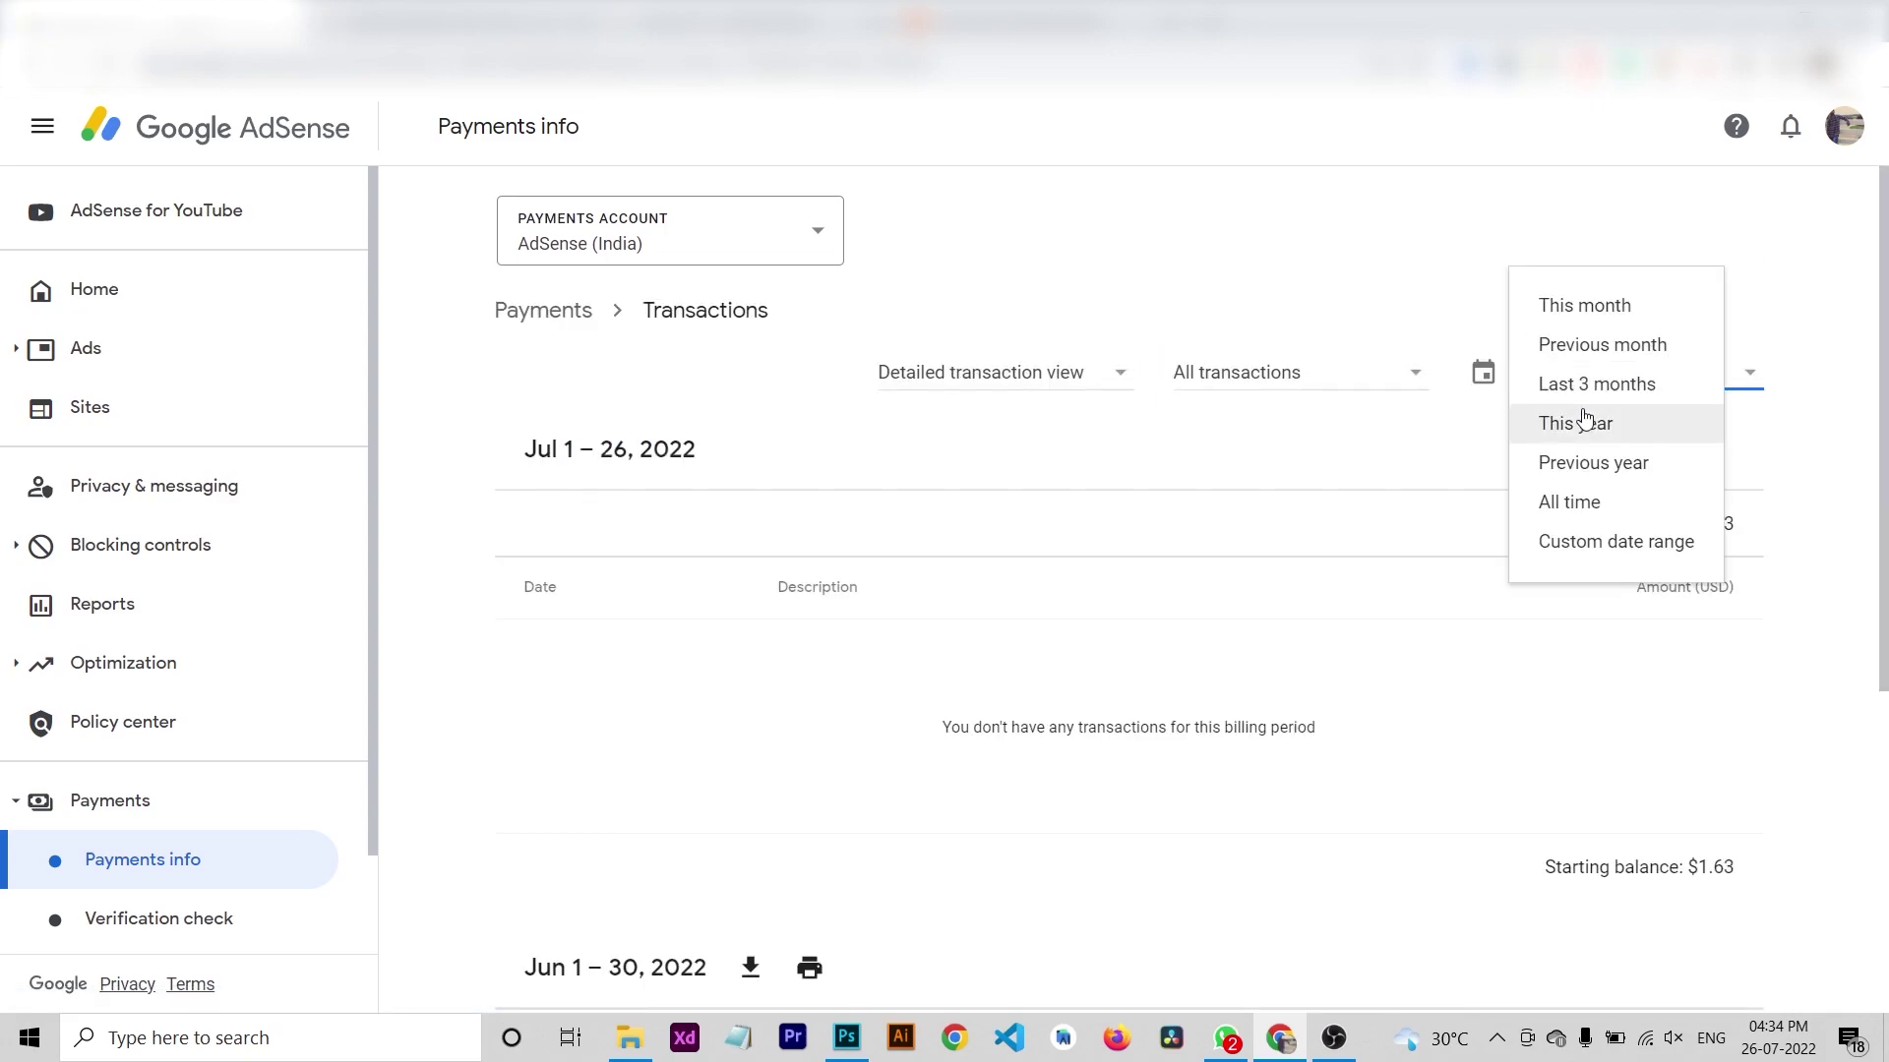
left_click(1600, 464)
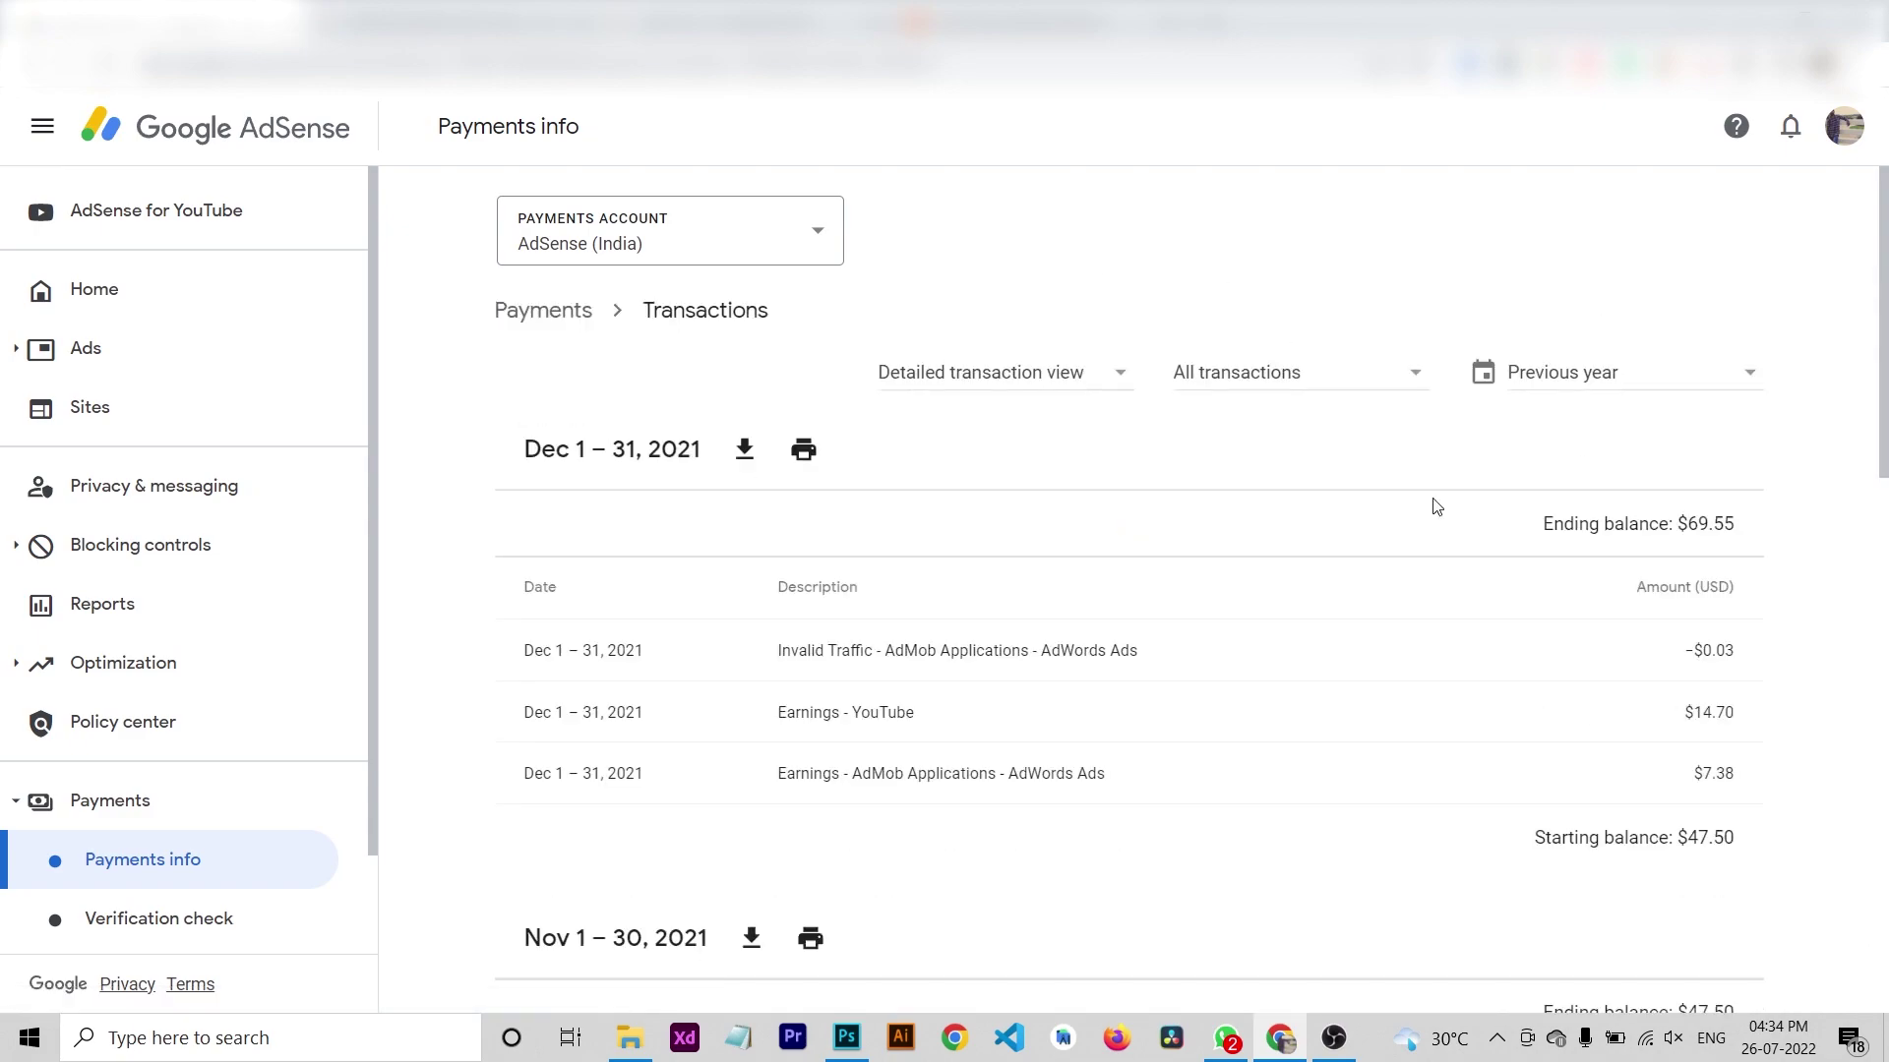
scroll(1450, 459, "down", 10)
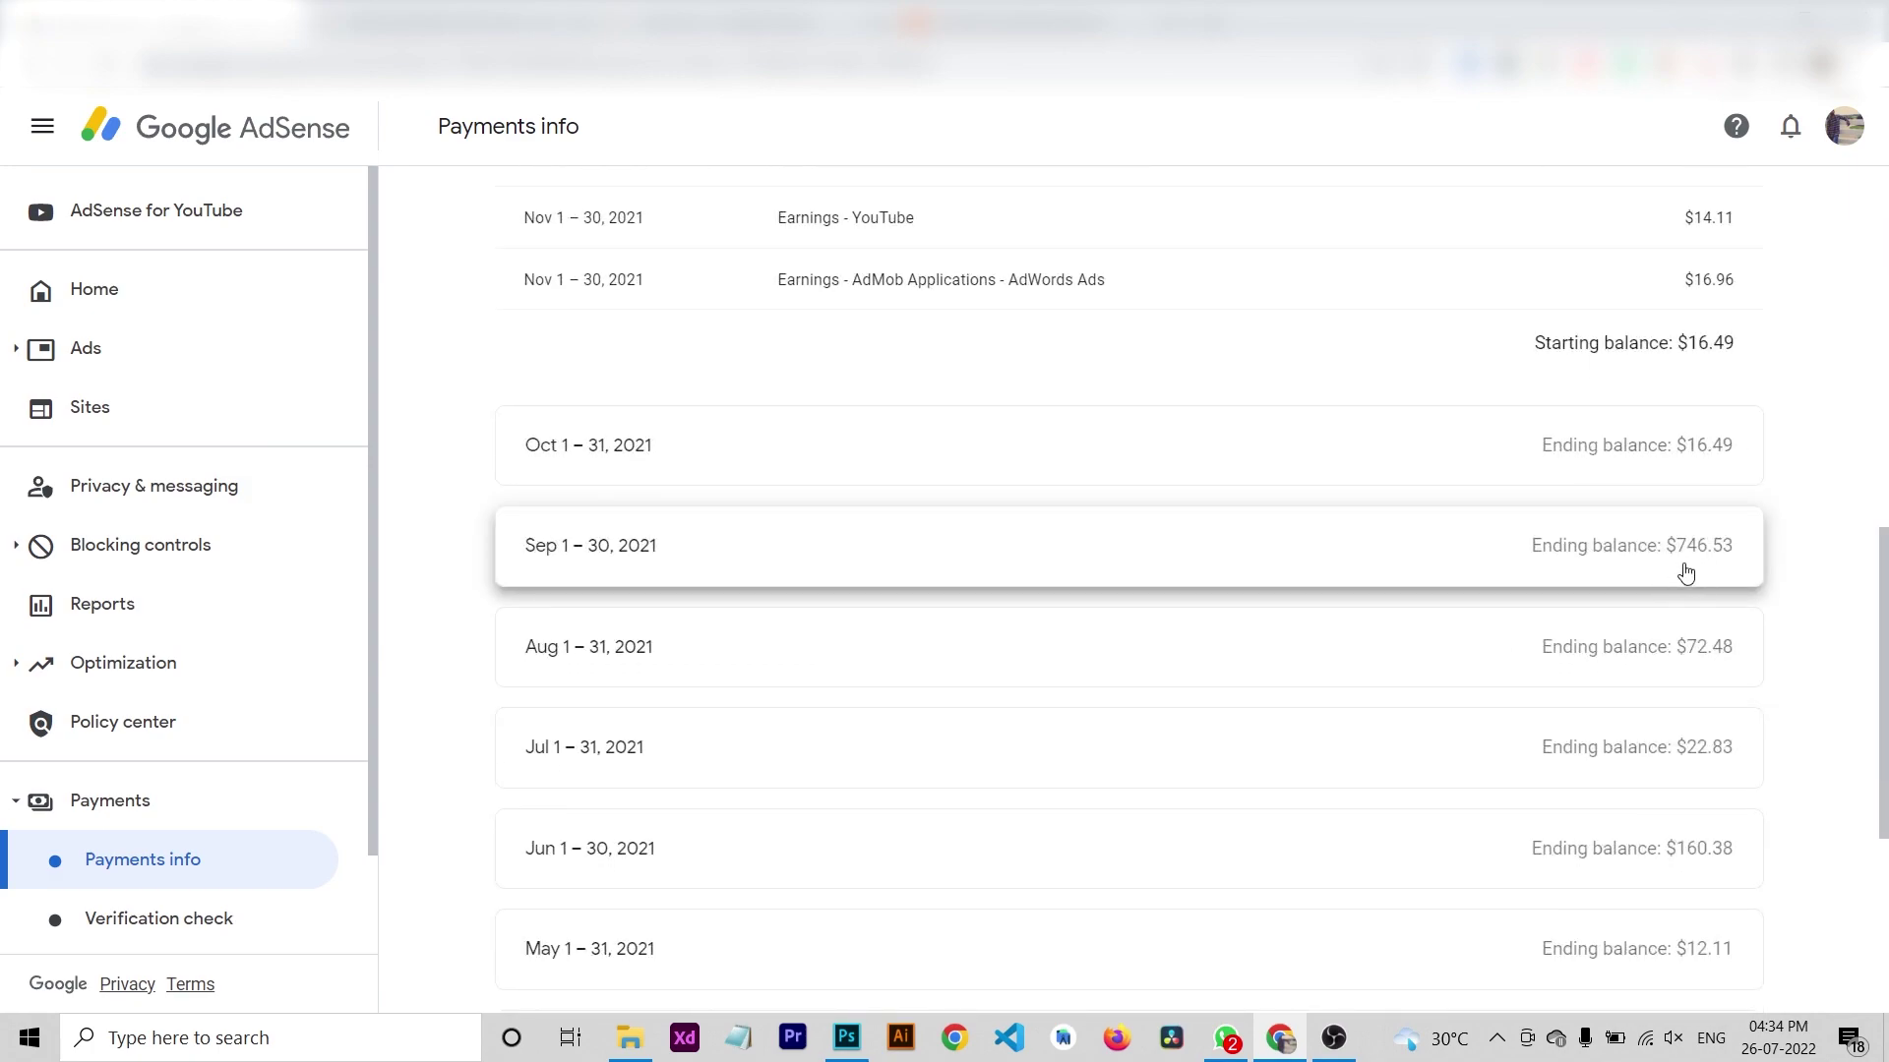
scroll(1689, 581, "down", 3)
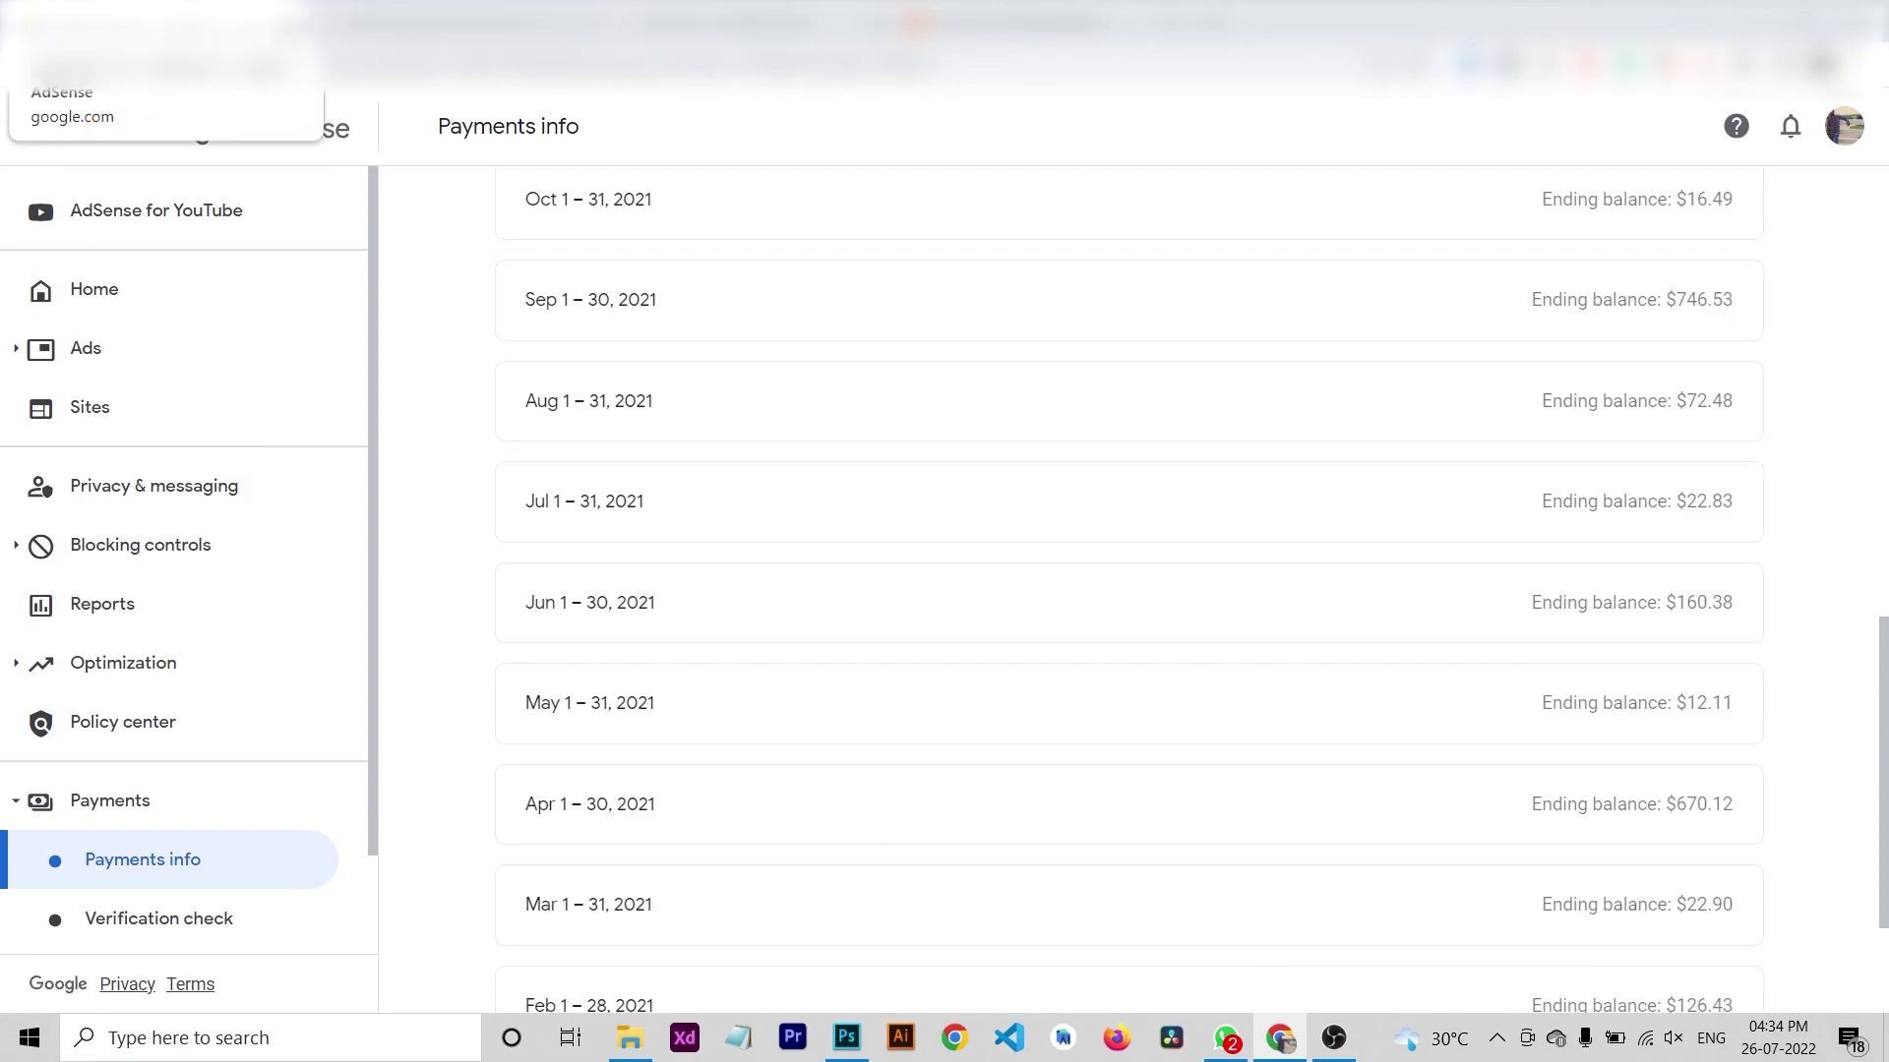
Close the AdSense, Raksha Bandhan date and USD to INR pages, keeping the localhost/rakshabandhan site open.
key("ctrl+w")
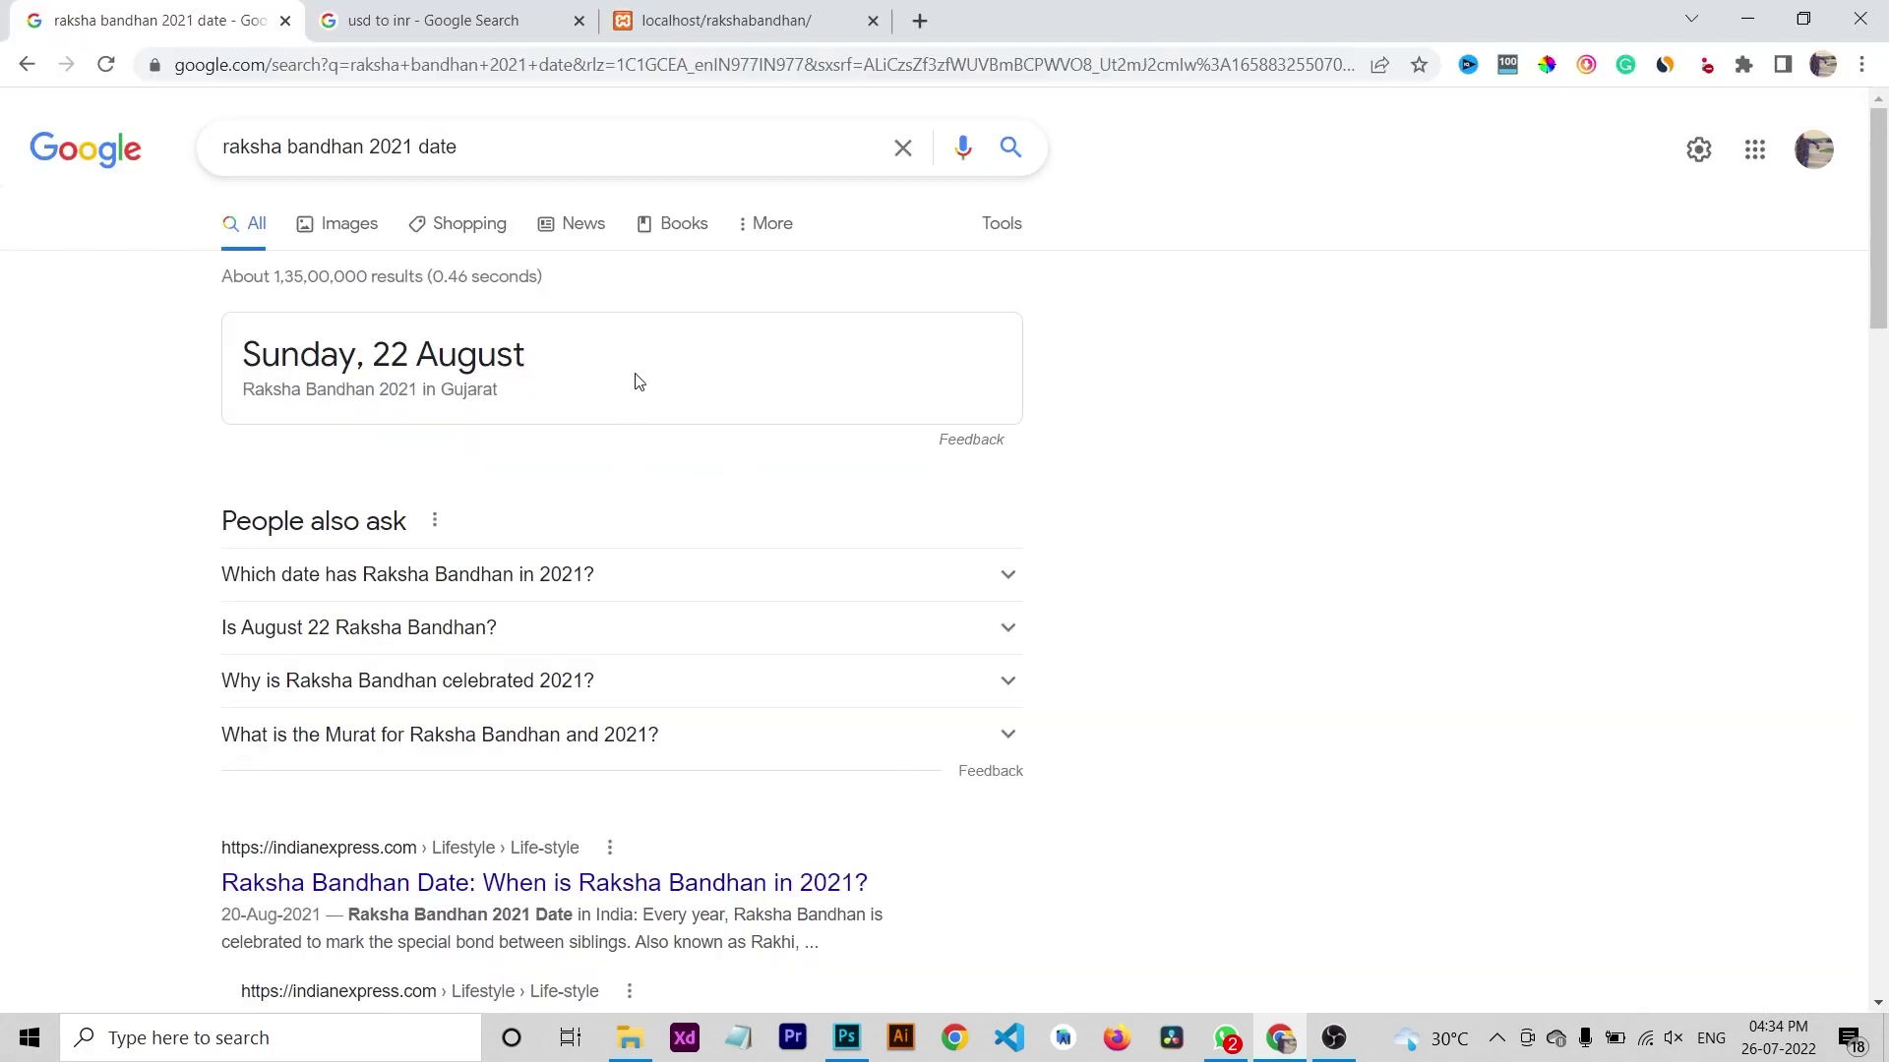
left_click(284, 20)
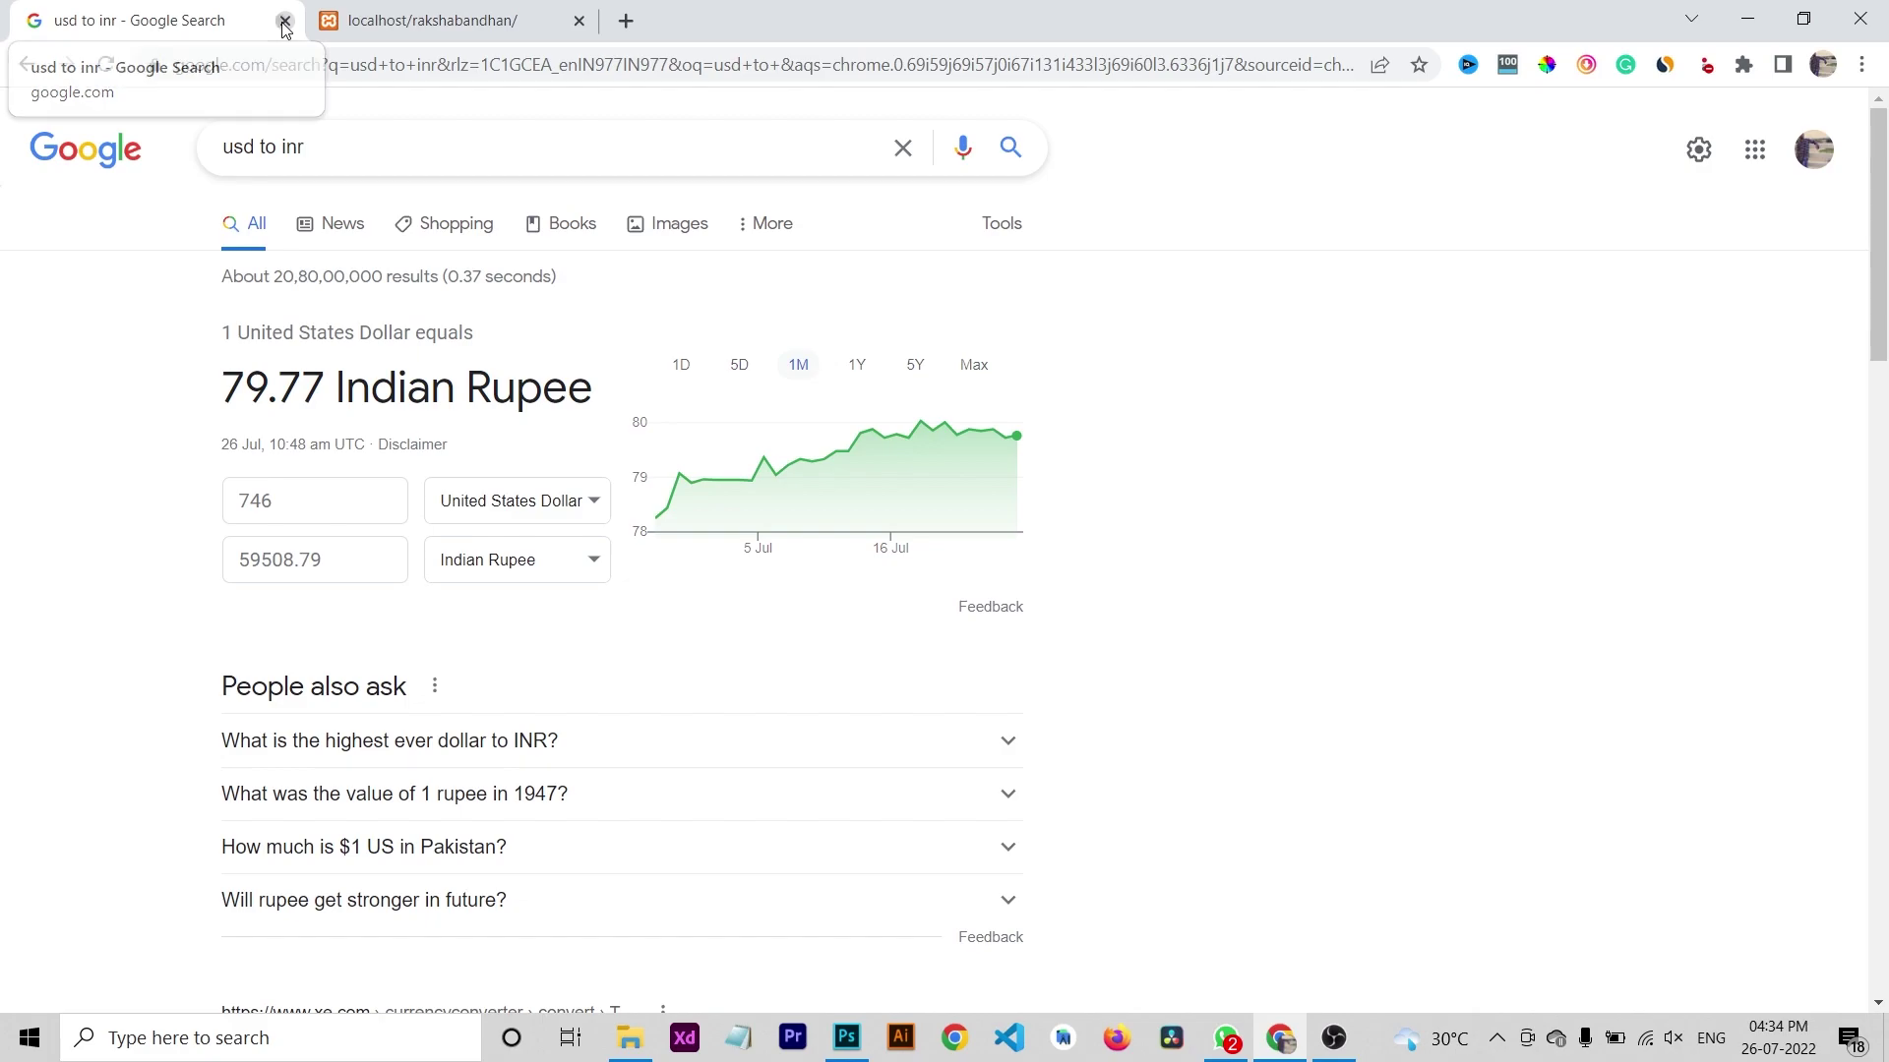
left_click(284, 21)
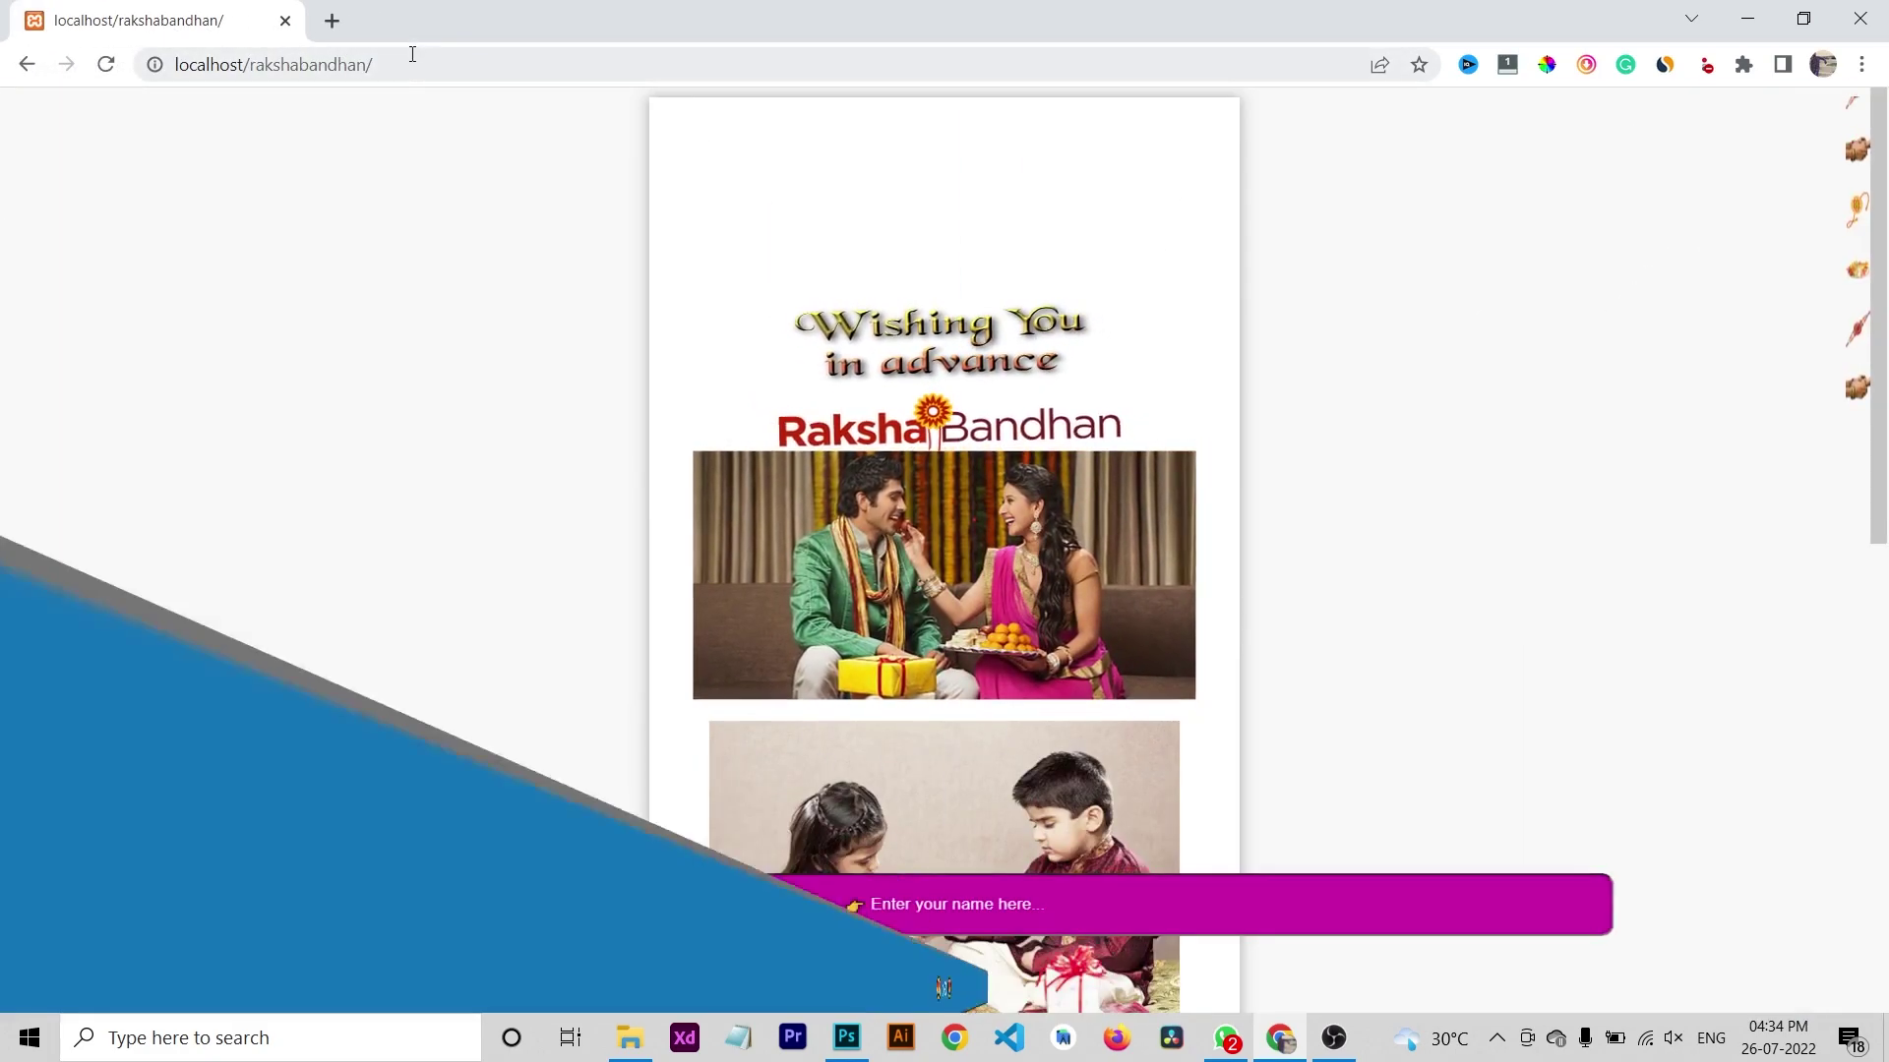
Look through the Raksha Bandhan greeting page from its heading images down to the name entry area.
scroll(953, 383, "down", 6)
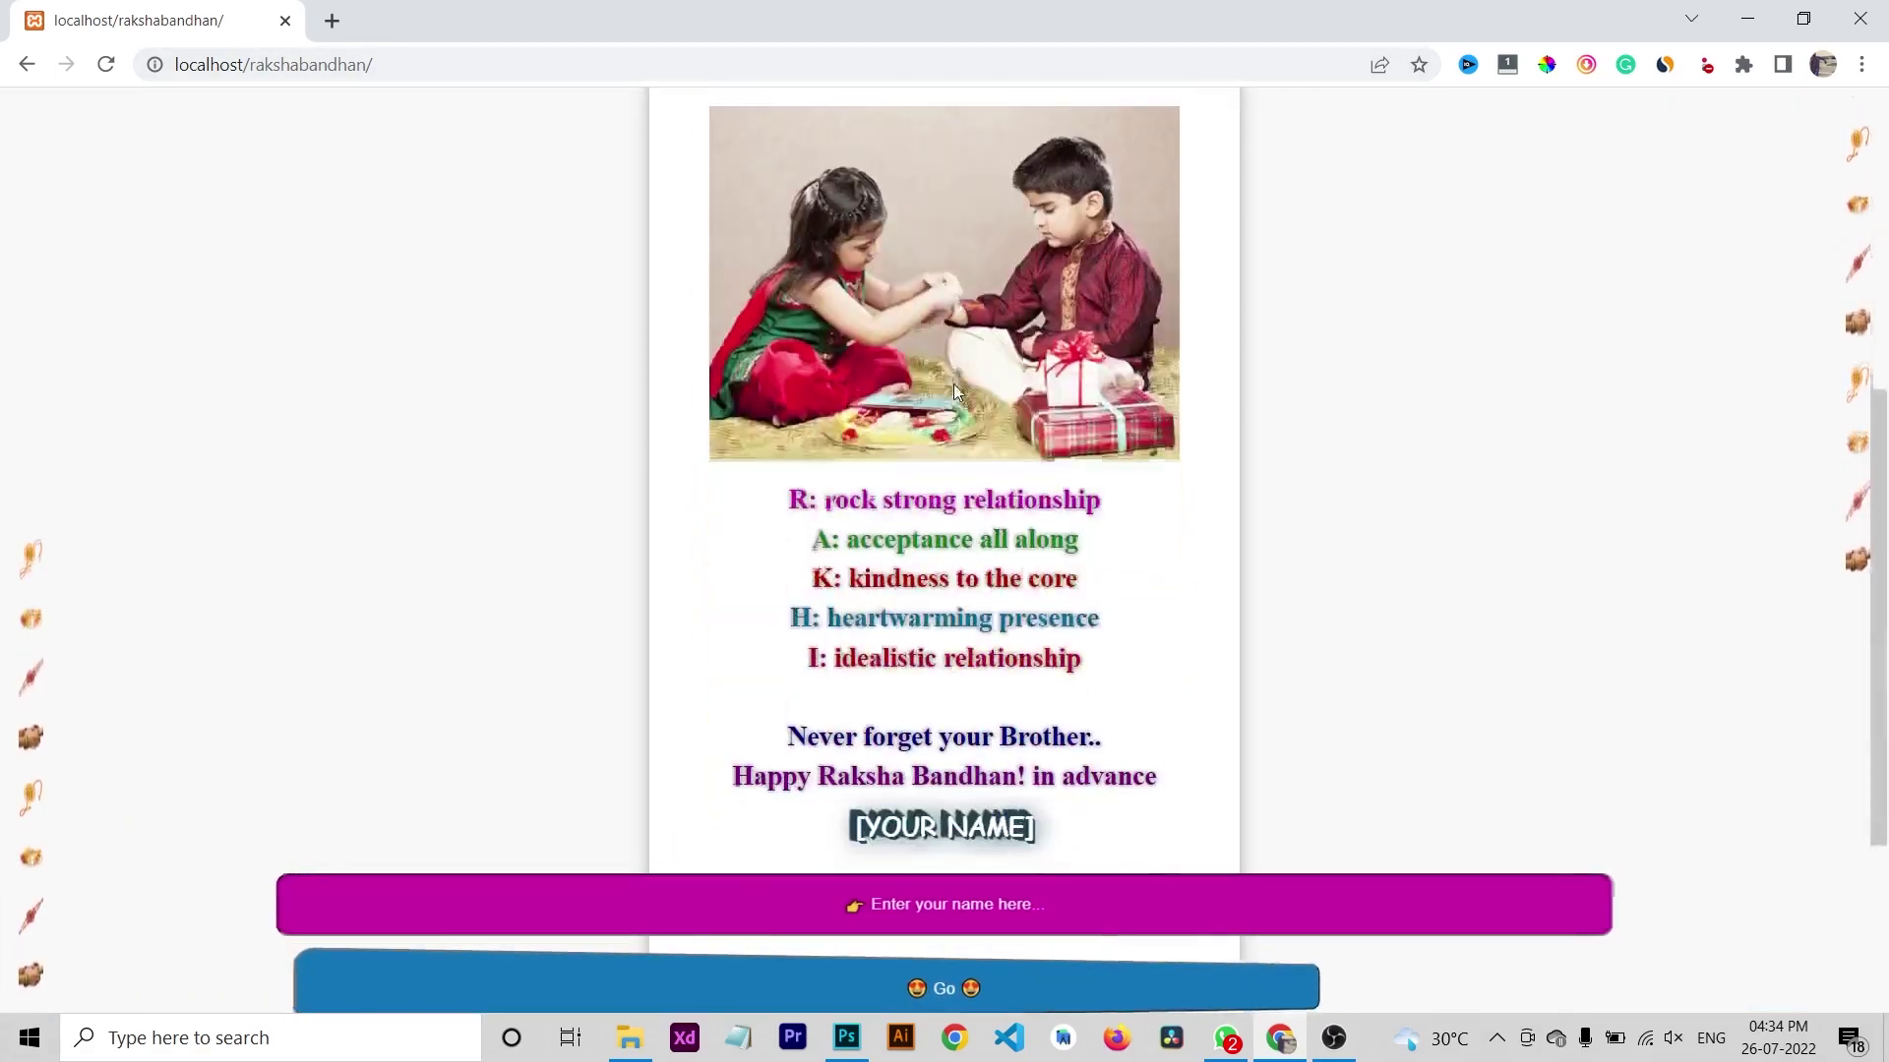
scroll(953, 390, "down", 3)
scroll(966, 426, "up", 10)
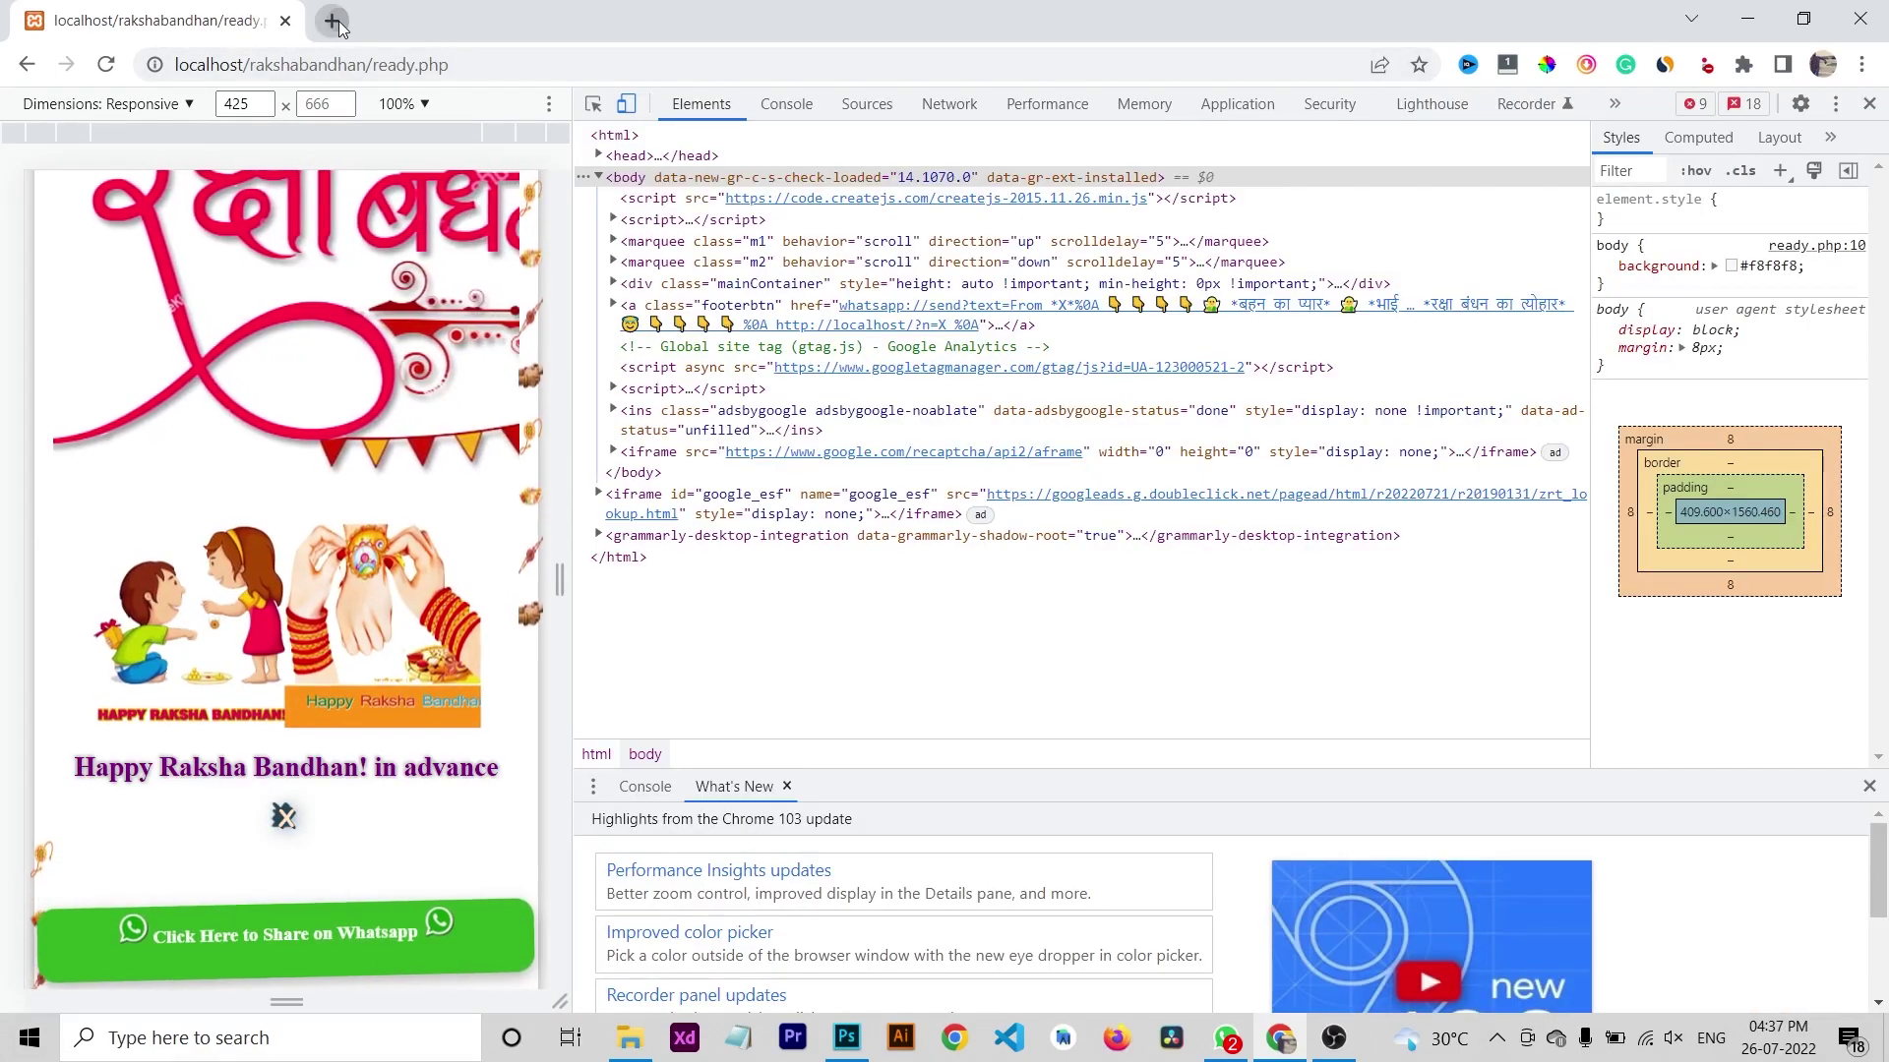
Close the localhost ready.php page, leaving a blank tab, and minimize the browser.
key("ctrl+t")
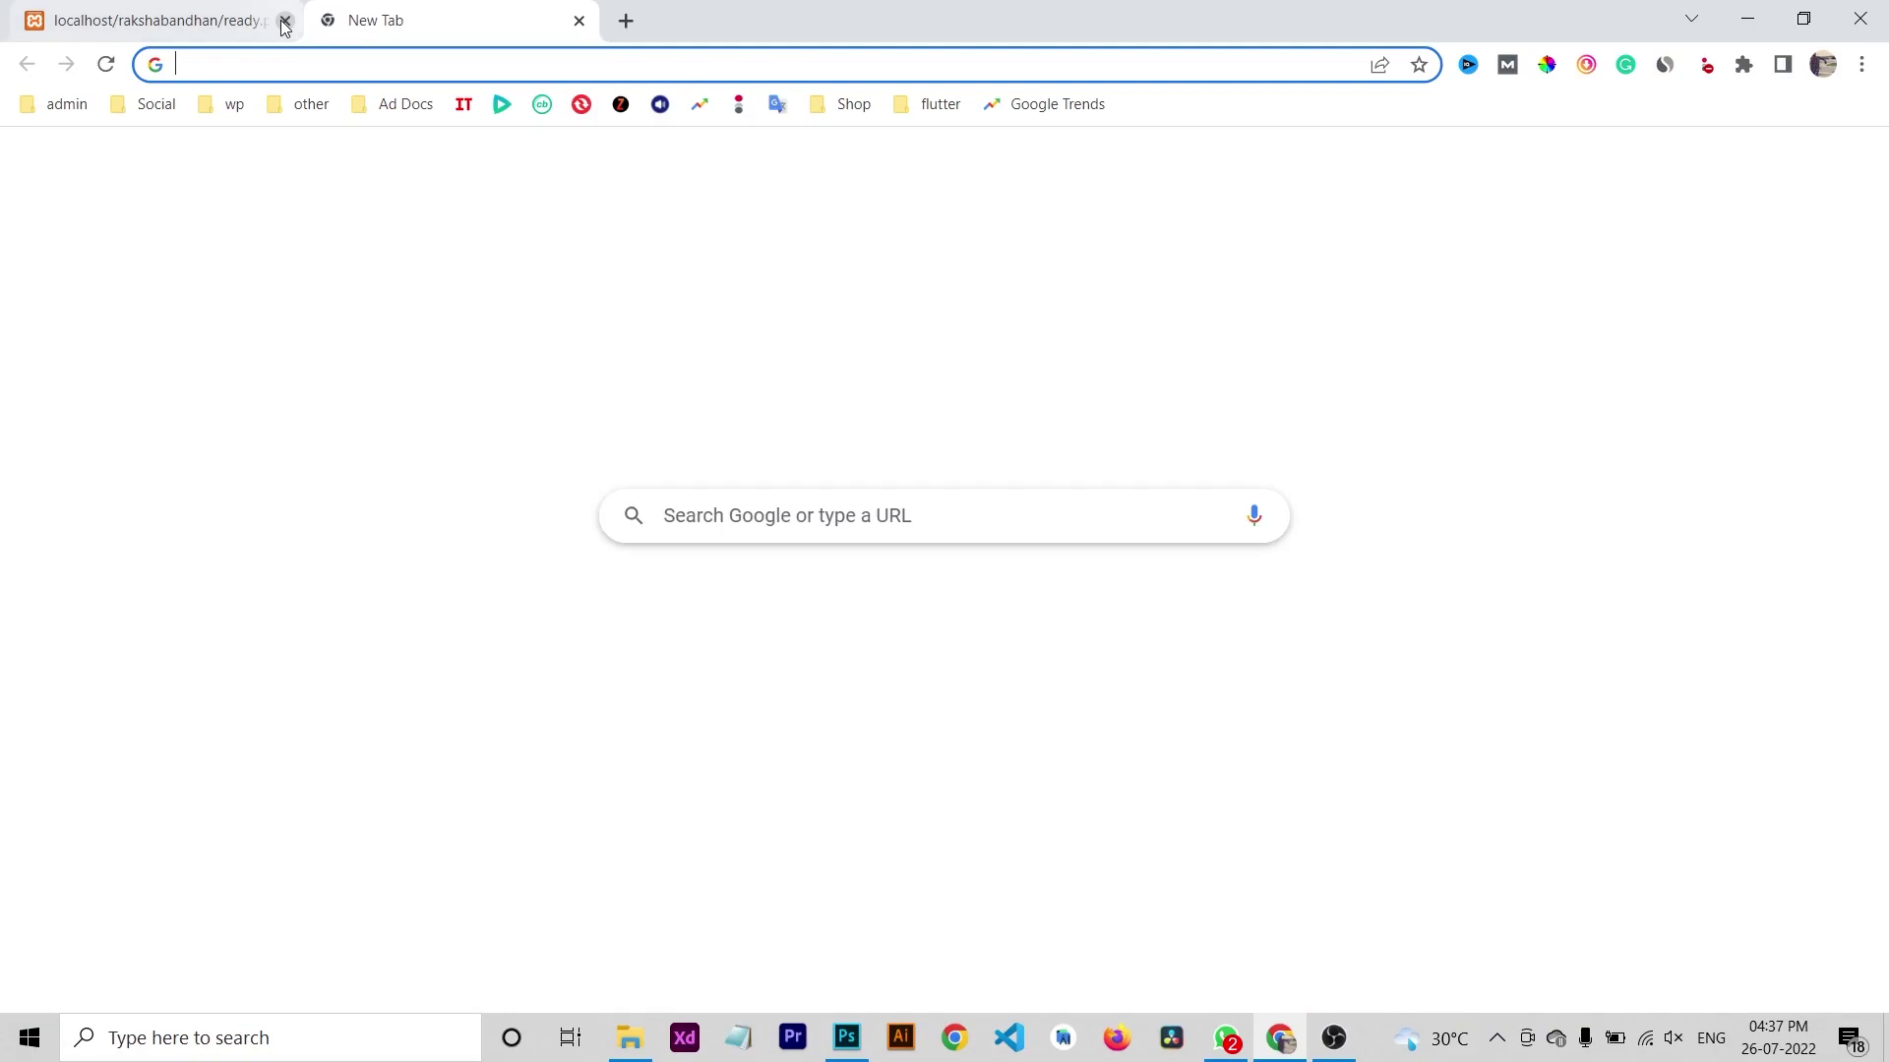
left_click(284, 22)
left_click(1747, 19)
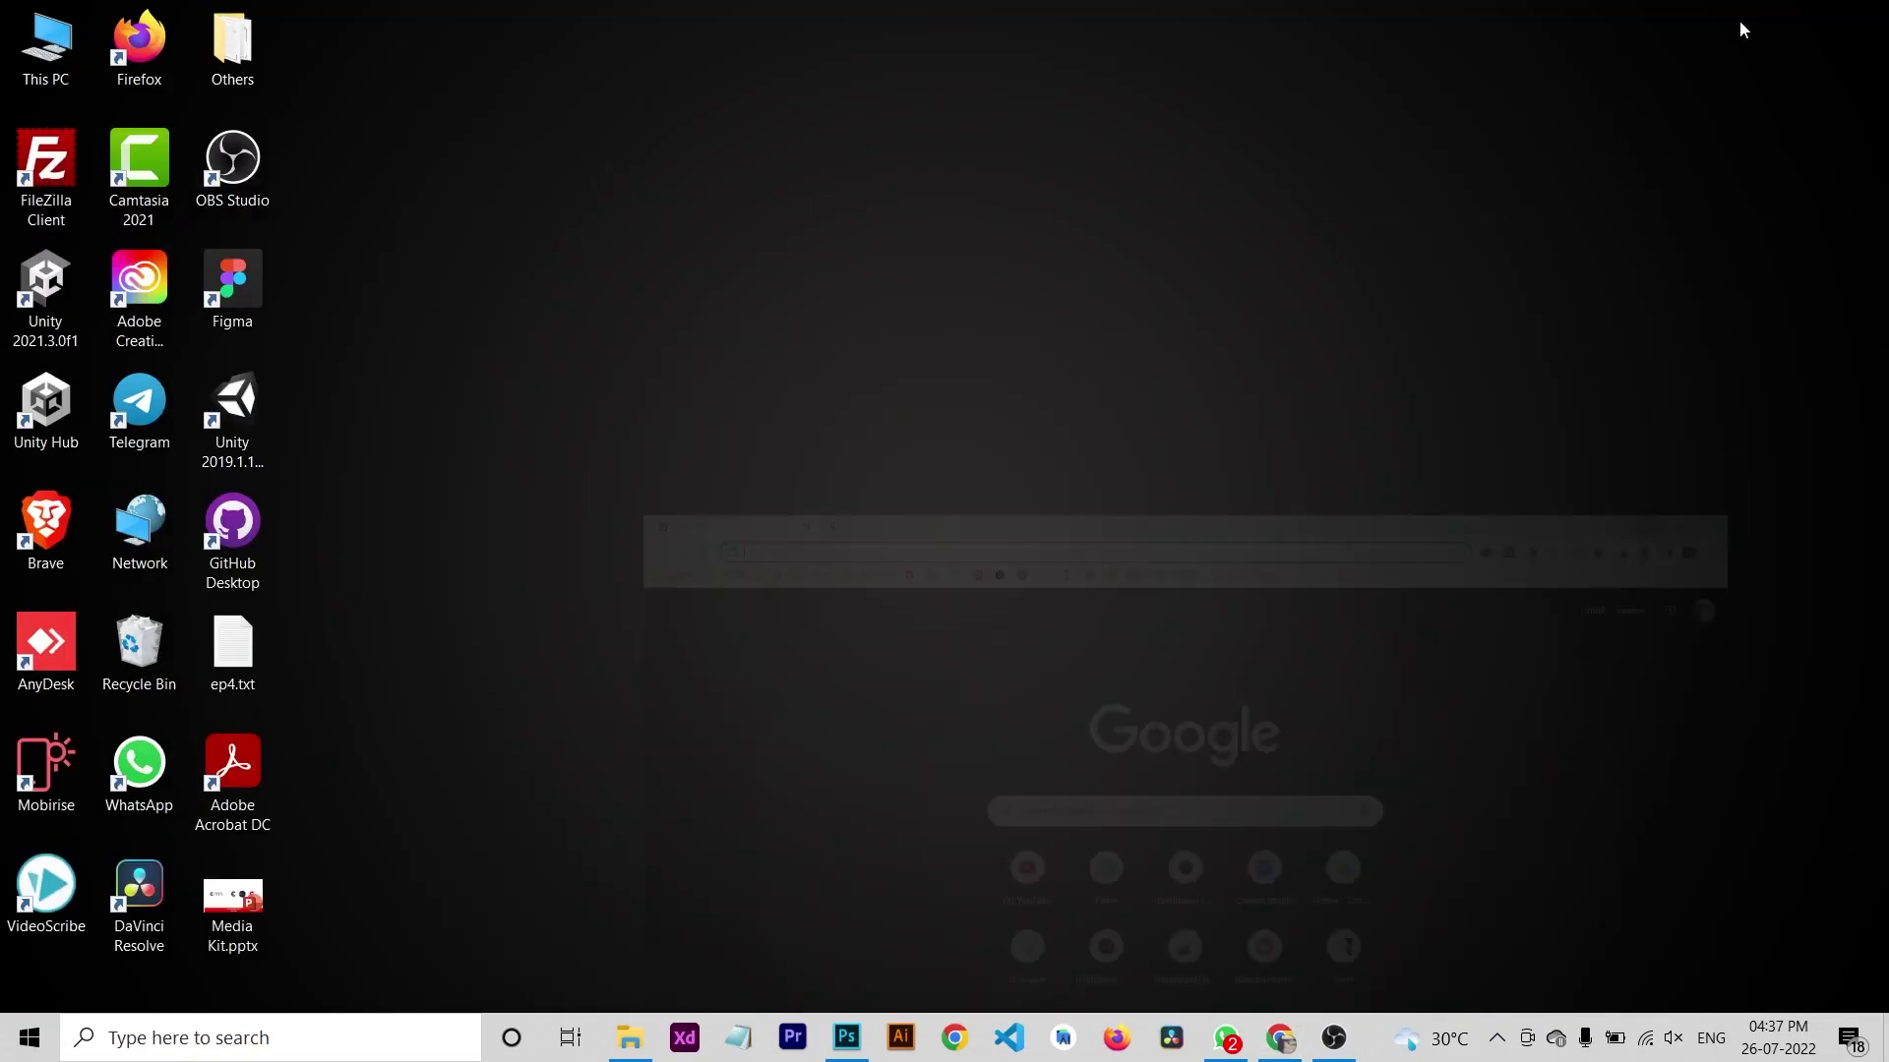
Switch to File Explorer, watch Preview.mp4 from the Product folder and close the player.
left_click(635, 1043)
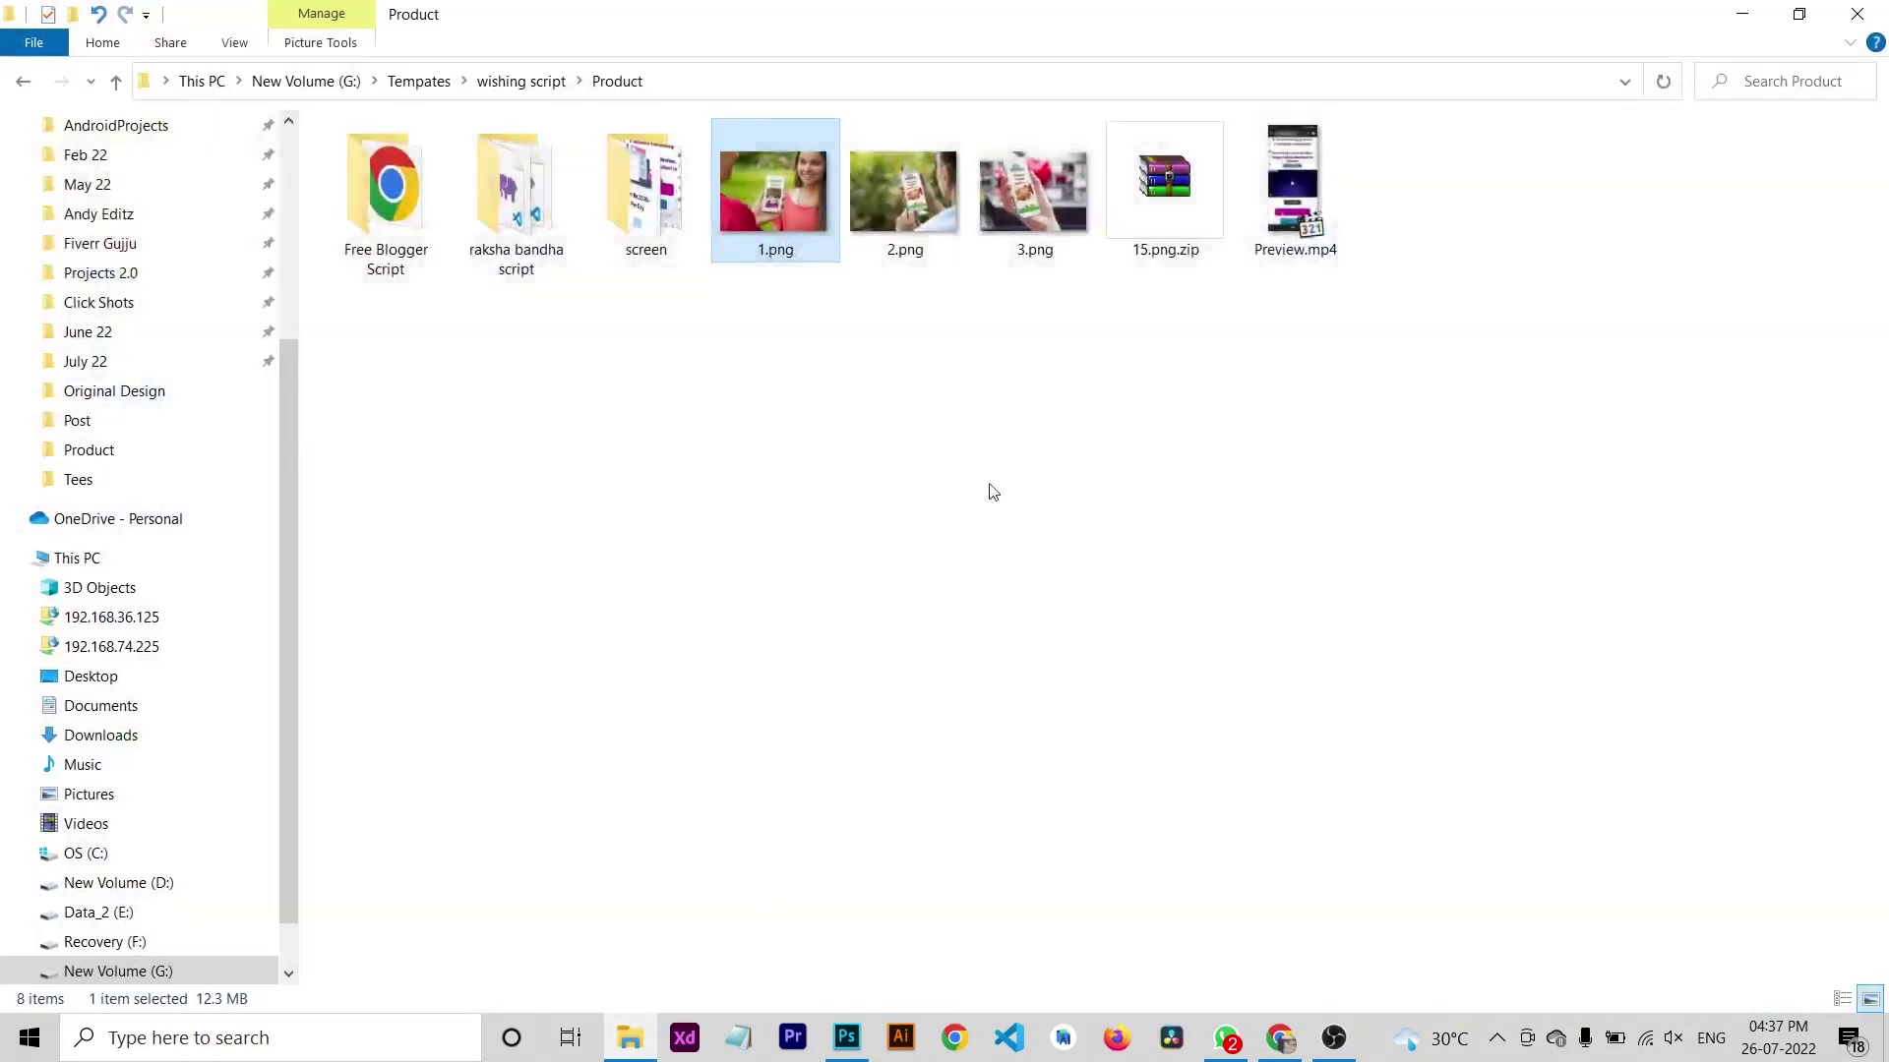
left_click(1294, 169)
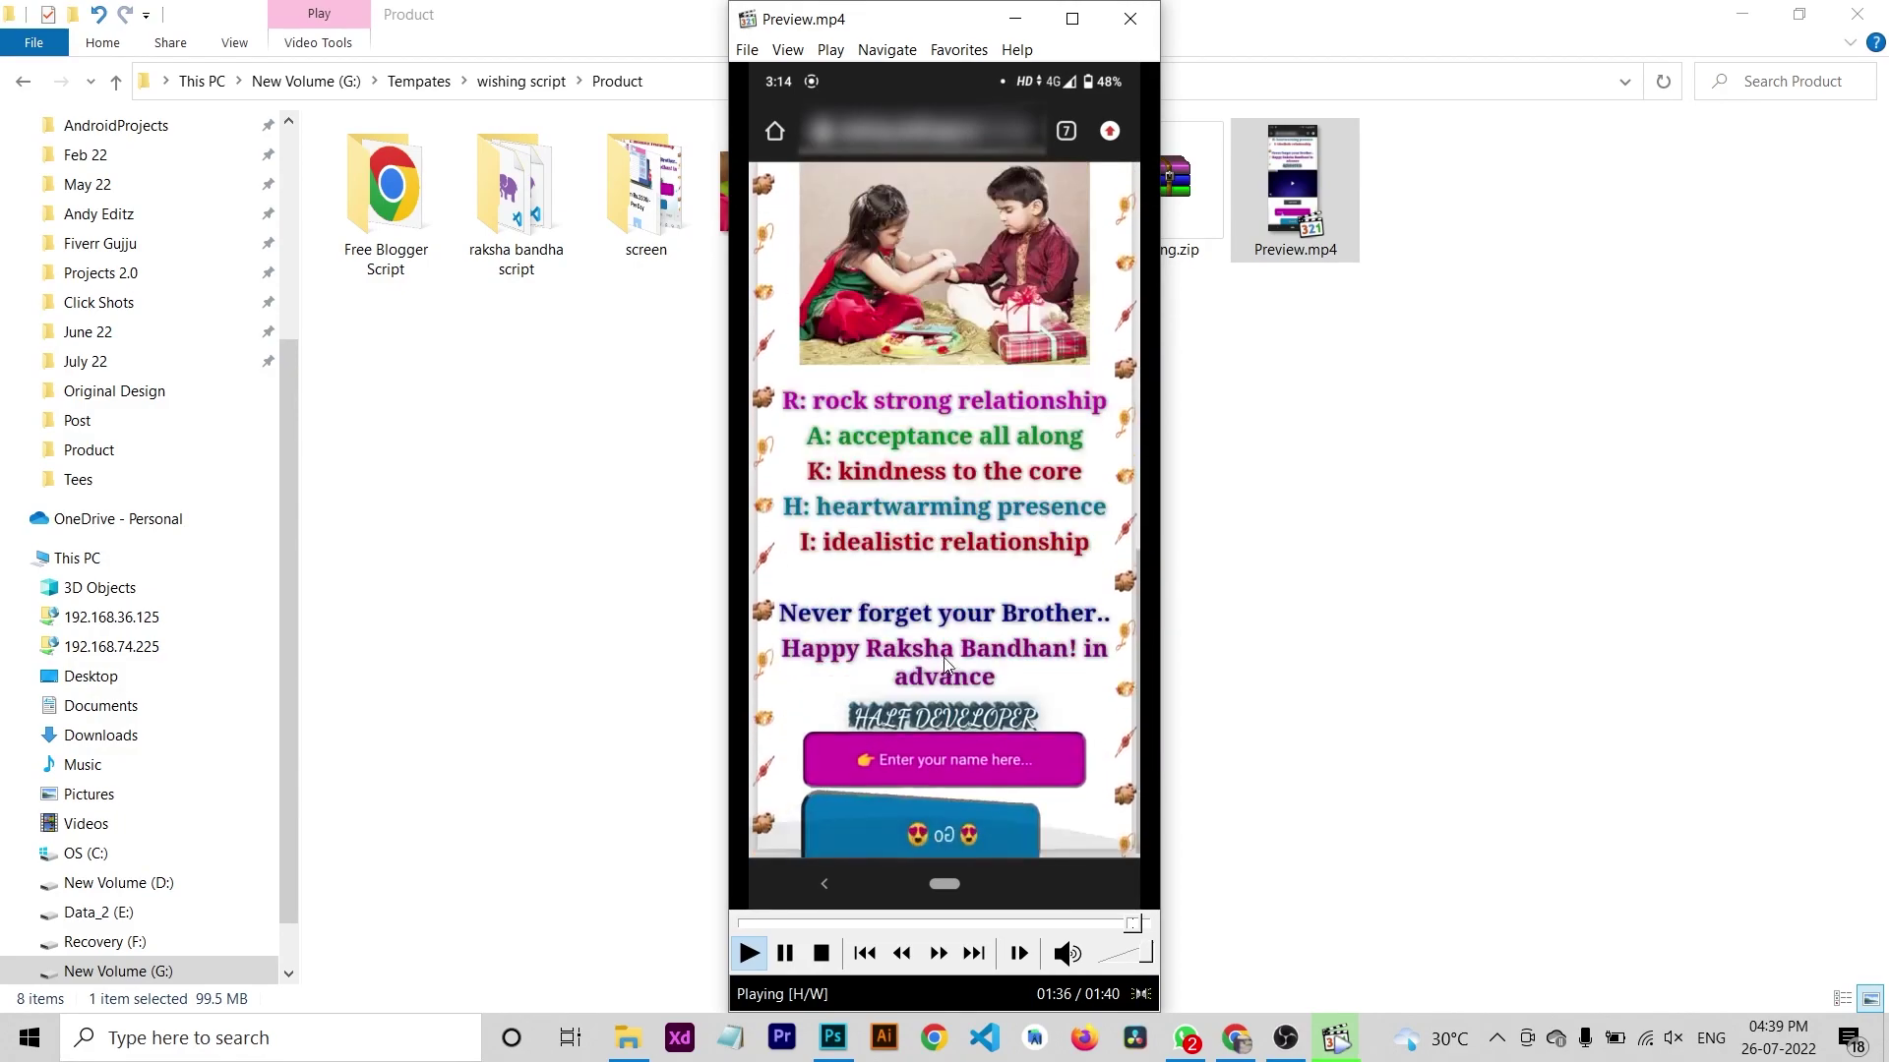
left_click(1130, 18)
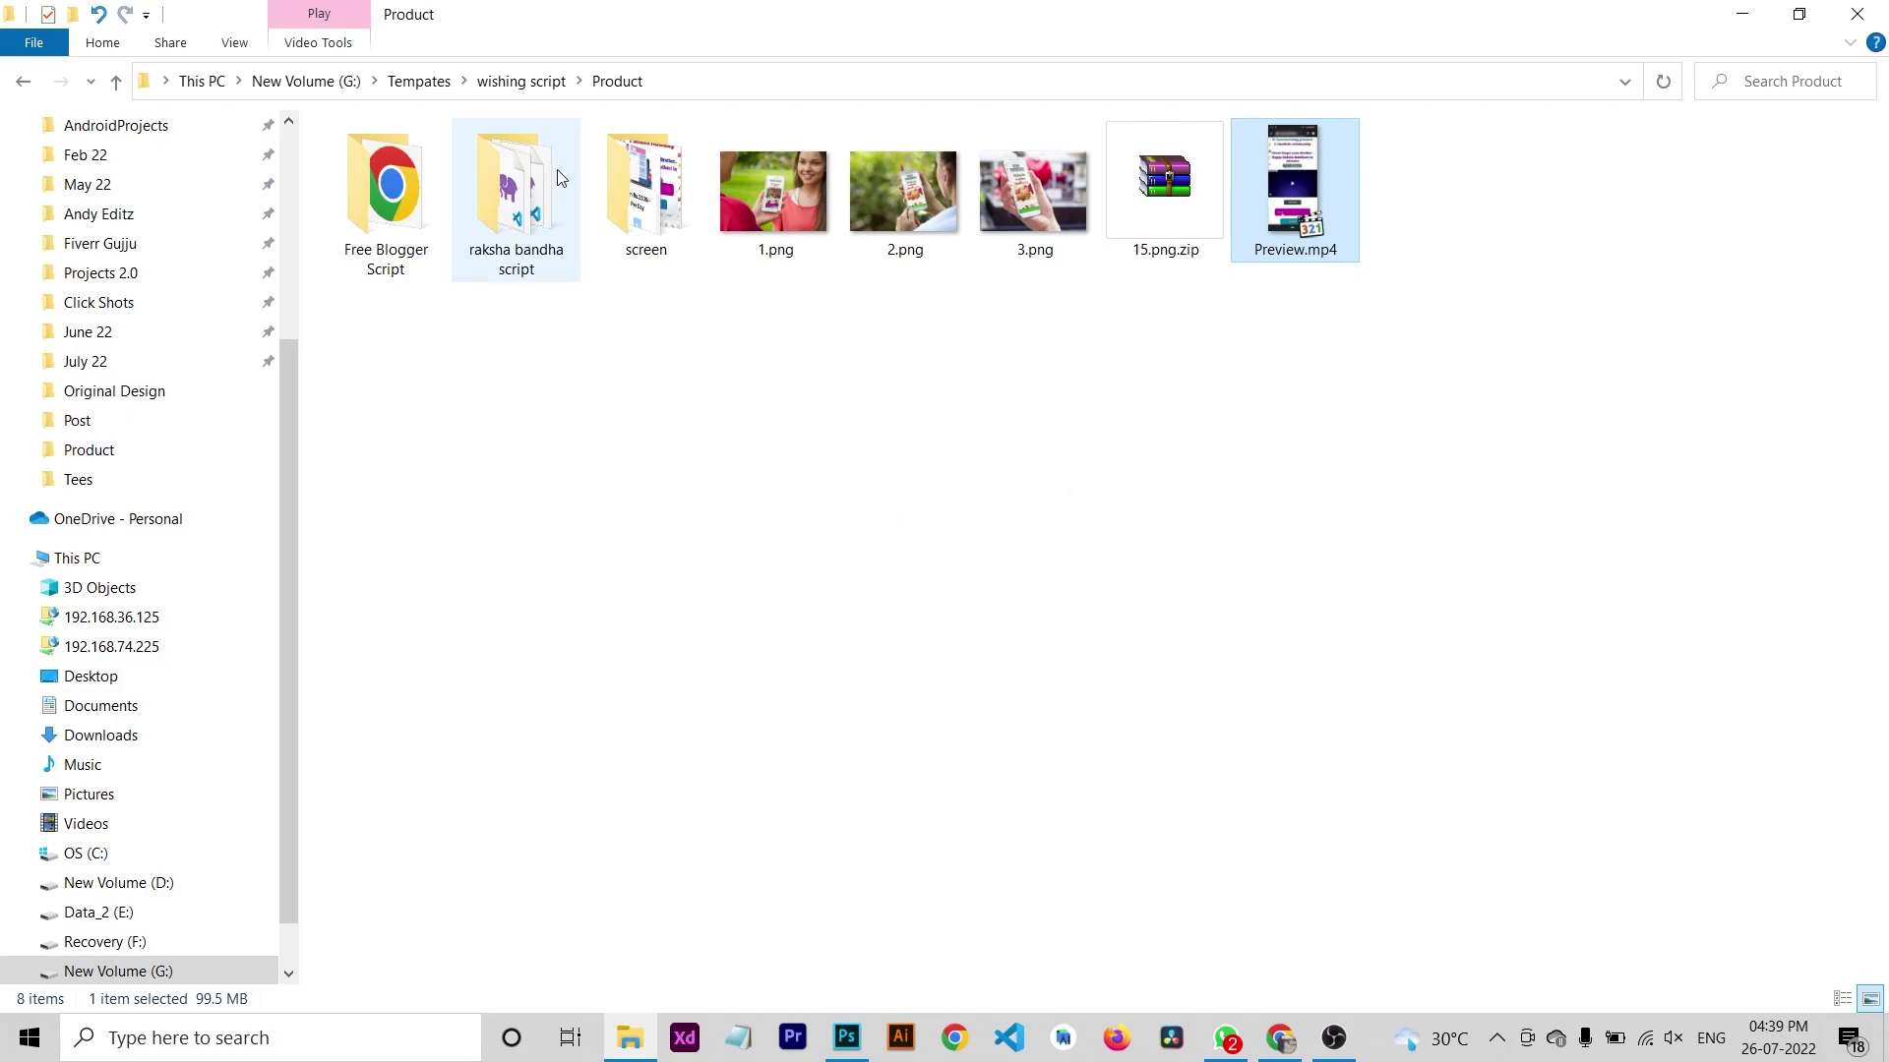
Open the raksha bandha script folder and examine its files, including index.php, ready.php and raksha bandha script.zip.
double_click(507, 190)
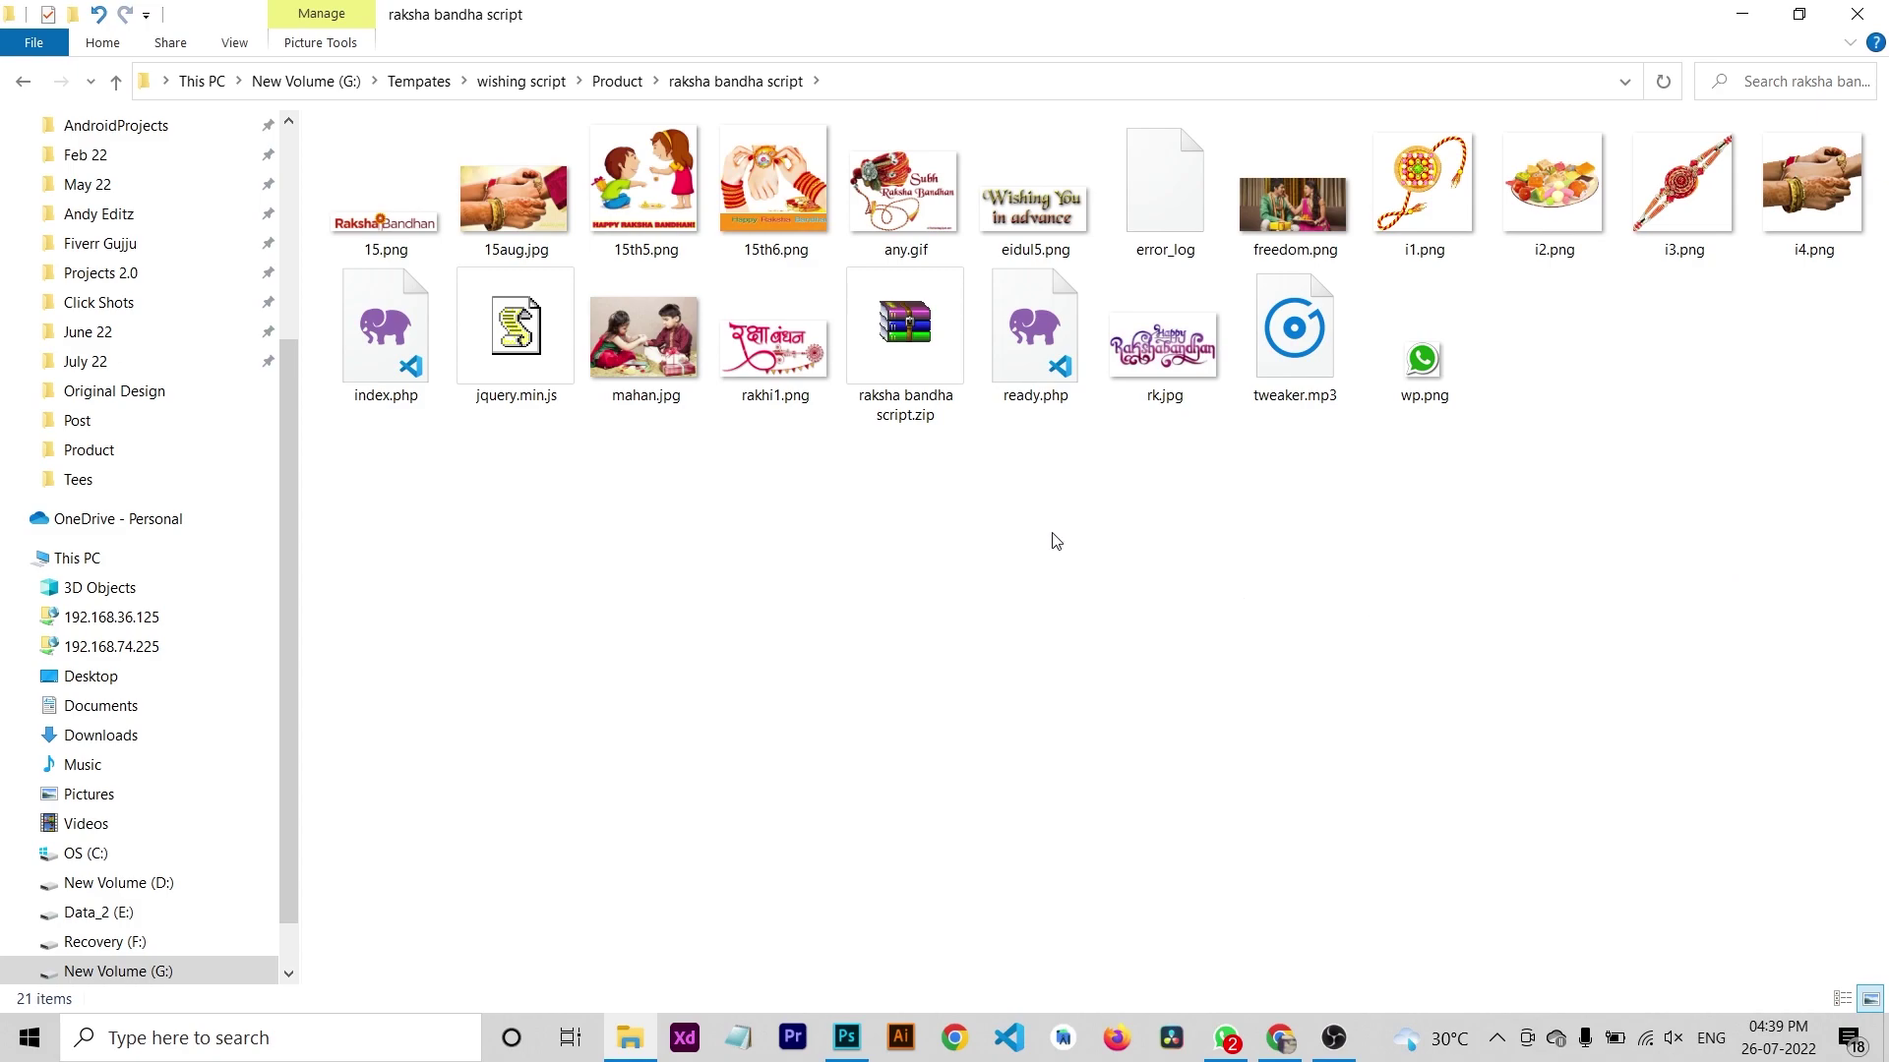
left_click_drag(390, 510, 1779, 196)
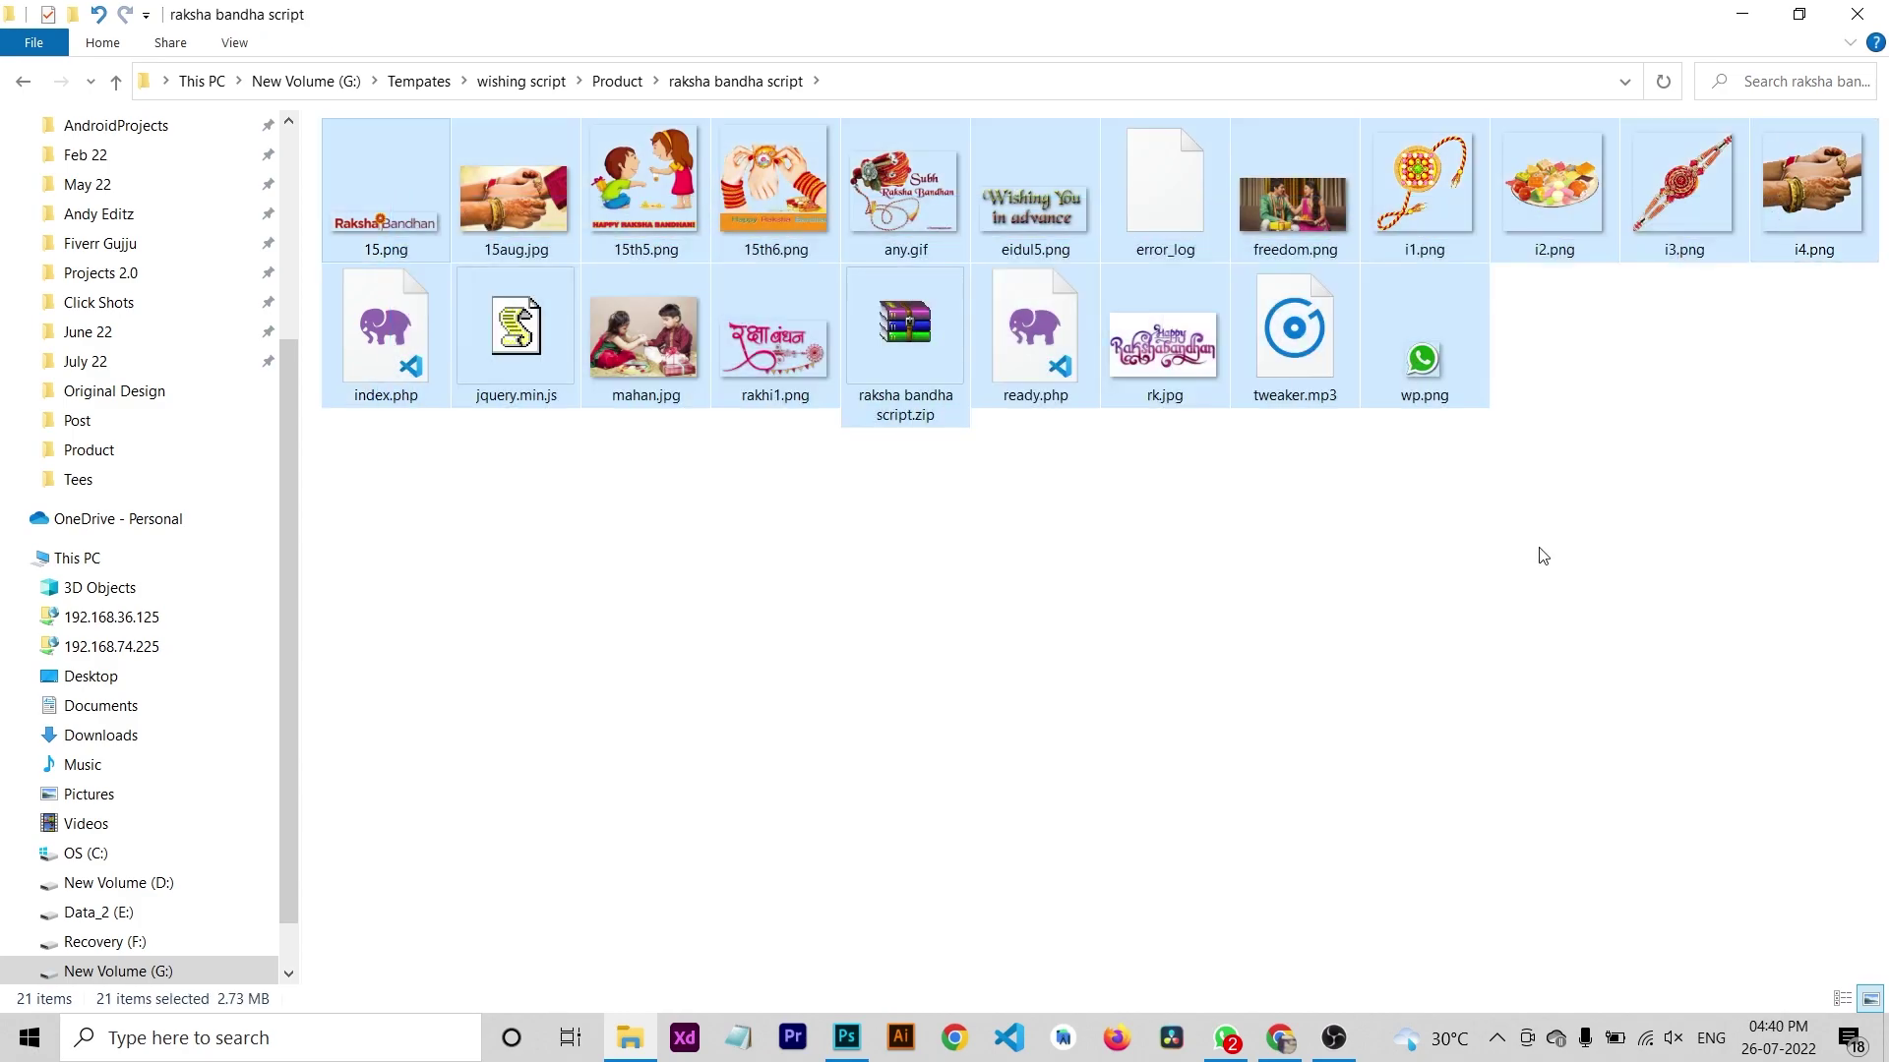
left_click(1262, 546)
left_click(383, 362)
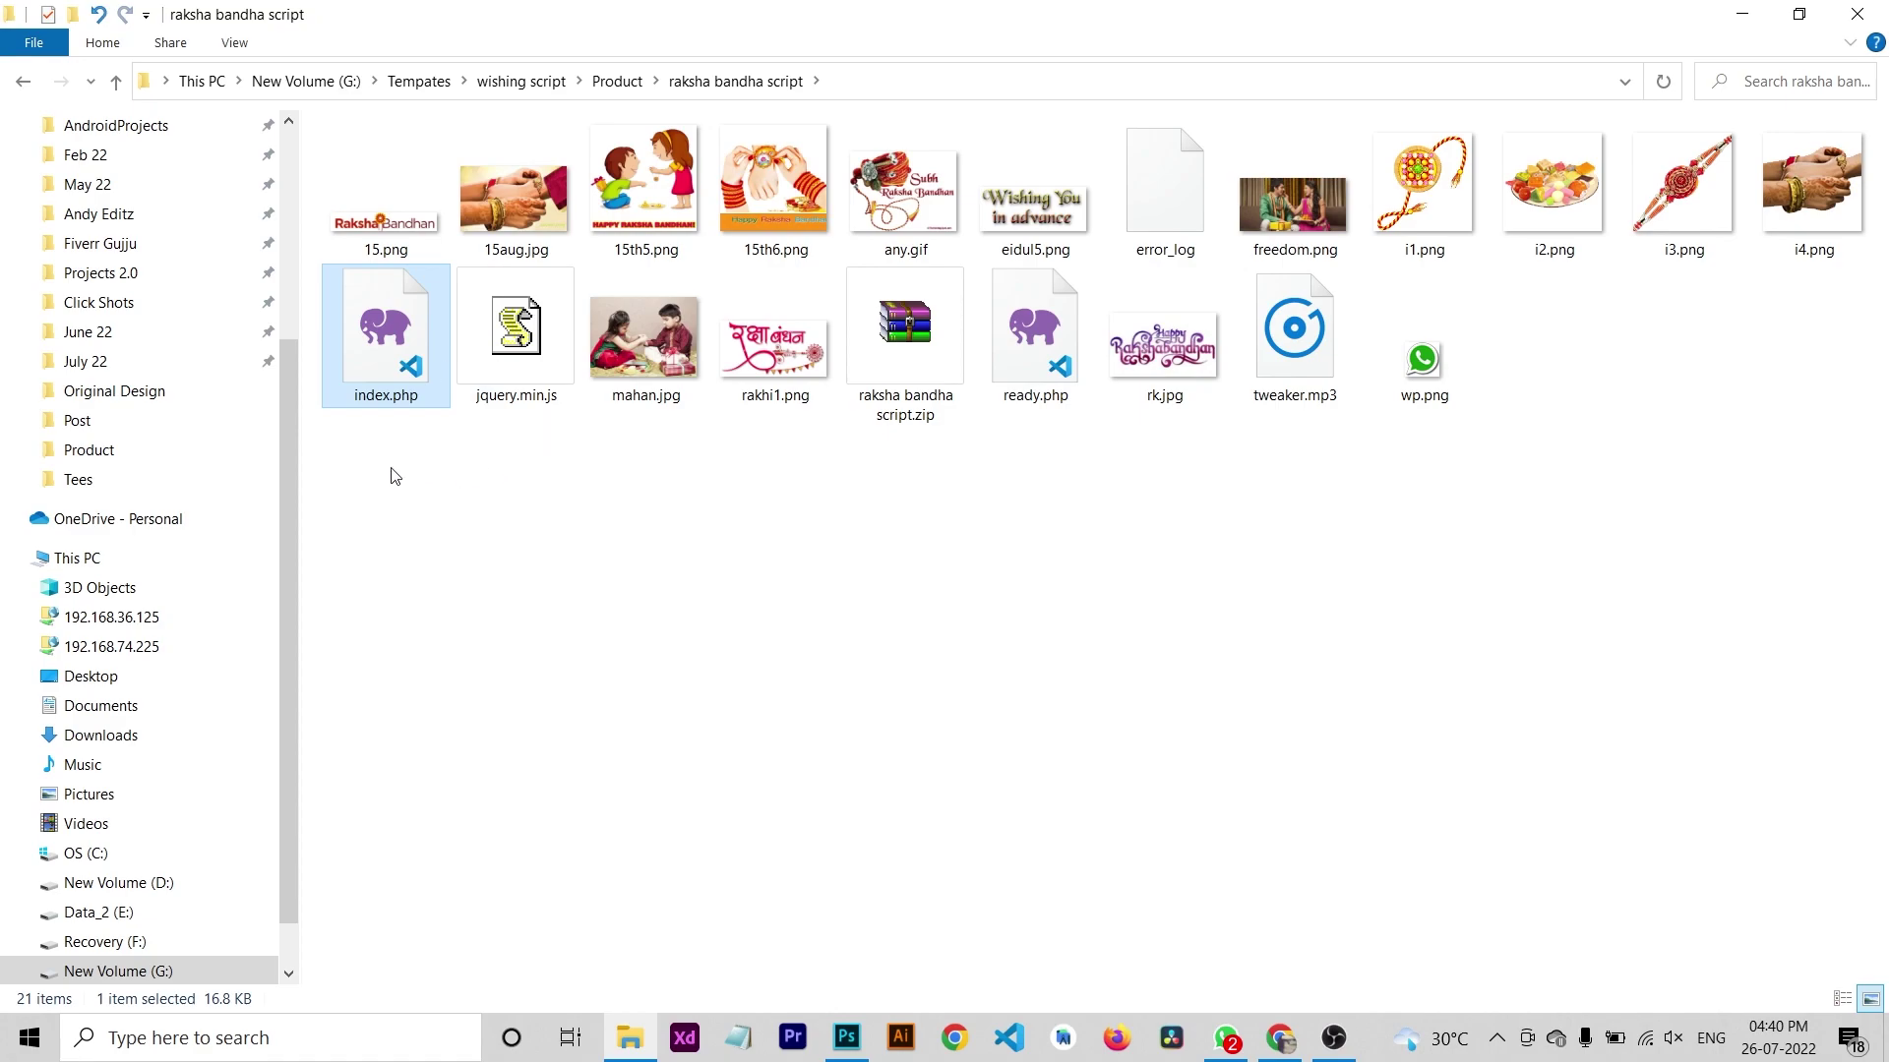
left_click(1015, 372)
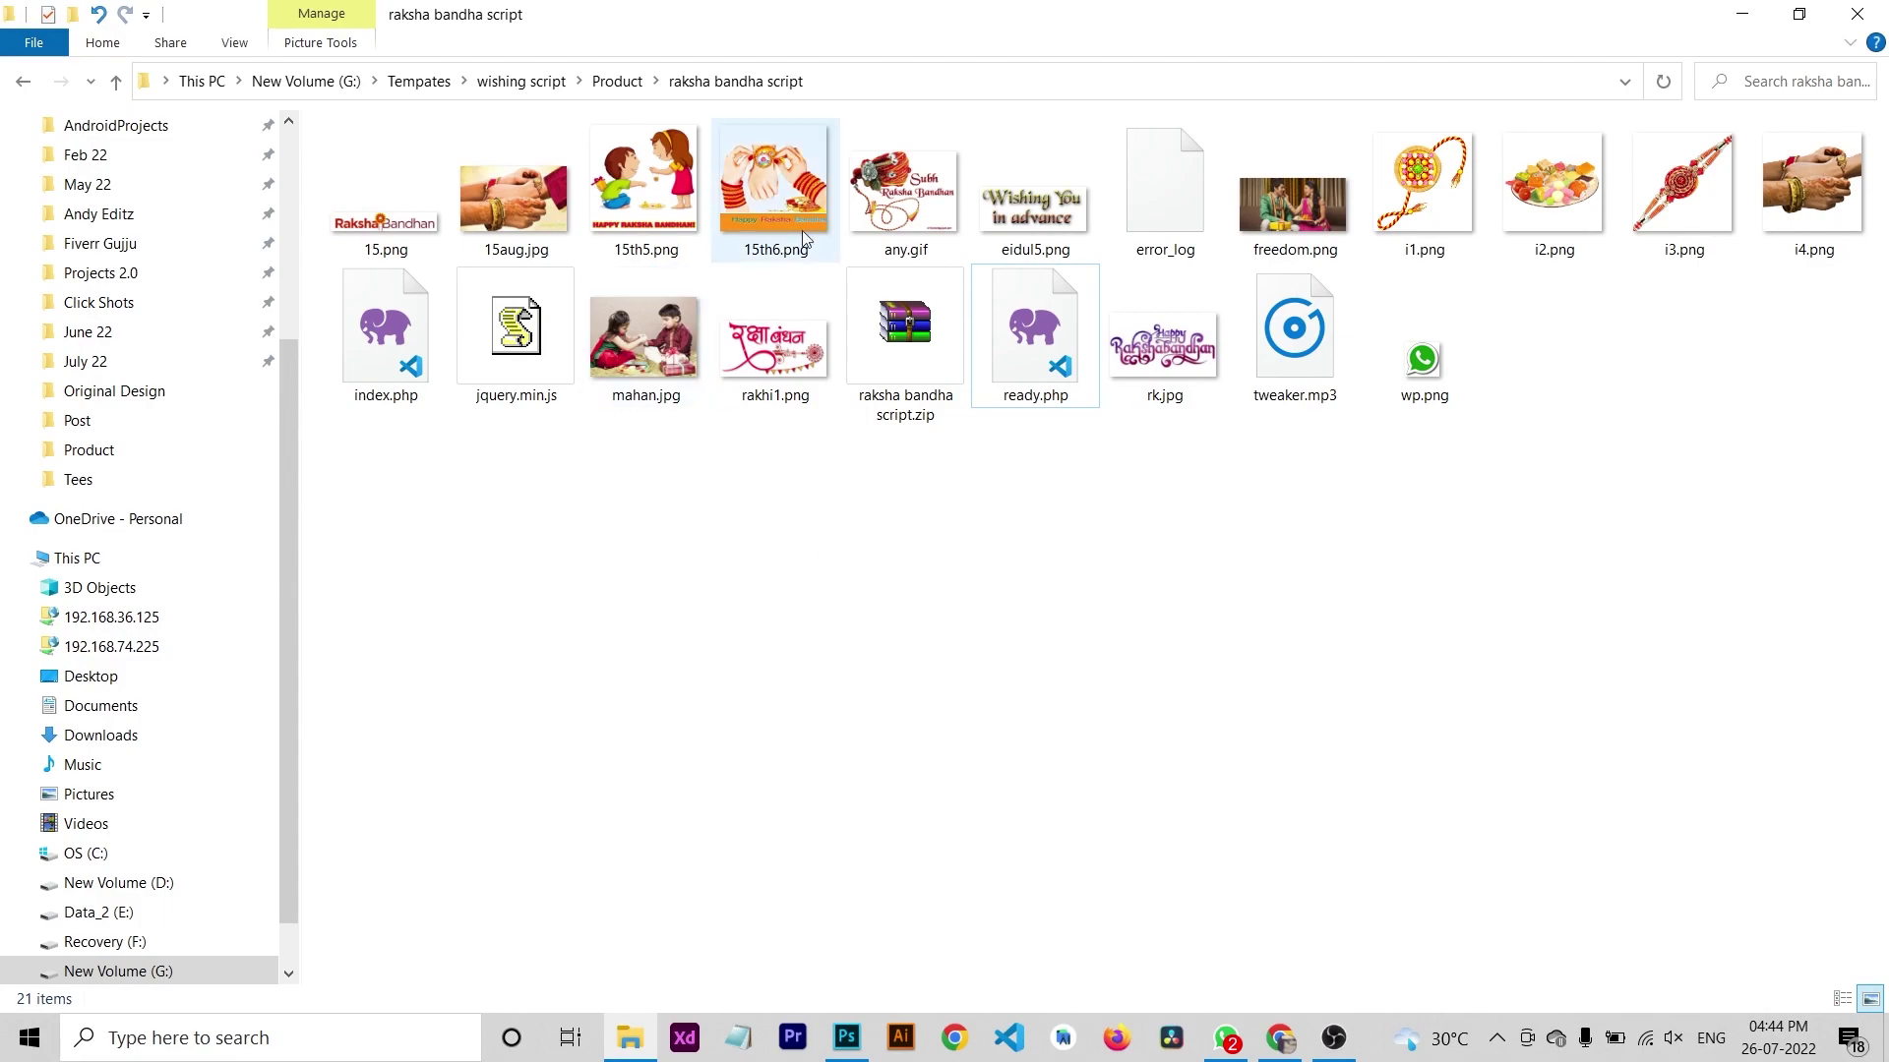
left_click(890, 317)
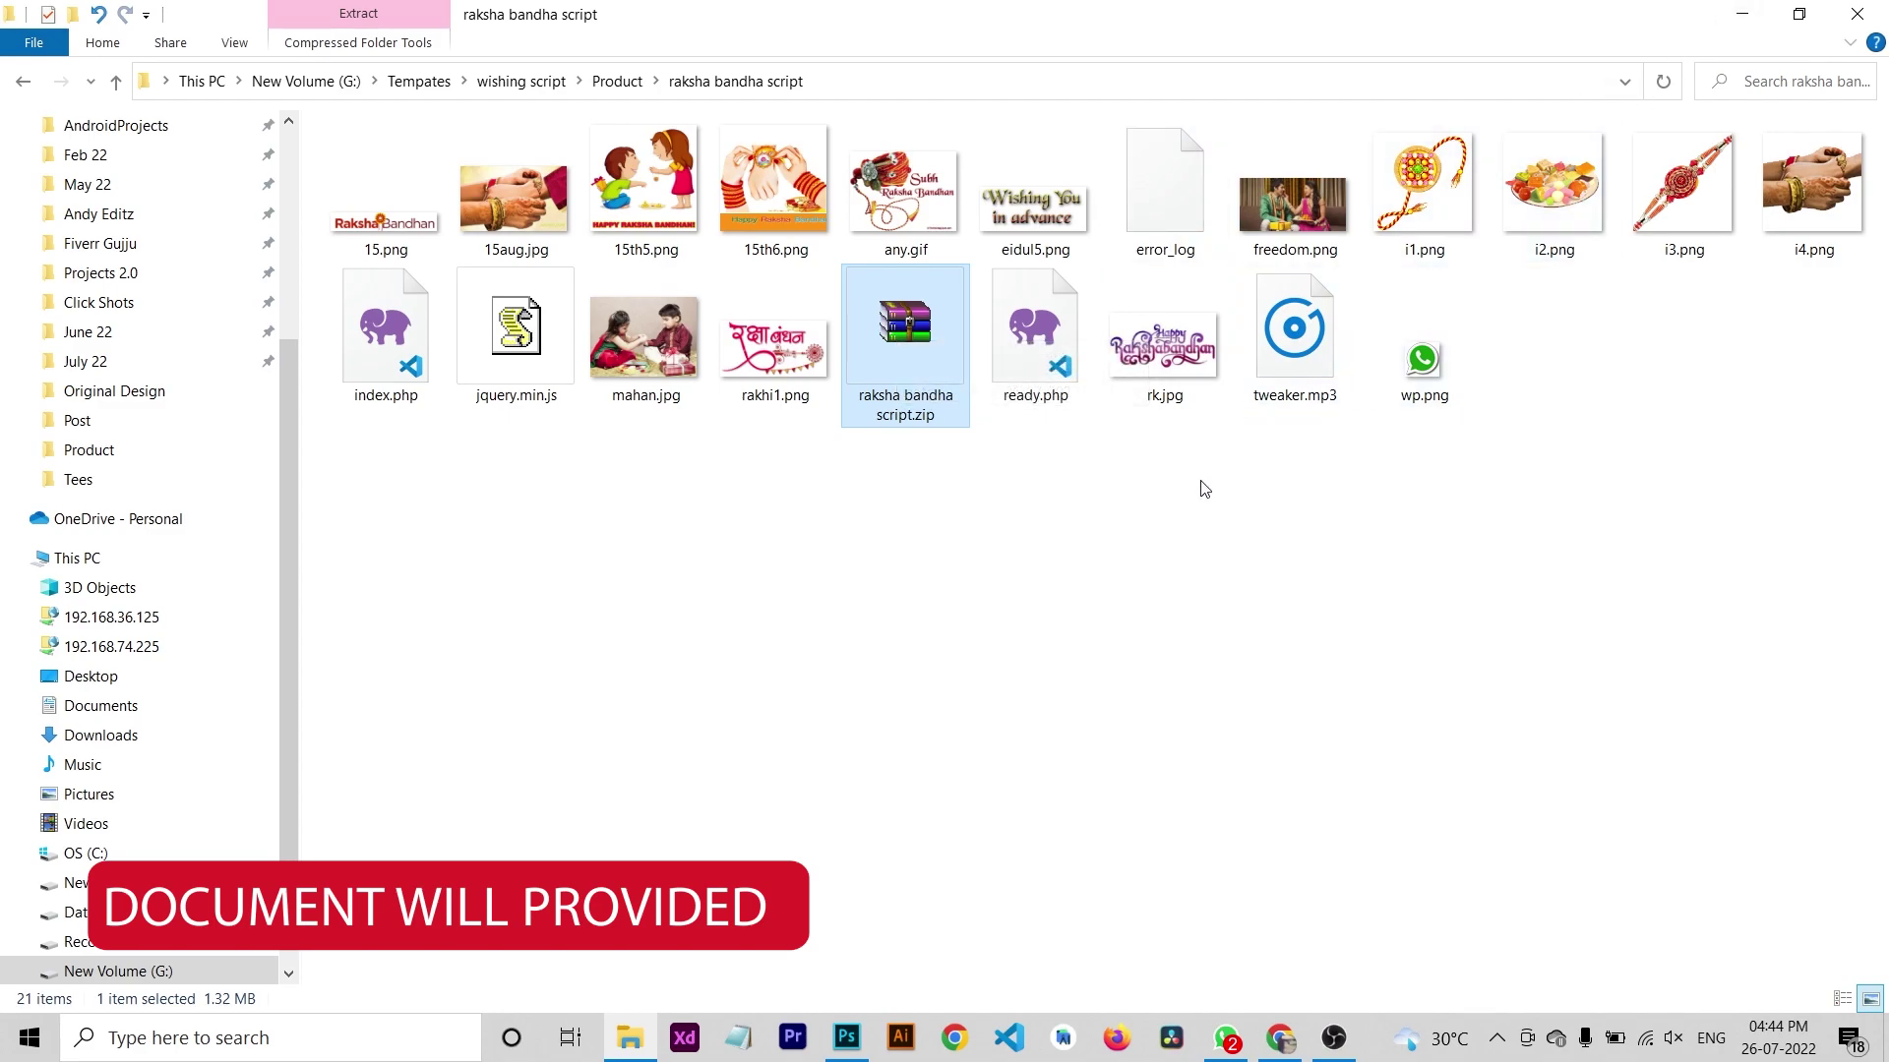
left_click(1180, 564)
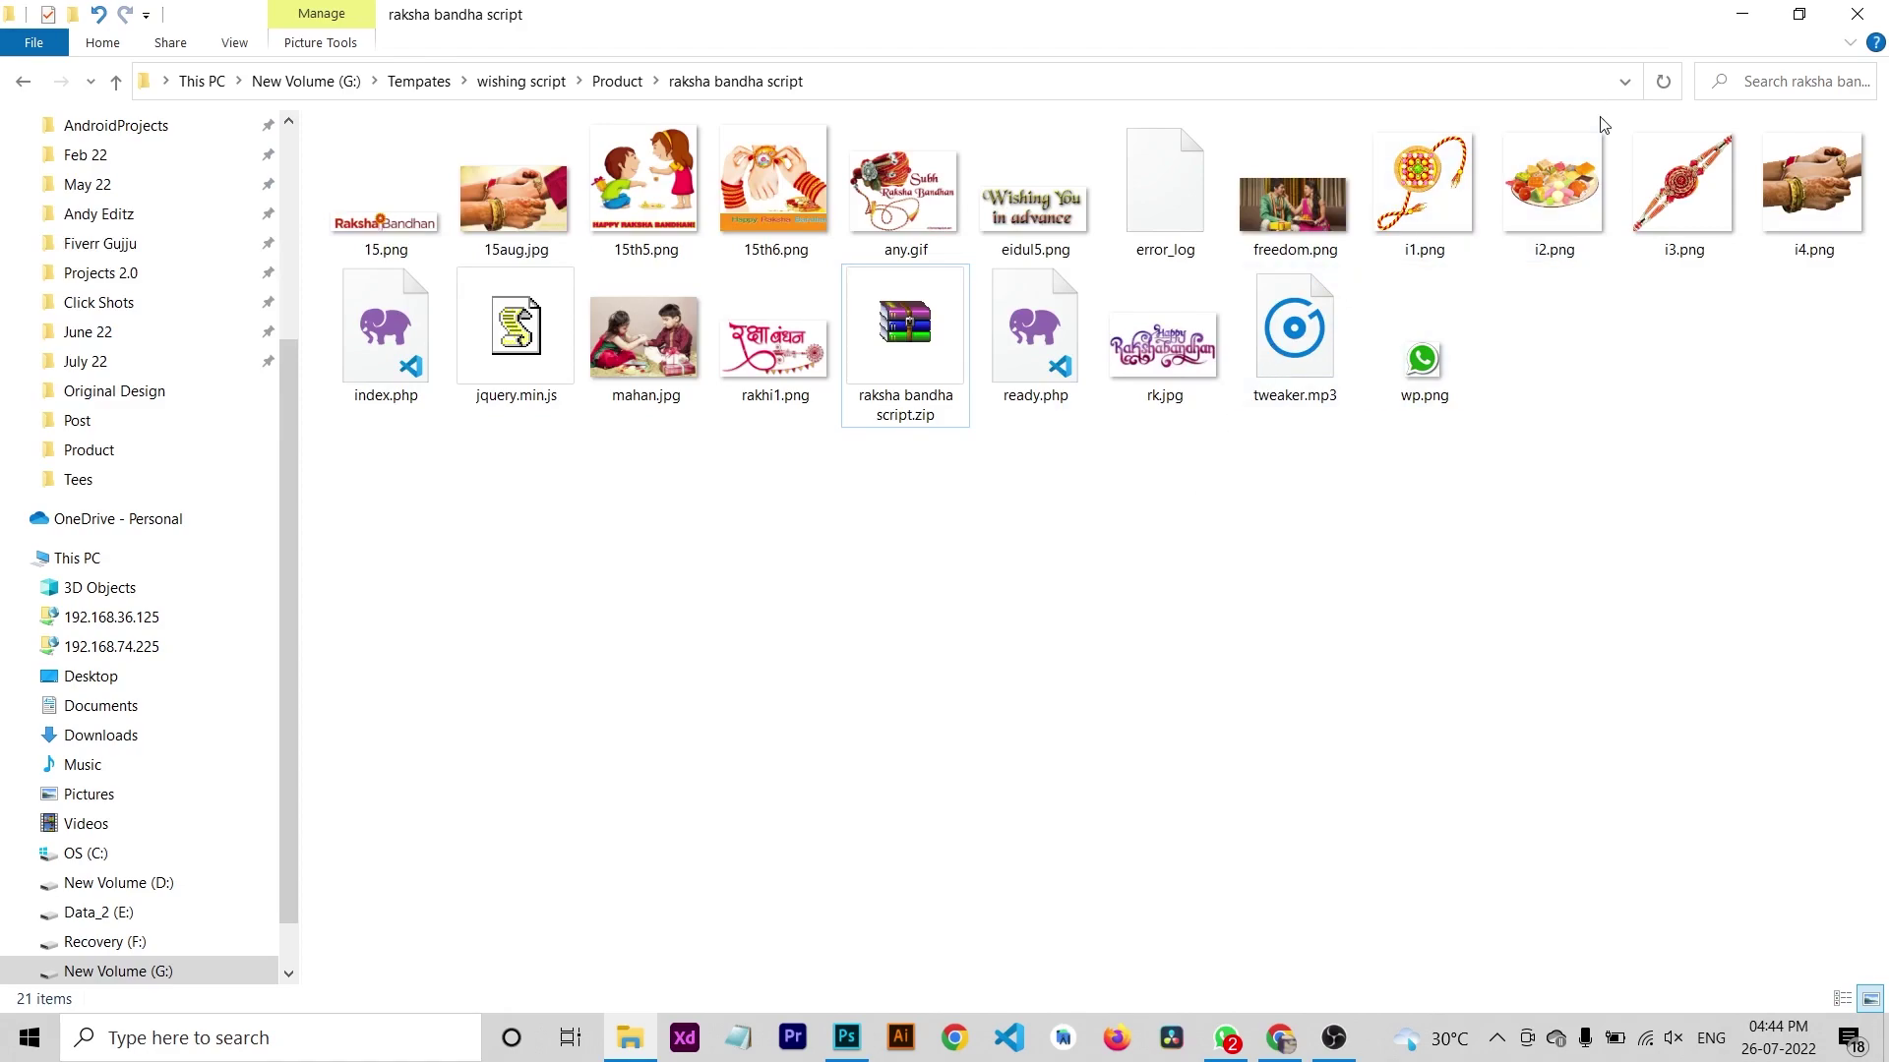
Switch to Chrome, open cPanel's File Manager and create a folder named rakhi in public_html/test-site.
left_click(1739, 15)
left_click(1280, 1037)
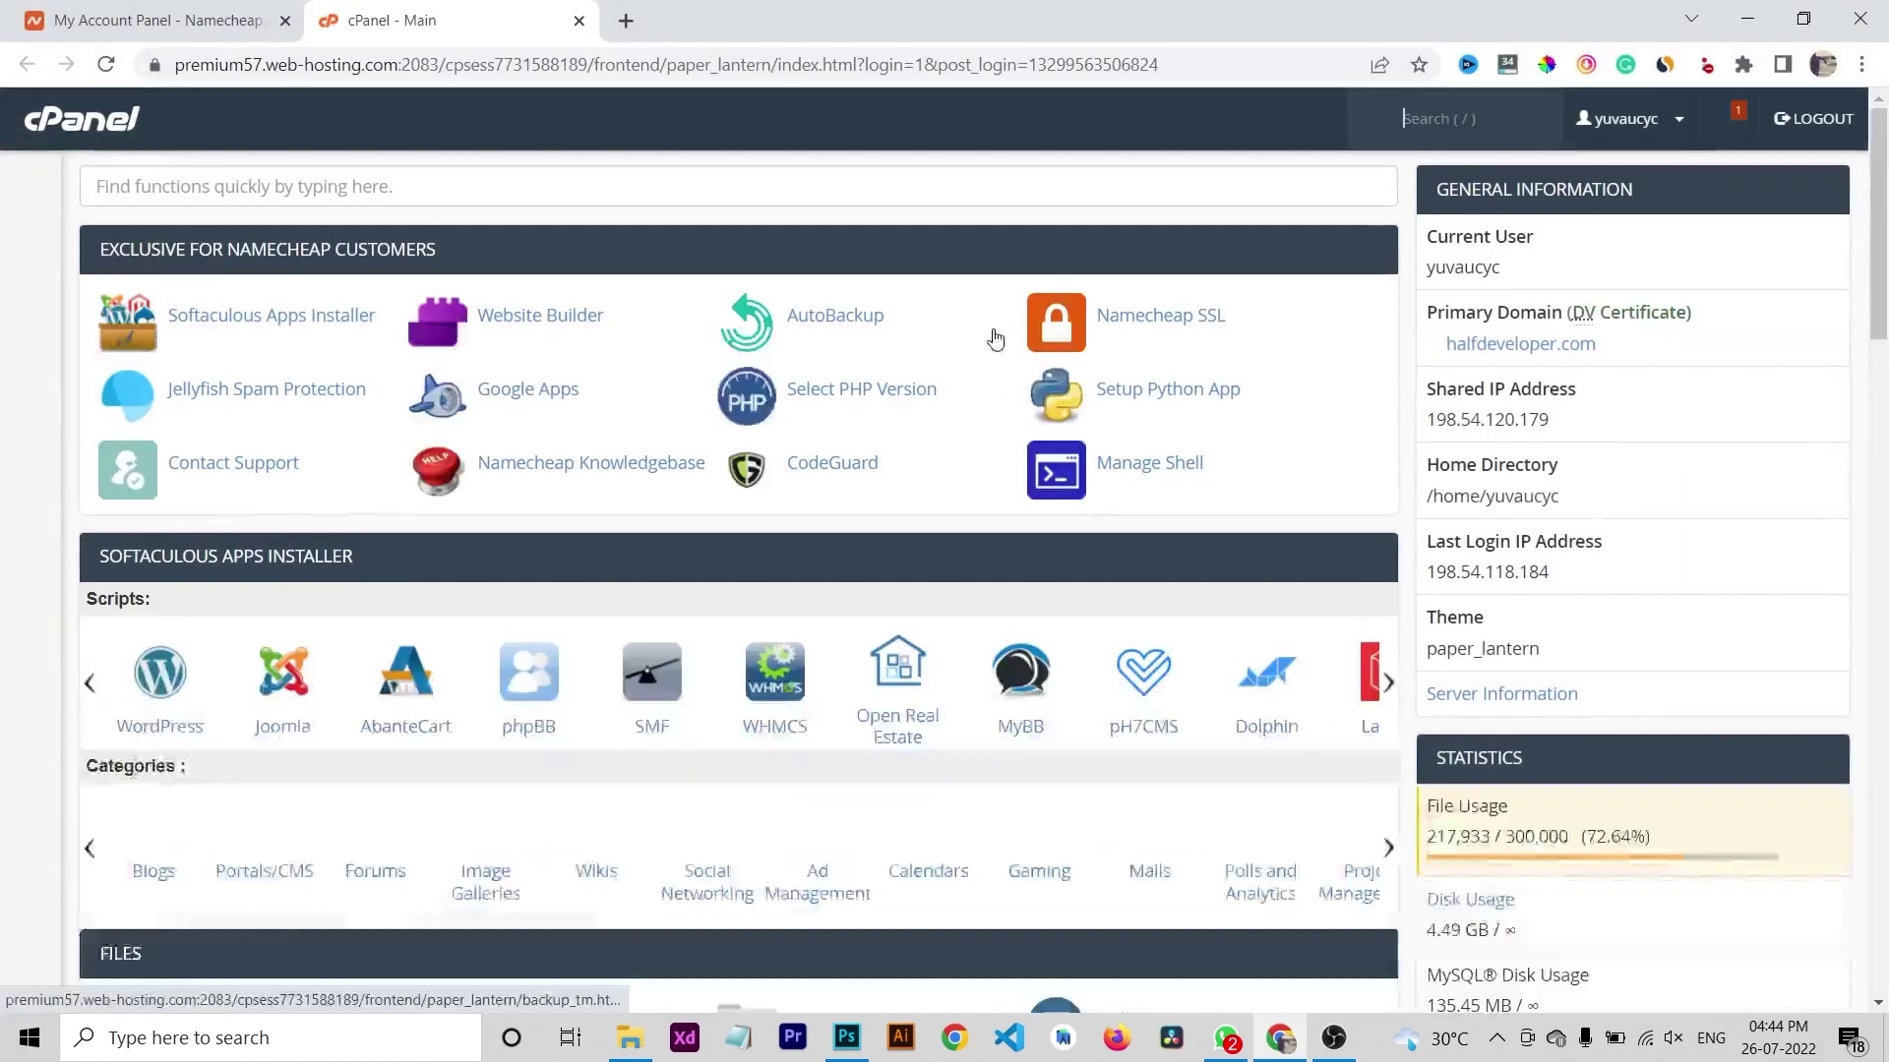
scroll(694, 167, "down", 6)
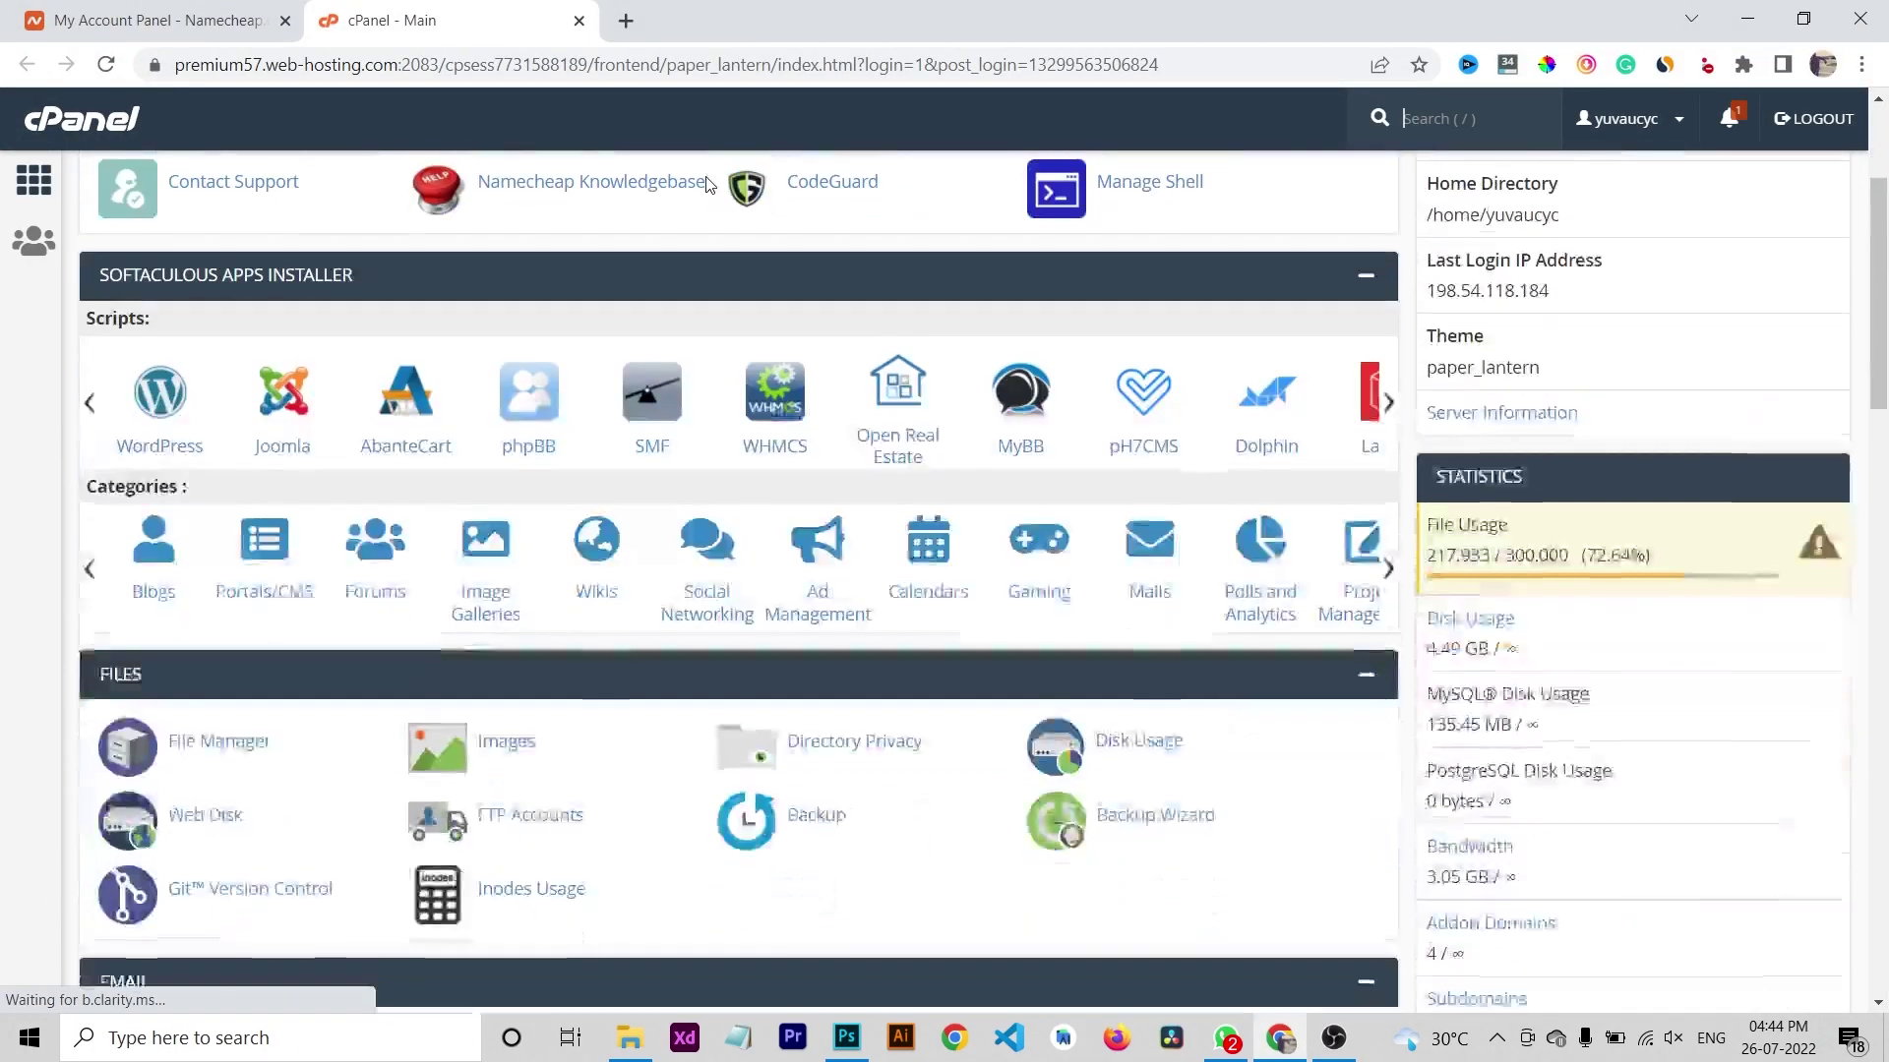
left_click(192, 413)
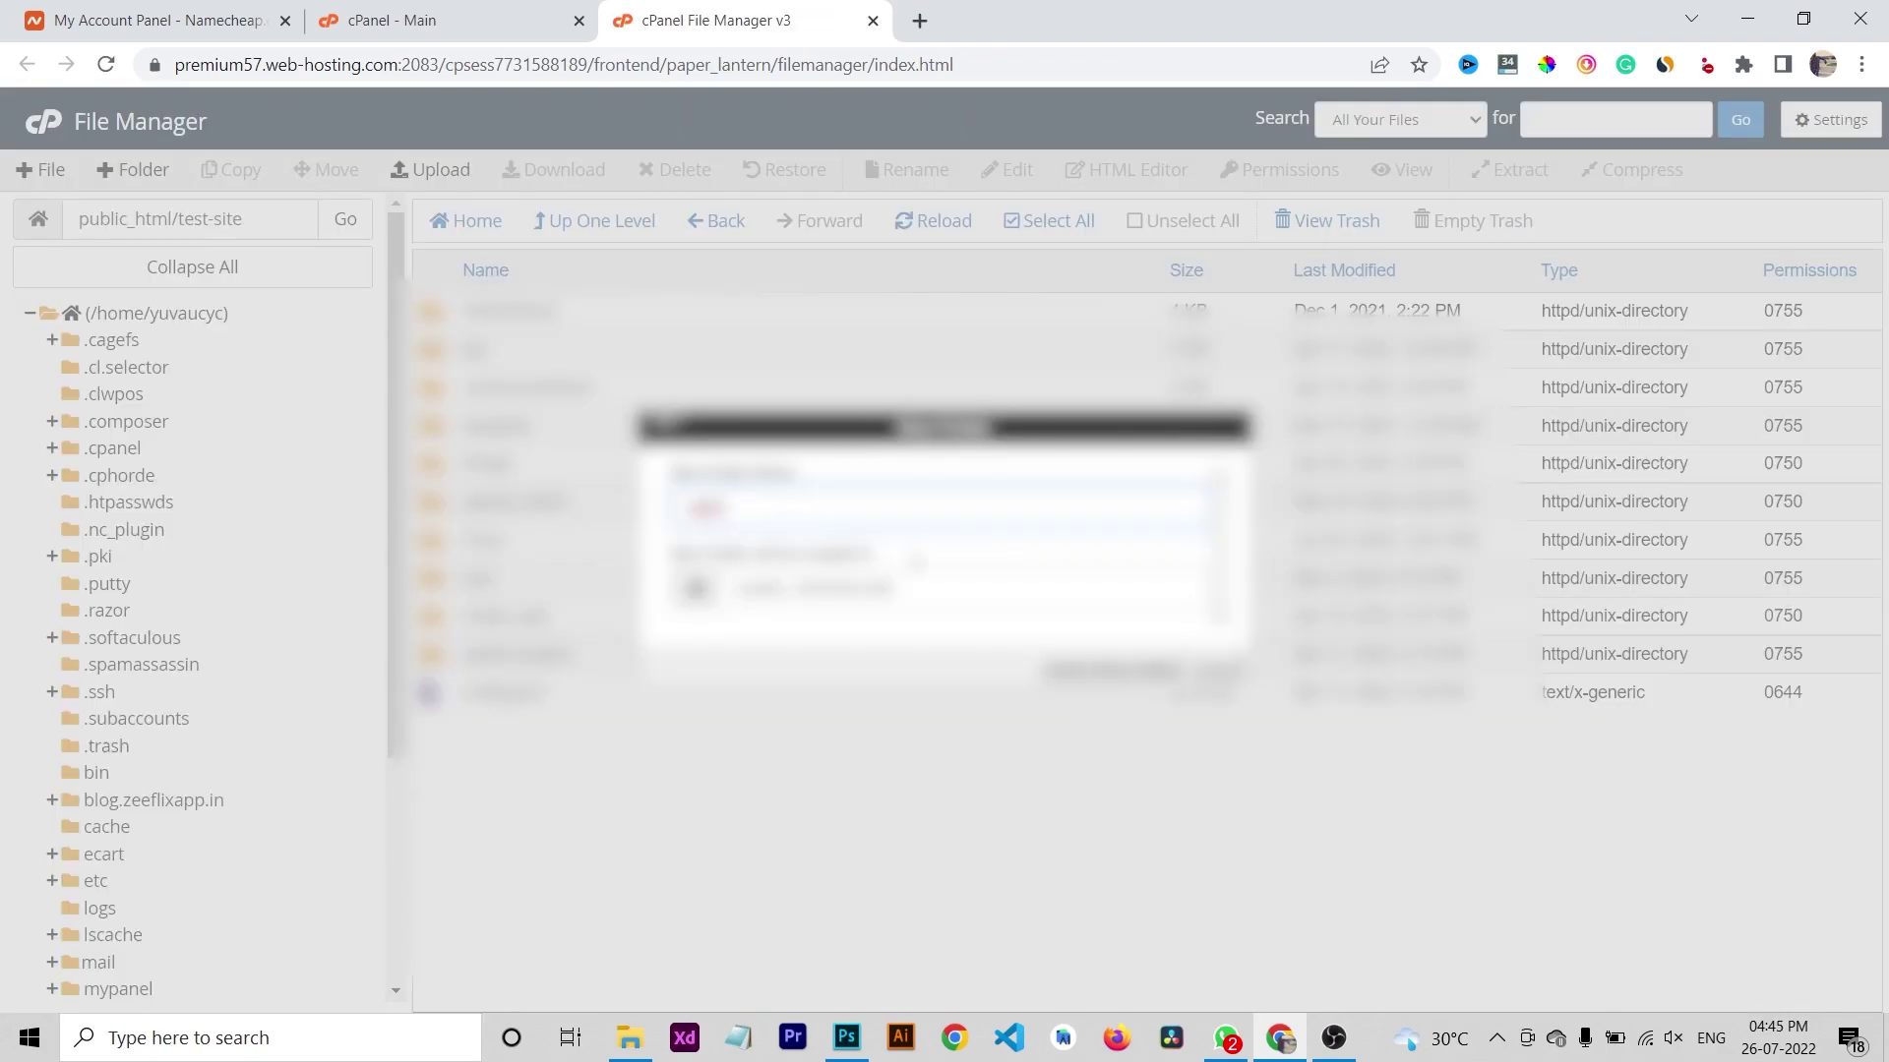
key("Return")
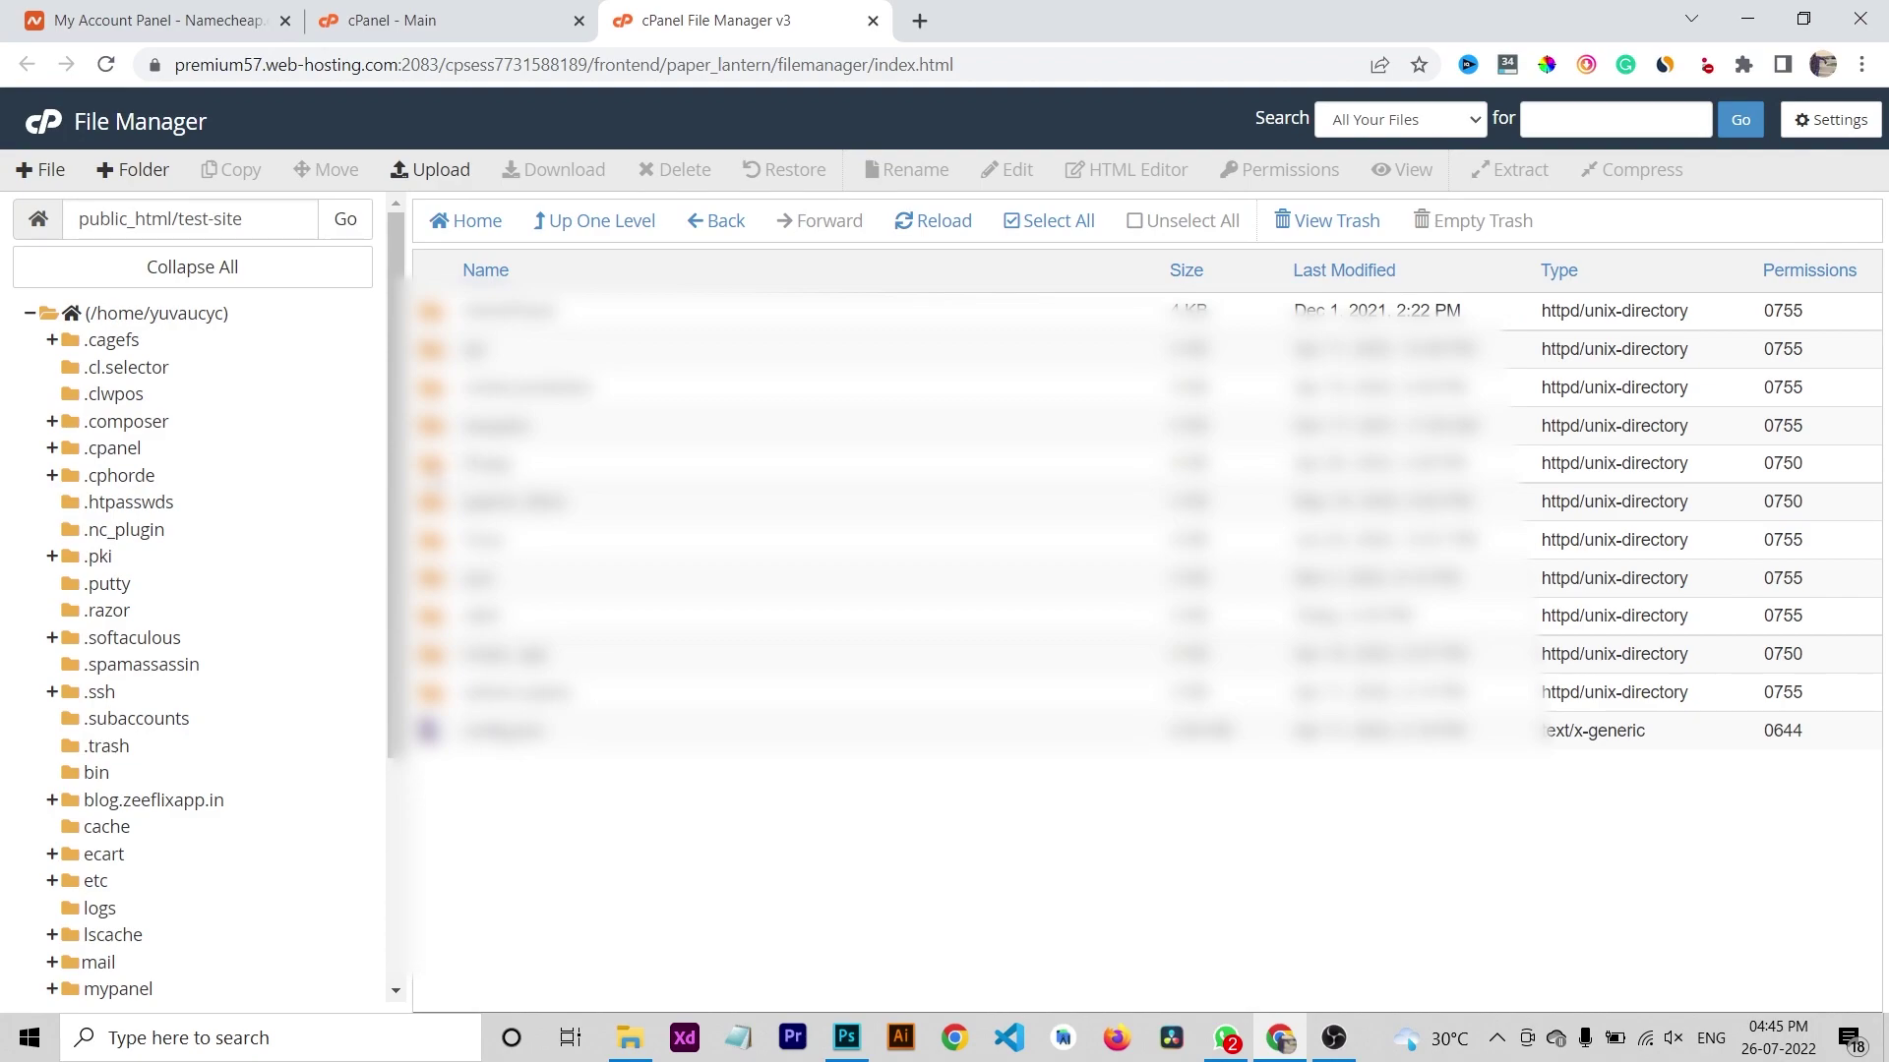
Upload raksha bandha script.zip from File Explorer into the rakhi folder and return to its file listing.
double_click(807, 615)
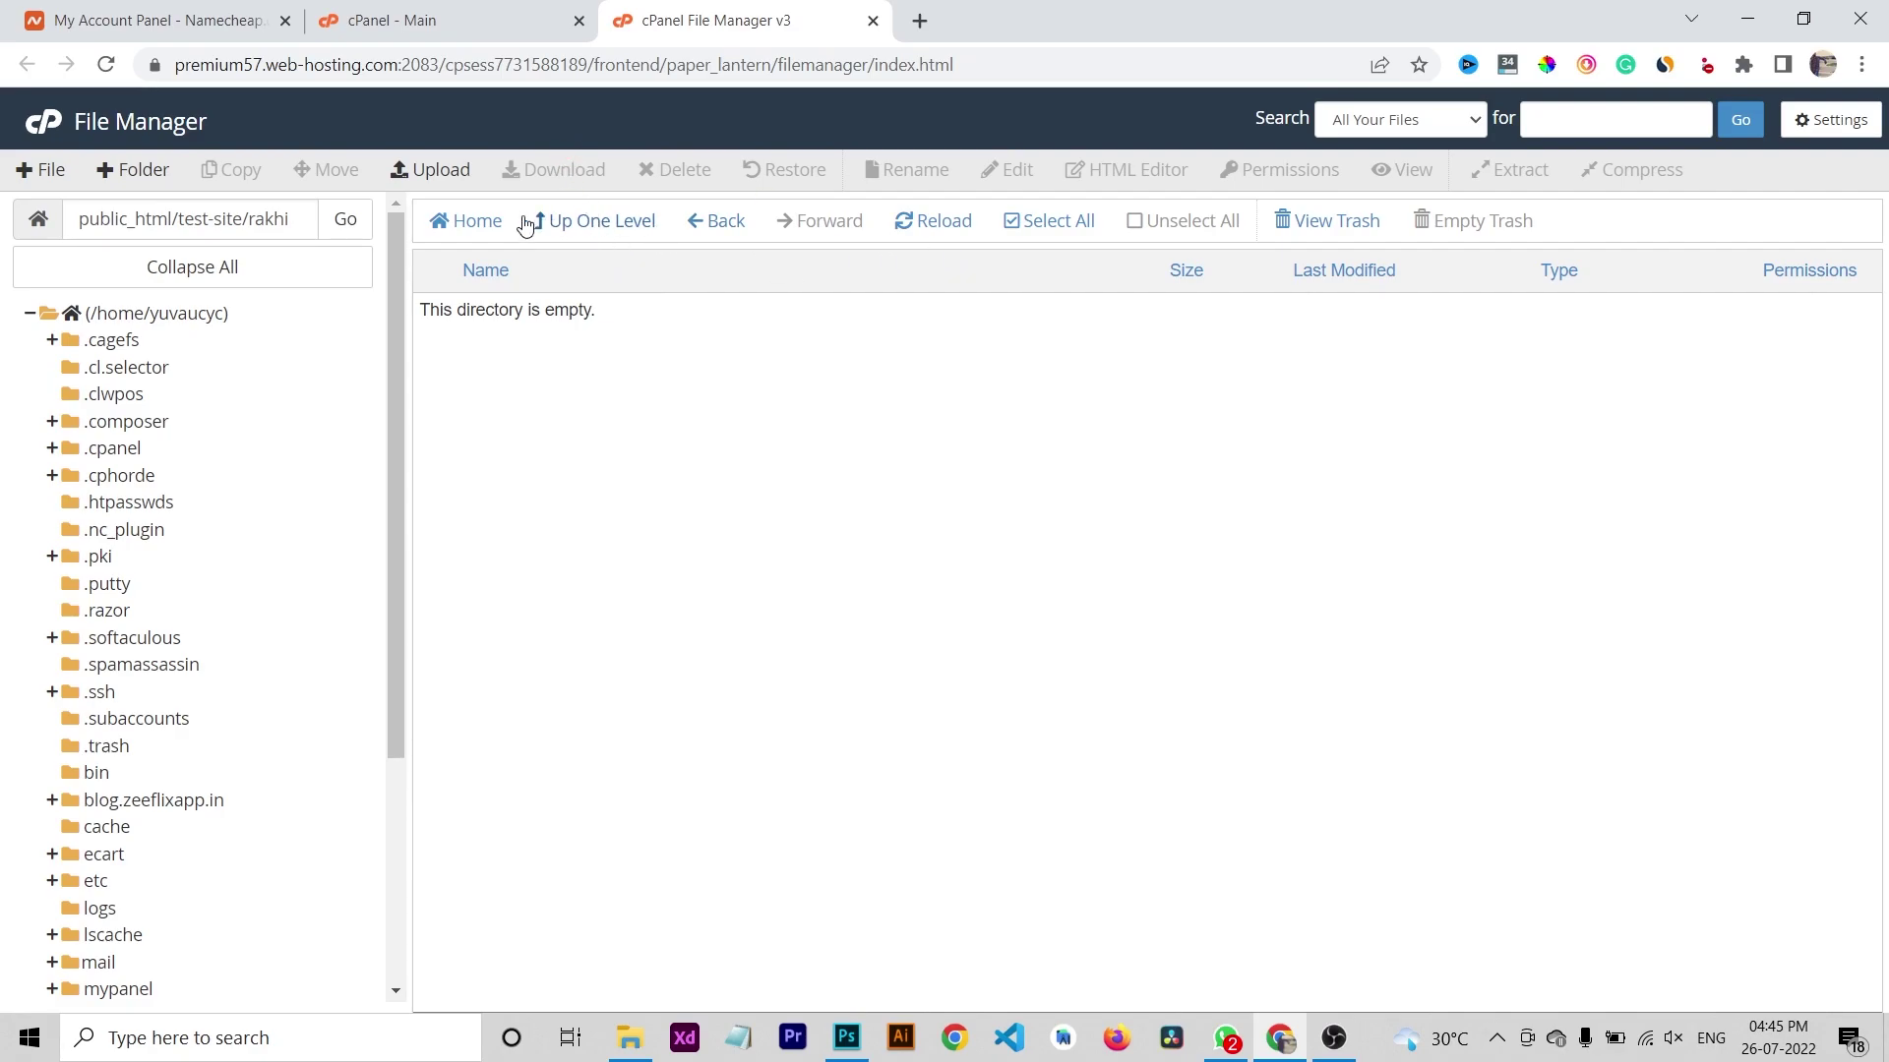
left_click(430, 171)
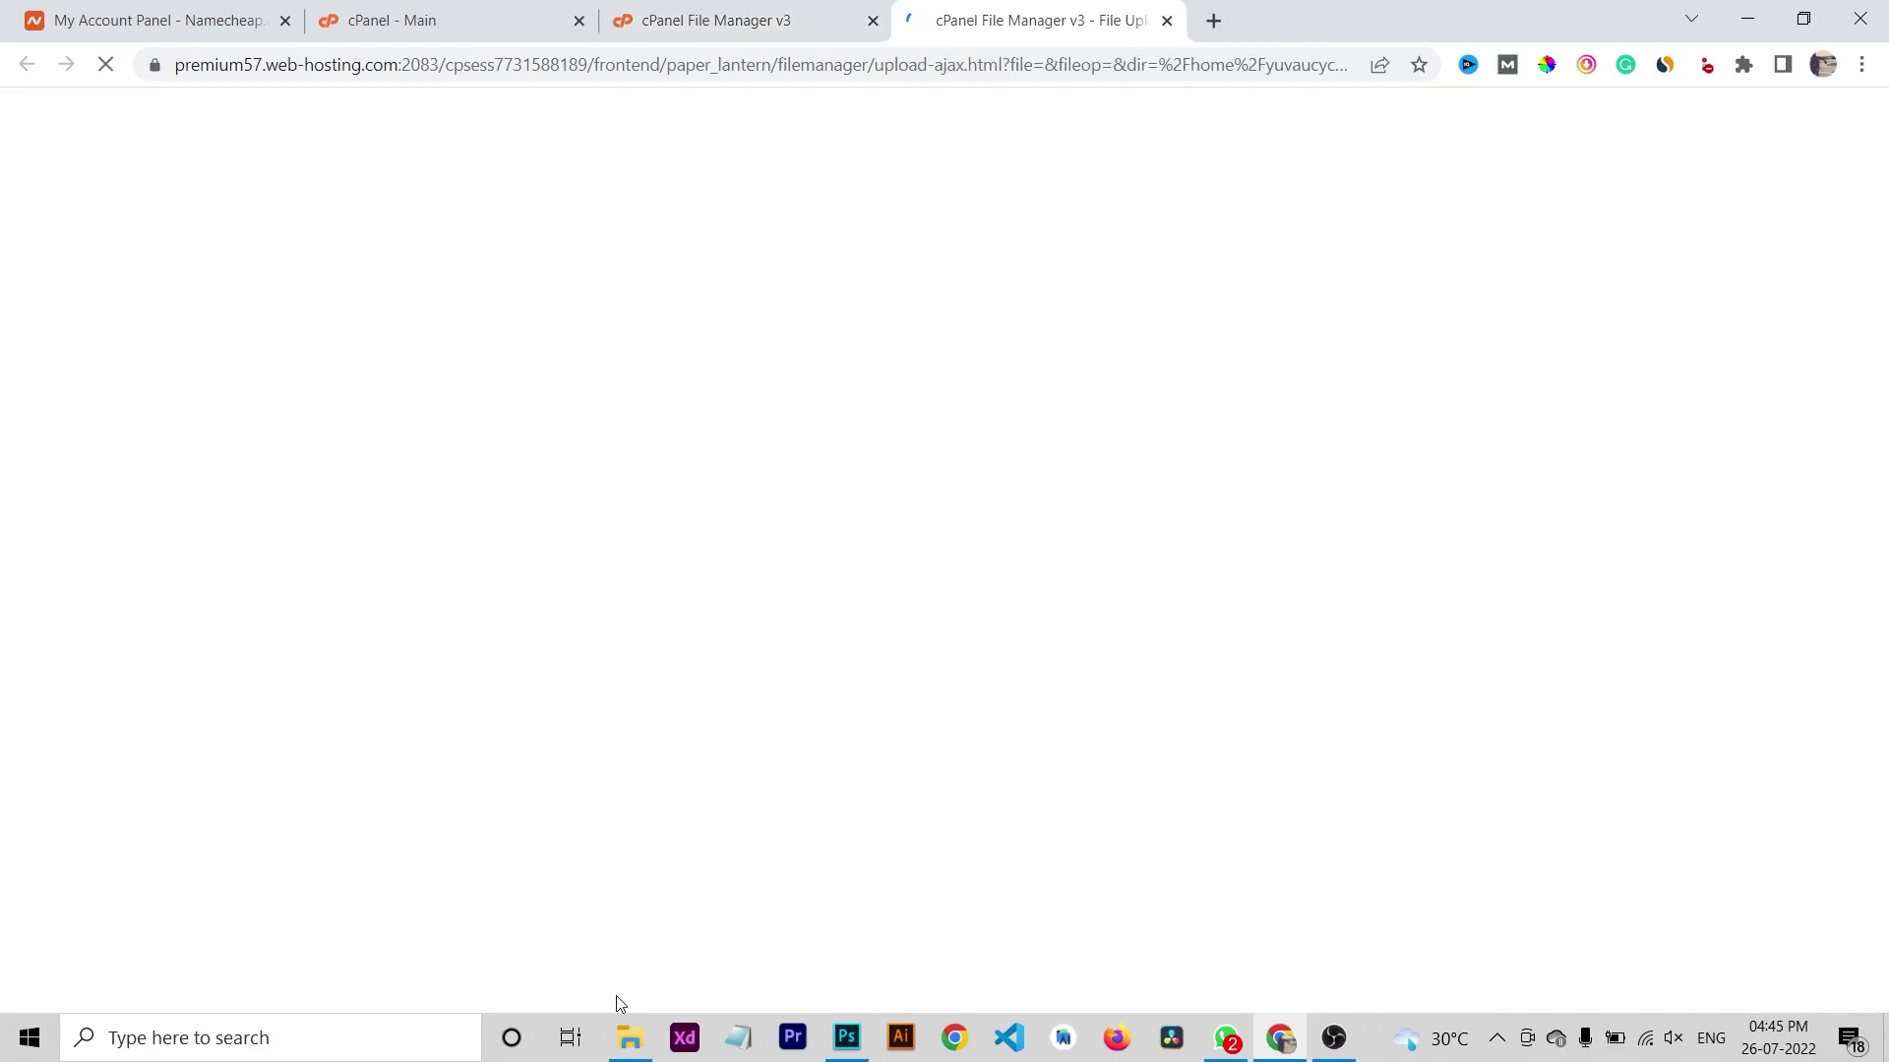
left_click(629, 1038)
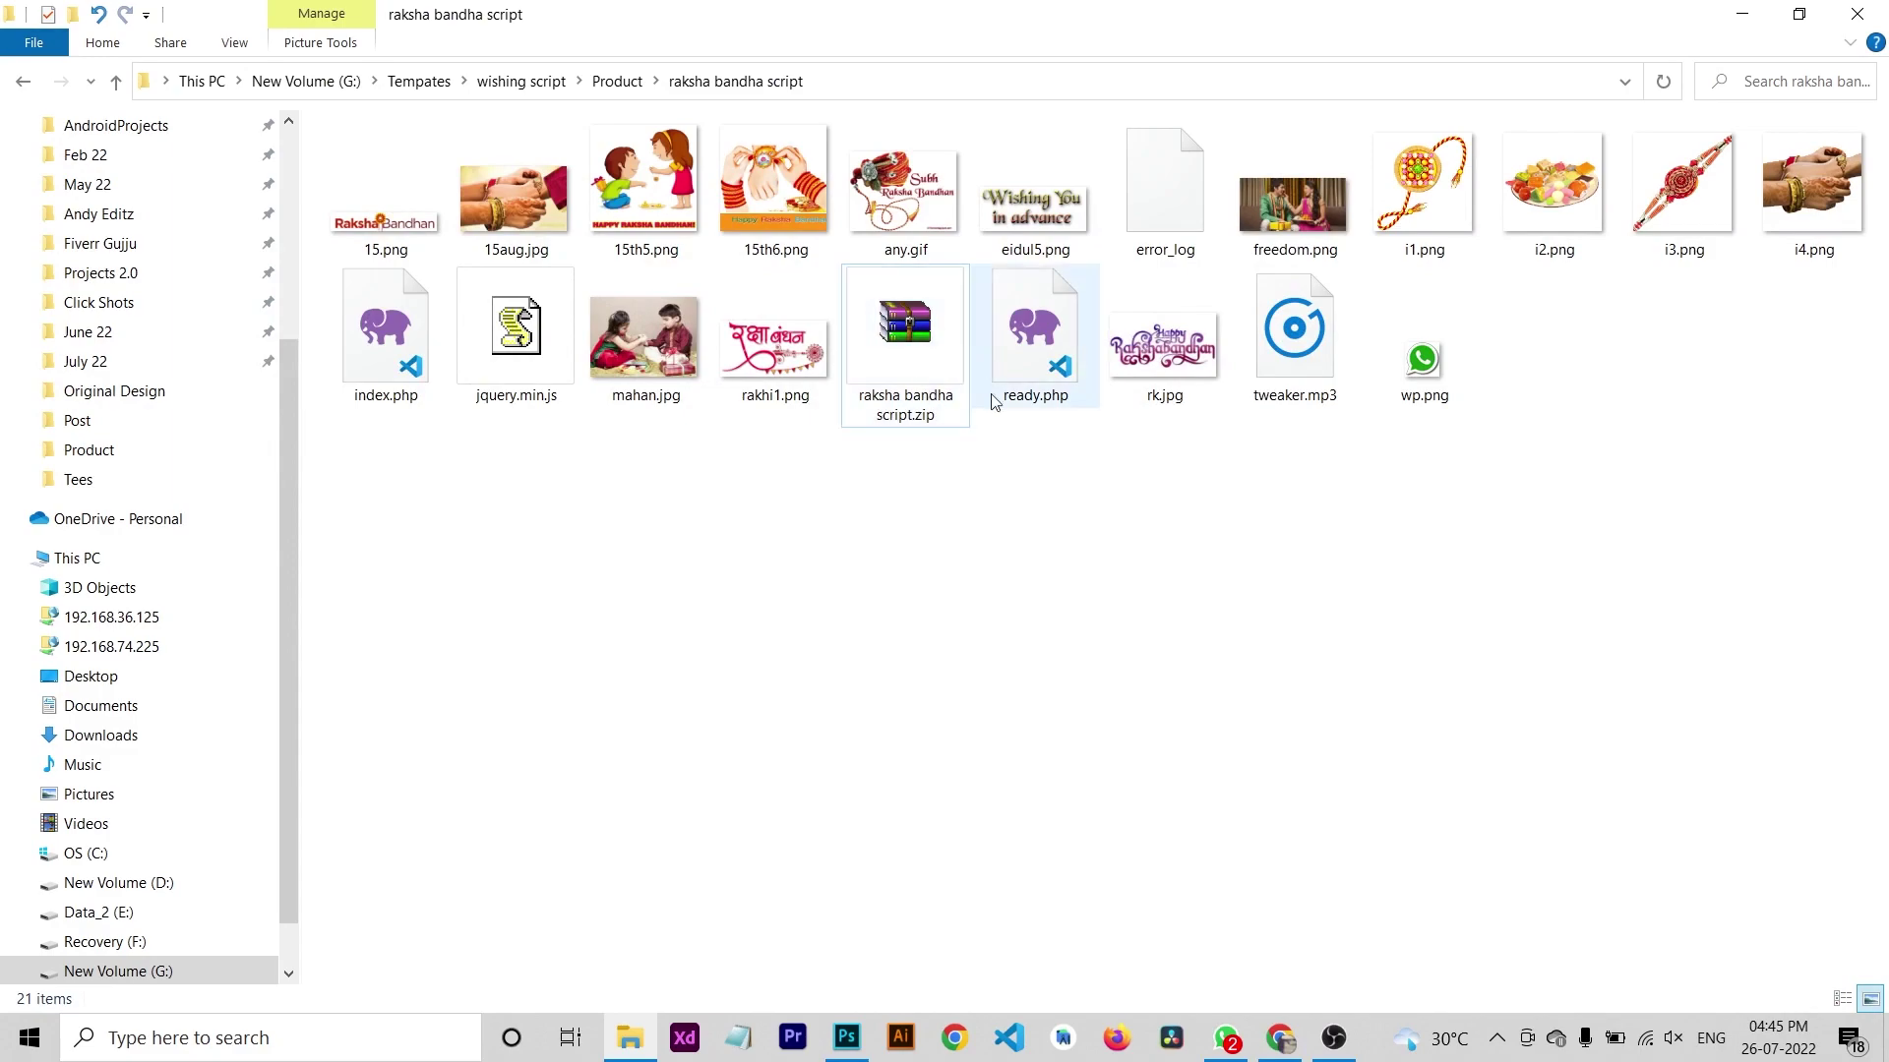
left_click(903, 327)
left_click_drag(907, 328, 653, 534)
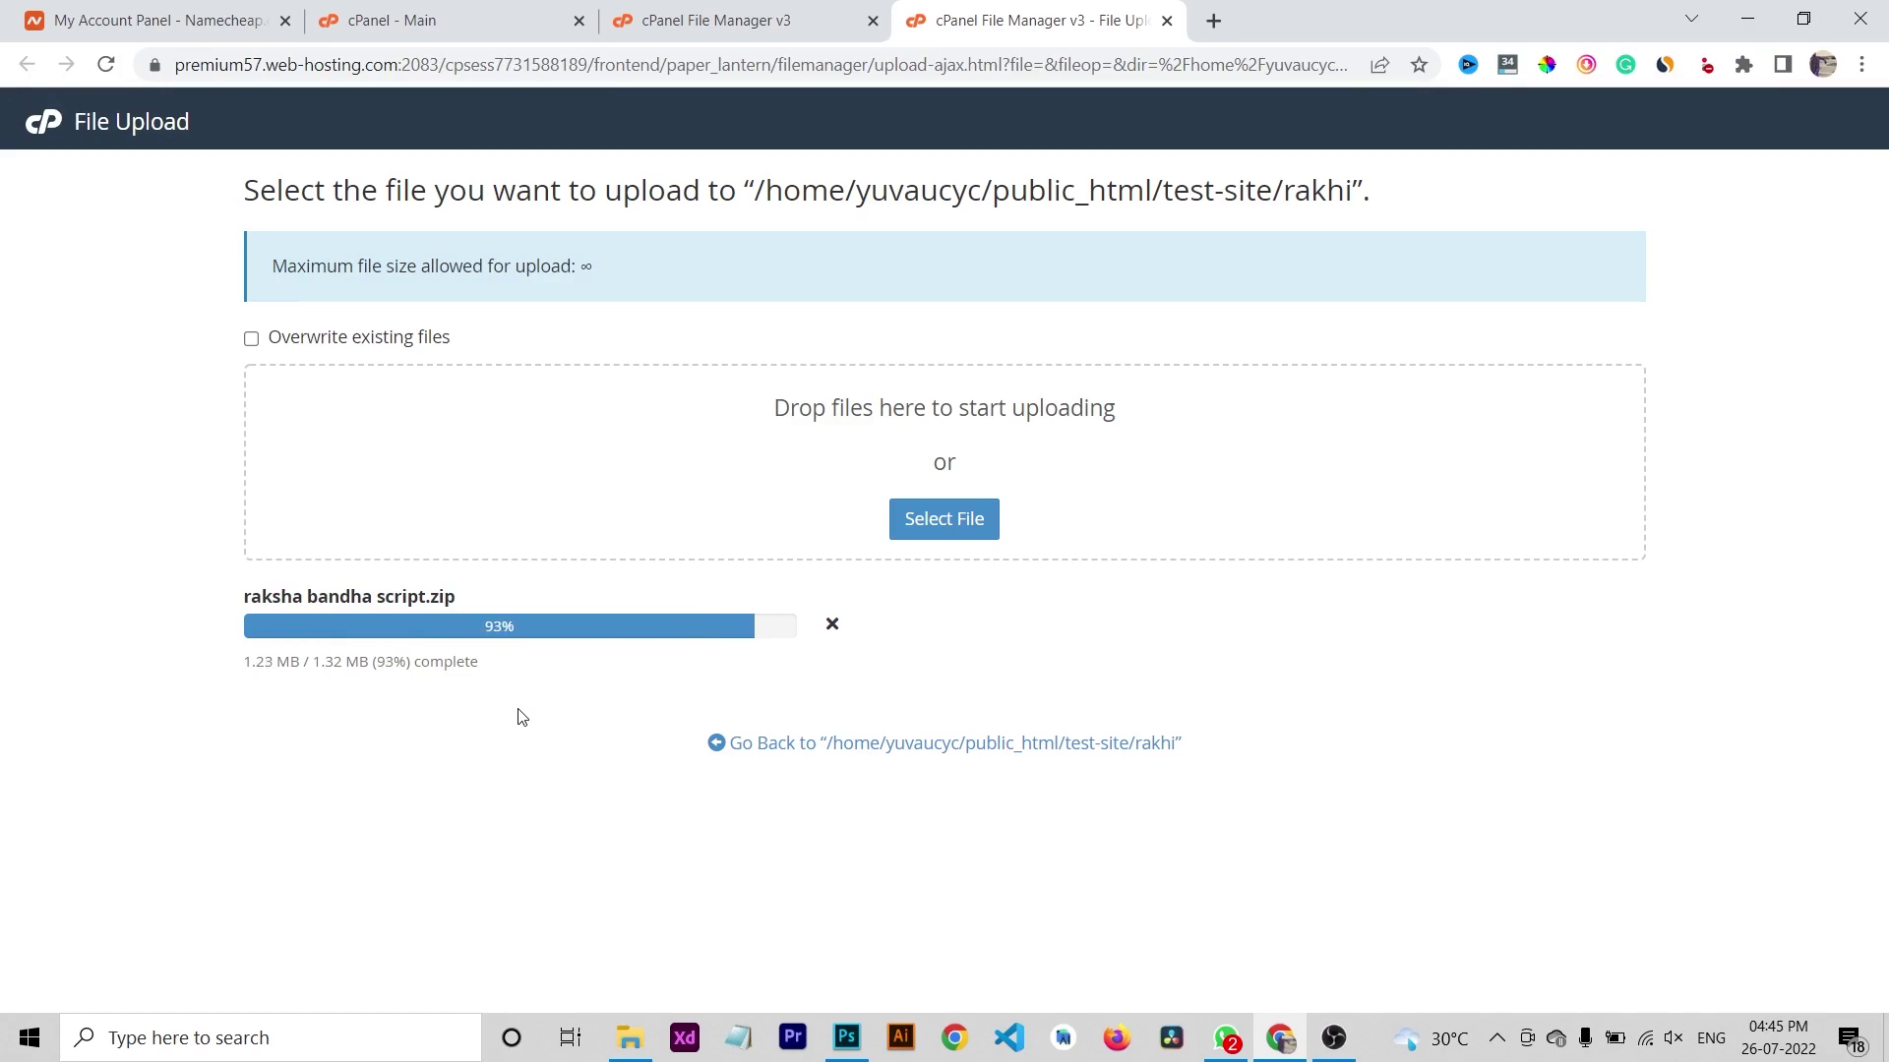
left_click(939, 754)
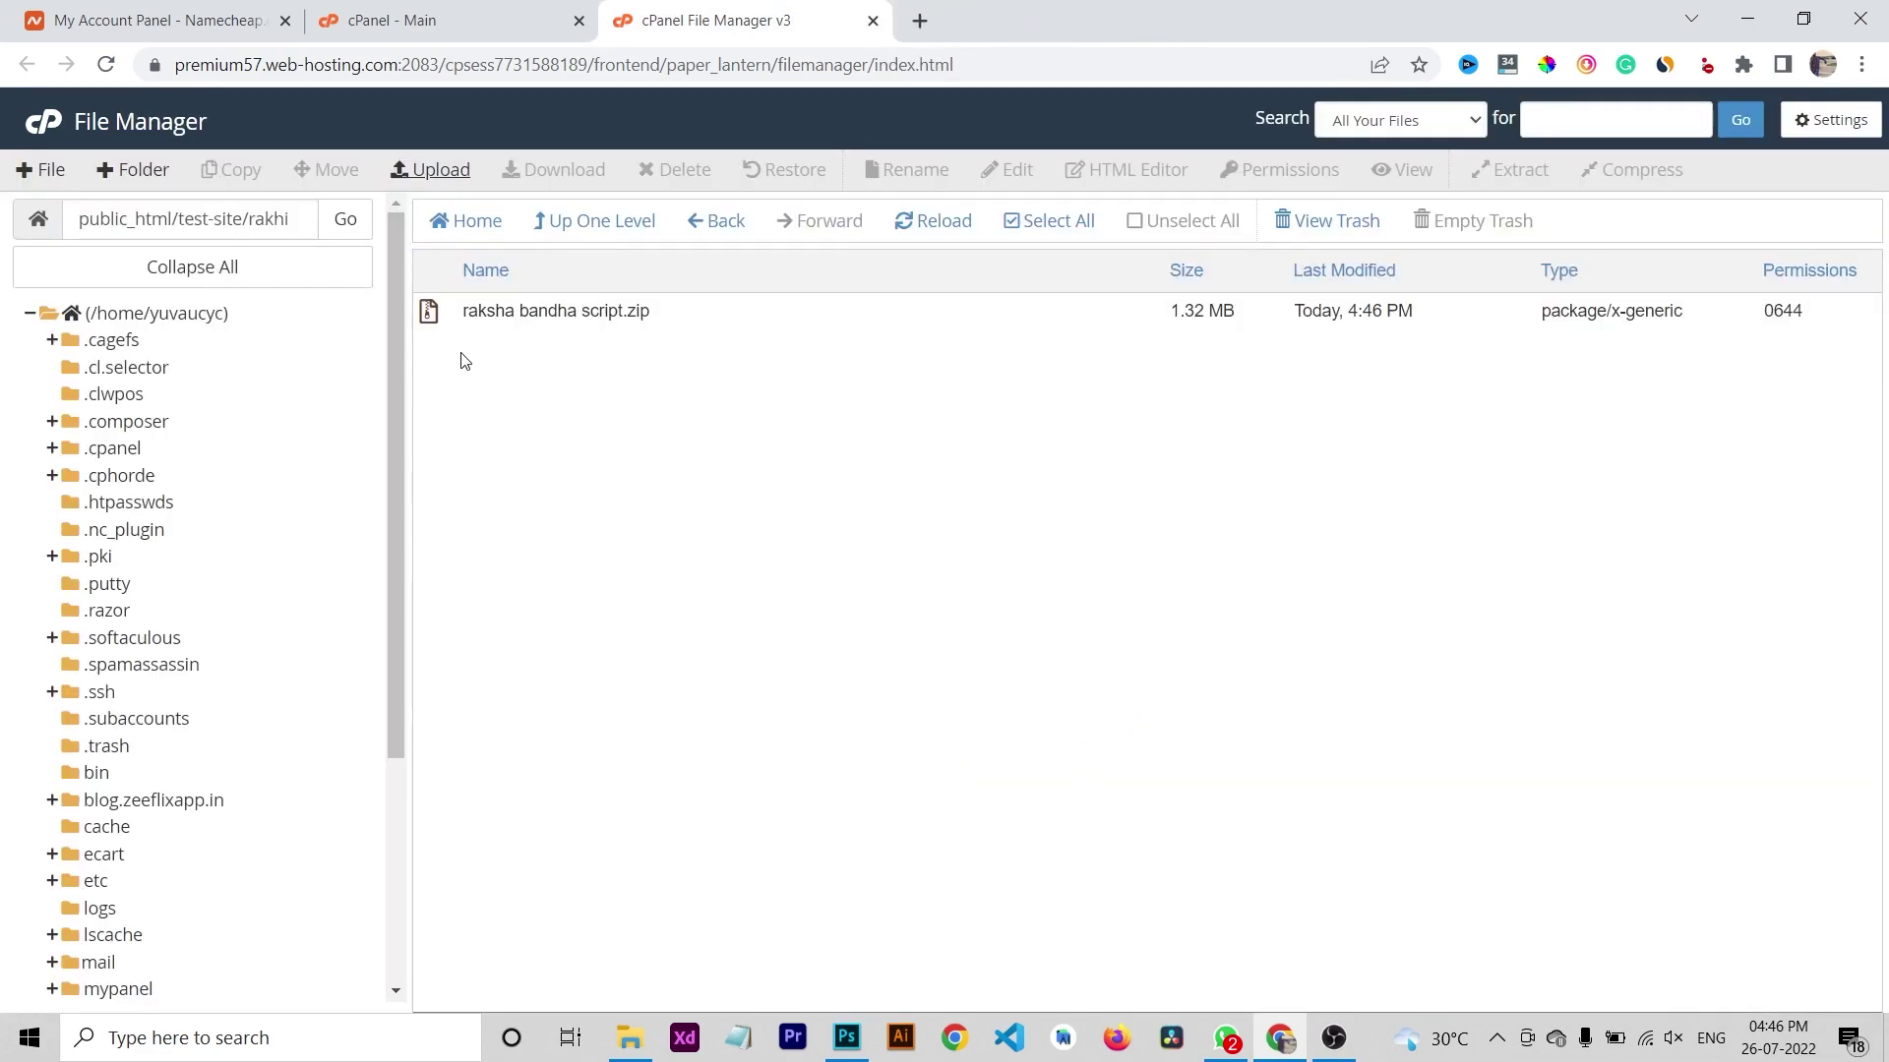
Extract raksha bandha script.zip into public_html/test-site/rakhi and reload the file listing.
right_click(432, 309)
left_click(497, 578)
left_click(1132, 673)
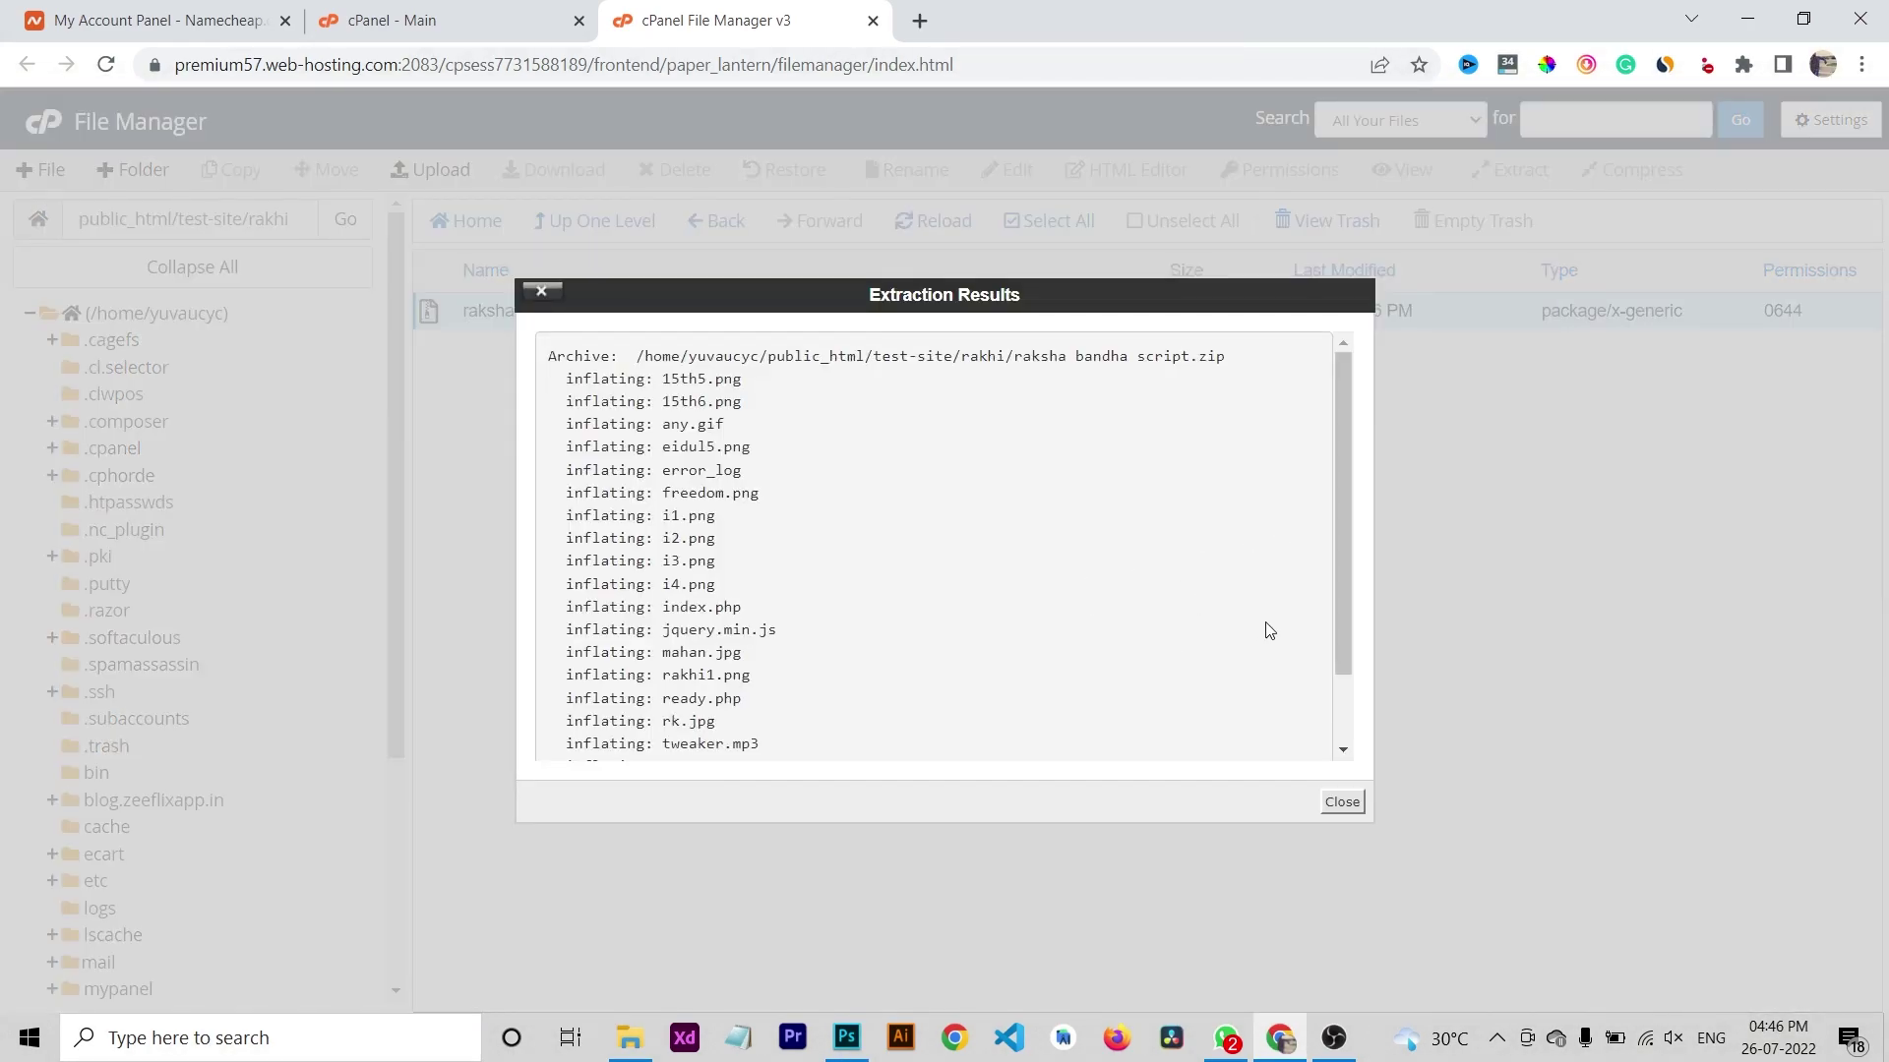
left_click(1340, 802)
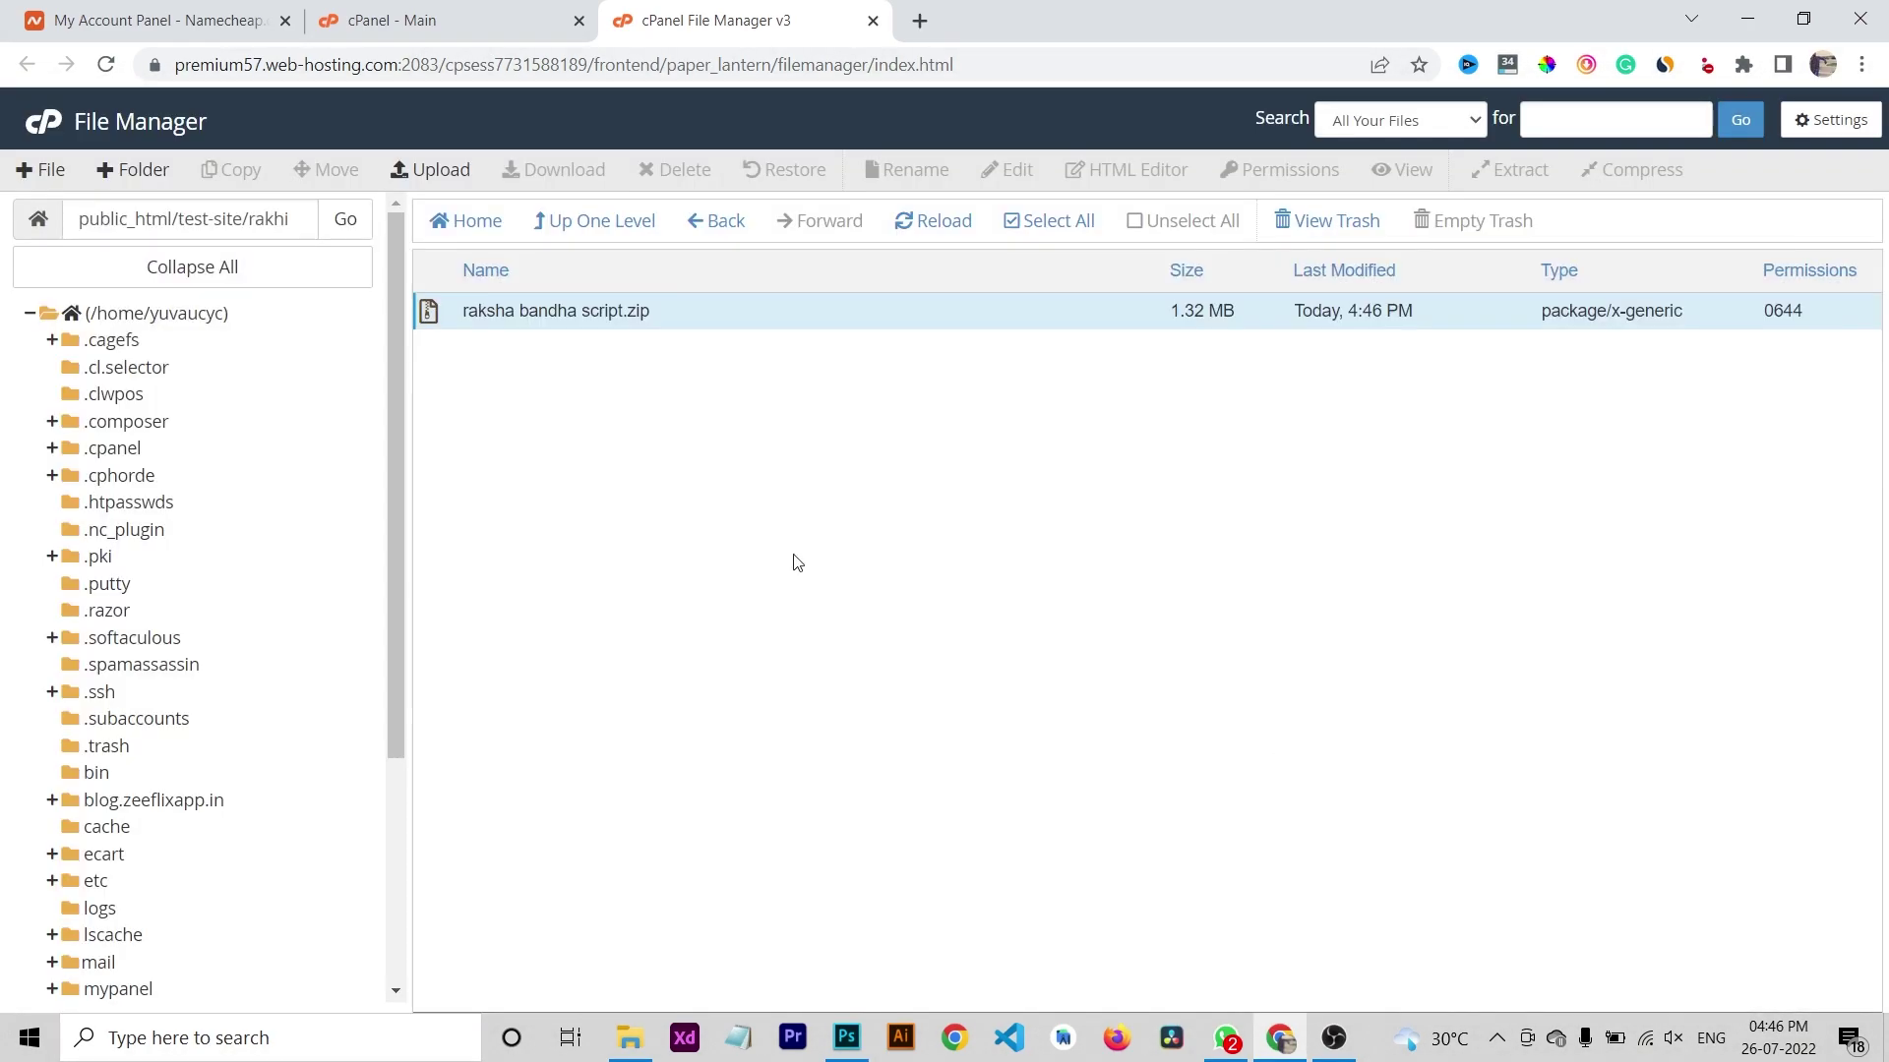
left_click(913, 223)
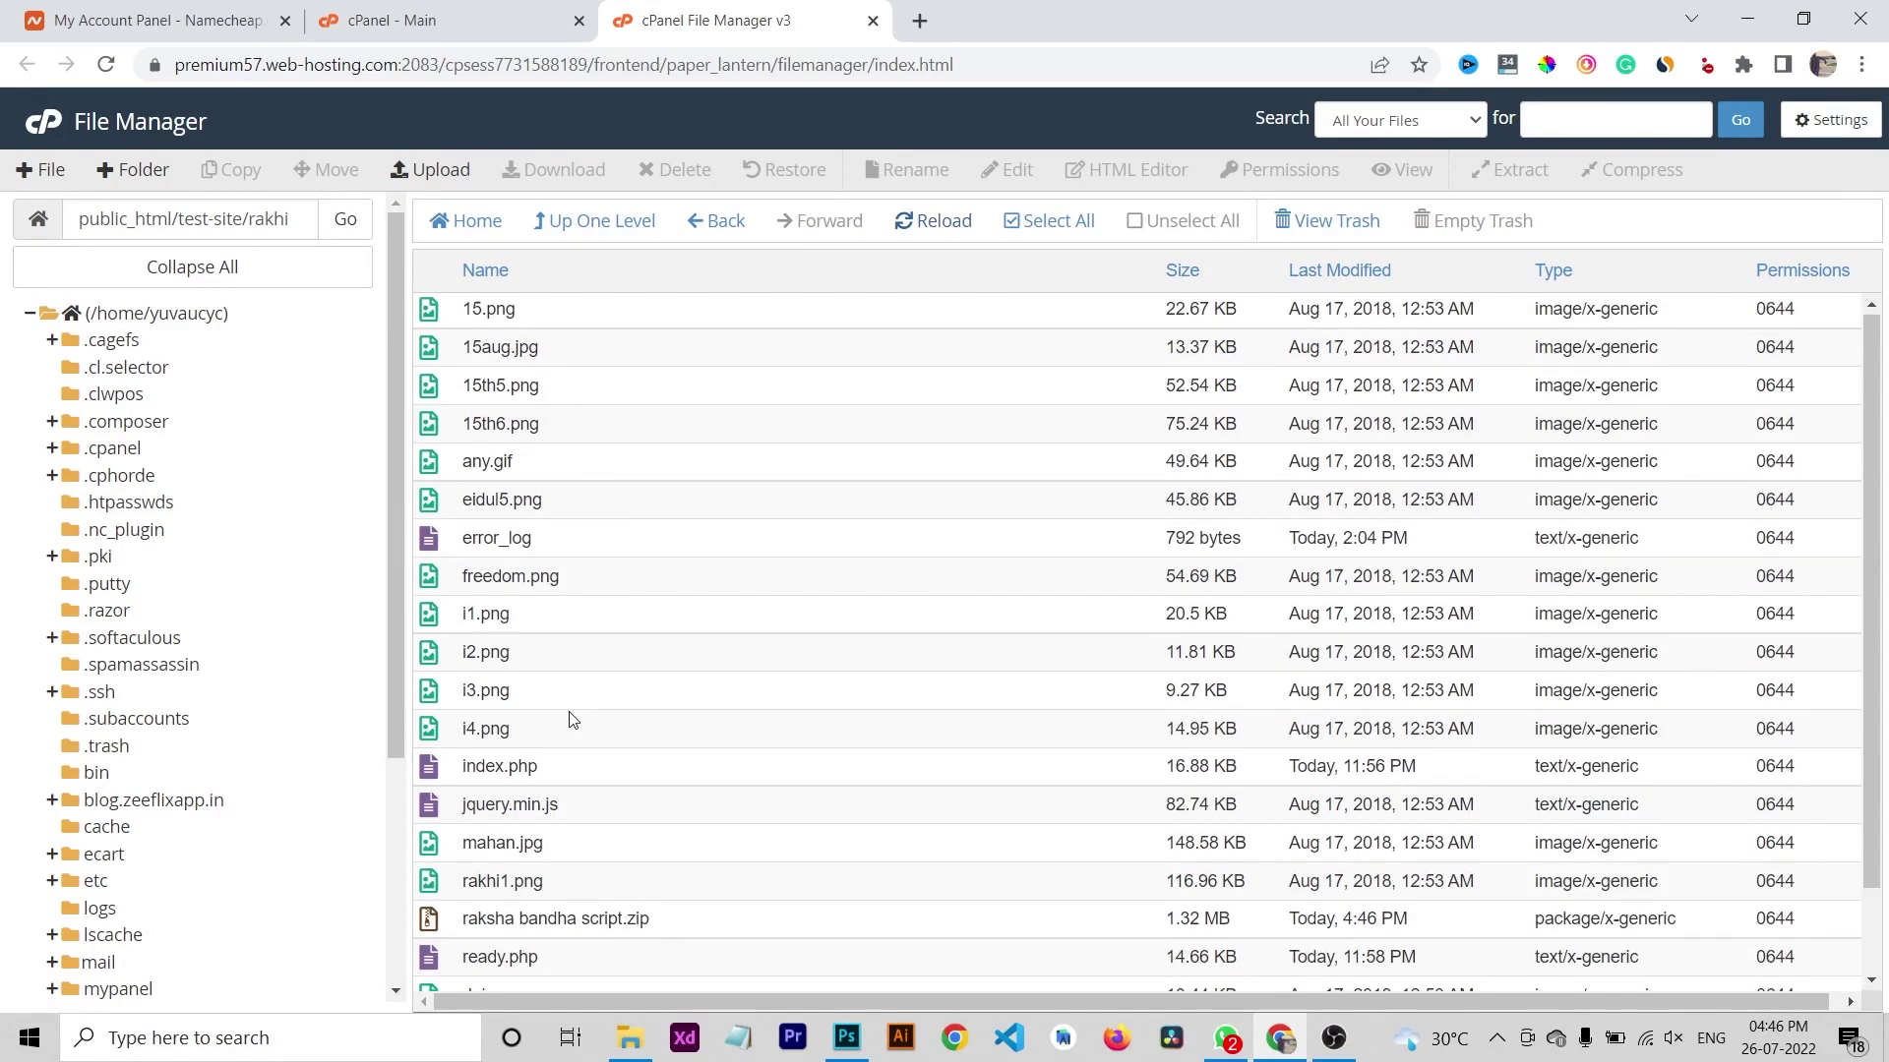
Permanently delete raksha bandha script.zip from the rakhi folder, skipping the trash.
scroll(487, 820, "down", 2)
left_click(433, 820)
left_click(677, 167)
left_click(871, 562)
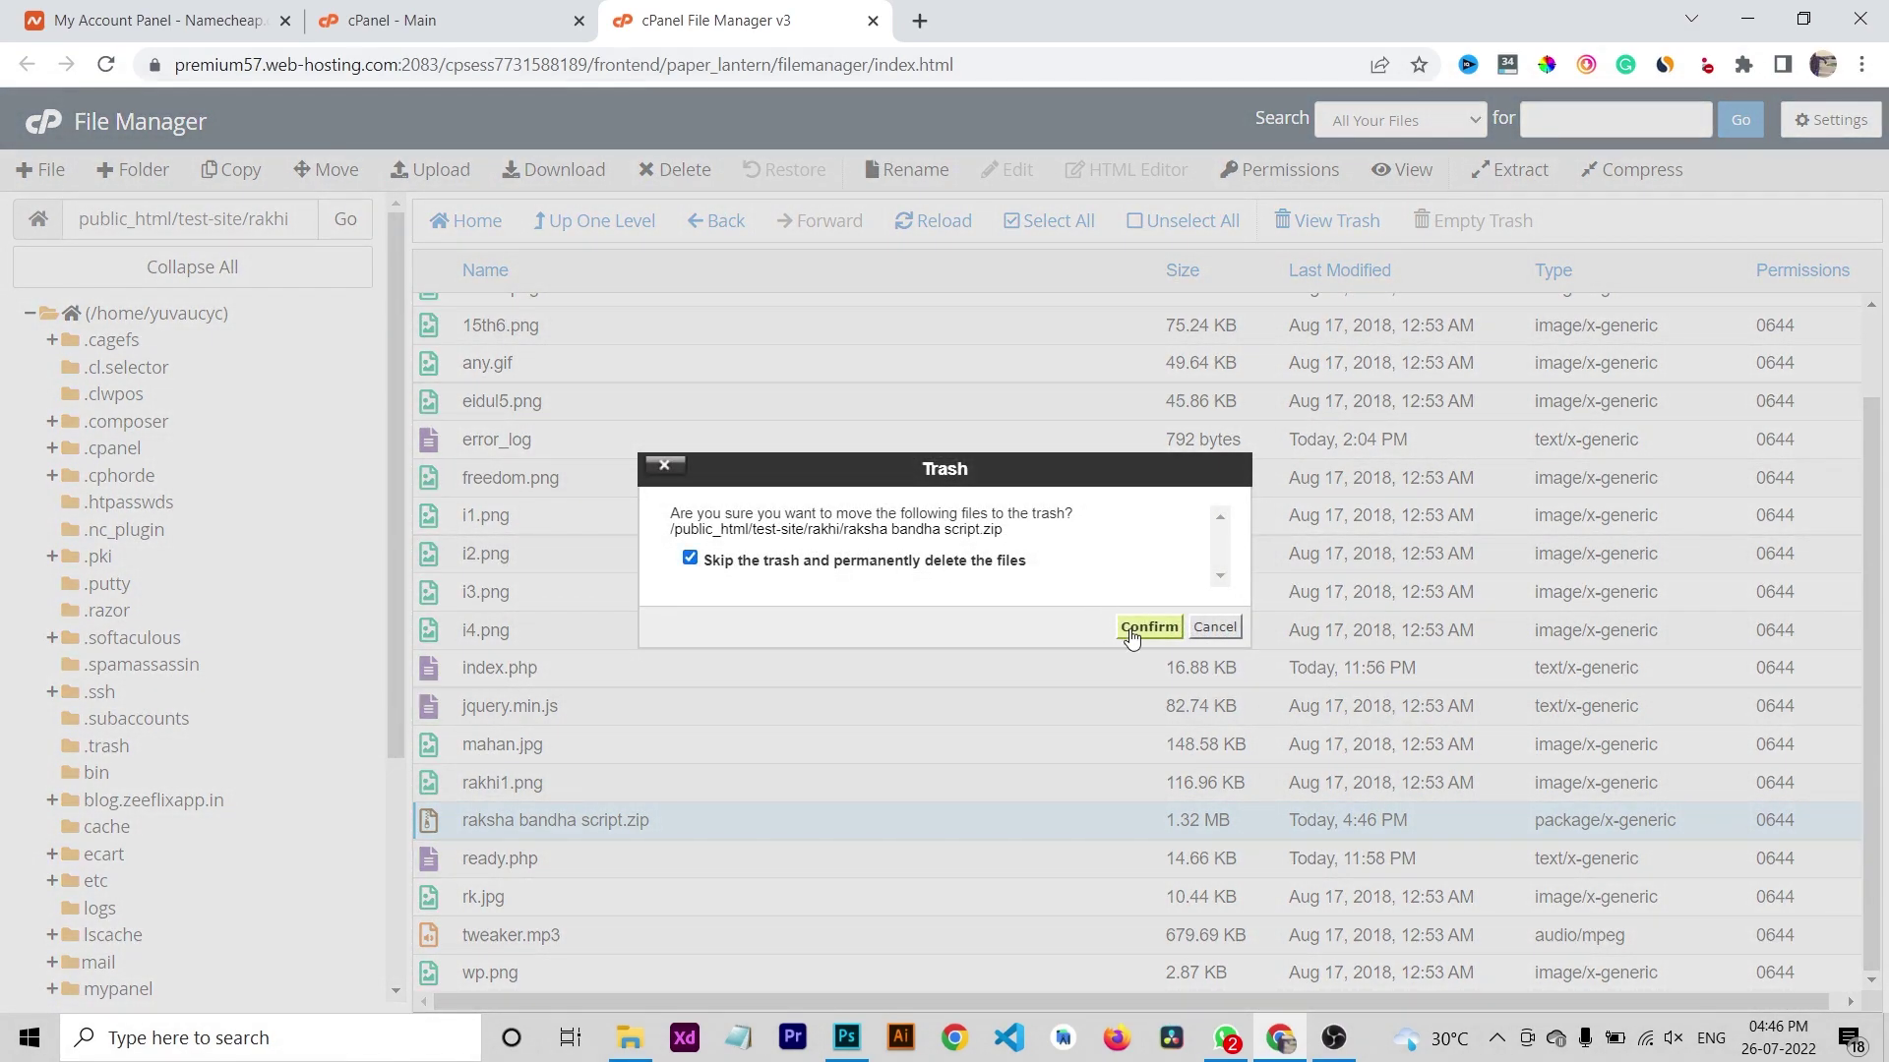
left_click(1149, 627)
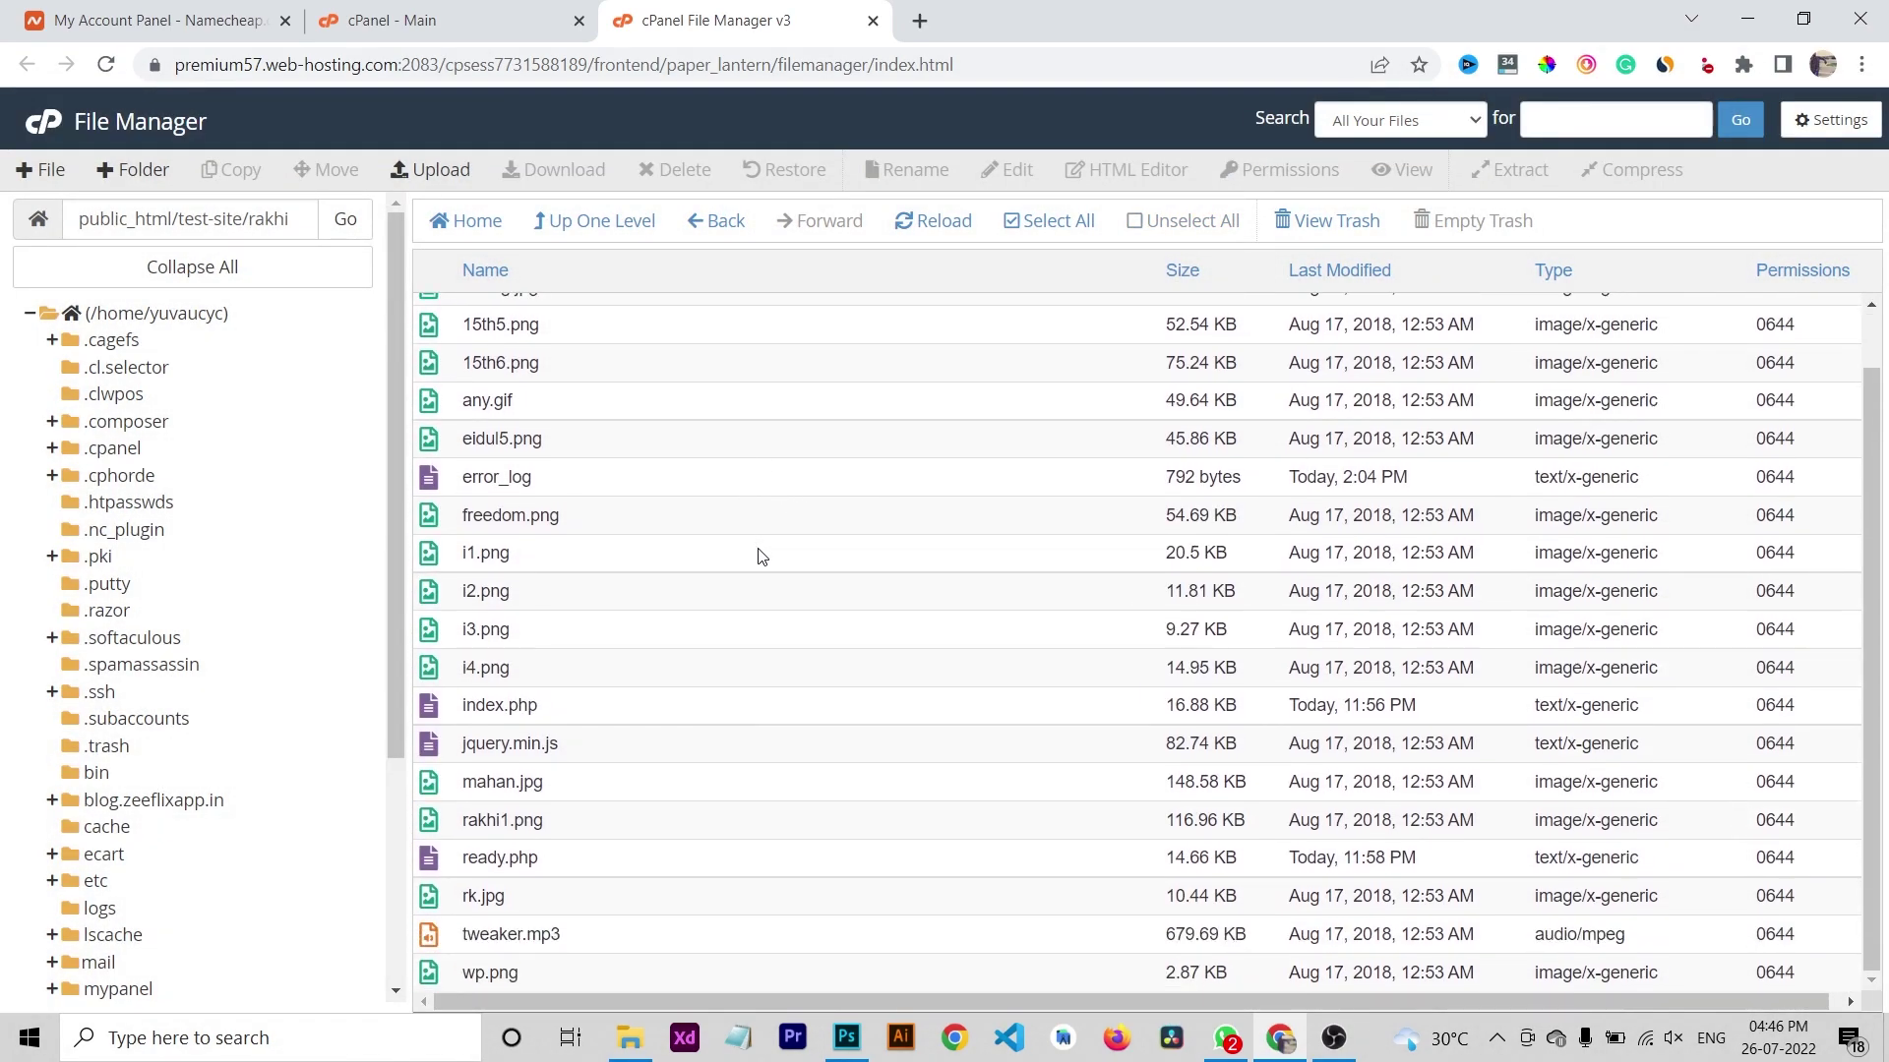
Check the rakhi folder's path, open halfdeveloper.com/test-site/rakhi/ in a new tab and look through the wishing page.
left_click(230, 212)
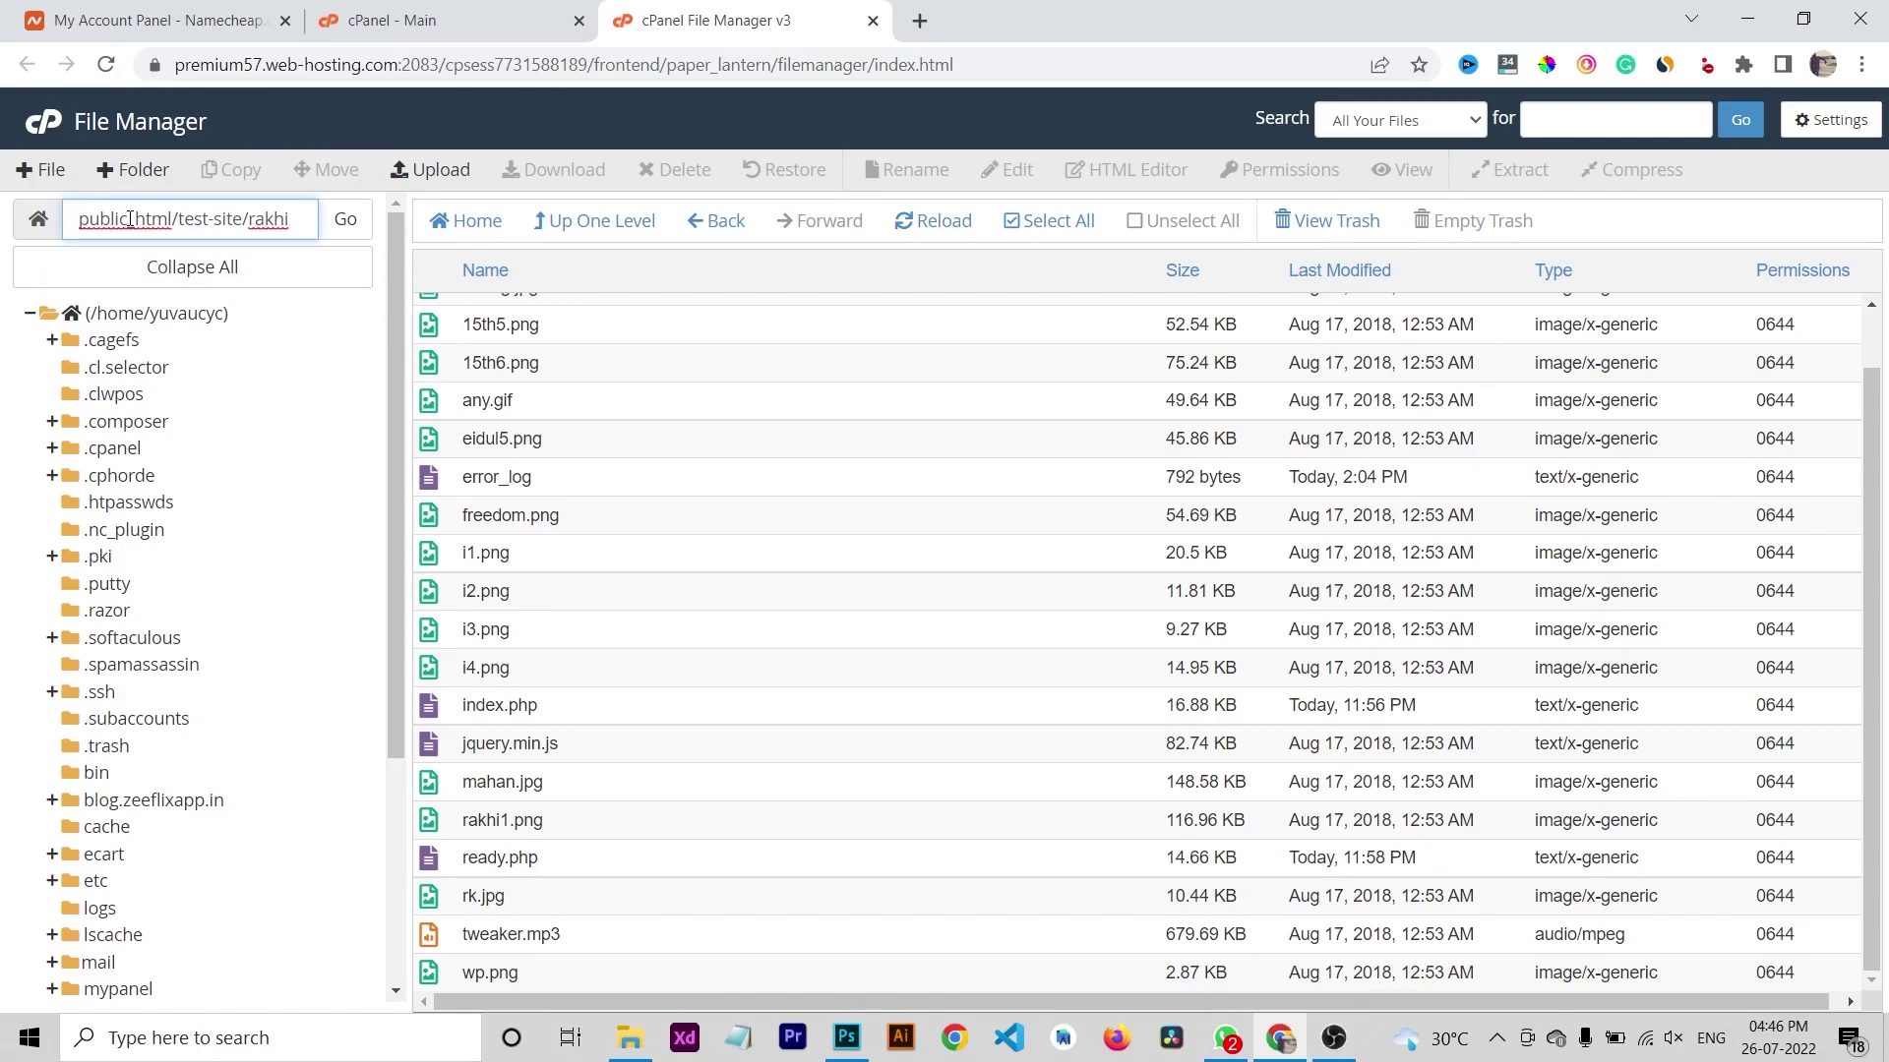
double_click(175, 218)
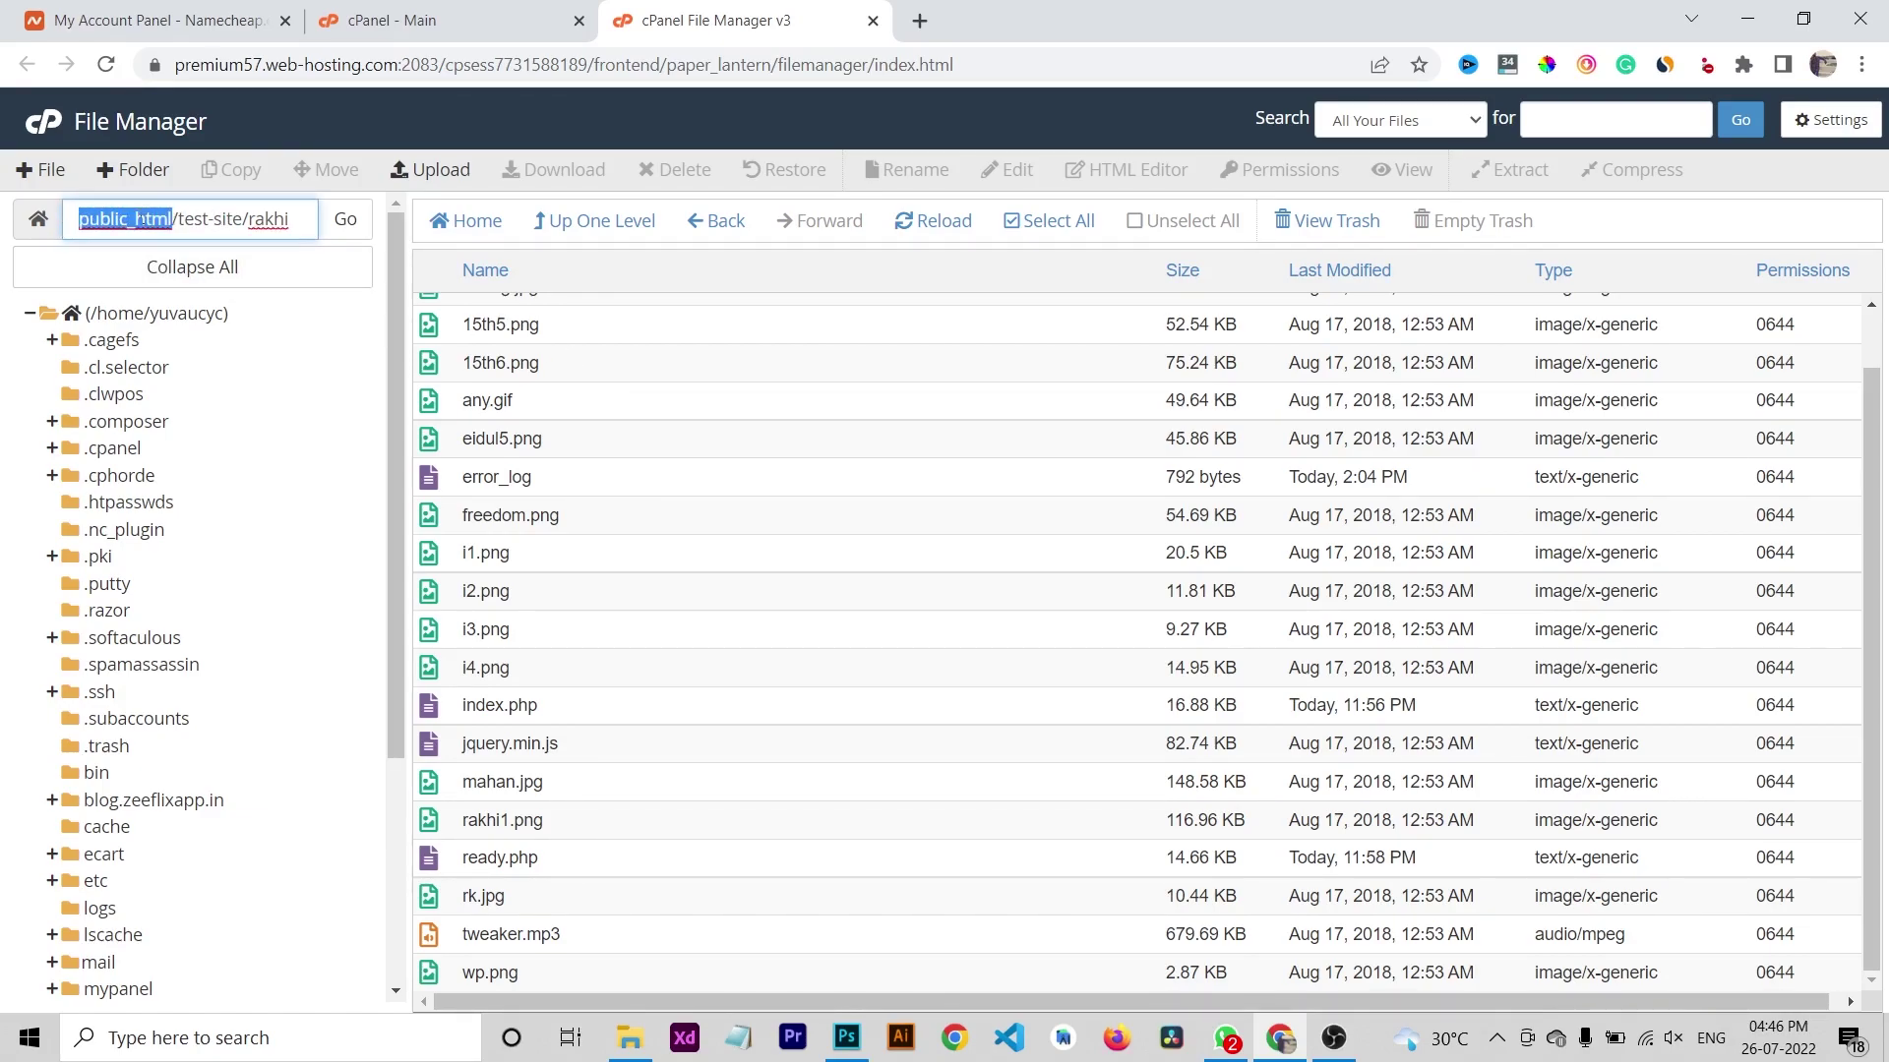
left_click(181, 219)
left_click_drag(185, 222, 239, 227)
left_click(263, 221)
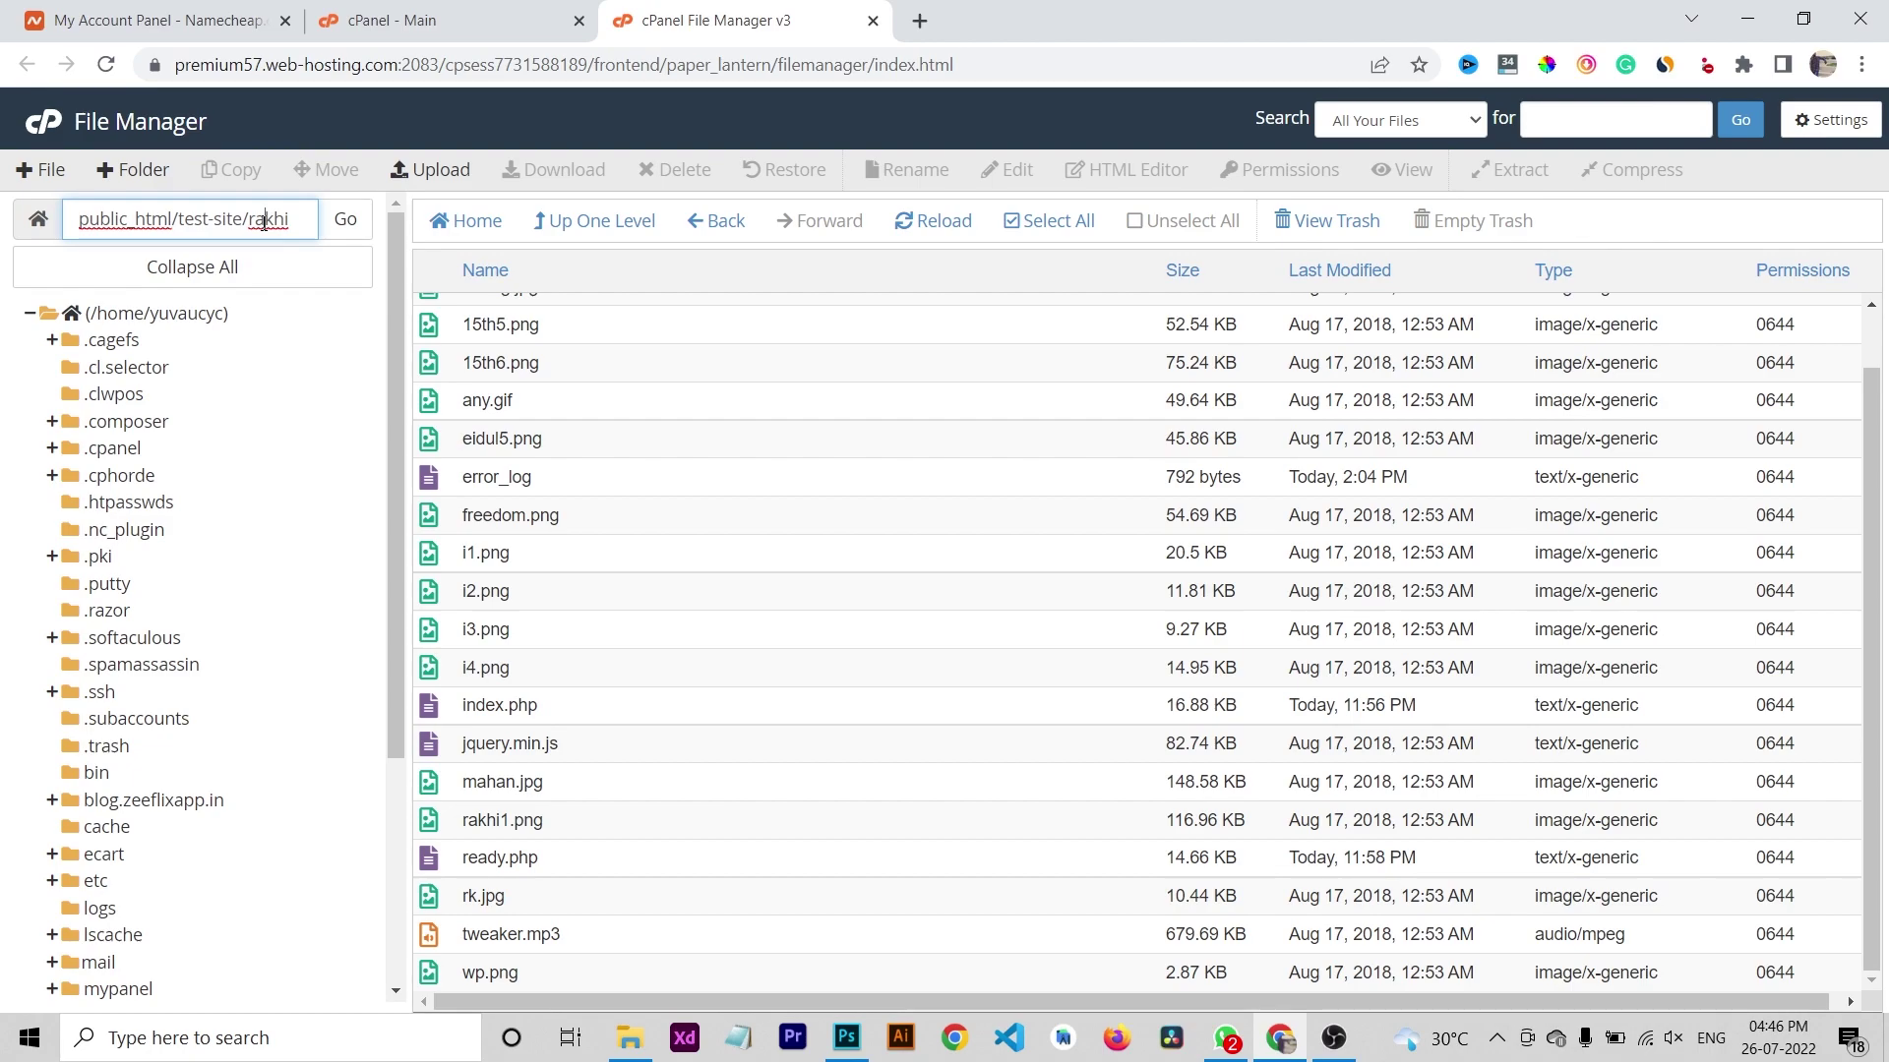
left_click(933, 25)
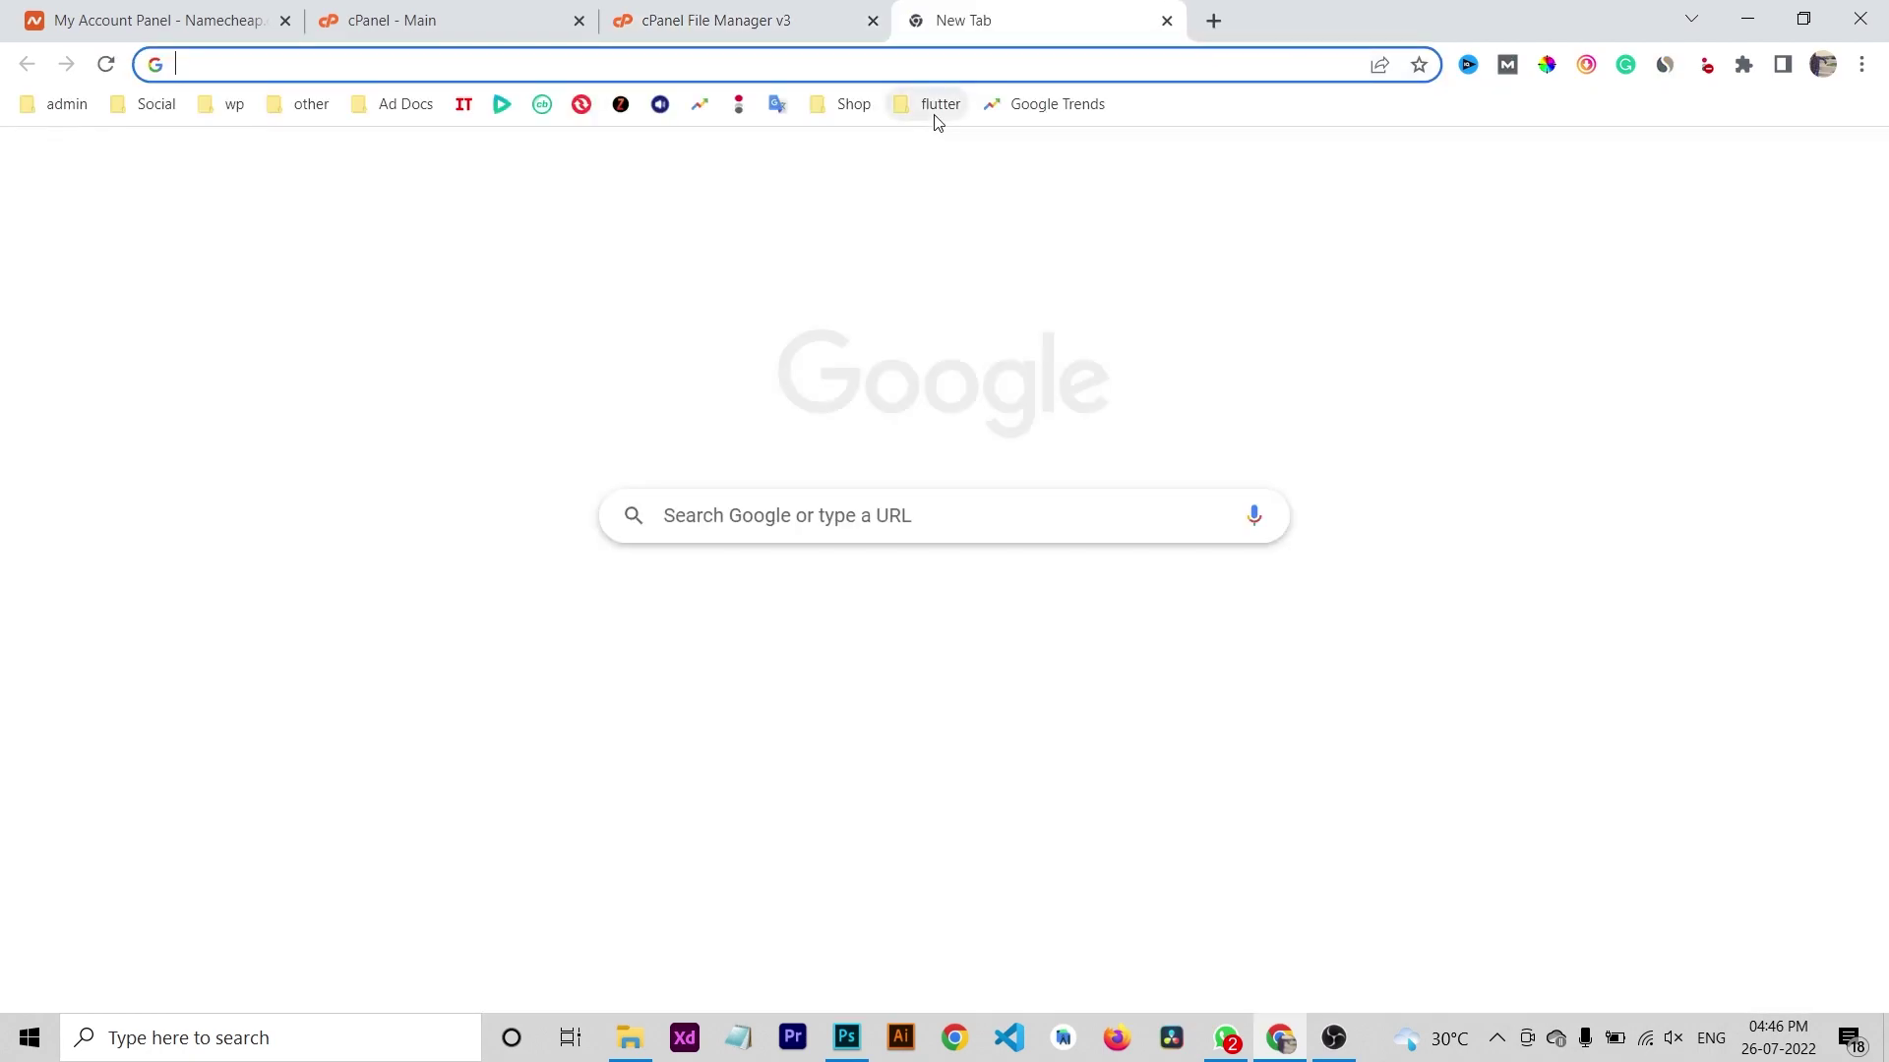
type("halfdeveloper.com/test-site/rakhi/")
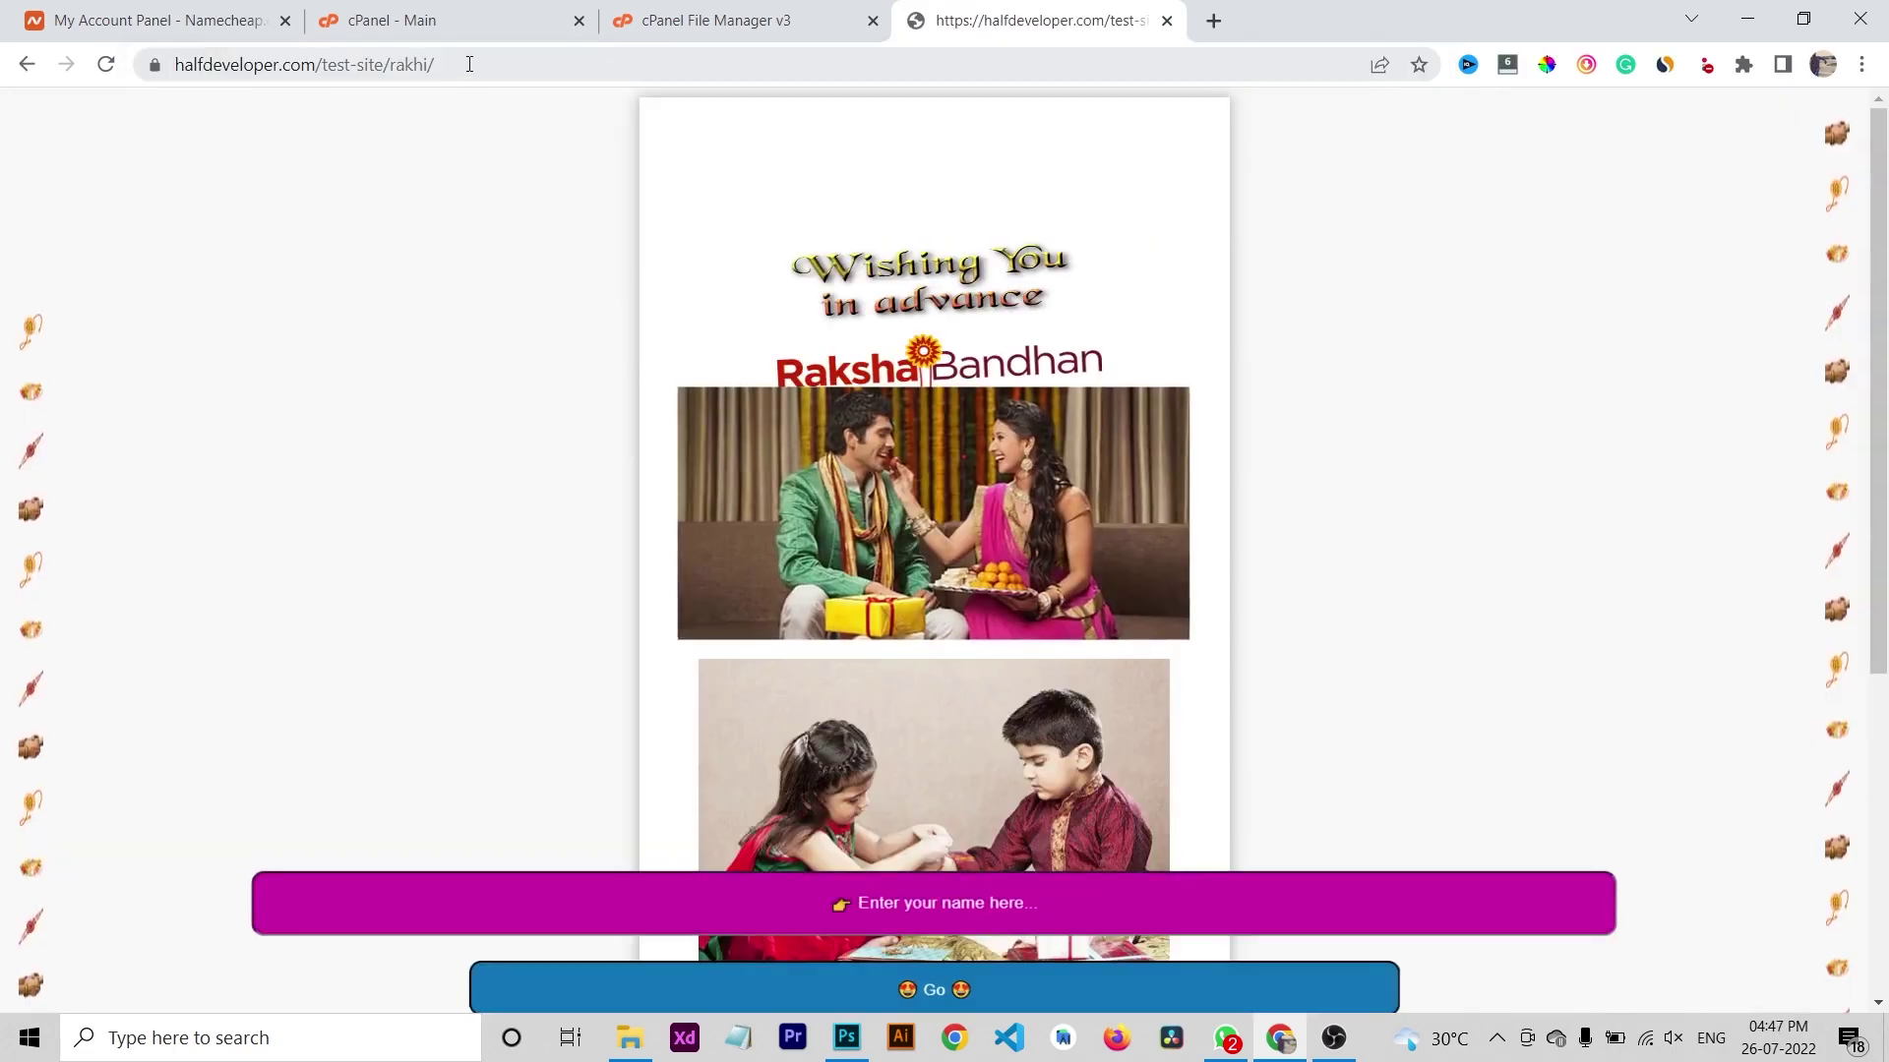
scroll(1008, 484, "down", 5)
scroll(1008, 480, "up", 5)
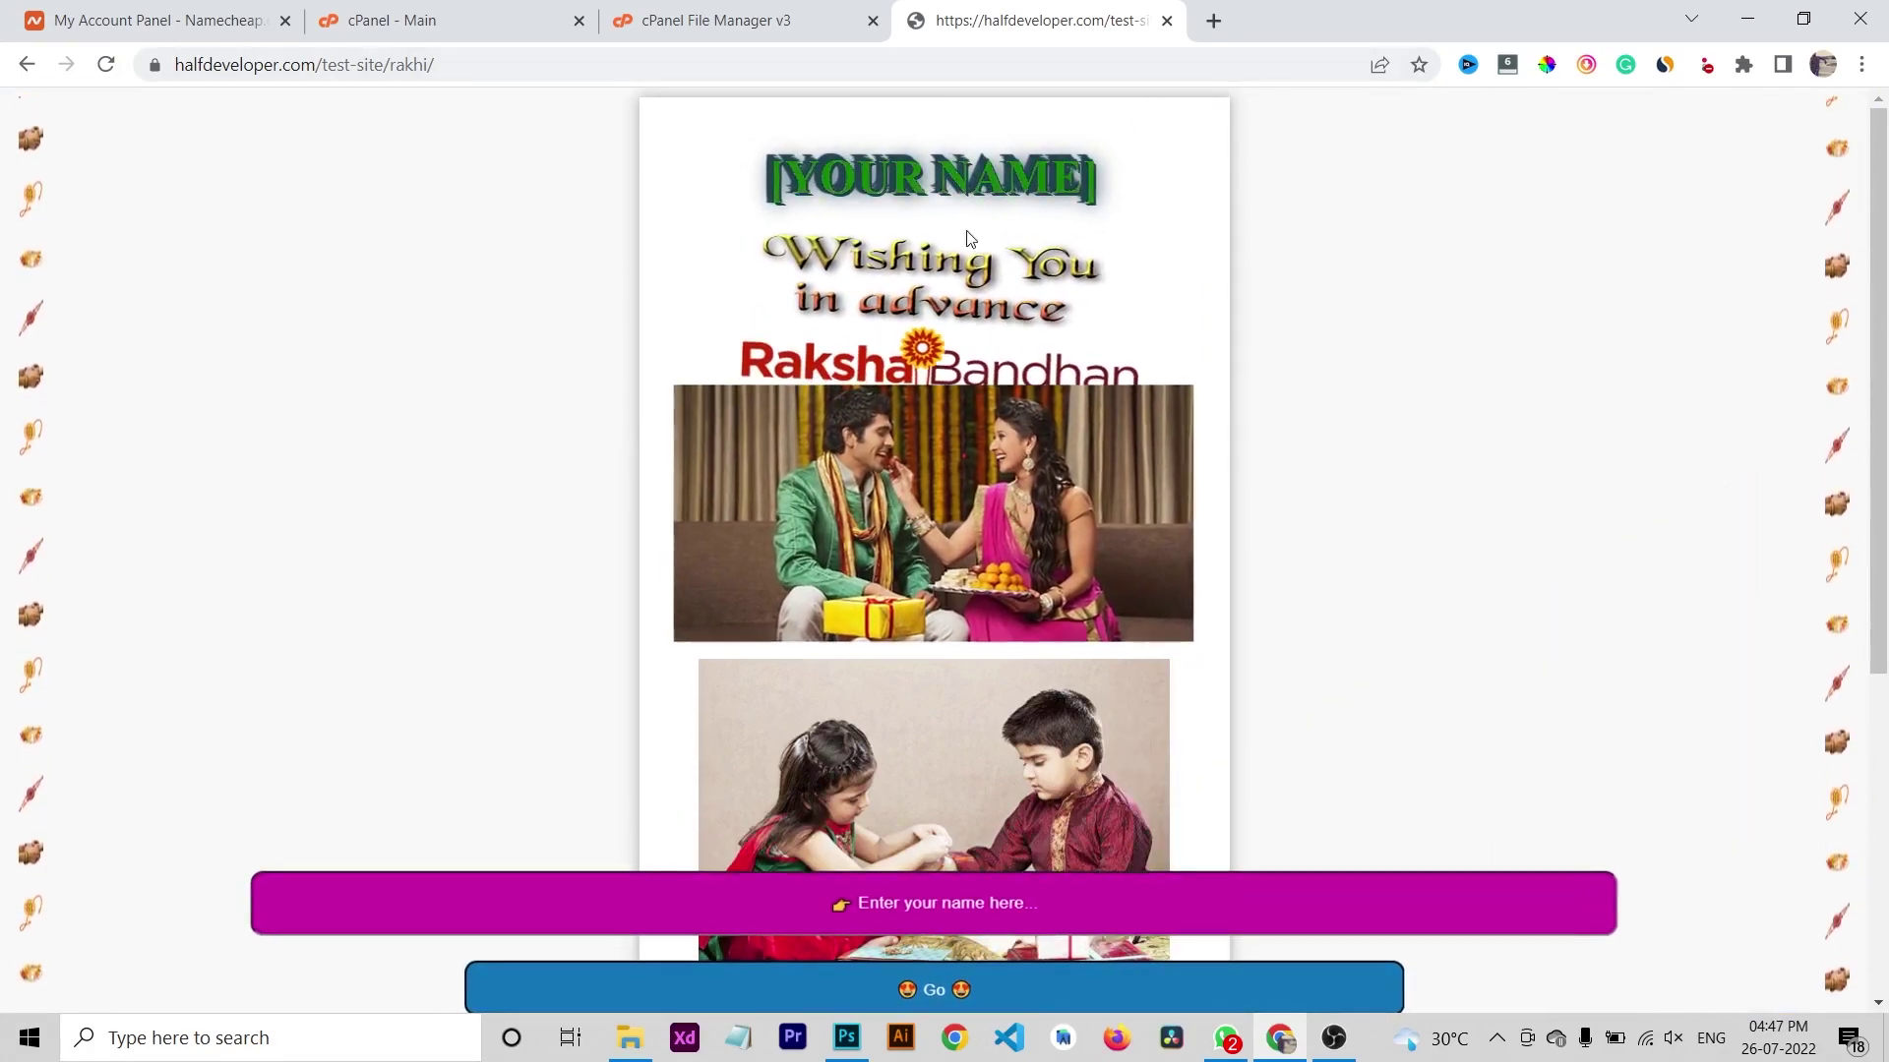
scroll(1098, 148, "down", 5)
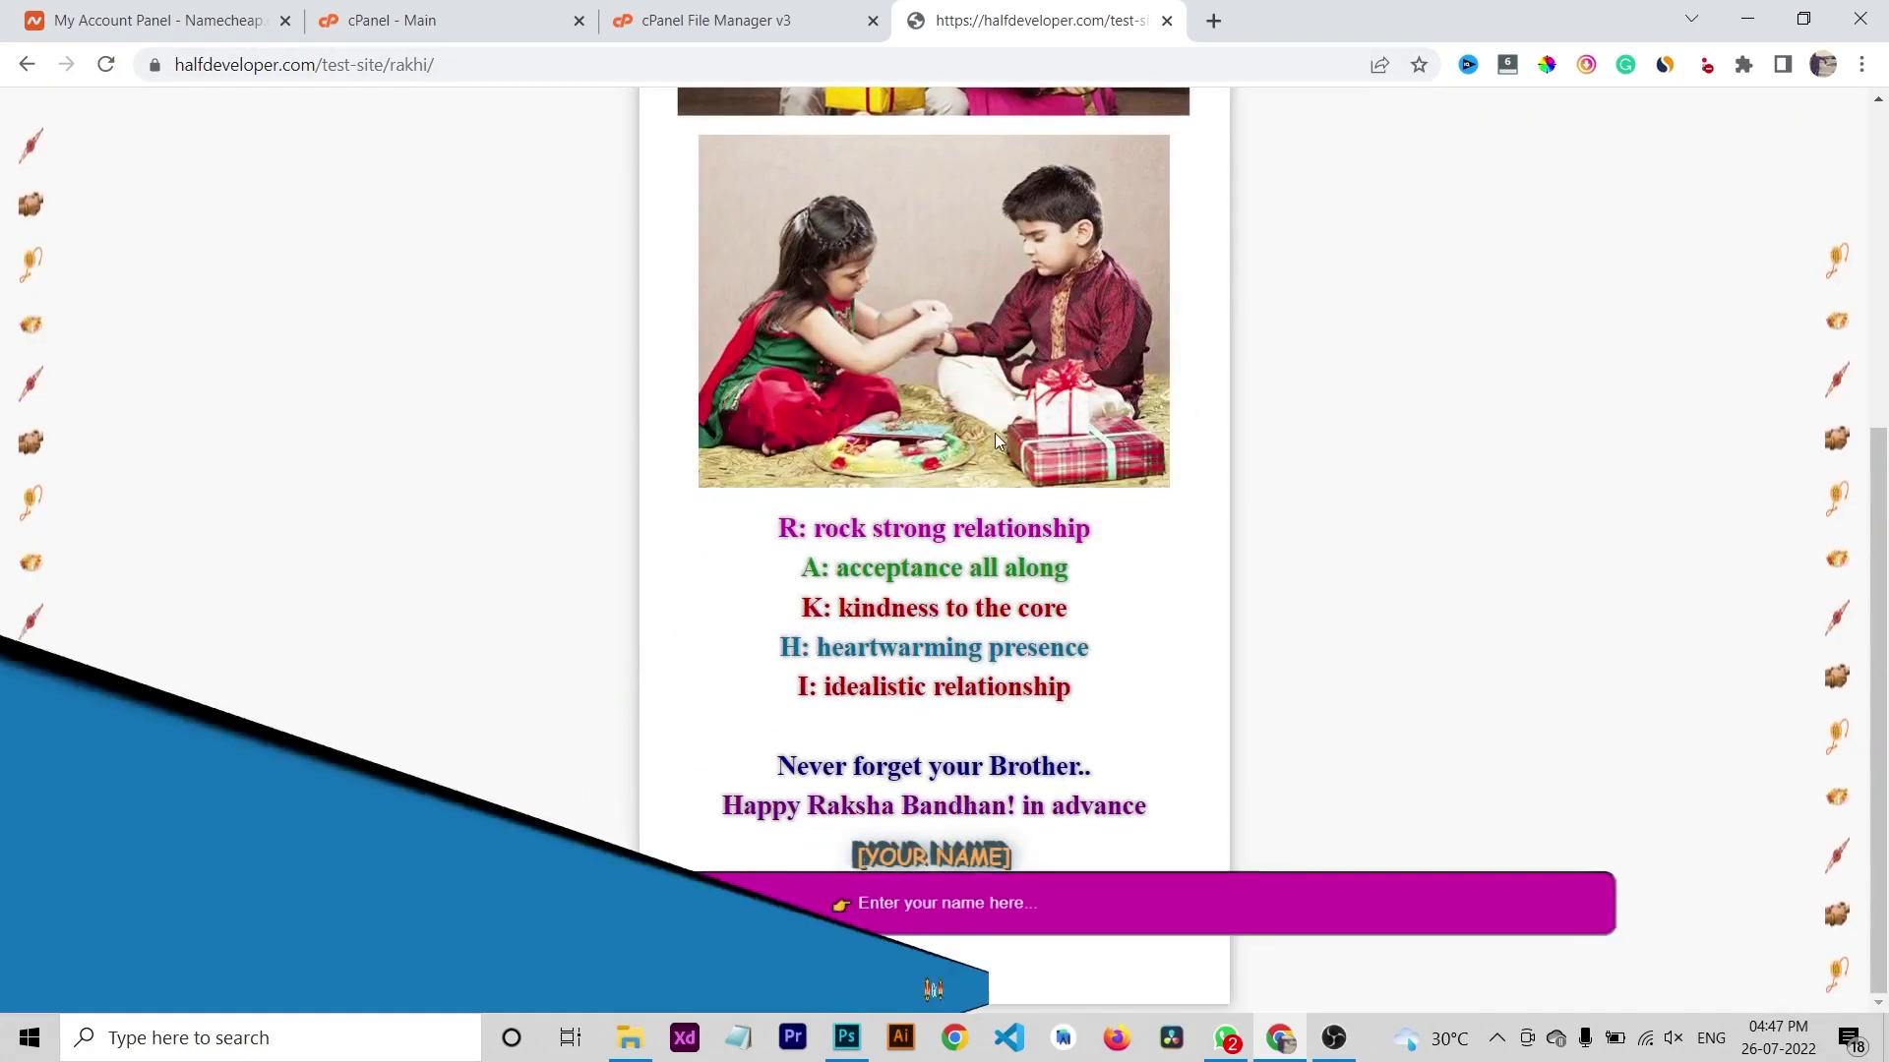
Submit NNN as the name on the wishing page, review the personalised greeting and close its tab.
left_click(954, 911)
type("NNN")
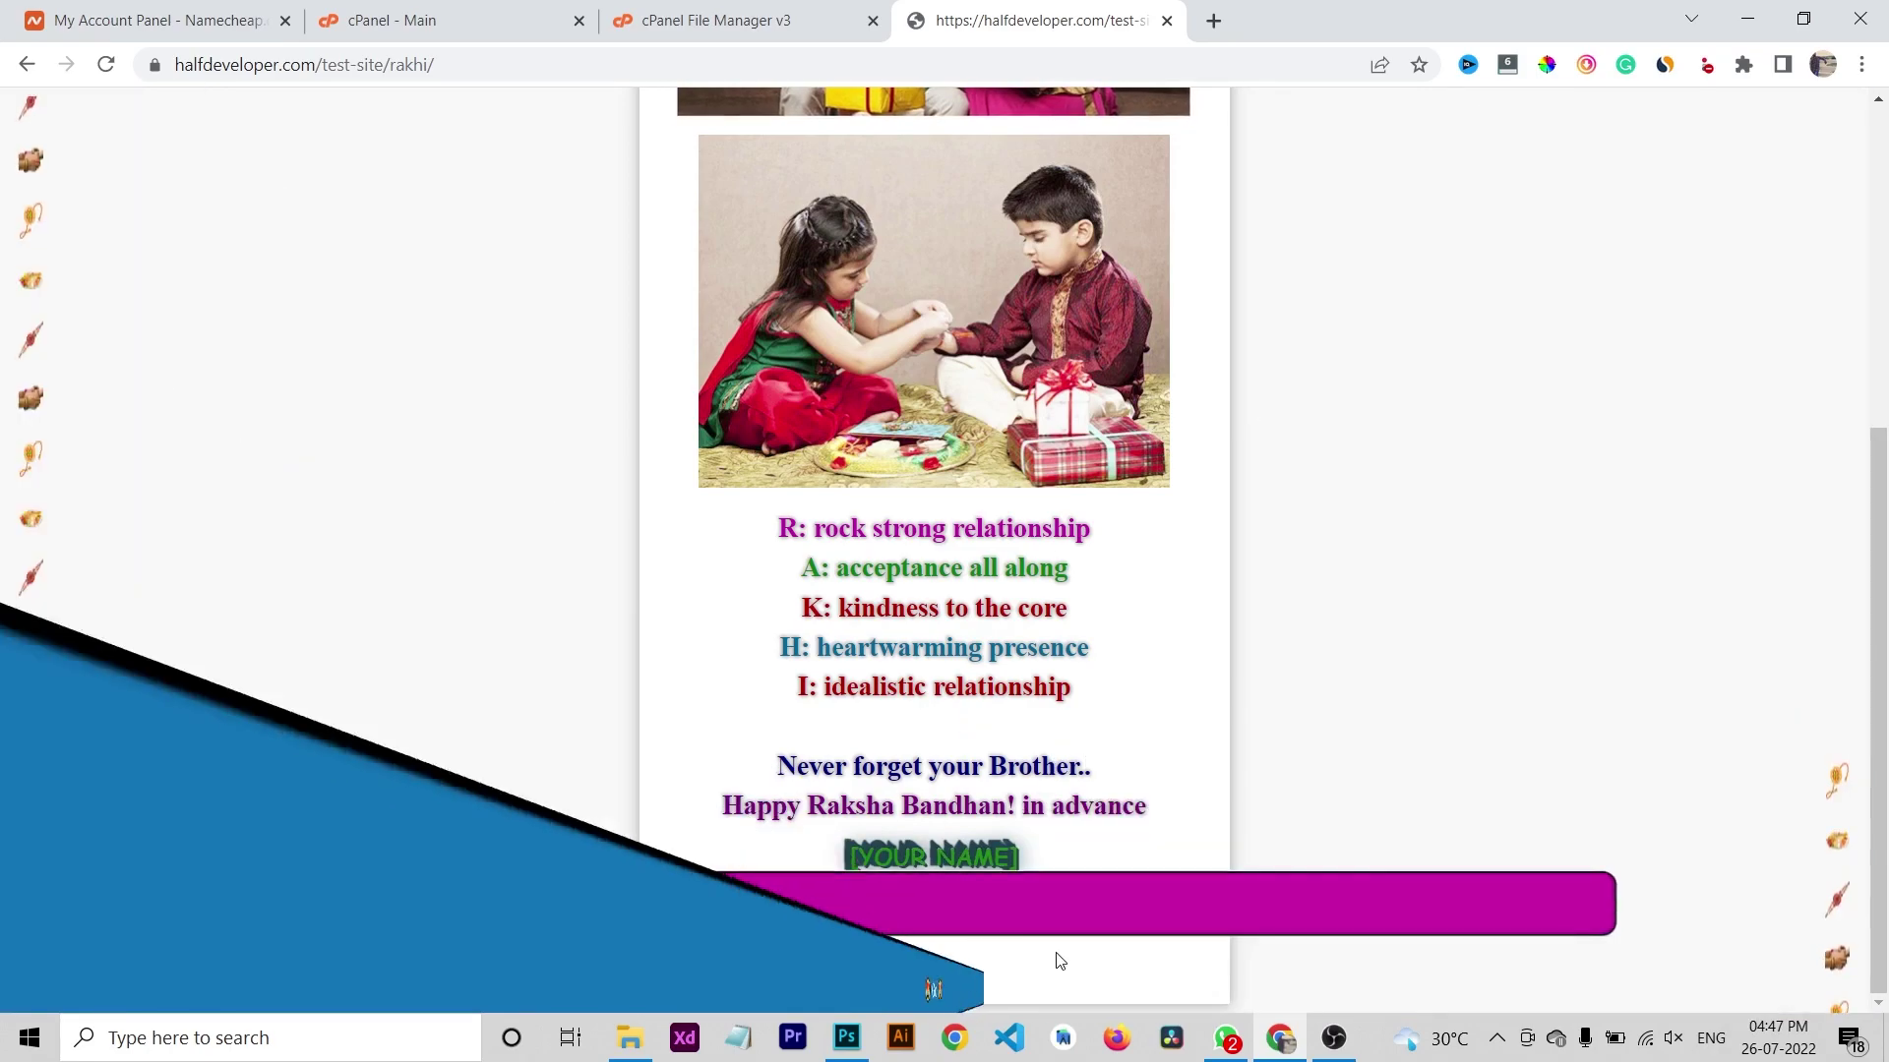
key("Return")
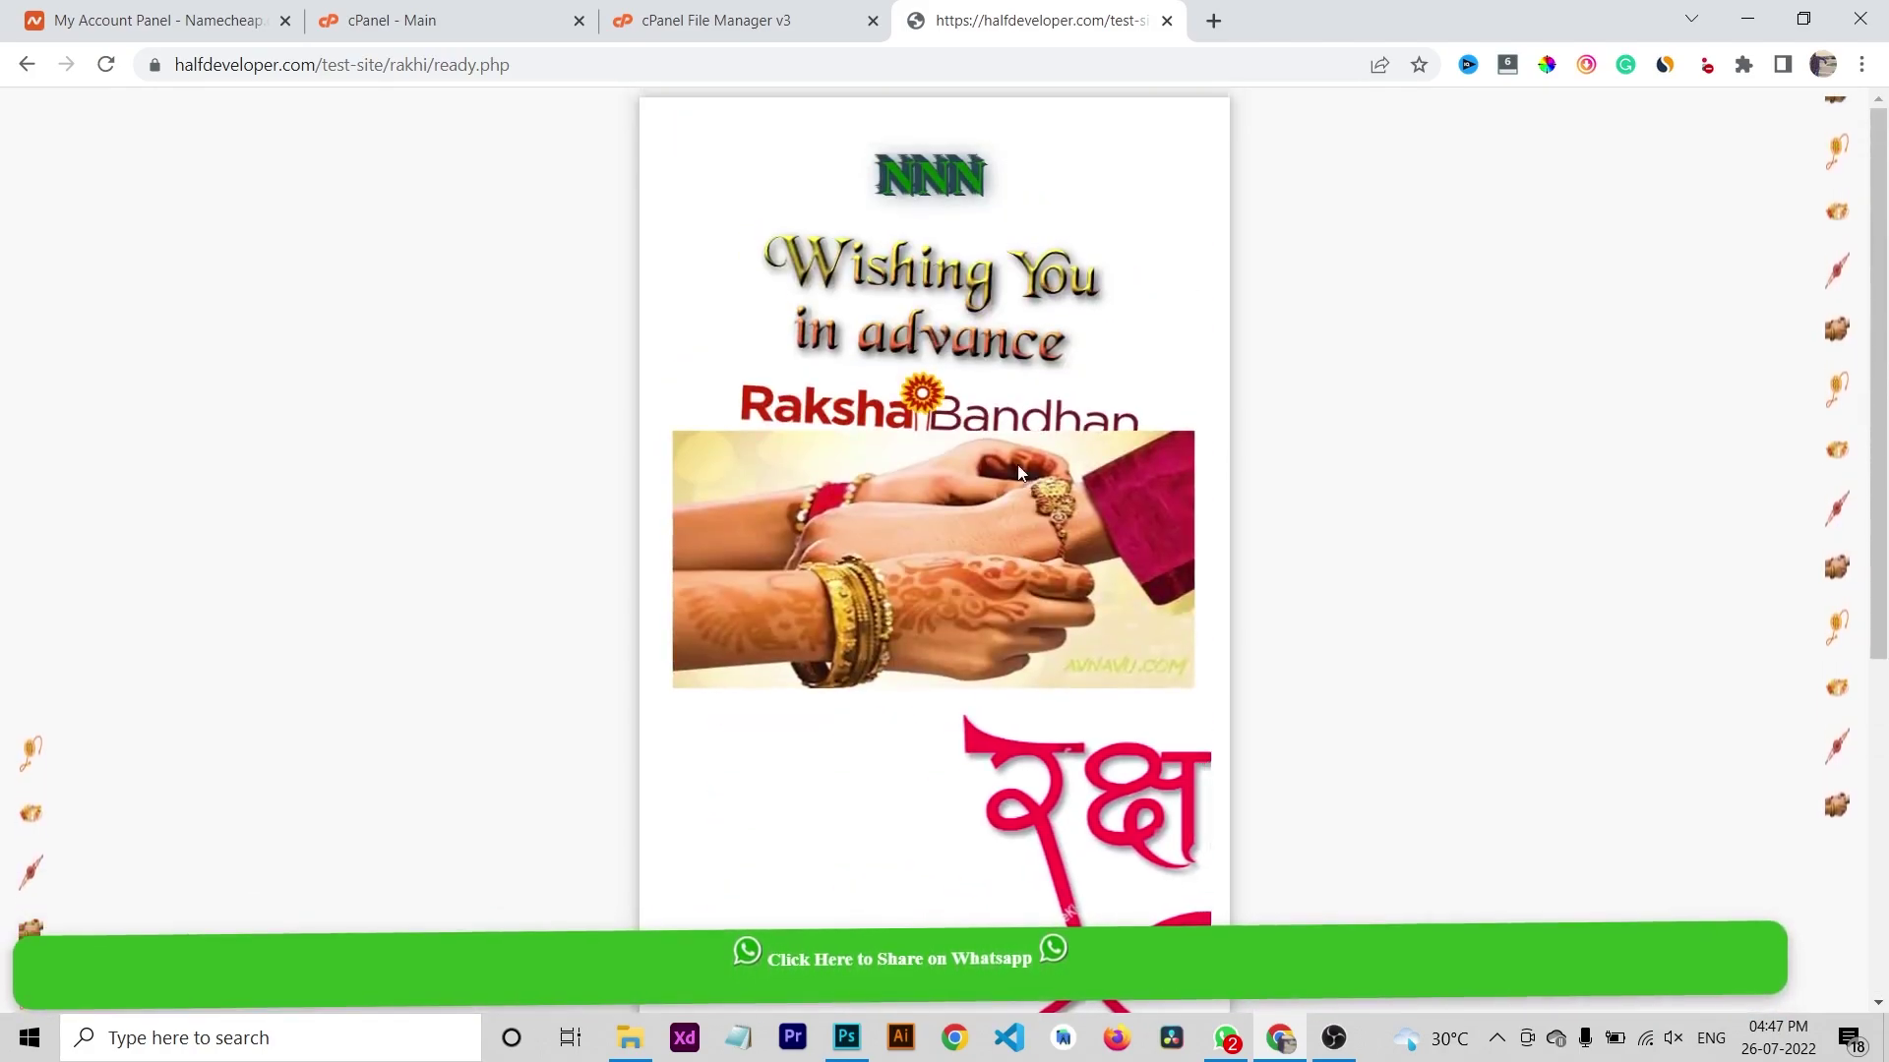
scroll(915, 540, "down", 5)
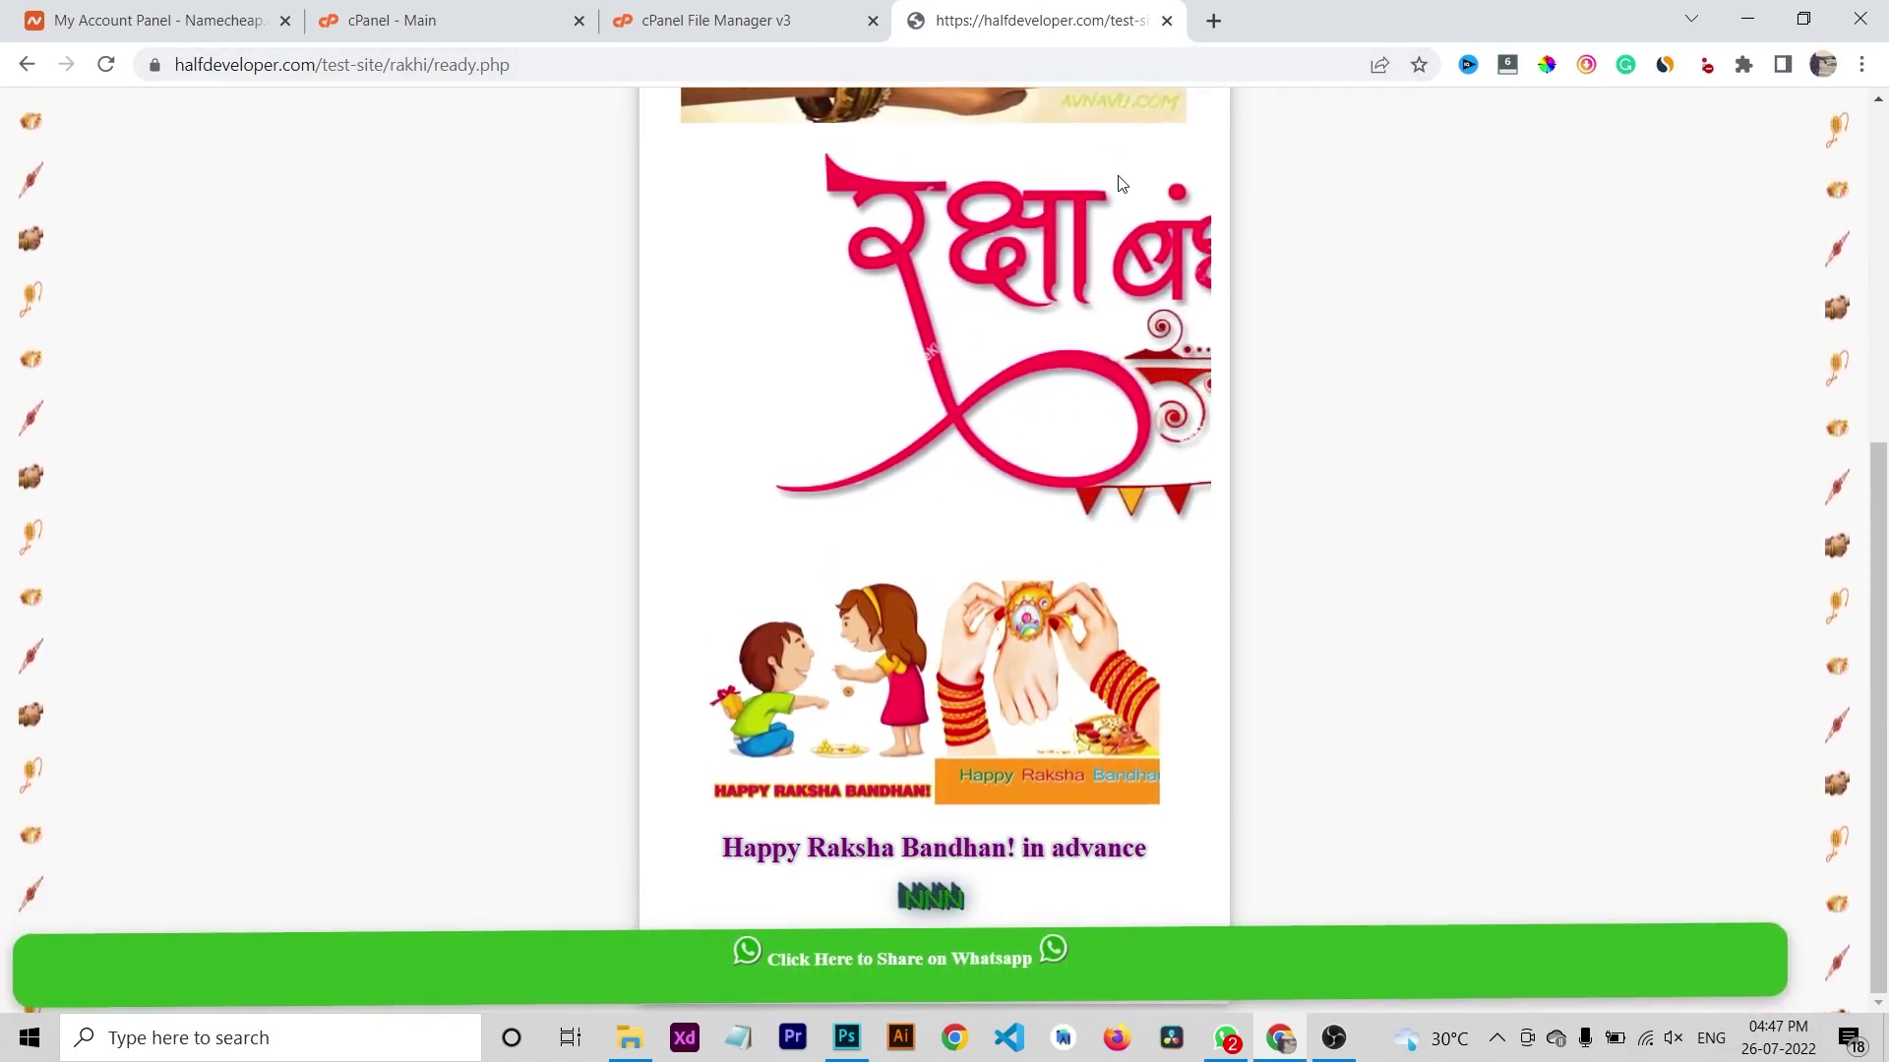
scroll(1113, 258, "up", 6)
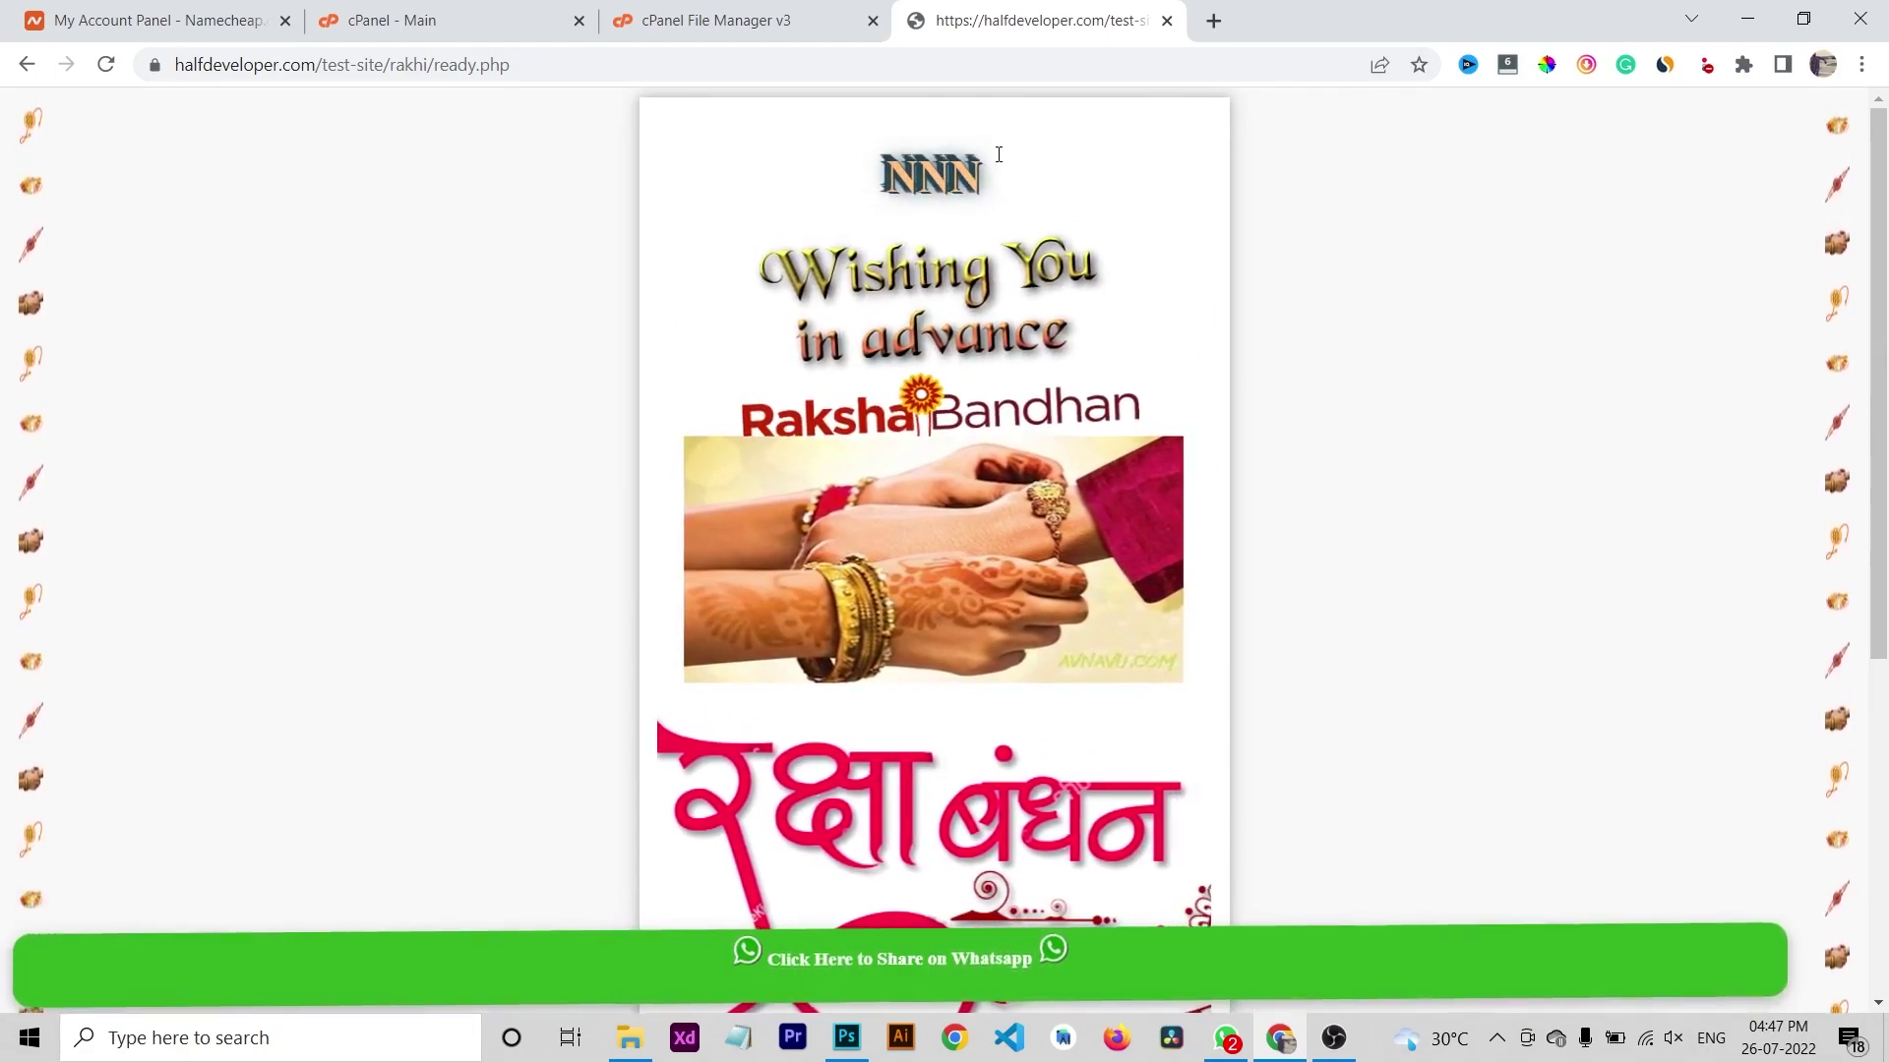
left_click(1167, 21)
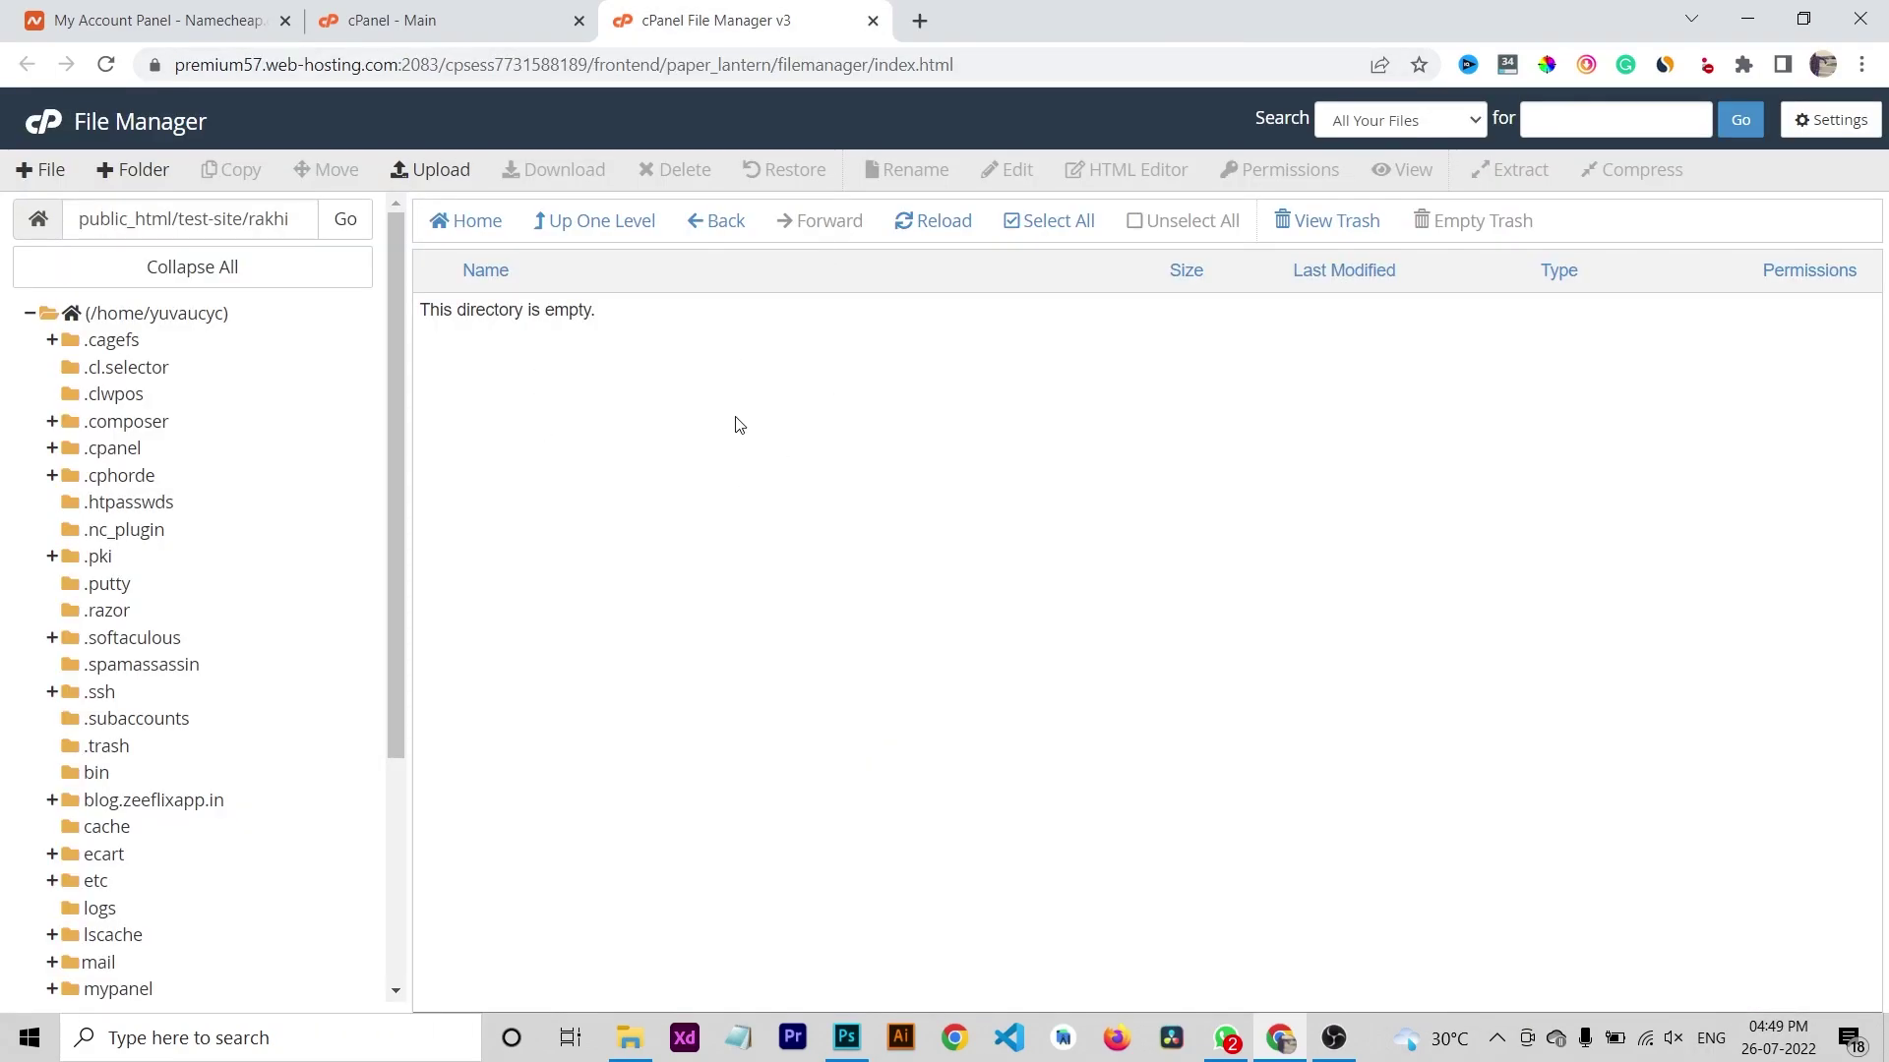
Open halfdeveloper.com/product/raksha-bandhan-php-viral-script/ in a new tab.
left_click(921, 22)
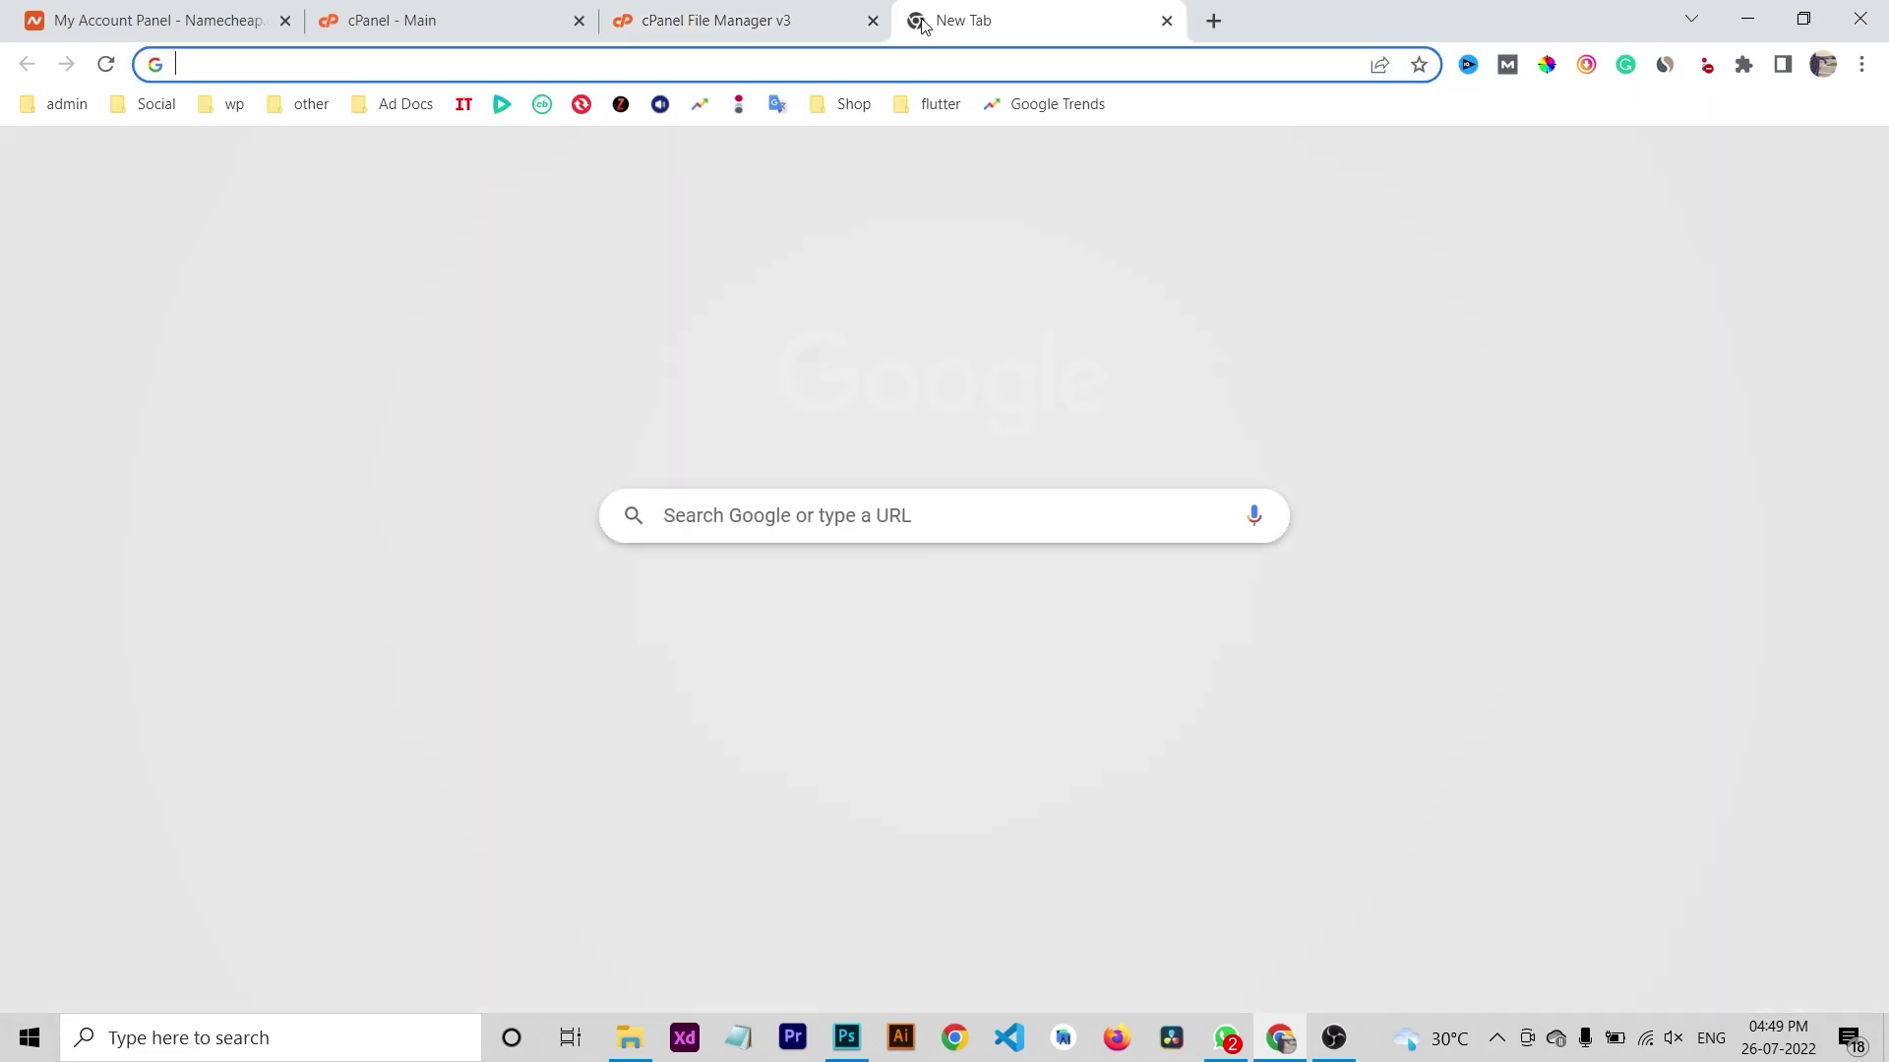
type("https://halfdeveloper.com/product/raksha-bandhan-php-viral-script/")
key("Return")
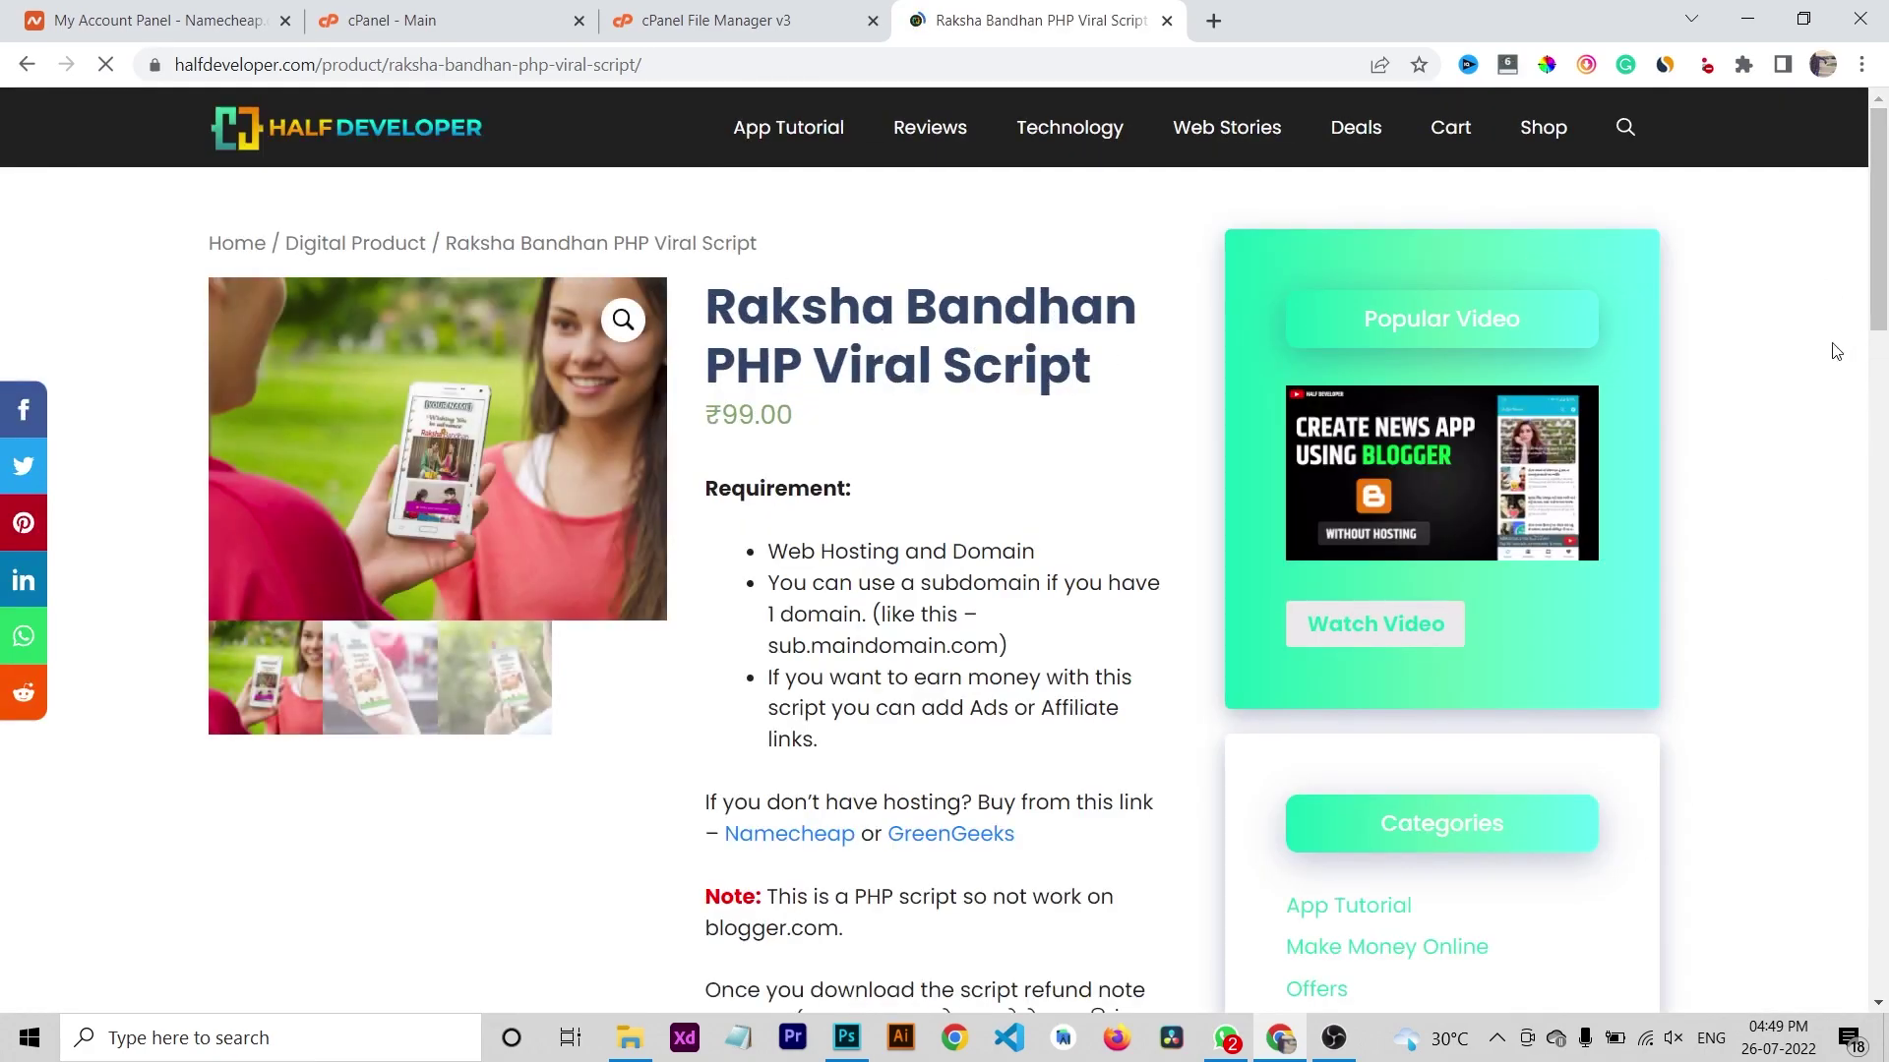
left_click(662, 68)
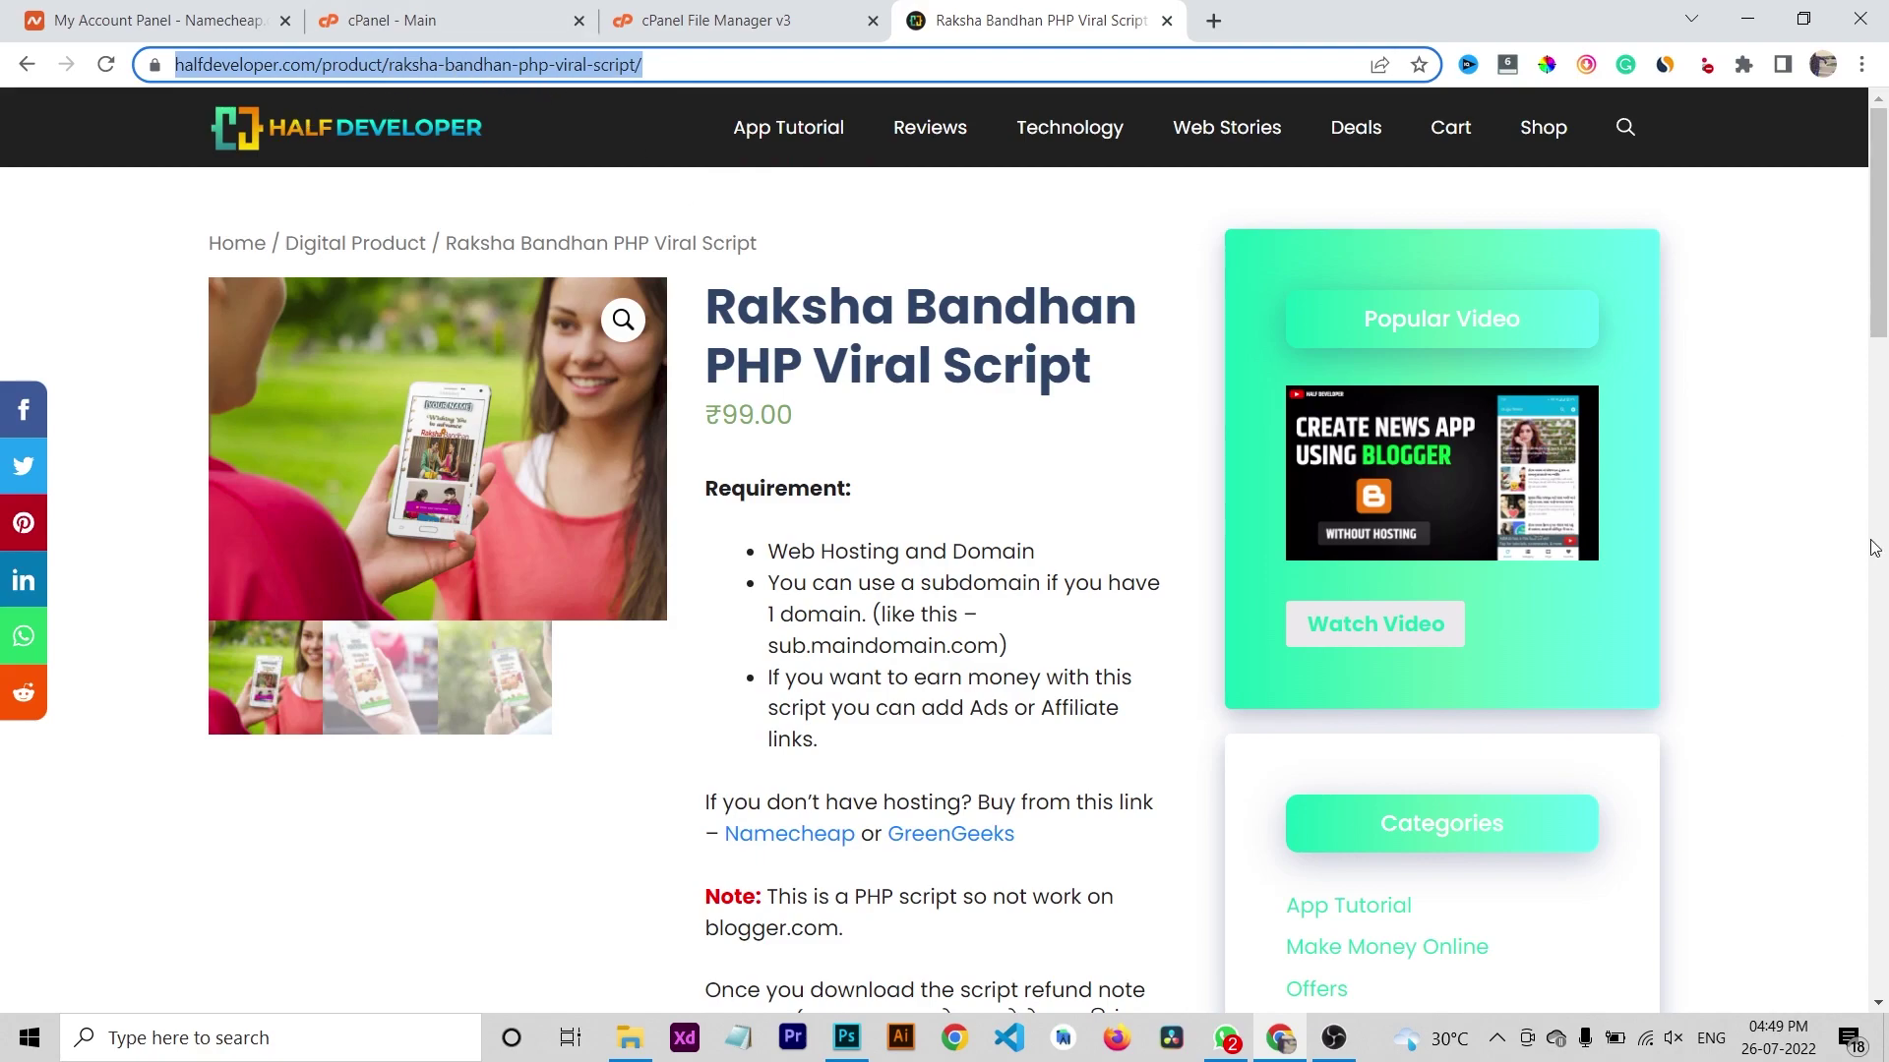
left_click(1815, 455)
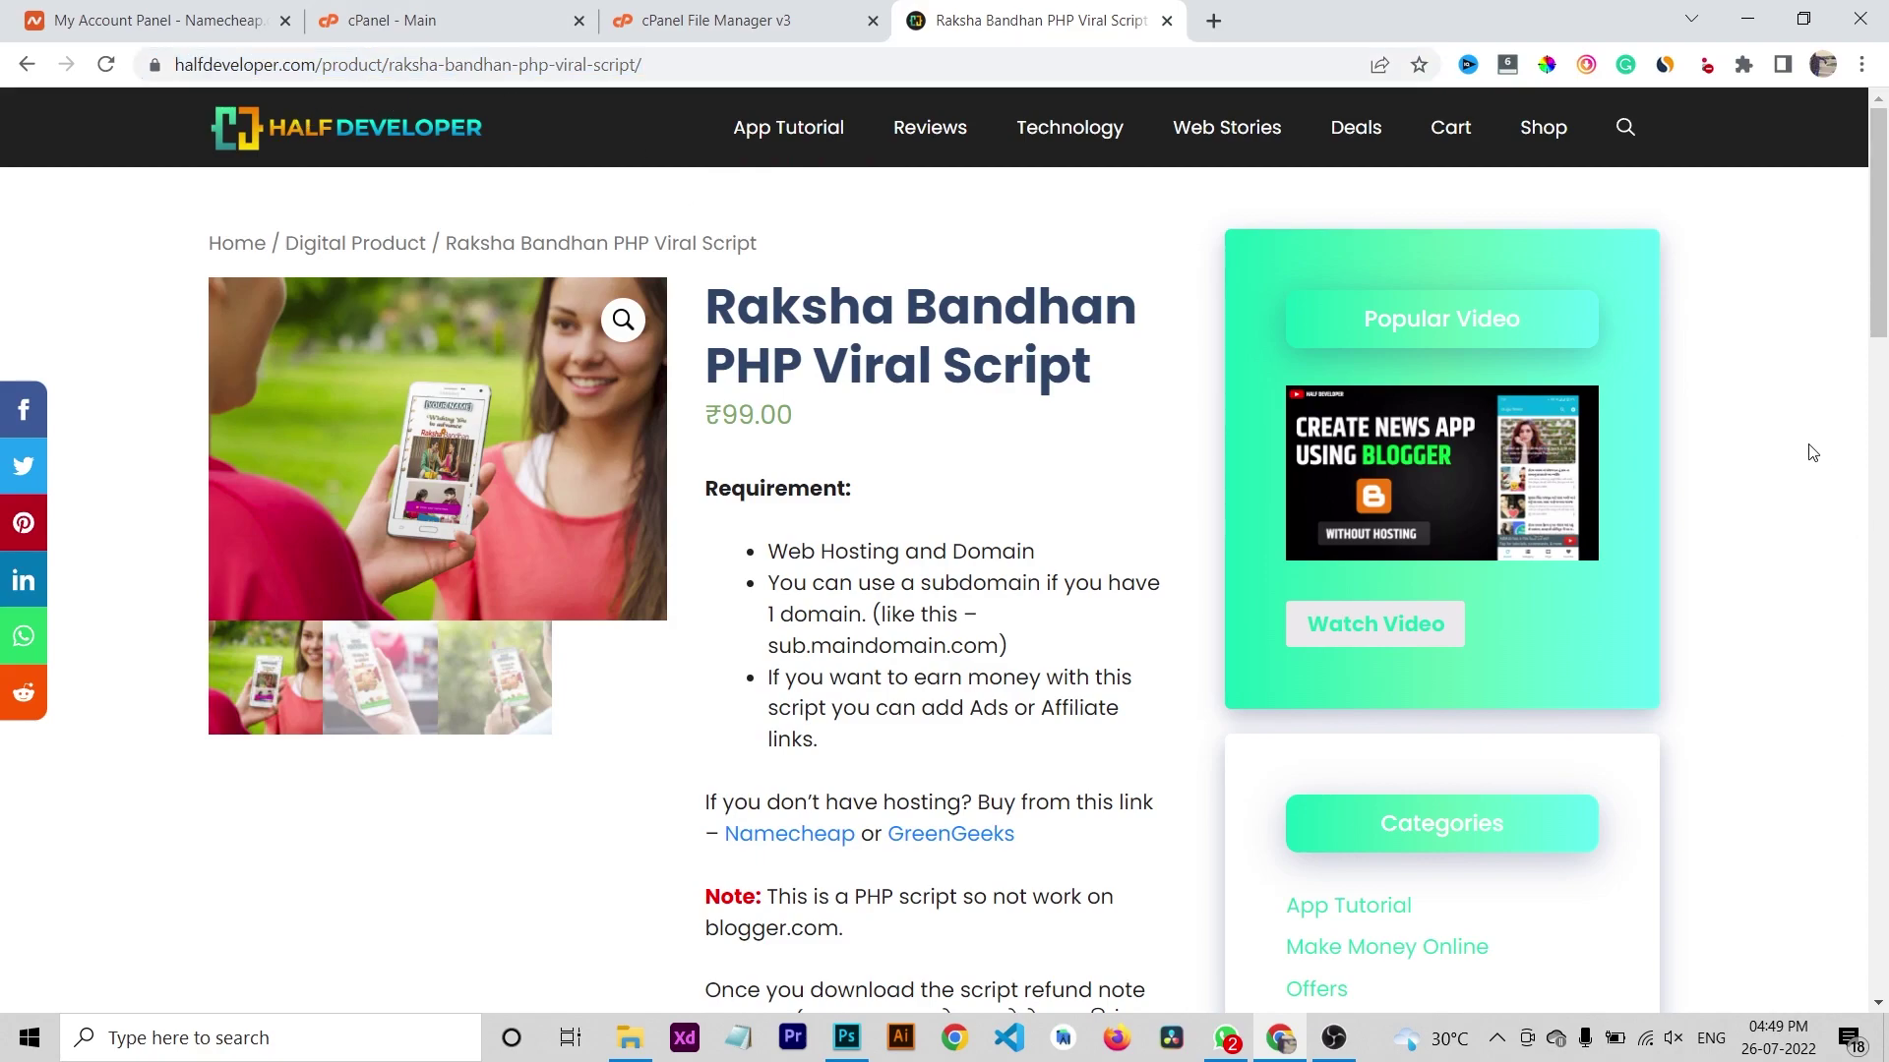
Examine the script's price, requirements and hosting links on the product page.
left_click_drag(722, 418, 752, 418)
left_click(725, 418)
left_click(932, 454)
left_click_drag(751, 417, 728, 414)
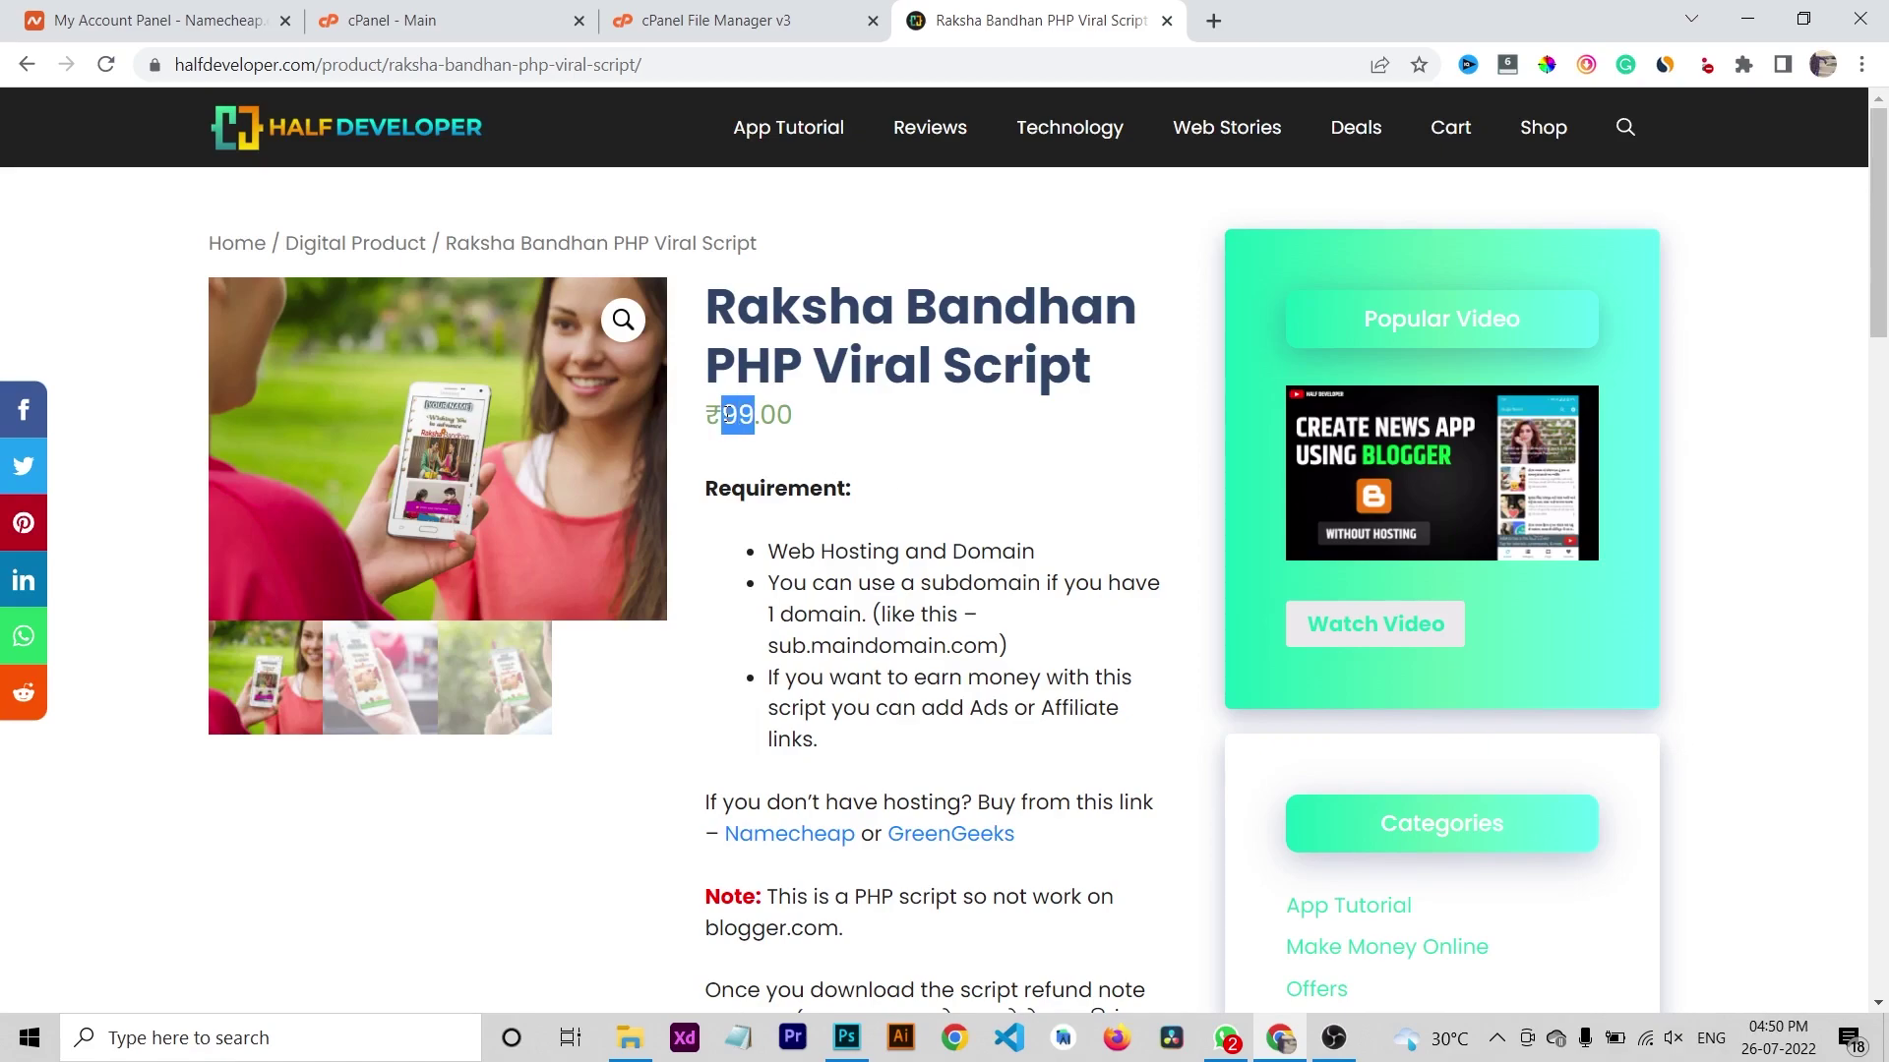
left_click(849, 348)
scroll(925, 452, "down", 3)
scroll(930, 302, "up", 3)
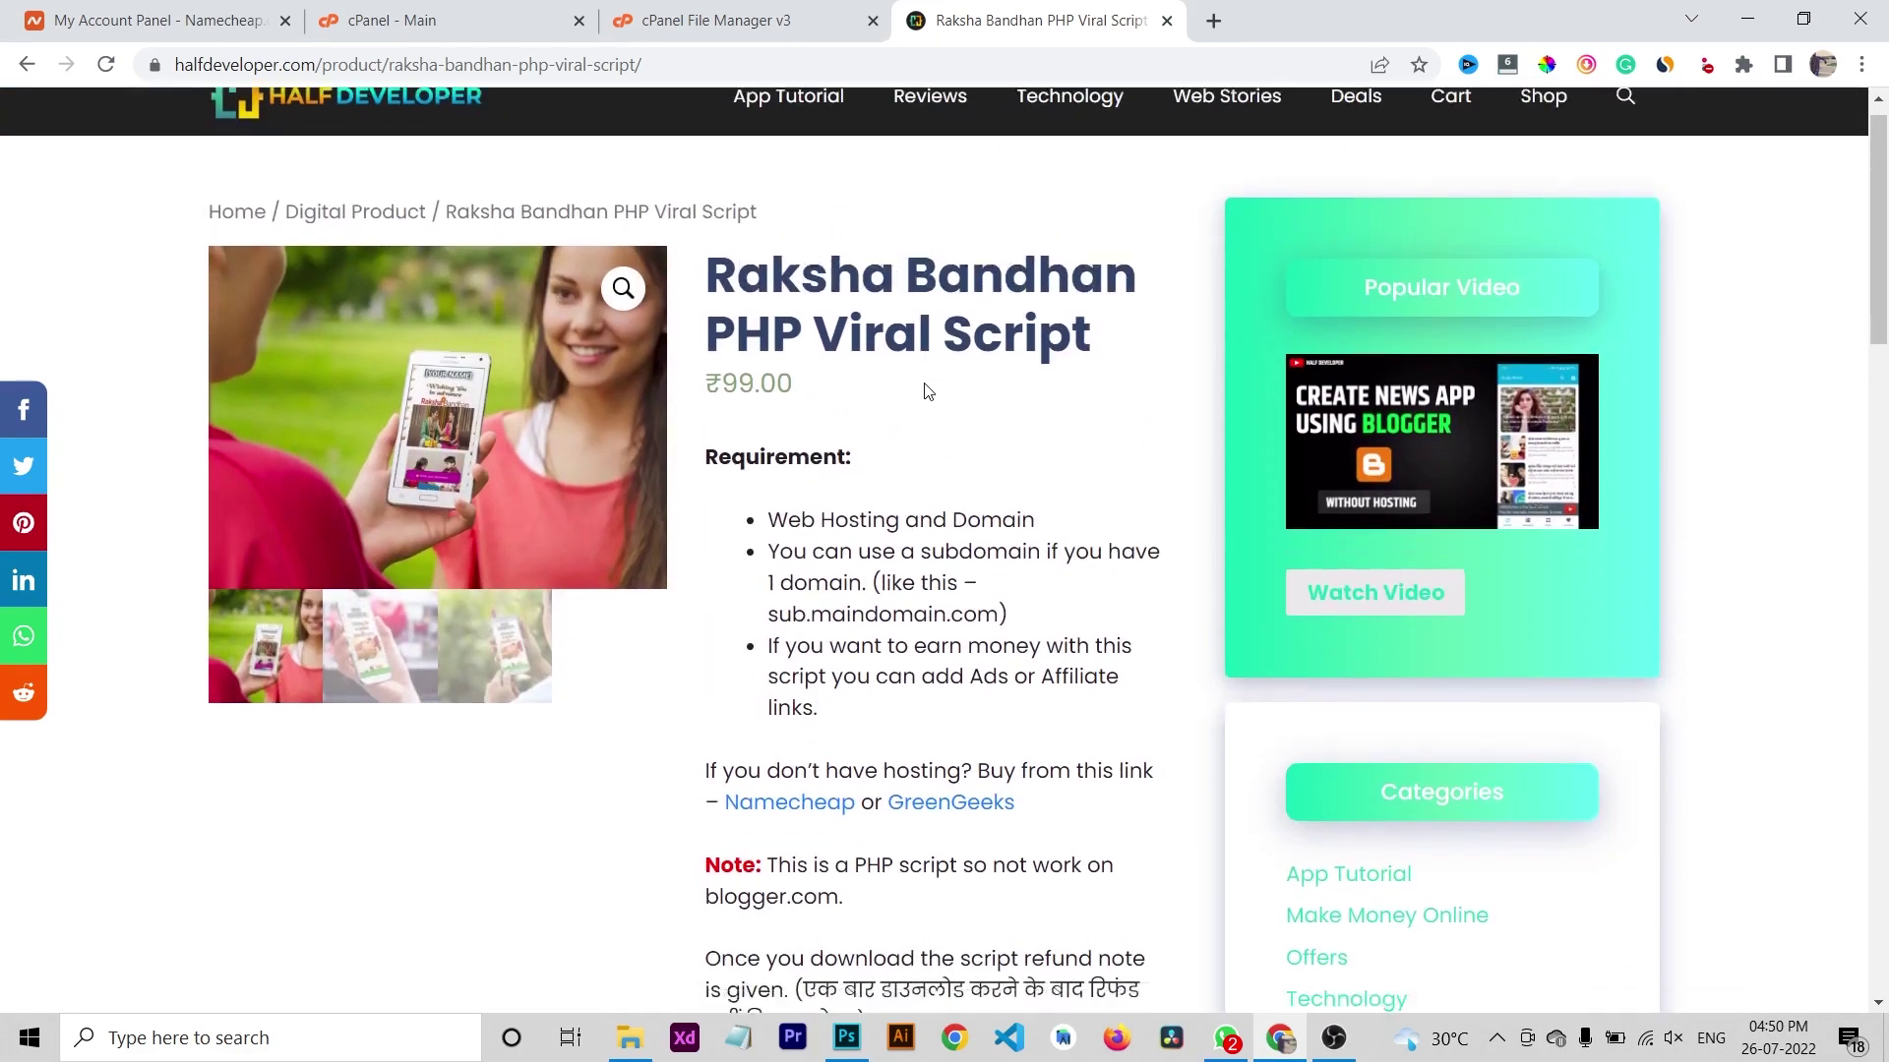
scroll(928, 392, "down", 3)
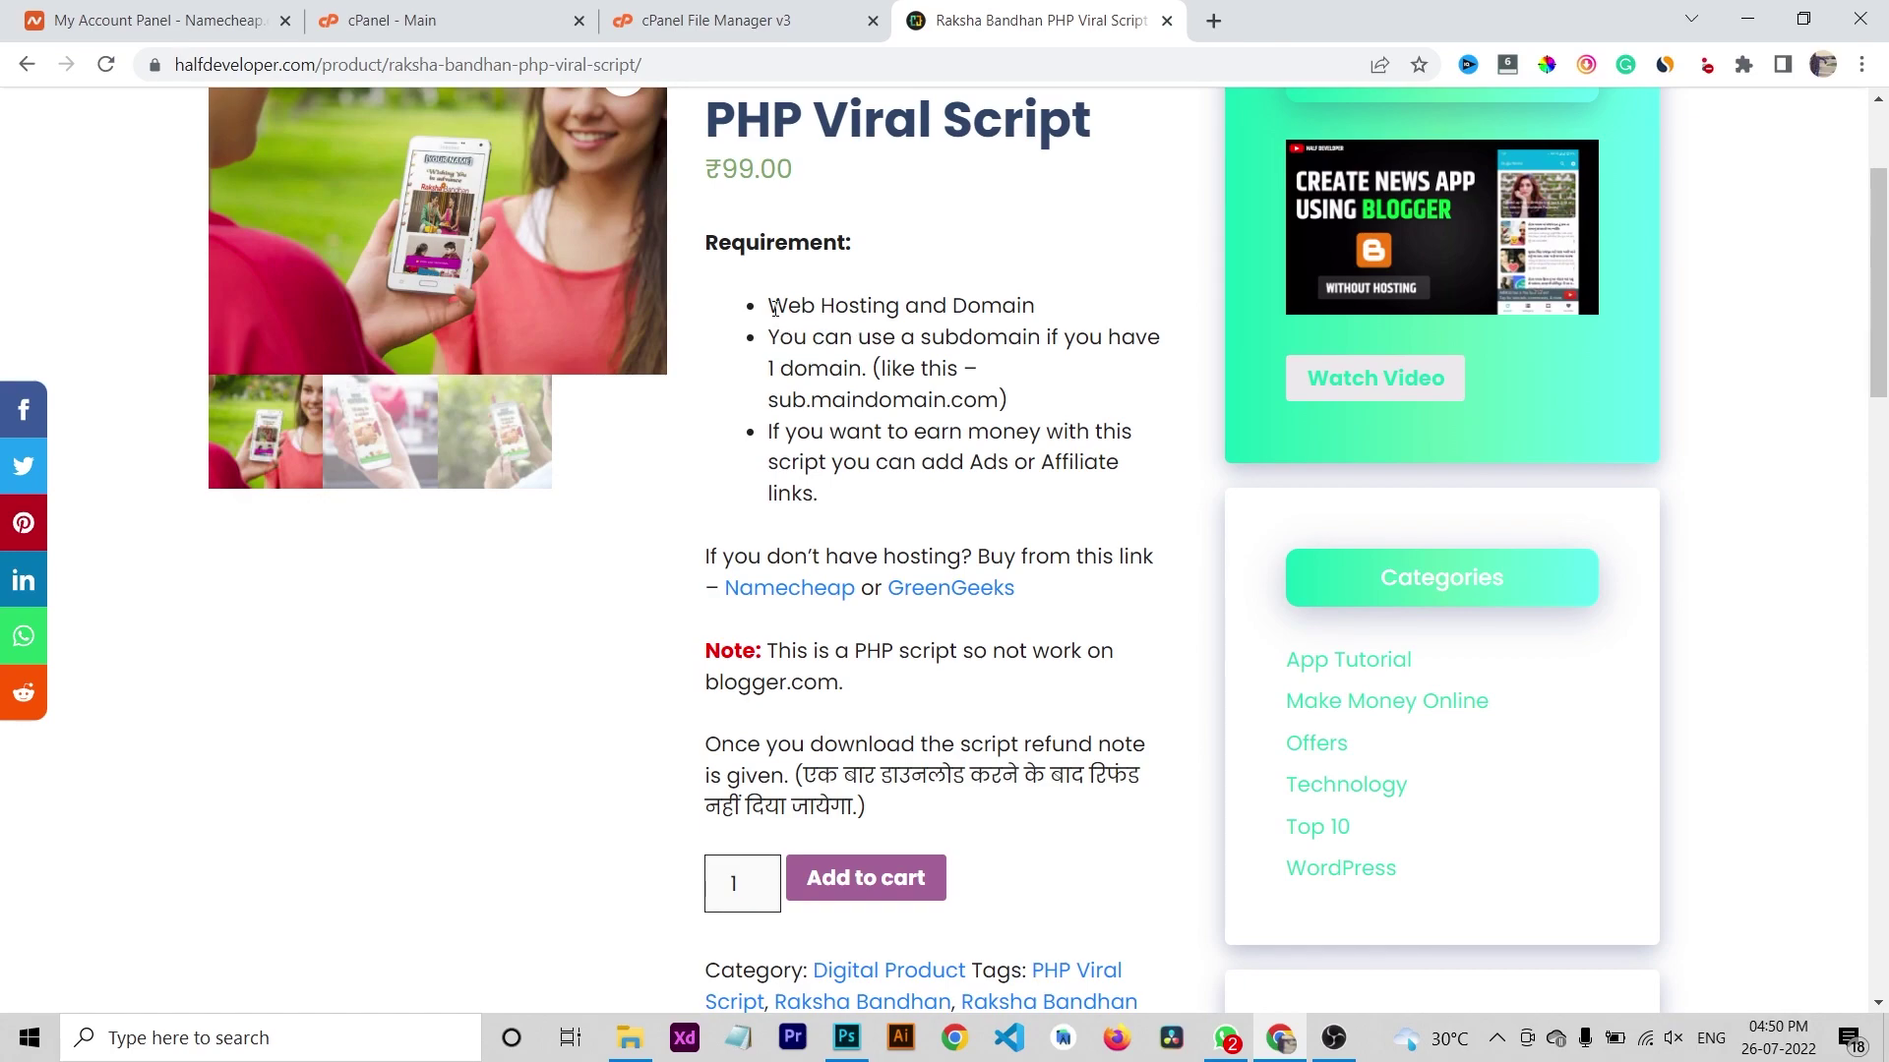
left_click_drag(774, 308, 796, 332)
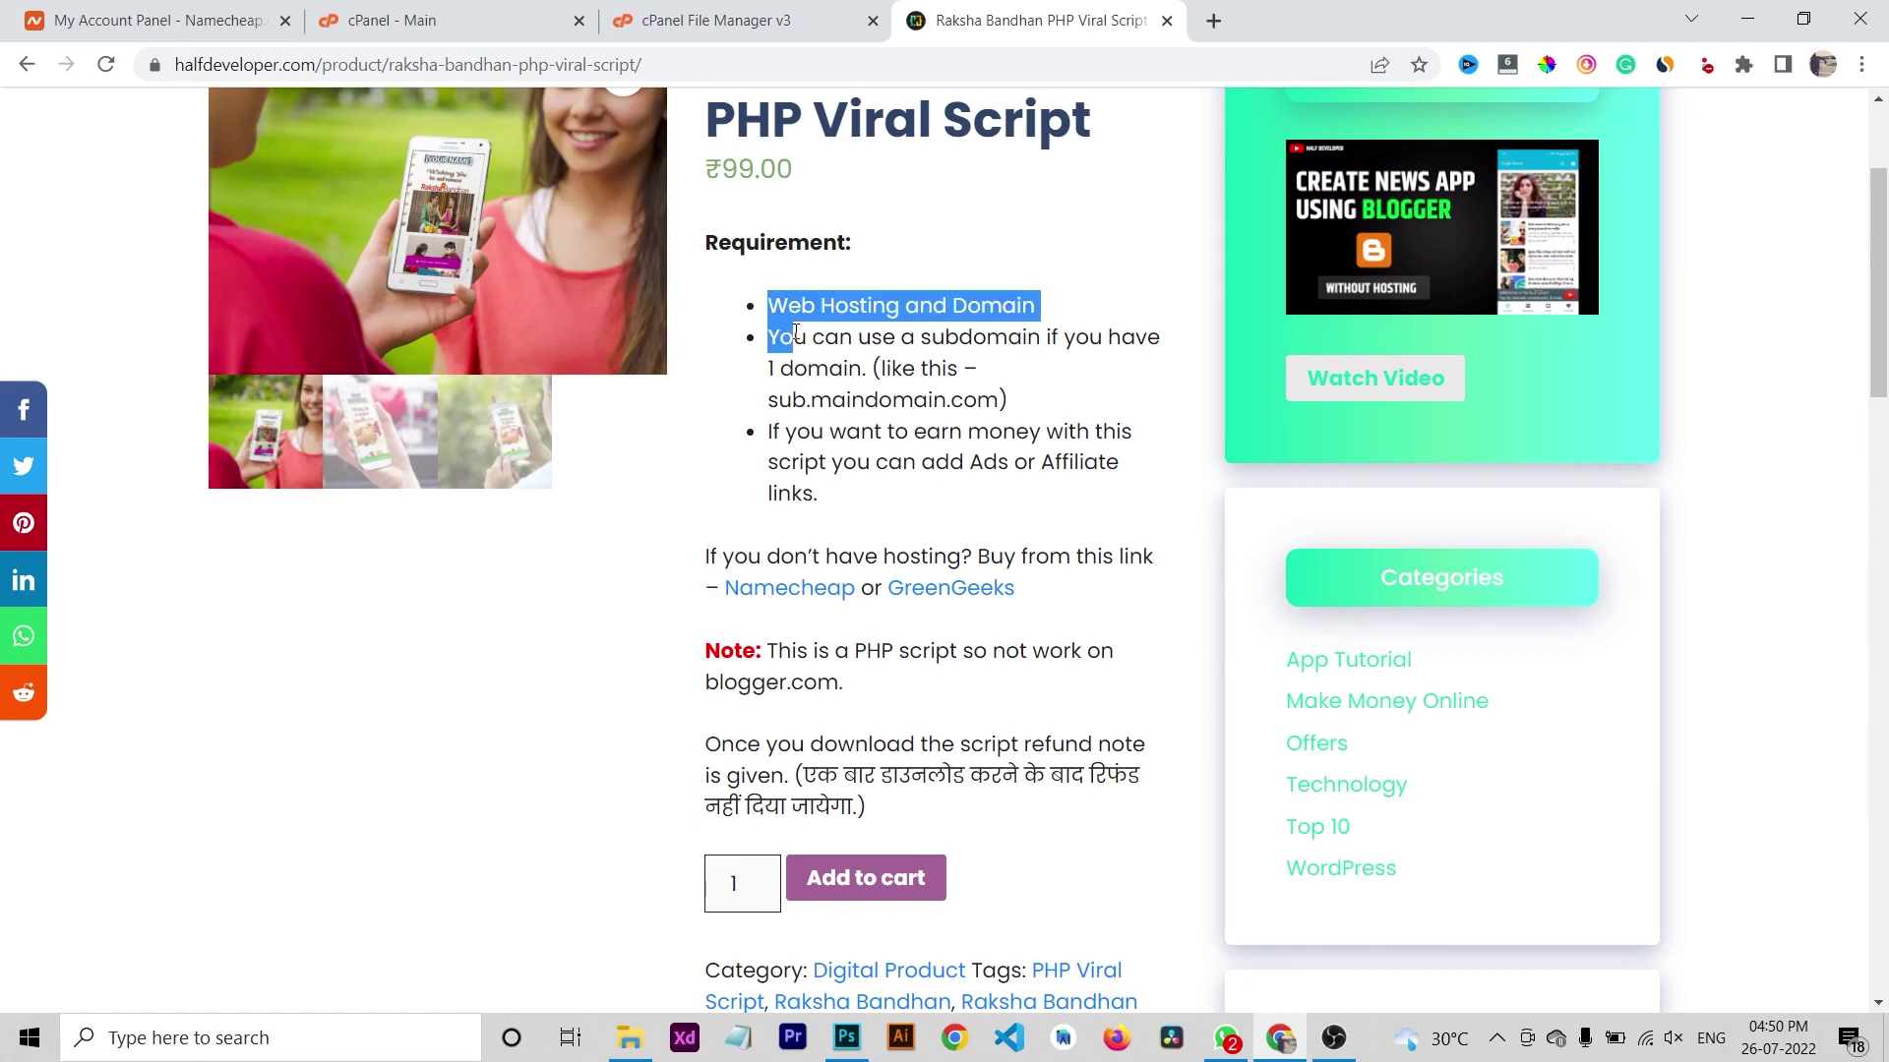
left_click(845, 367)
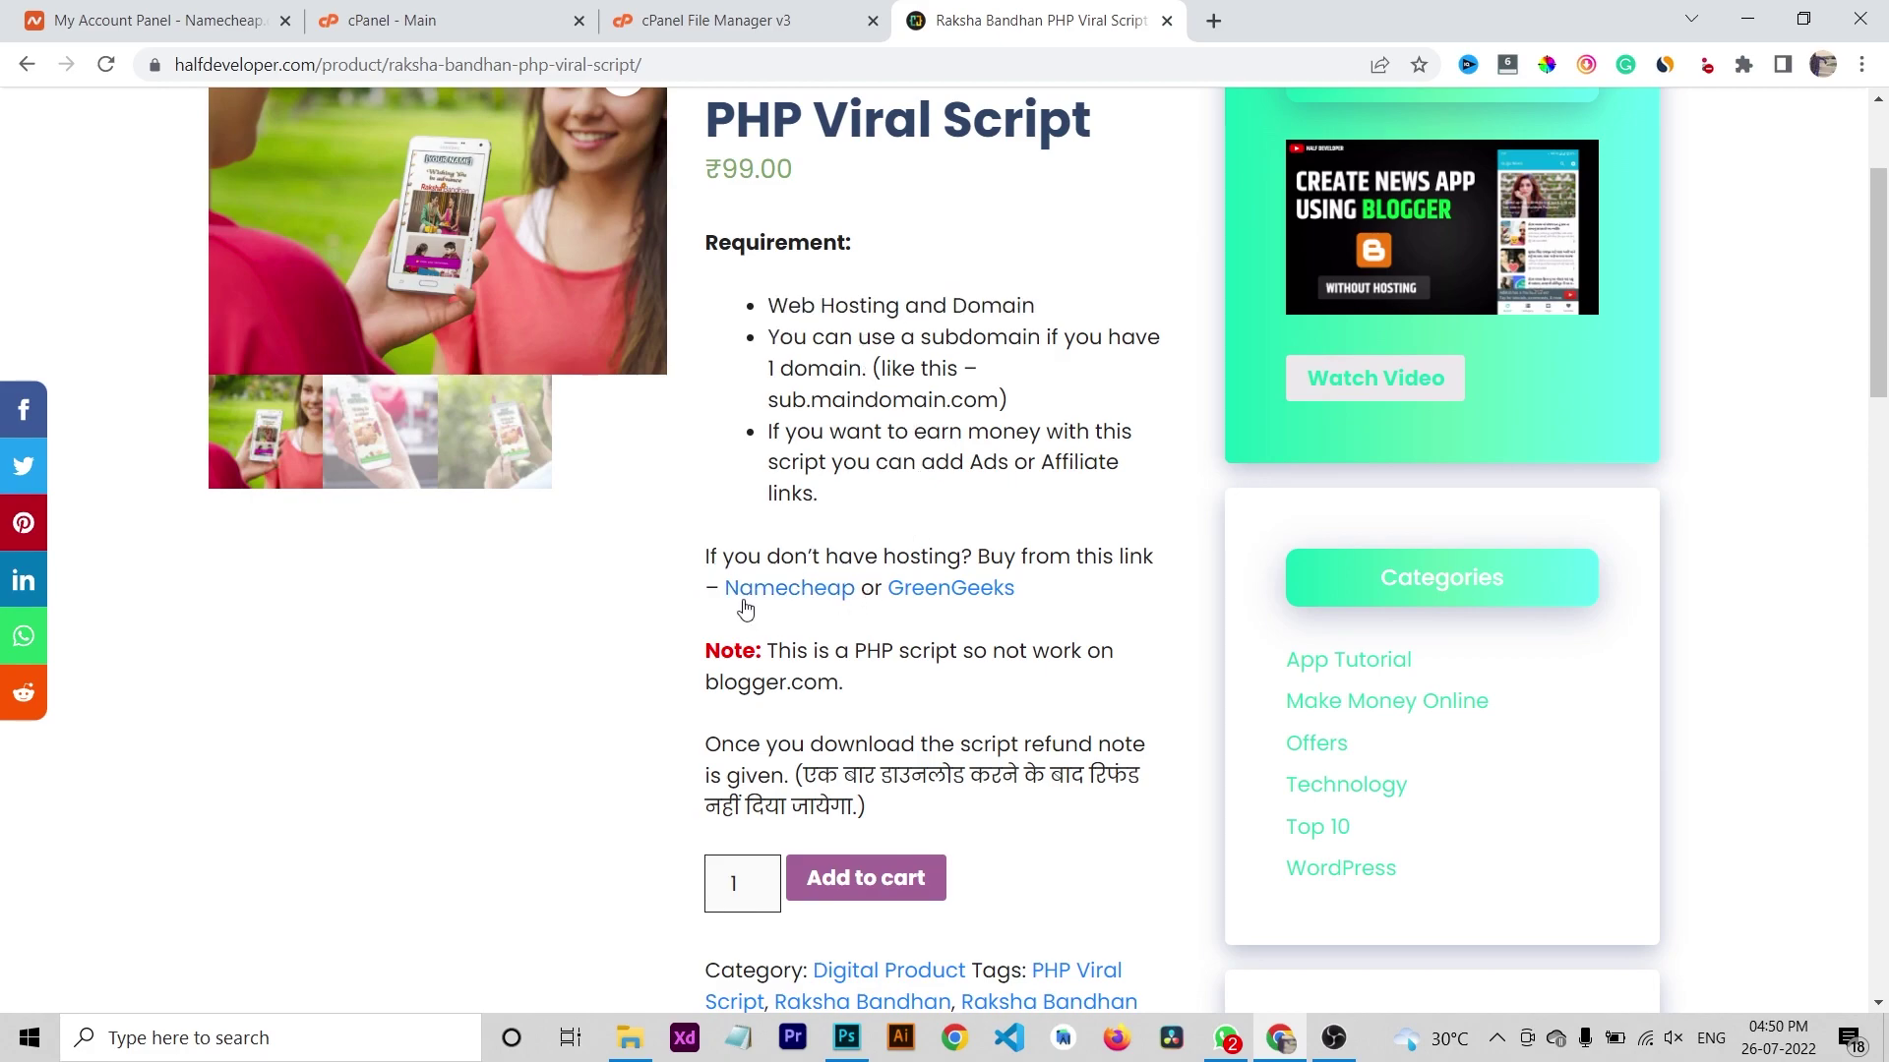
scroll(1033, 340, "up", 1)
scroll(1033, 339, "up", 2)
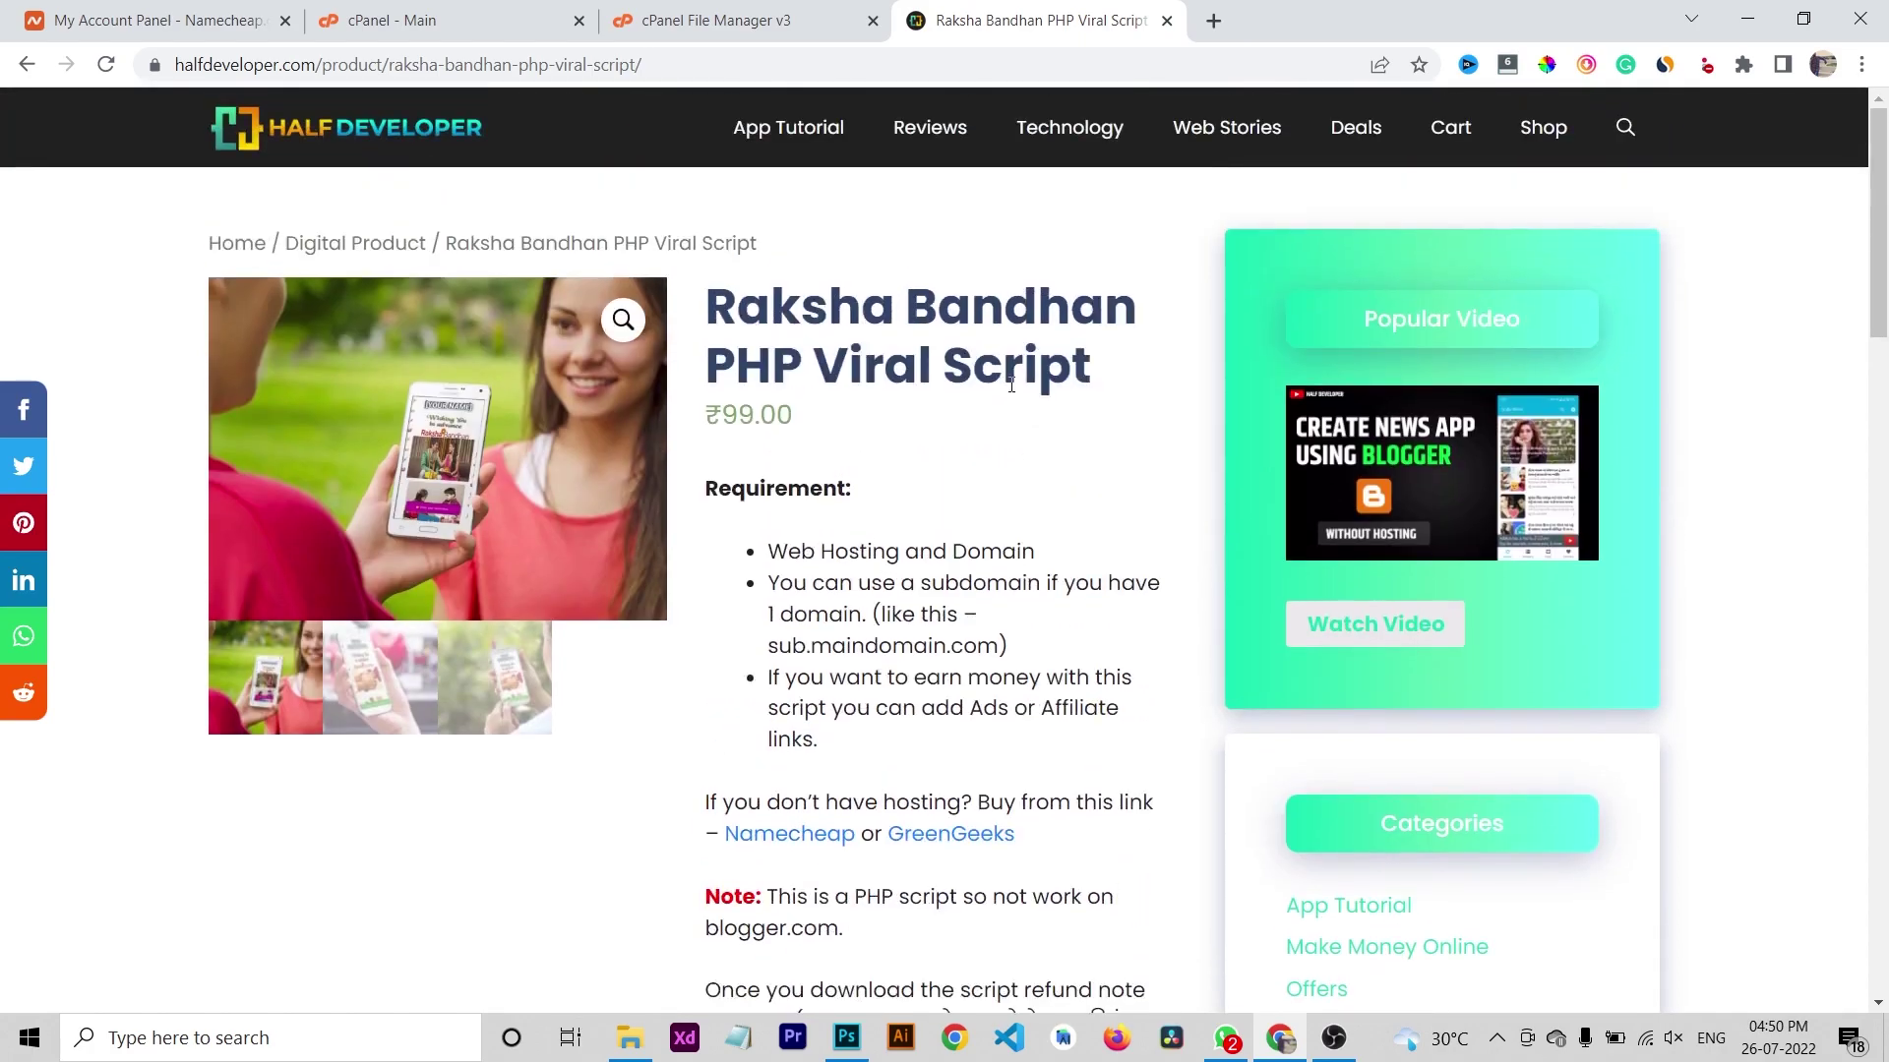
Close the product page, switch to File Explorer and go up to the Product folder.
left_click(1166, 21)
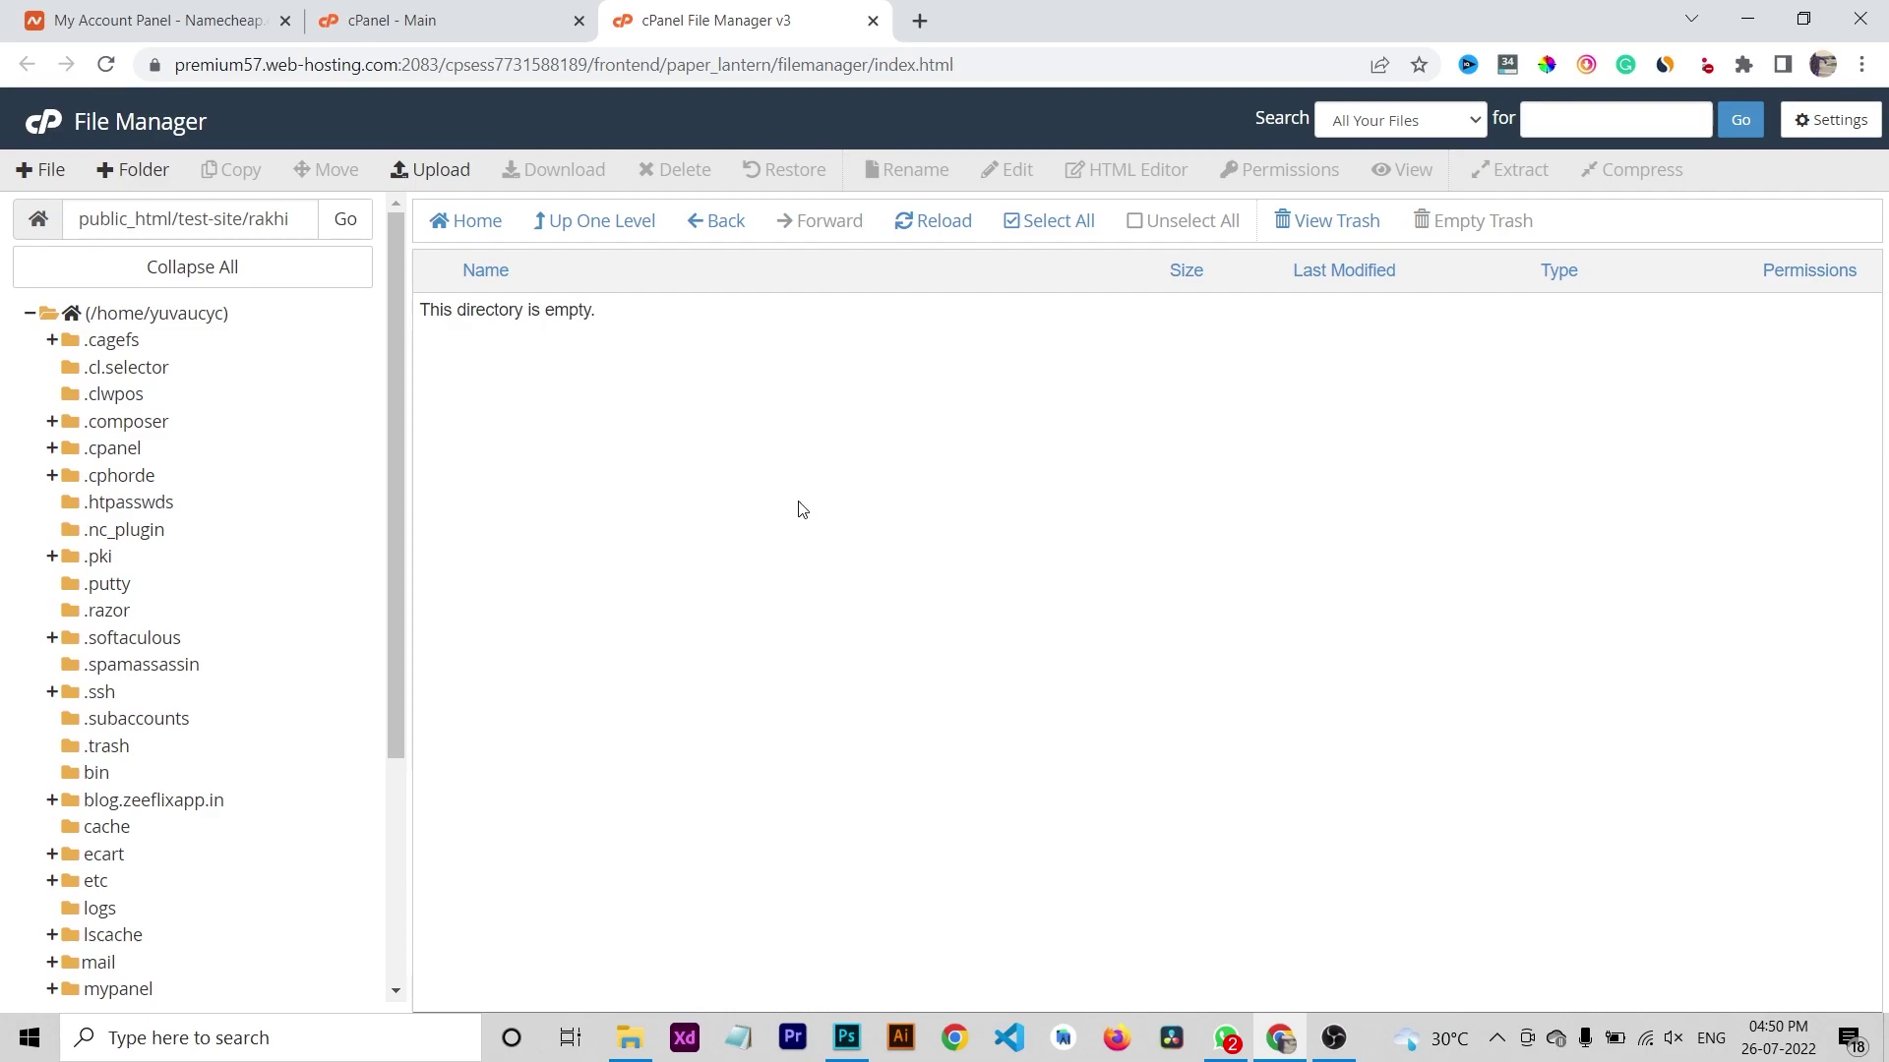
left_click(630, 1038)
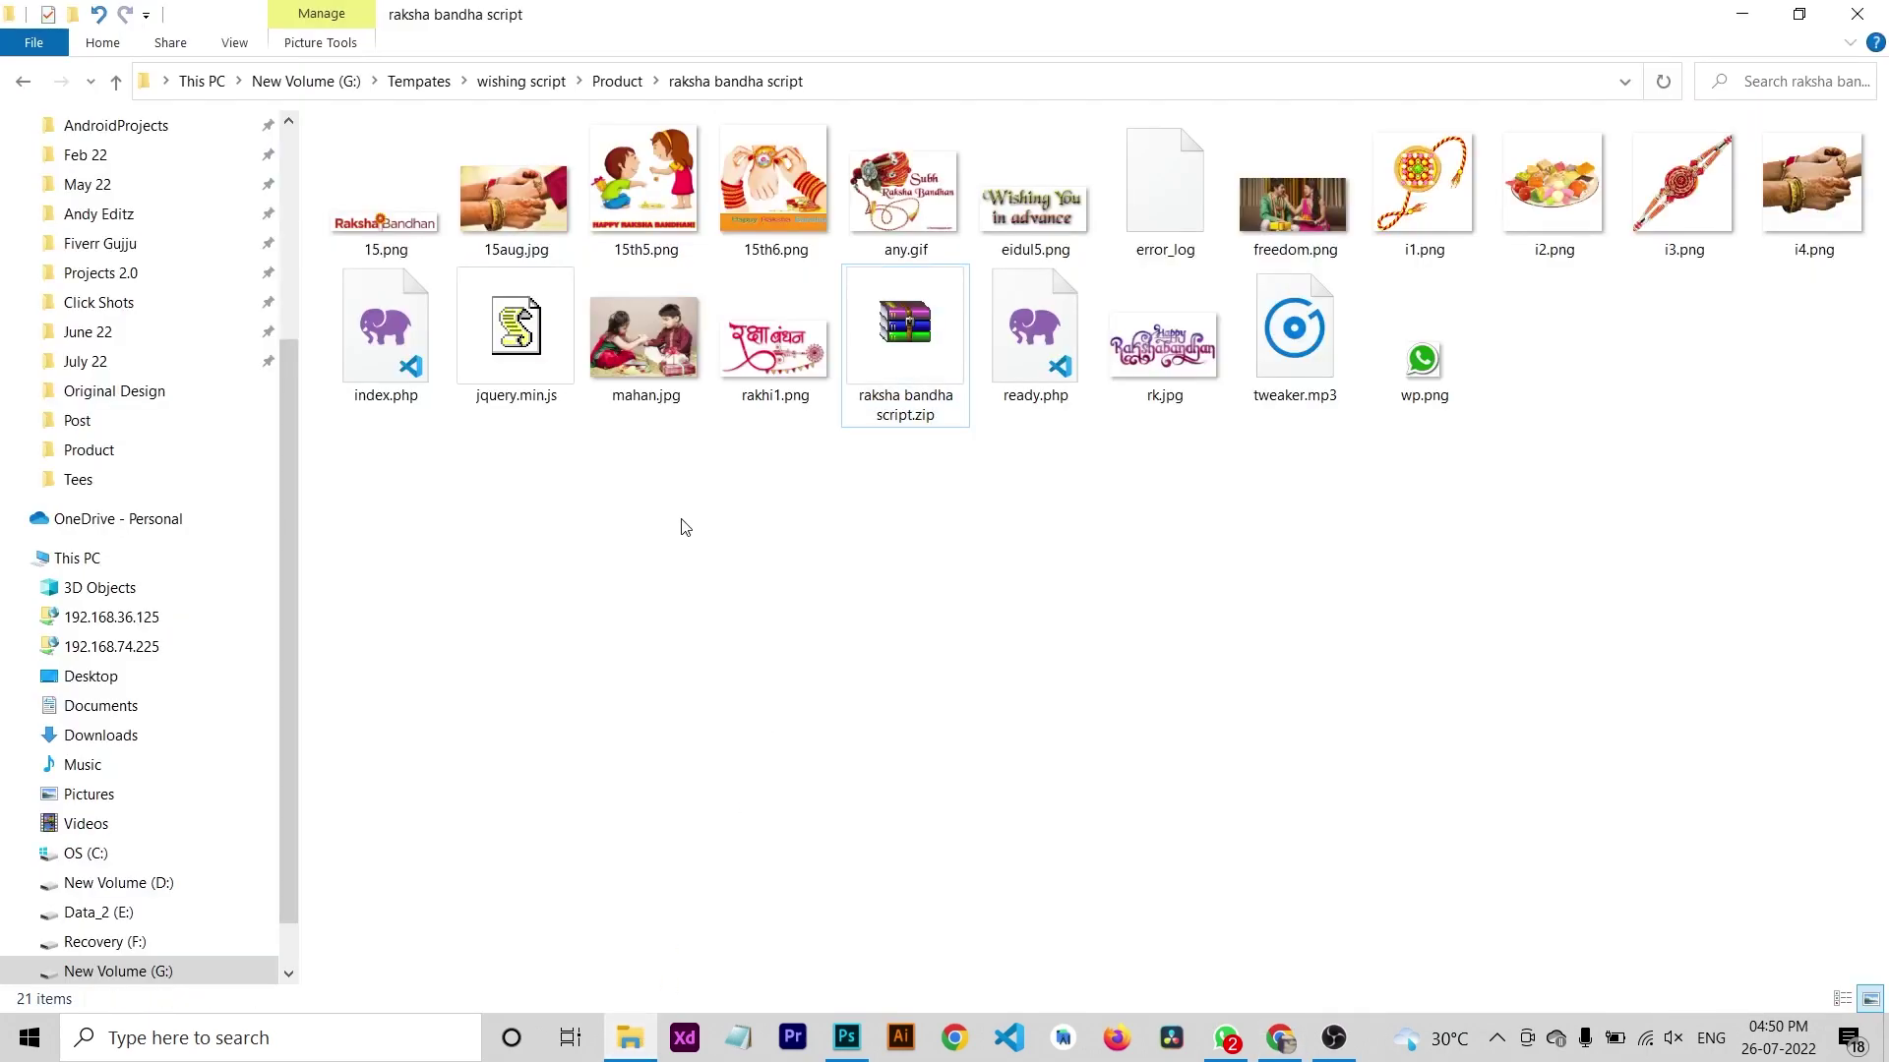
left_click(616, 81)
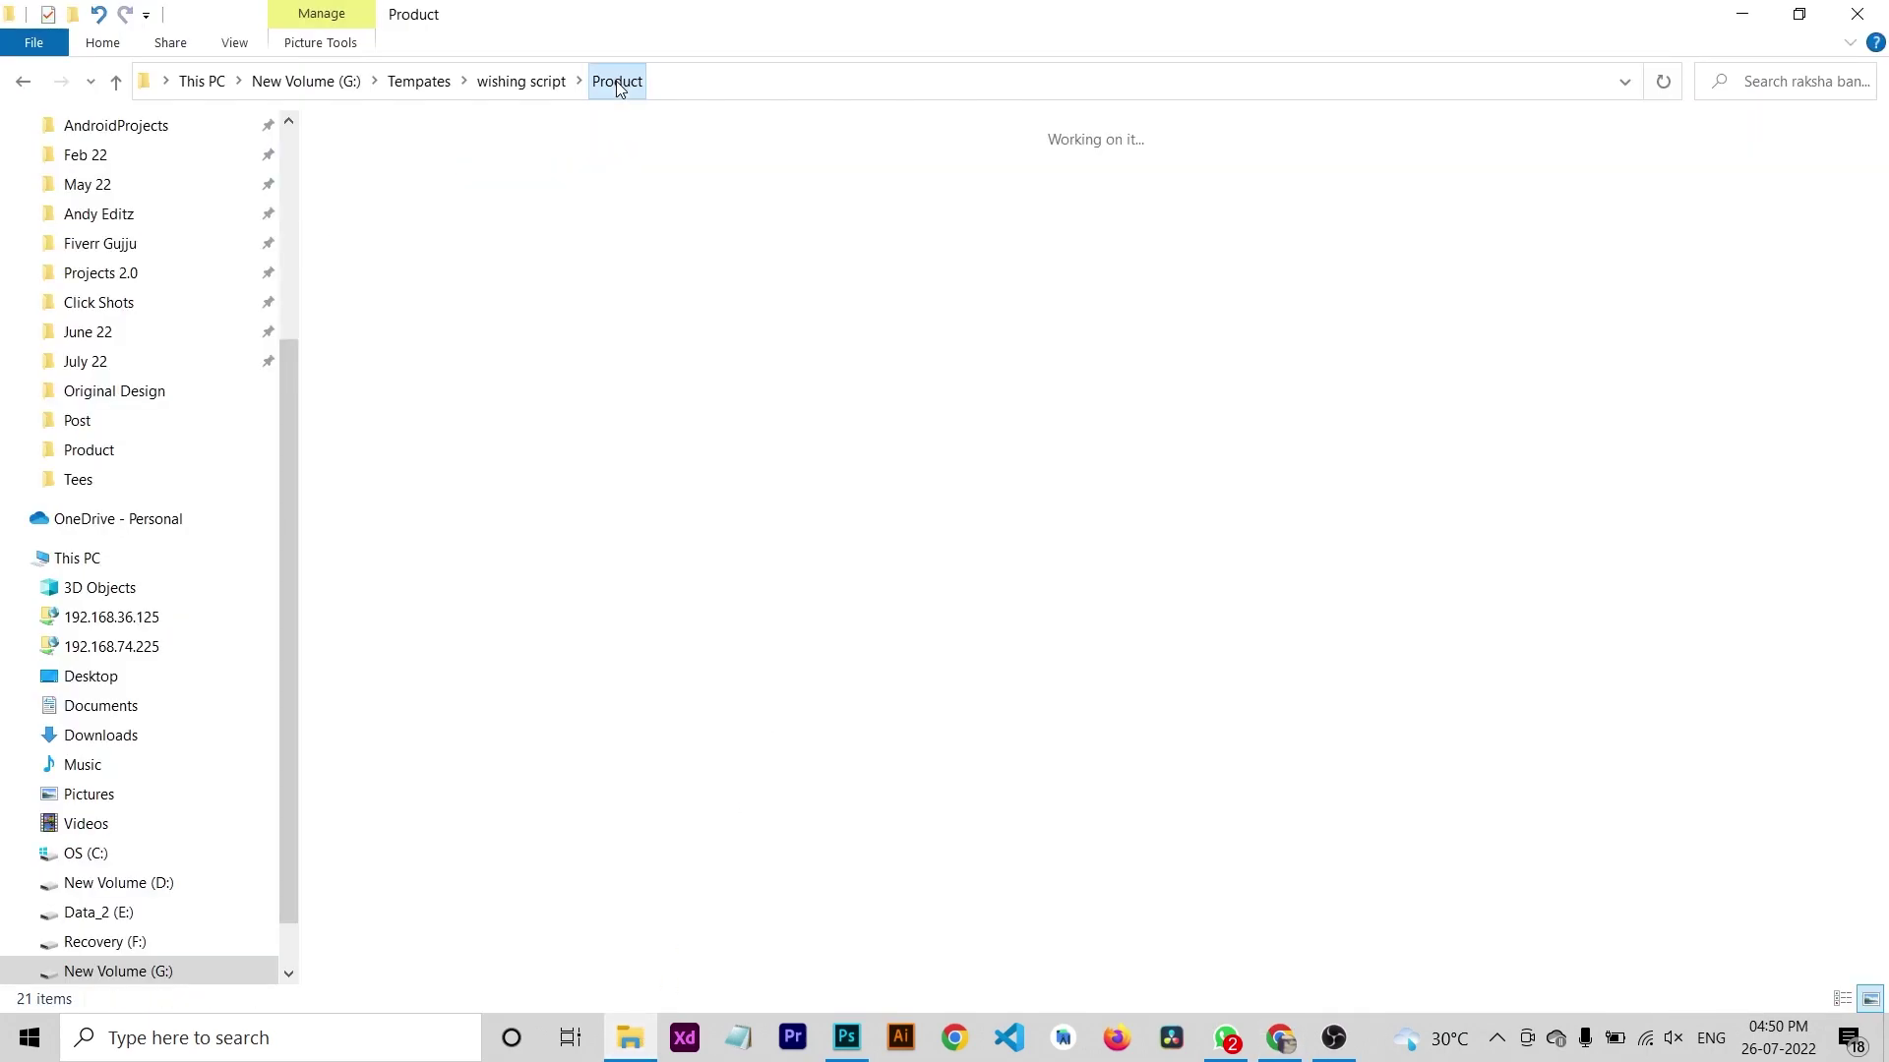
Open index.html from the Free Blogger Script folder in the browser and submit a visitor name in its prompt.
left_click(787, 466)
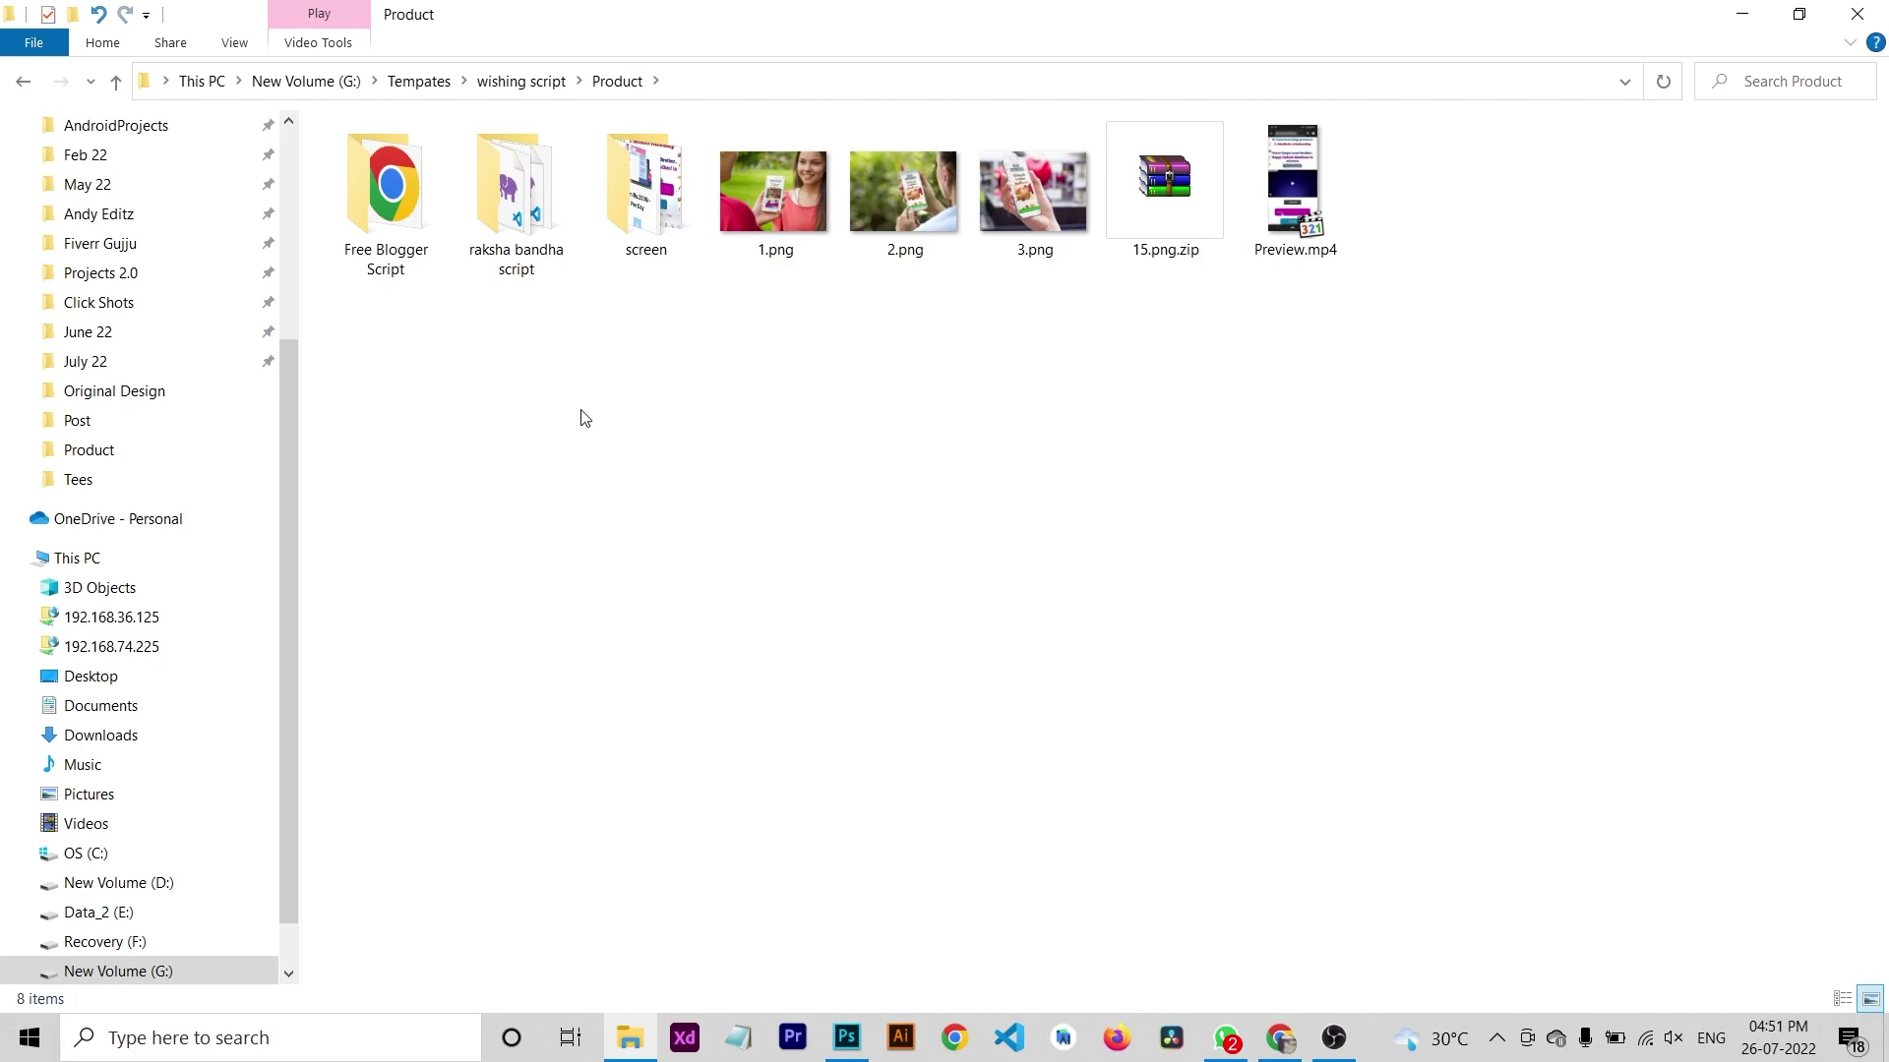
left_click(374, 186)
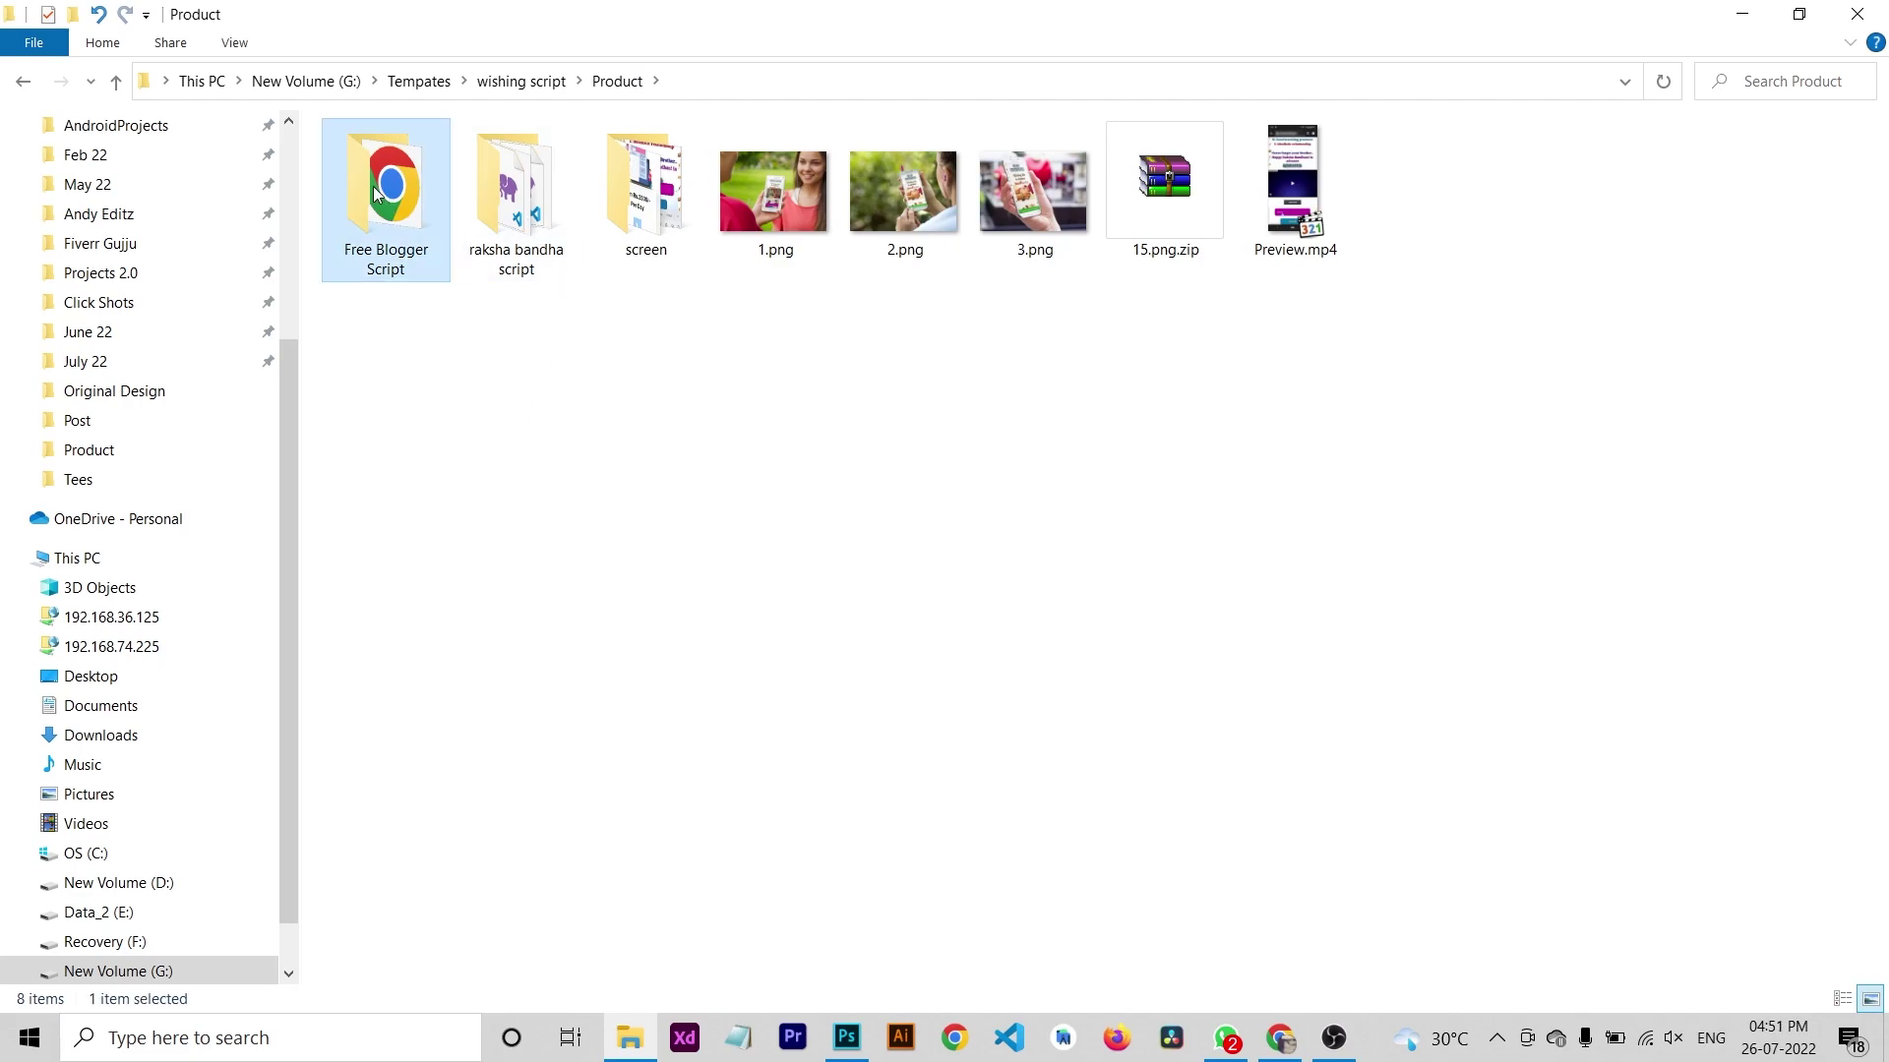
double_click(386, 189)
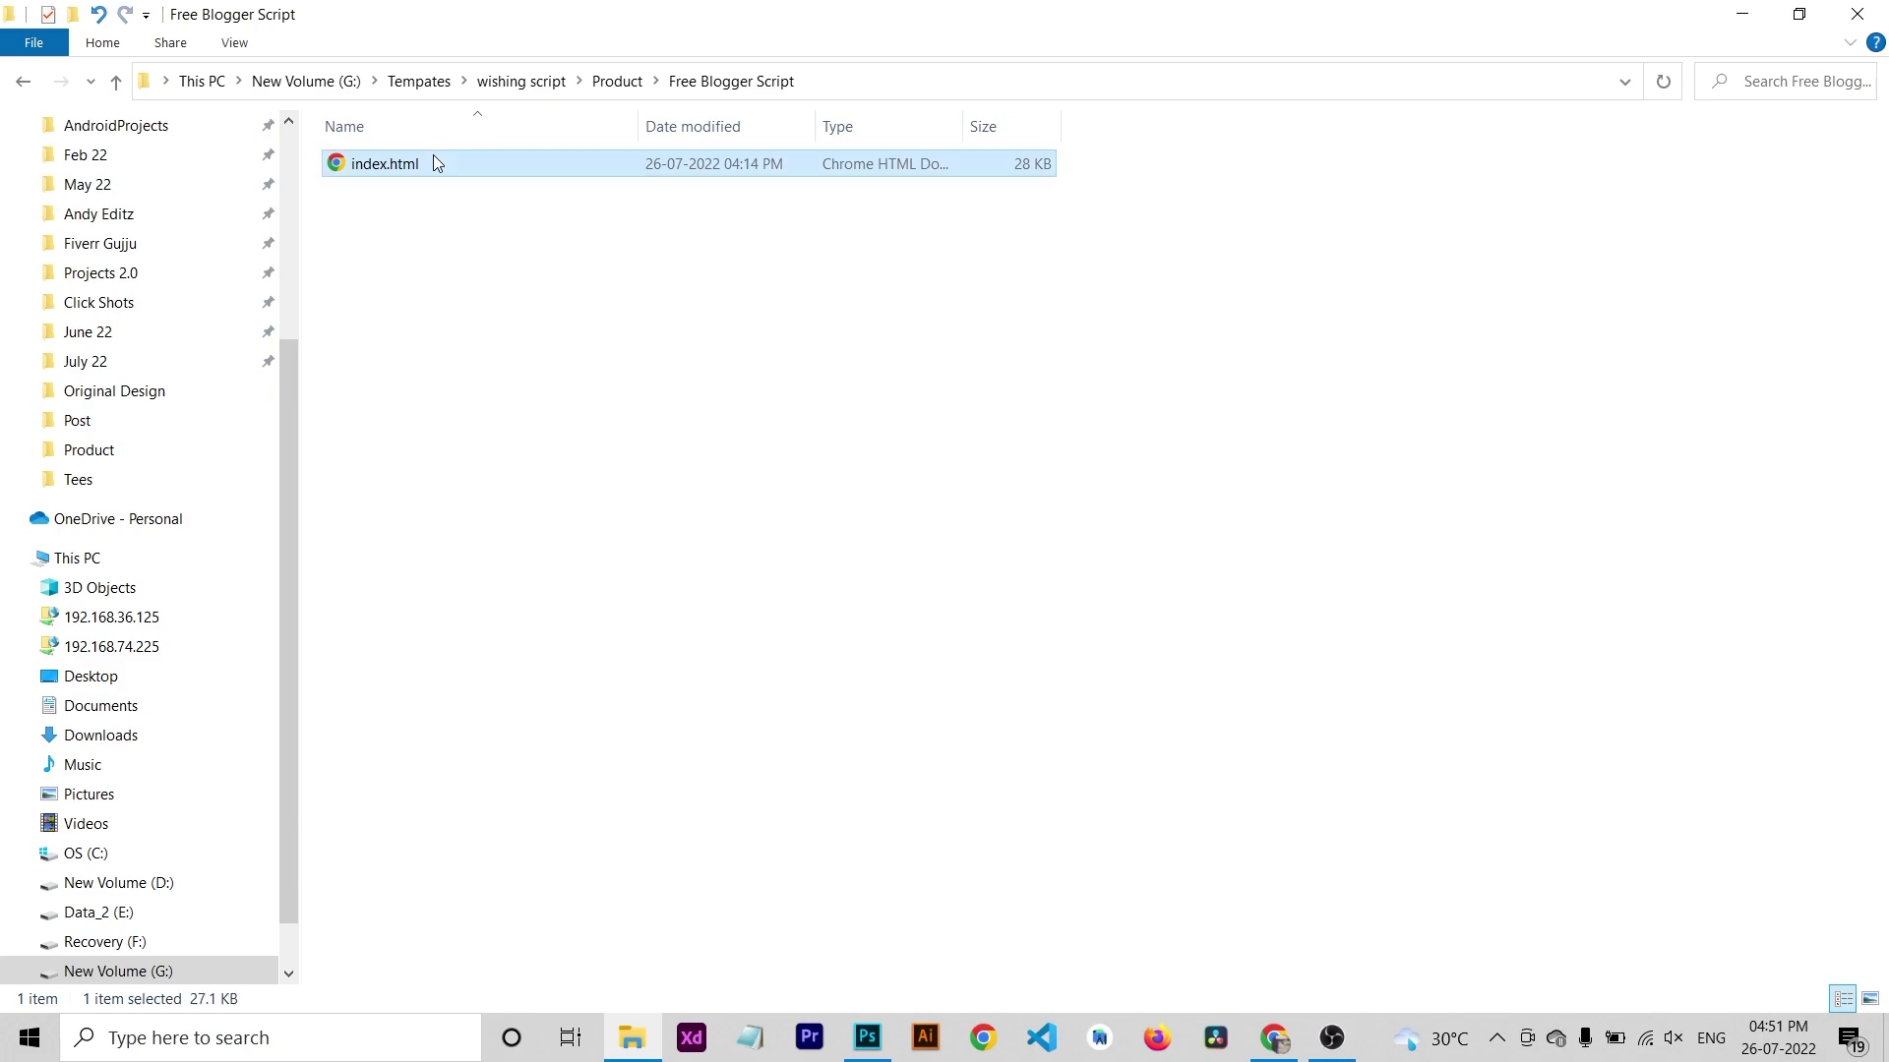
double_click(433, 157)
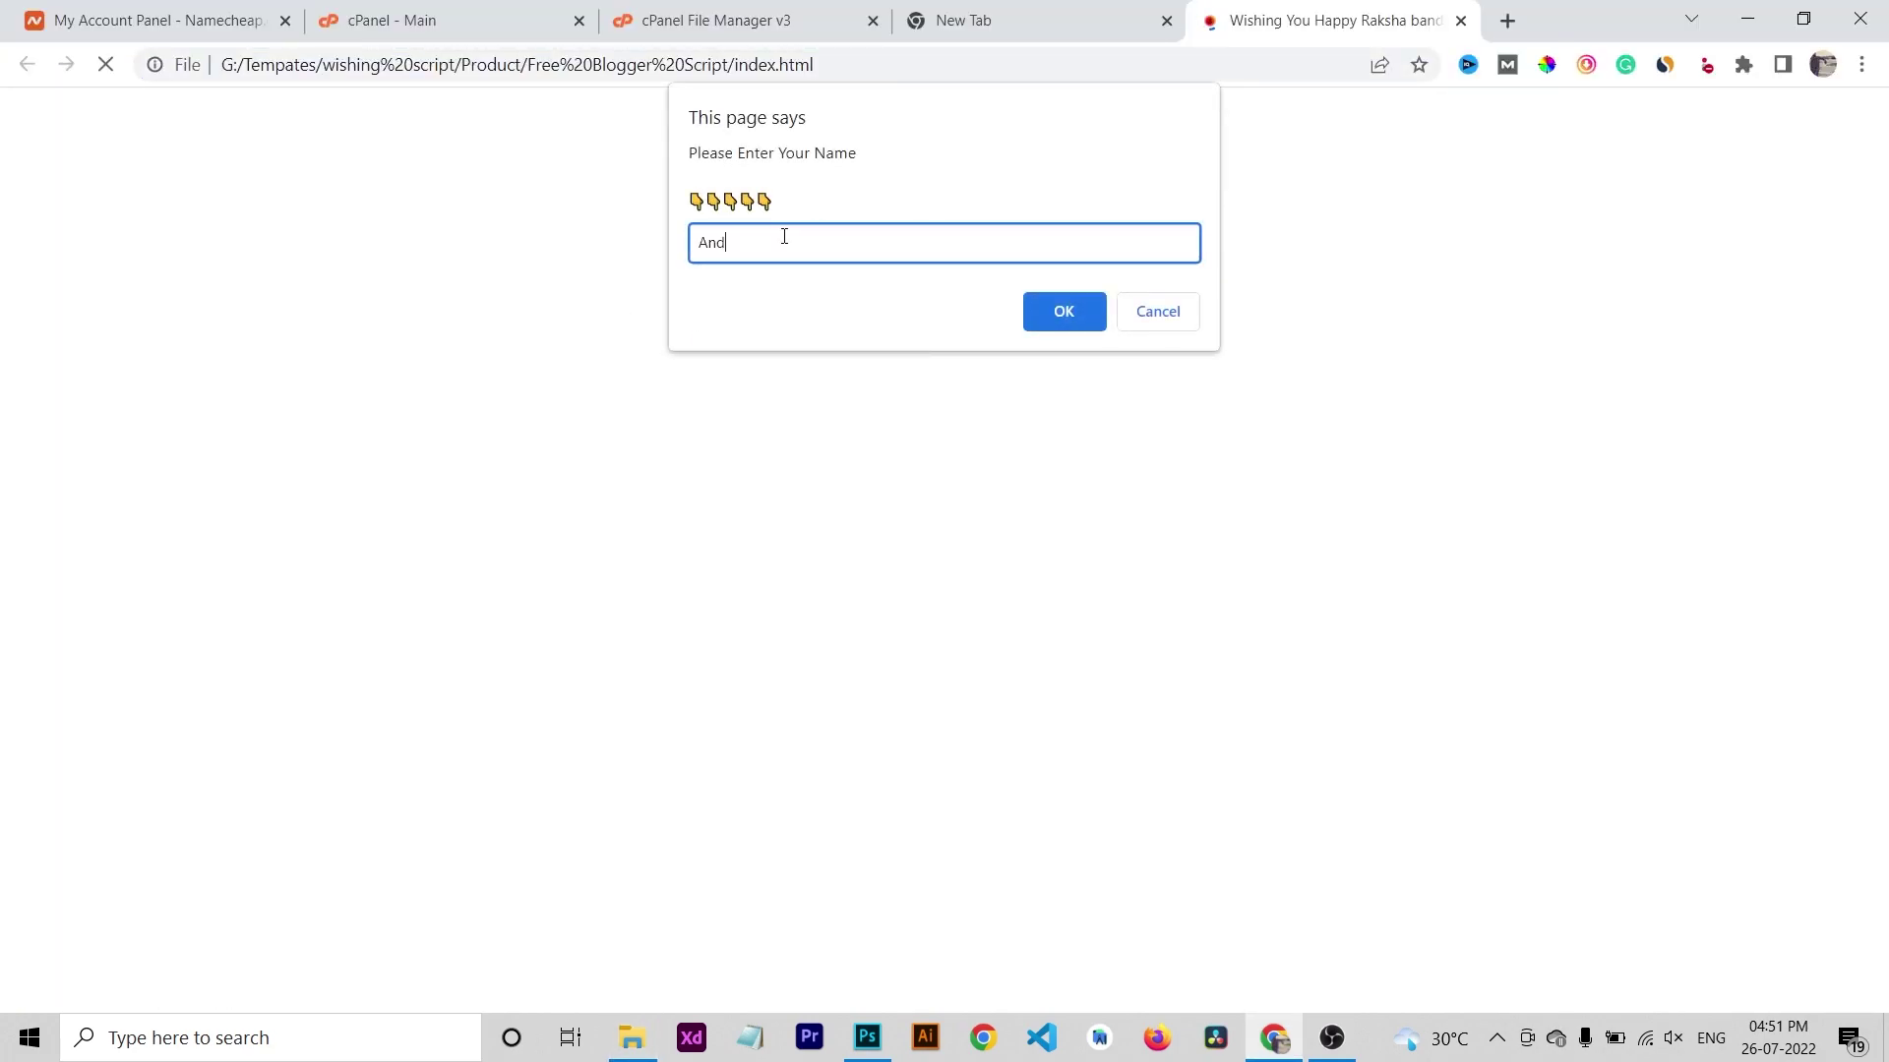
left_click(1037, 315)
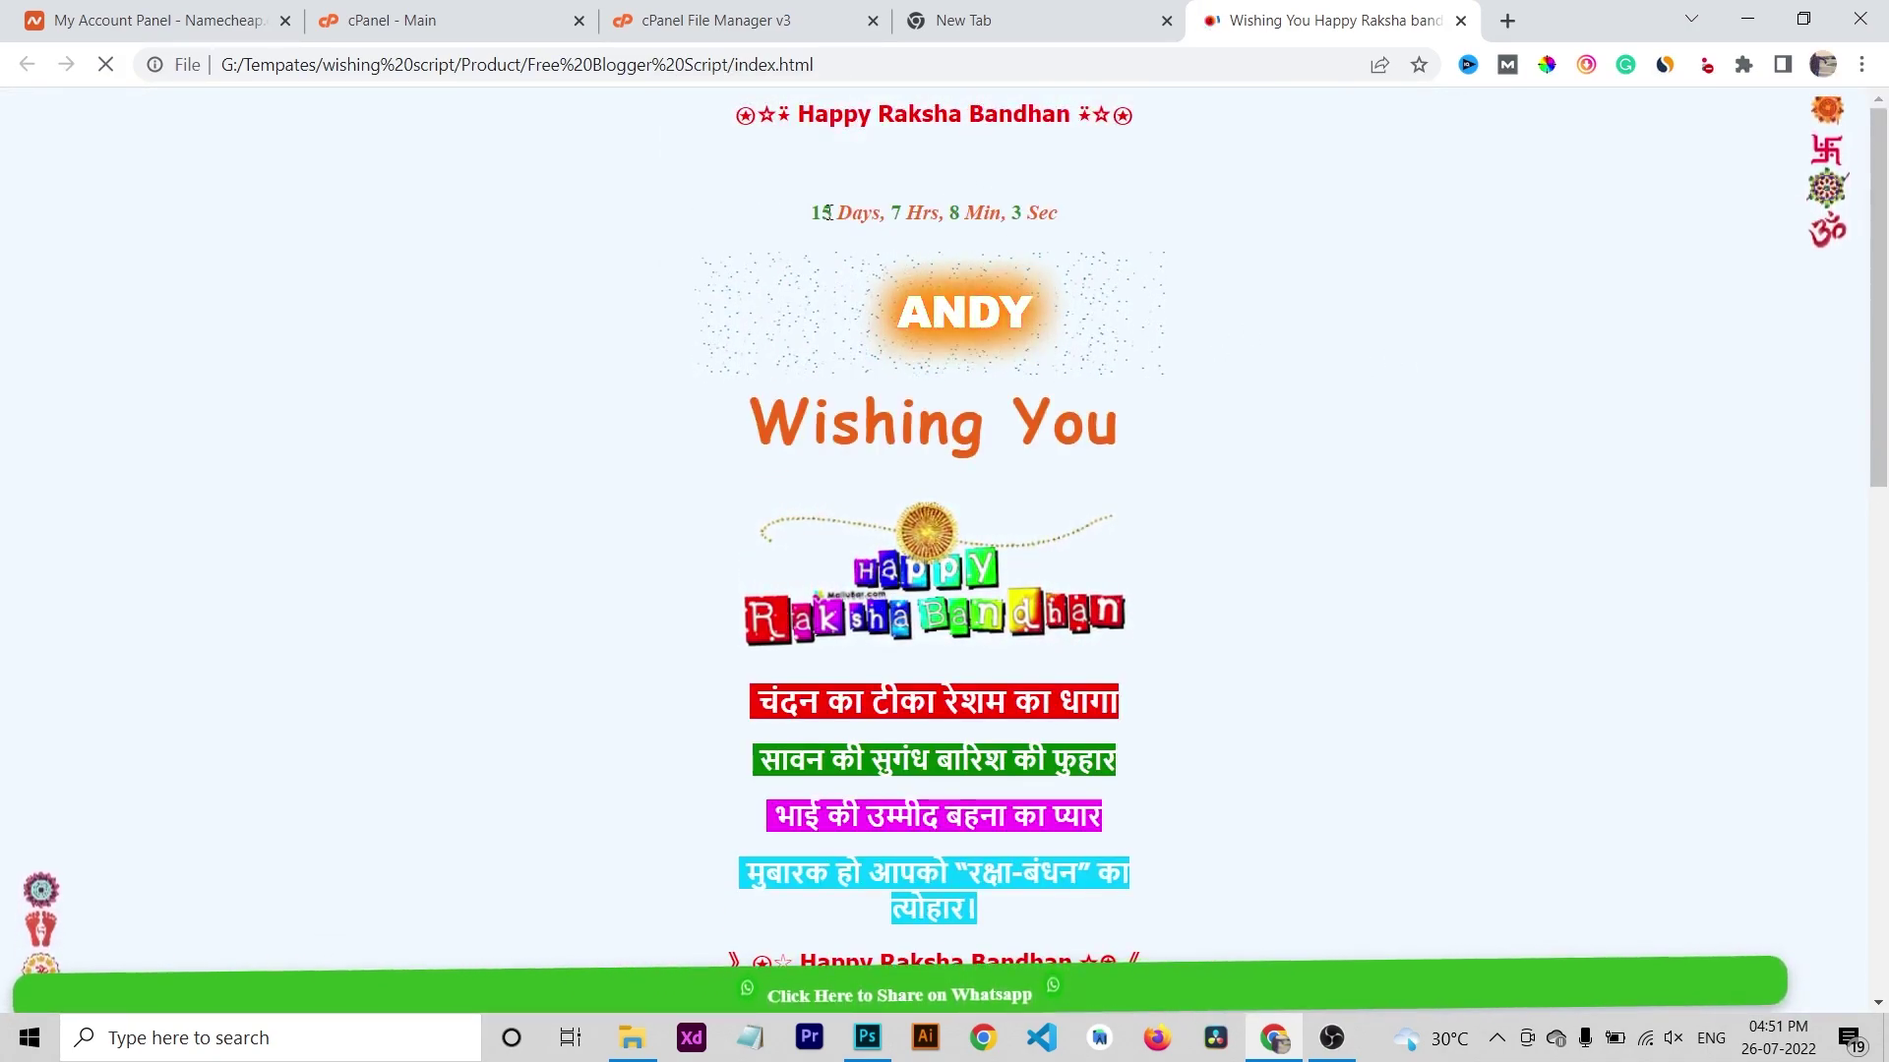
Examine the local wishing page's heading, countdown, personalised name, greeting verses, images and closing signature.
scroll(897, 495, "down", 5)
scroll(931, 458, "down", 8)
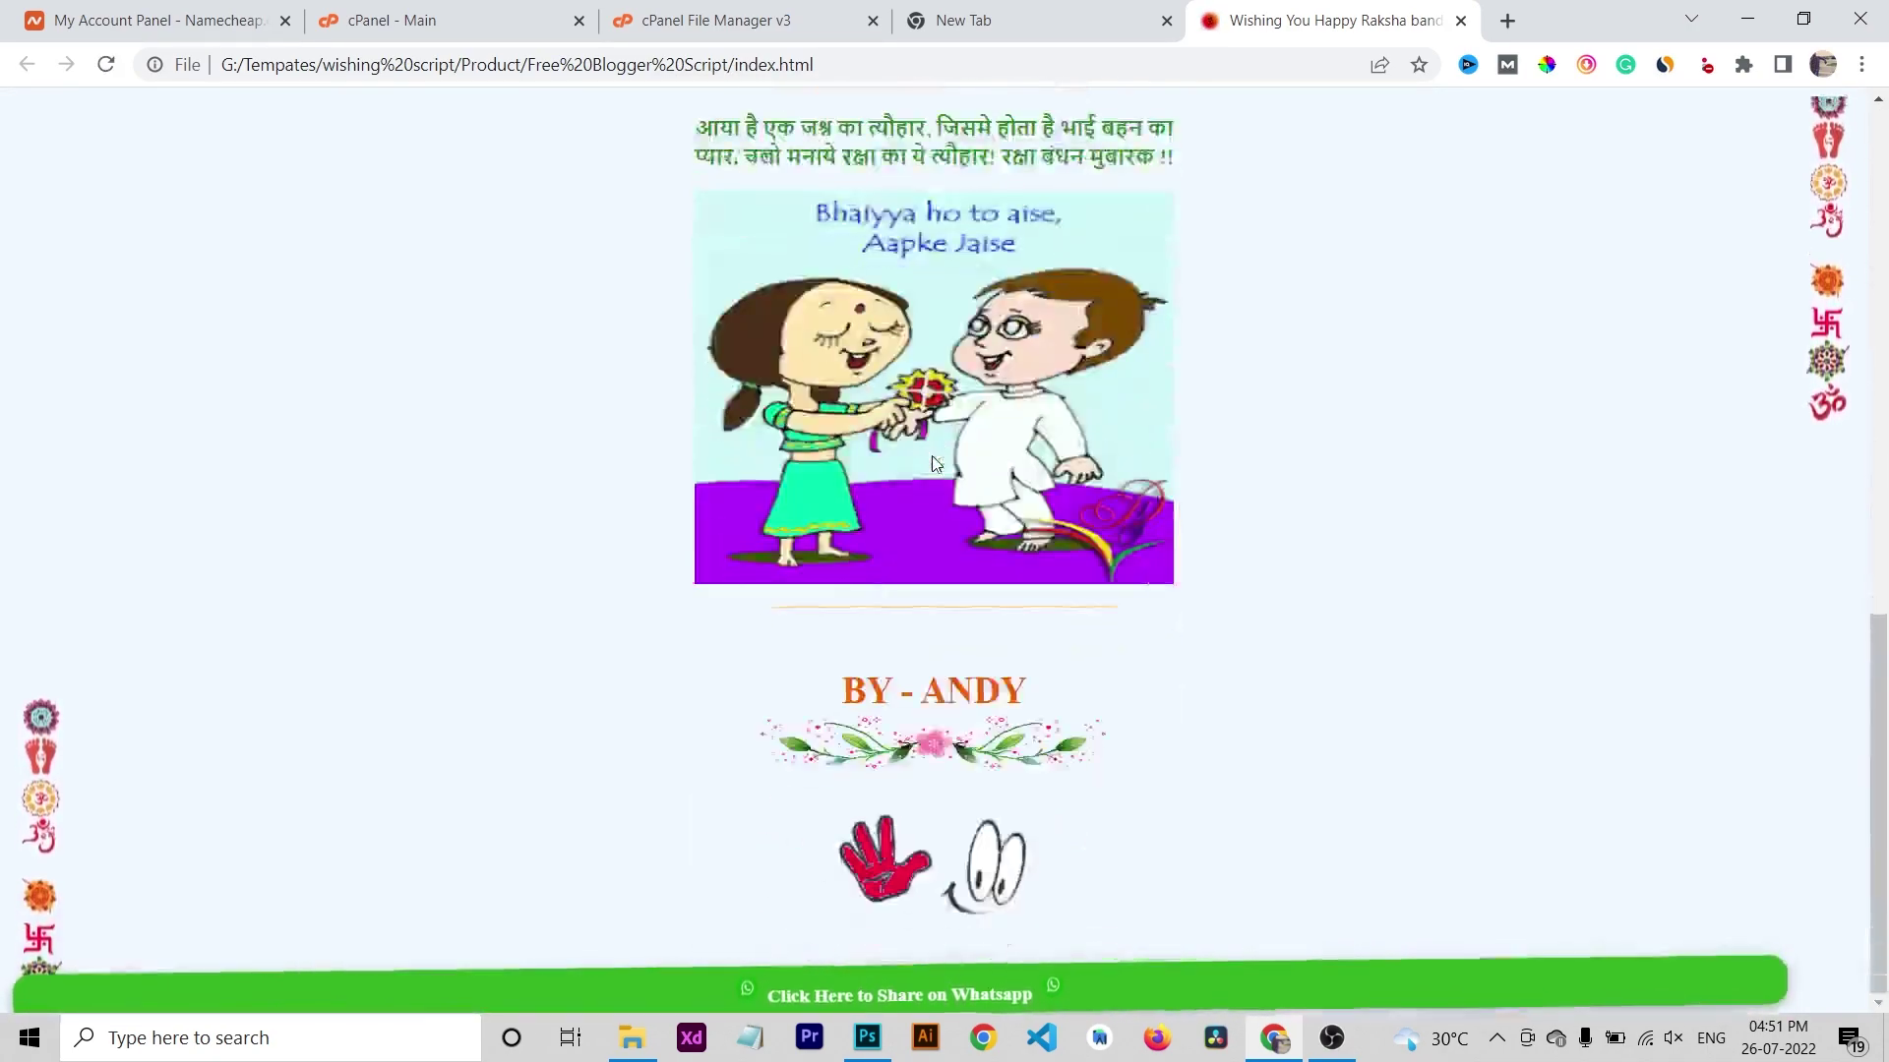
scroll(932, 463, "up", 13)
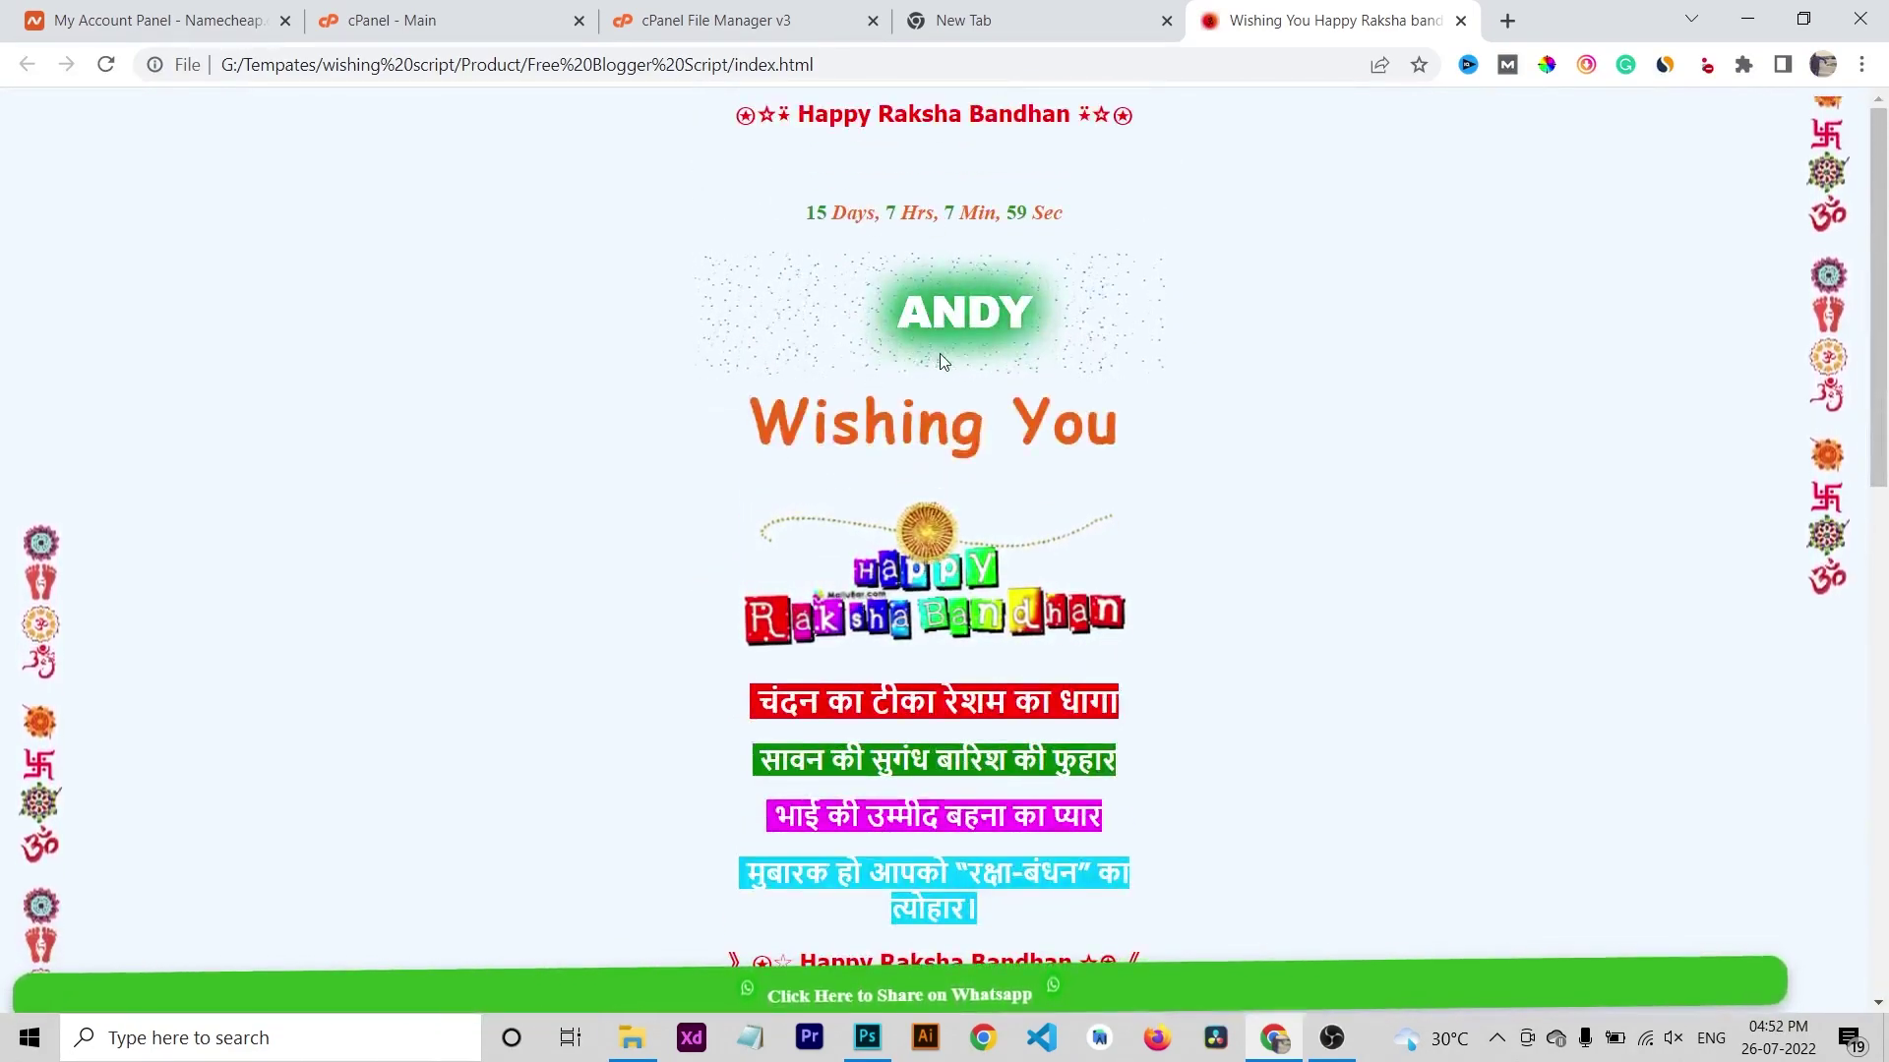
scroll(910, 443, "down", 12)
scroll(913, 470, "up", 12)
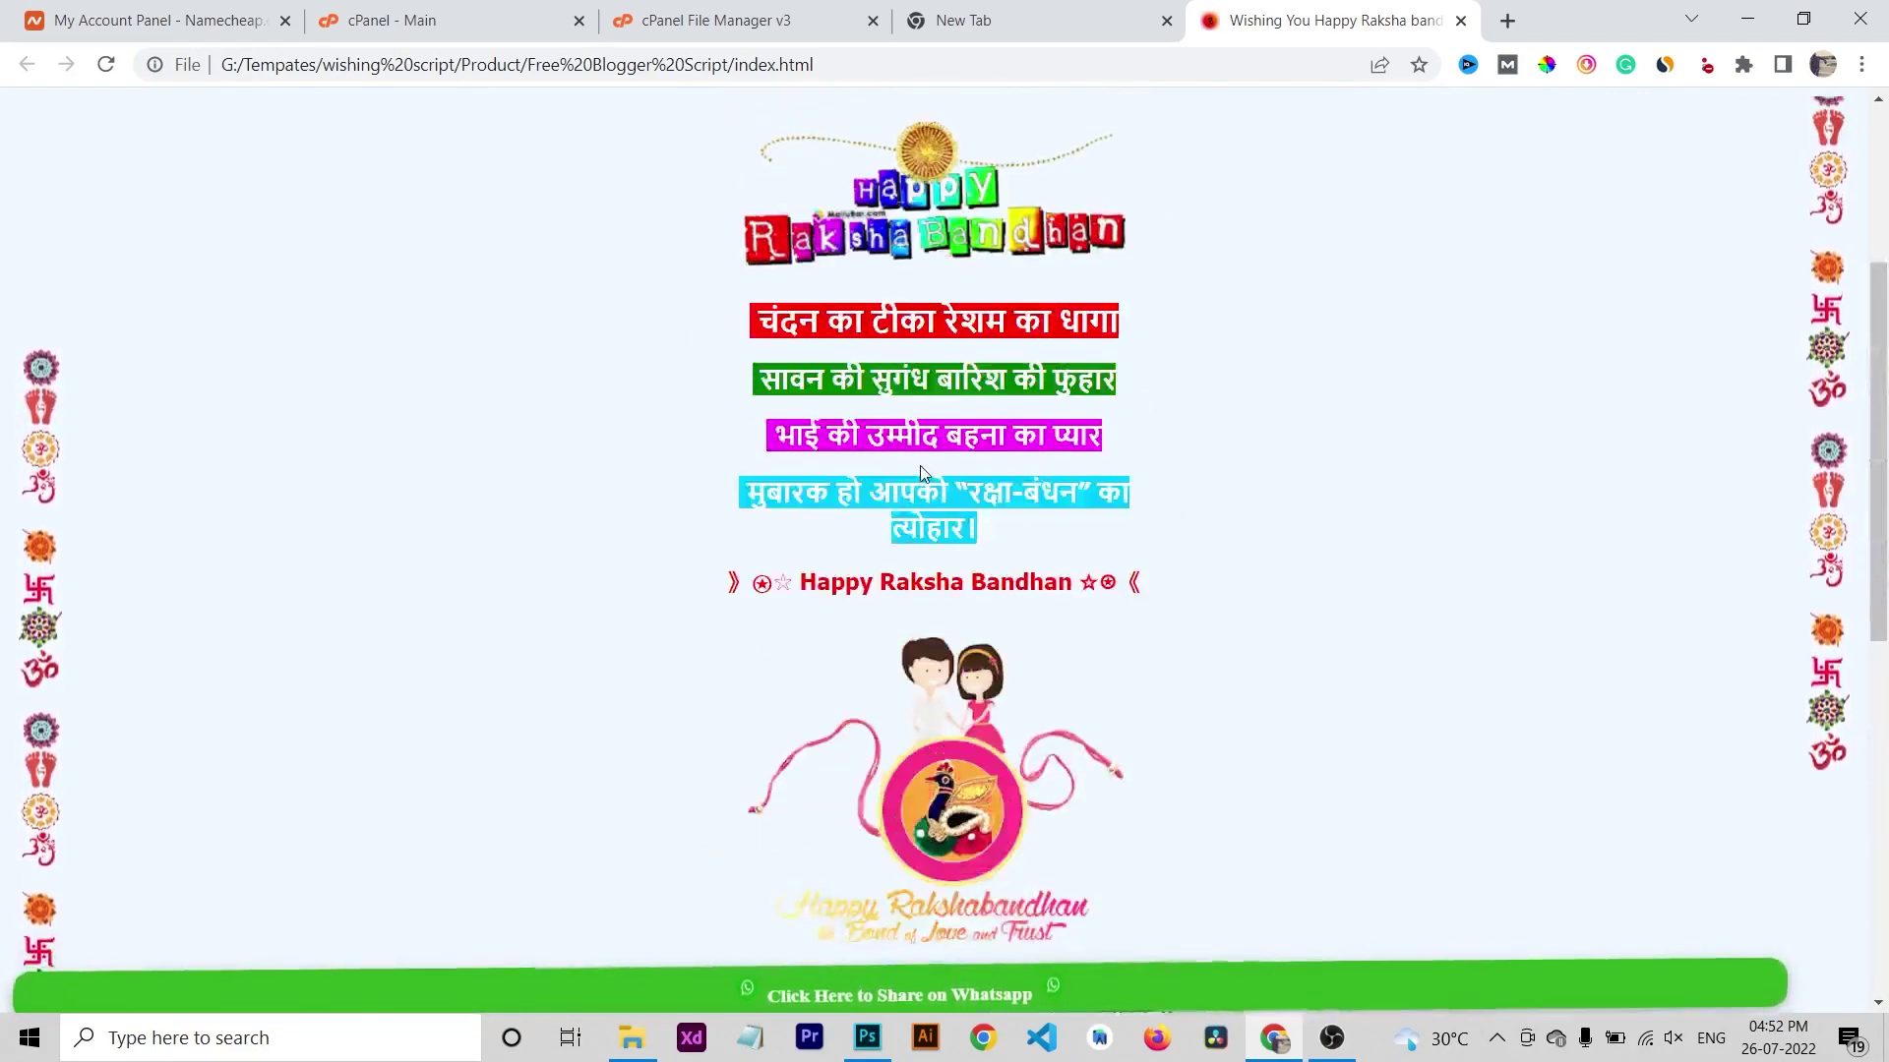
left_click_drag(798, 113, 1079, 114)
left_click(821, 212)
left_click_drag(820, 212, 1017, 187)
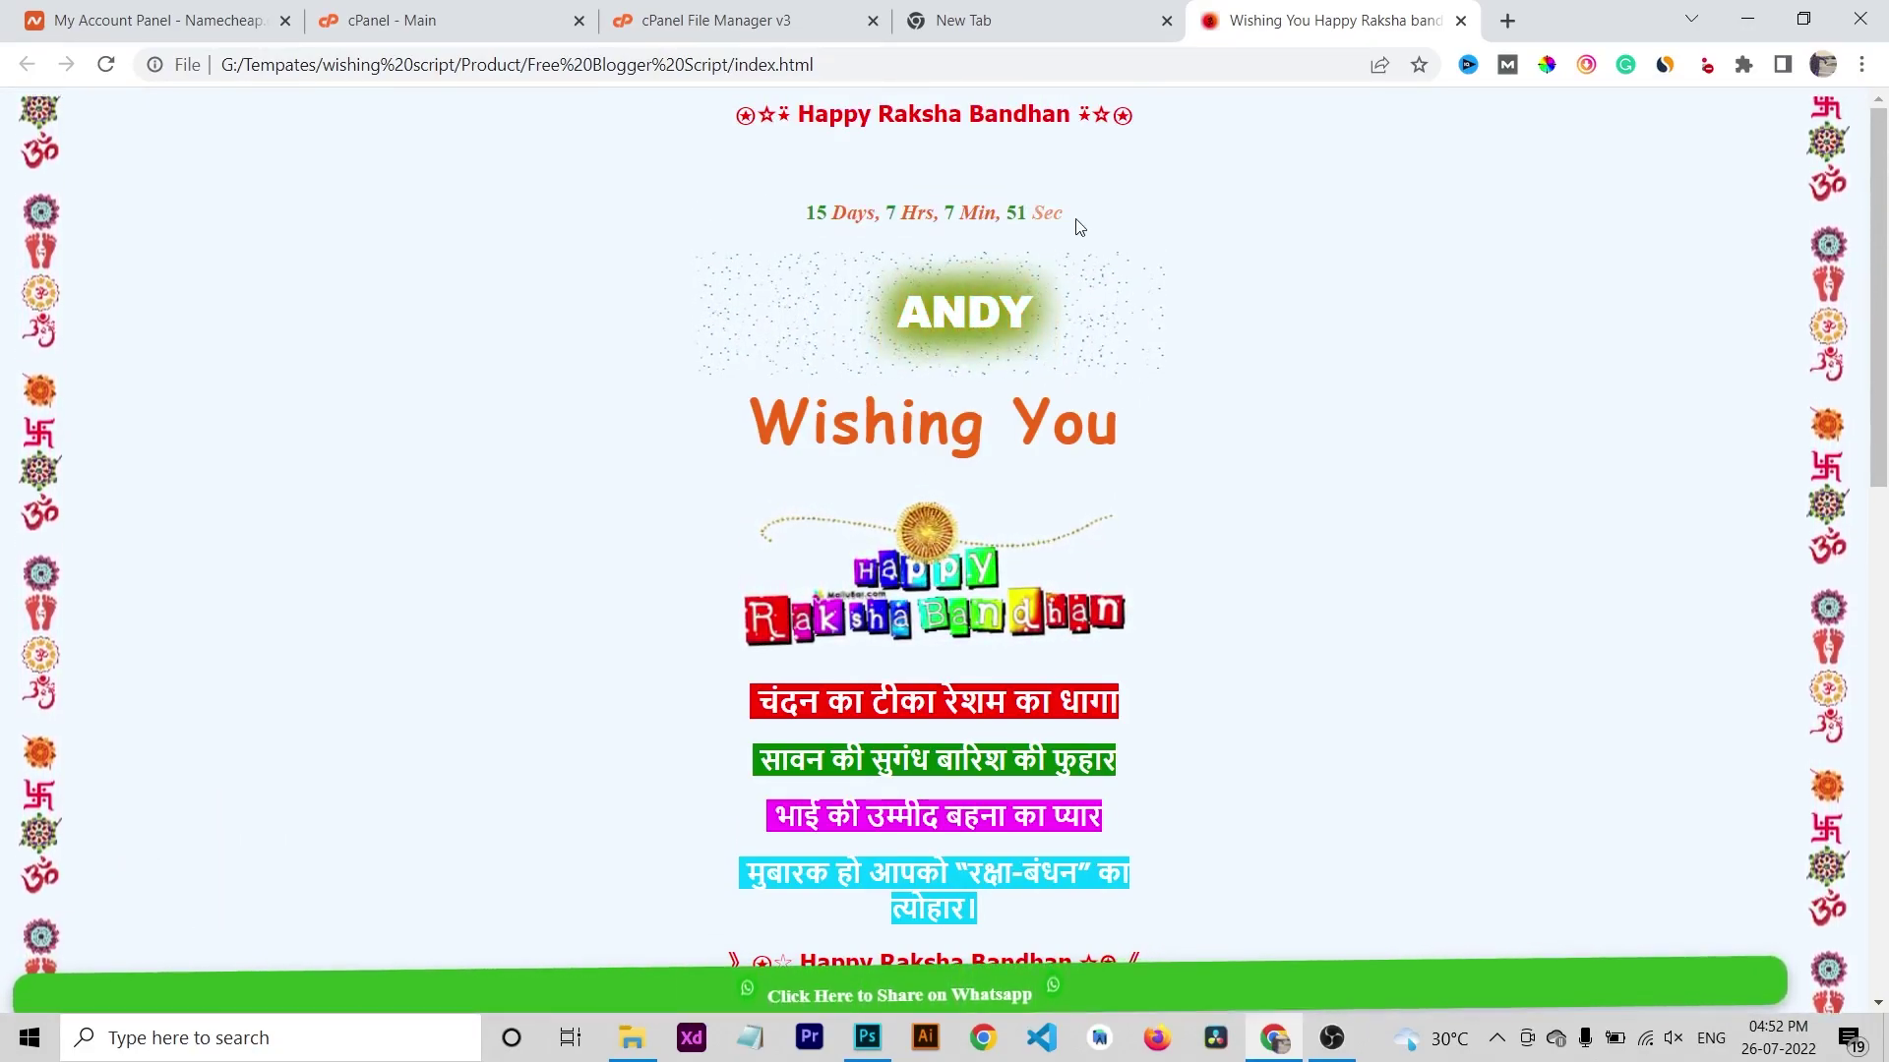
left_click_drag(809, 217, 967, 245)
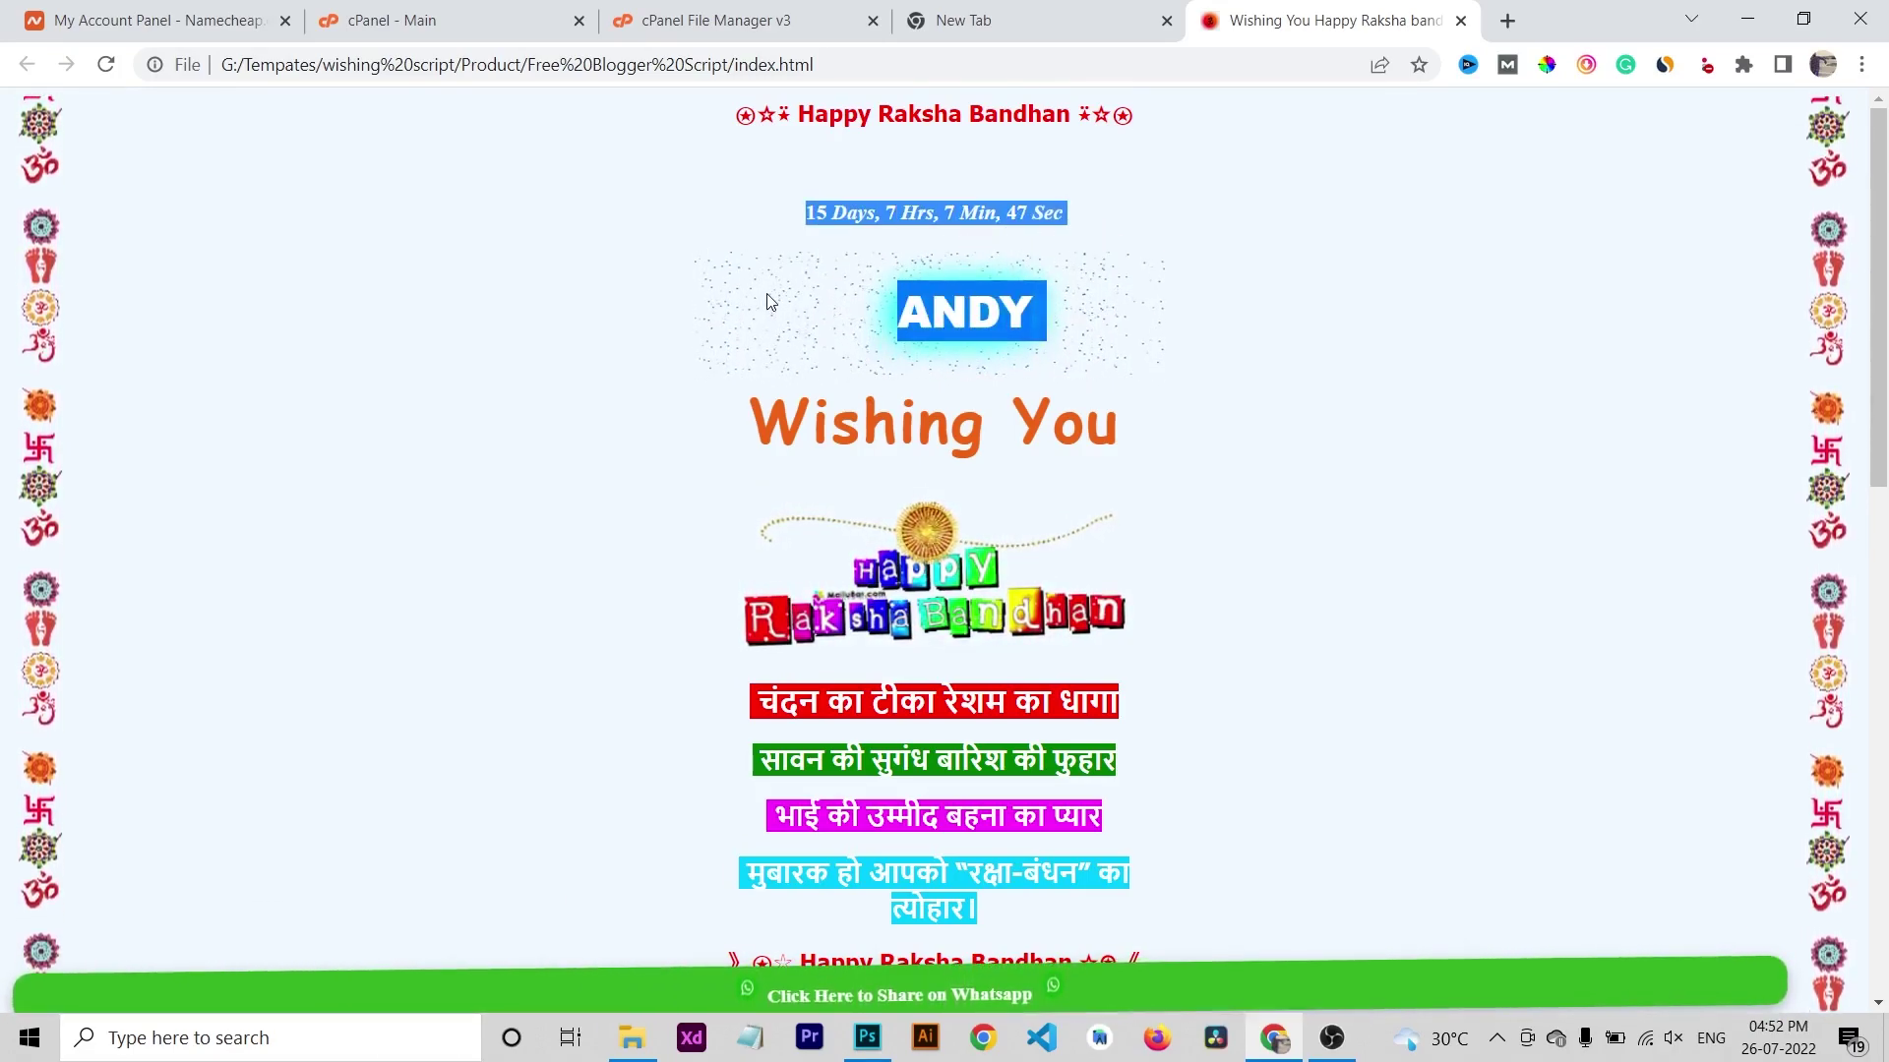
scroll(866, 372, "down", 3)
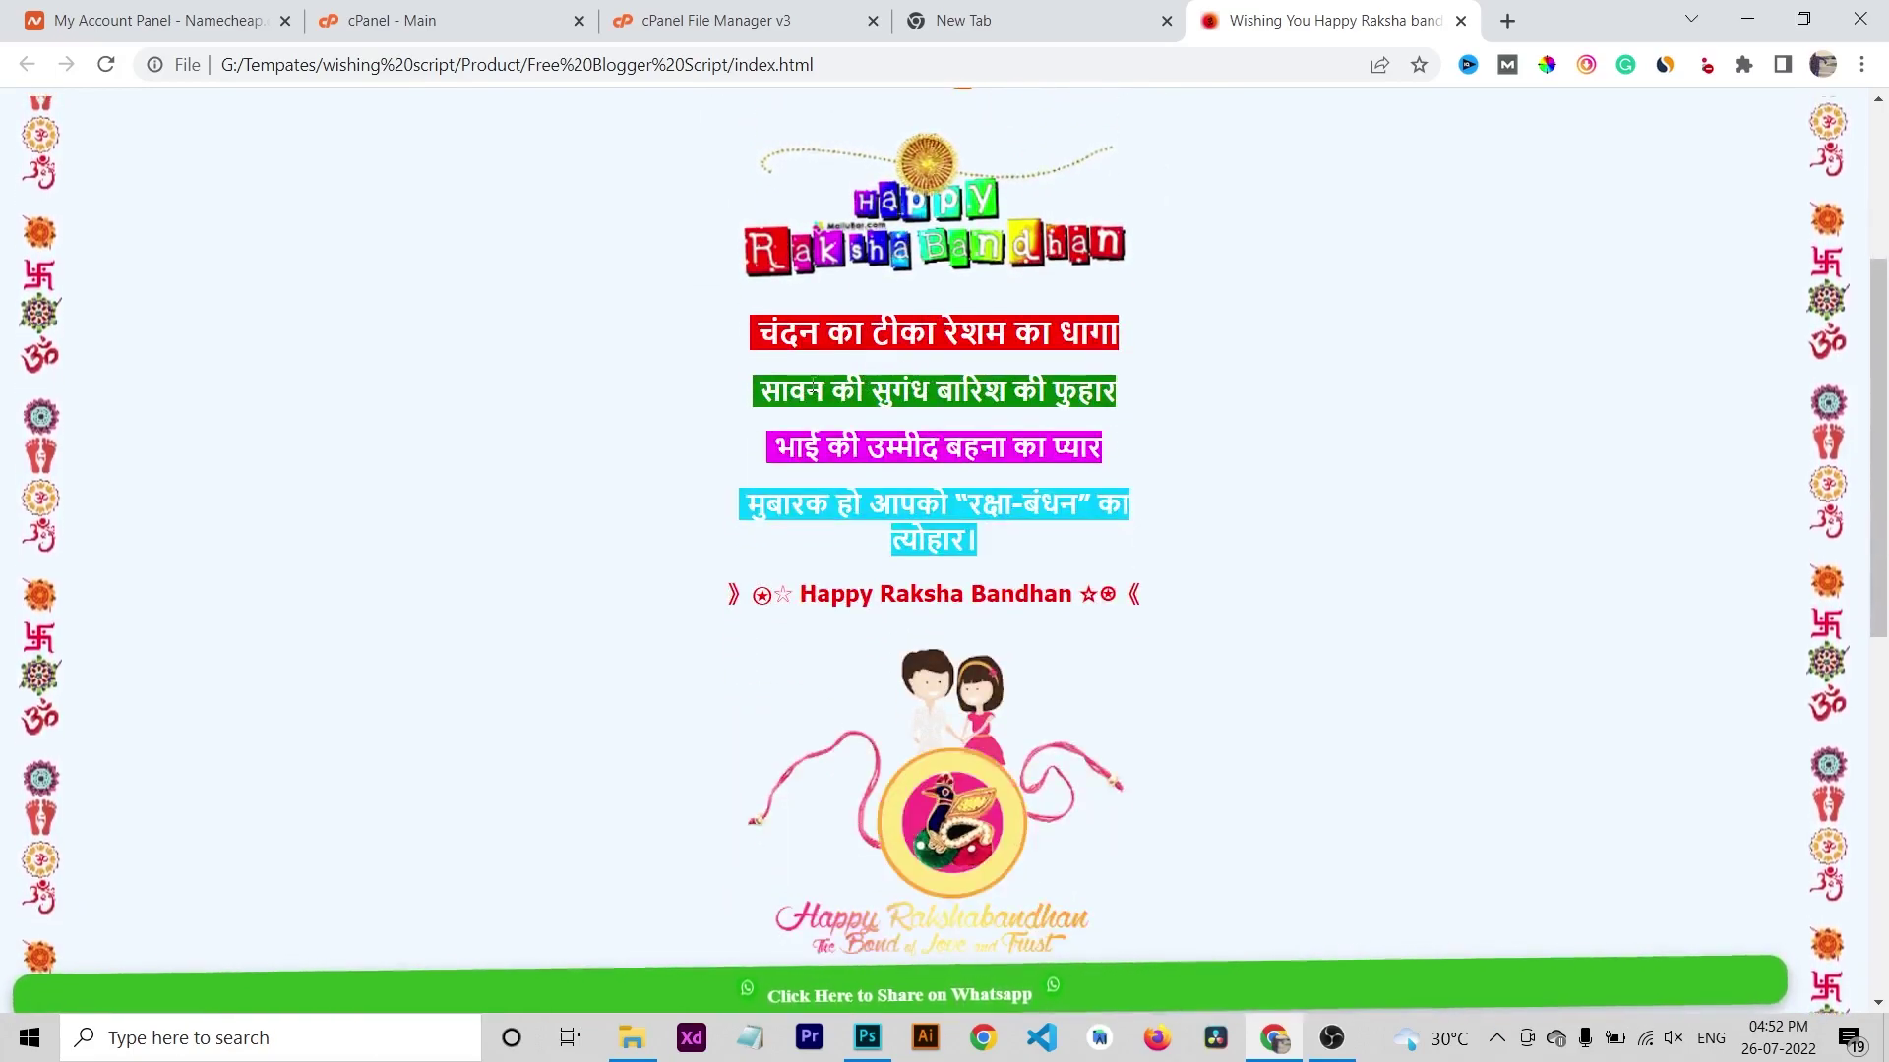
scroll(988, 426, "down", 1)
scroll(990, 427, "down", 8)
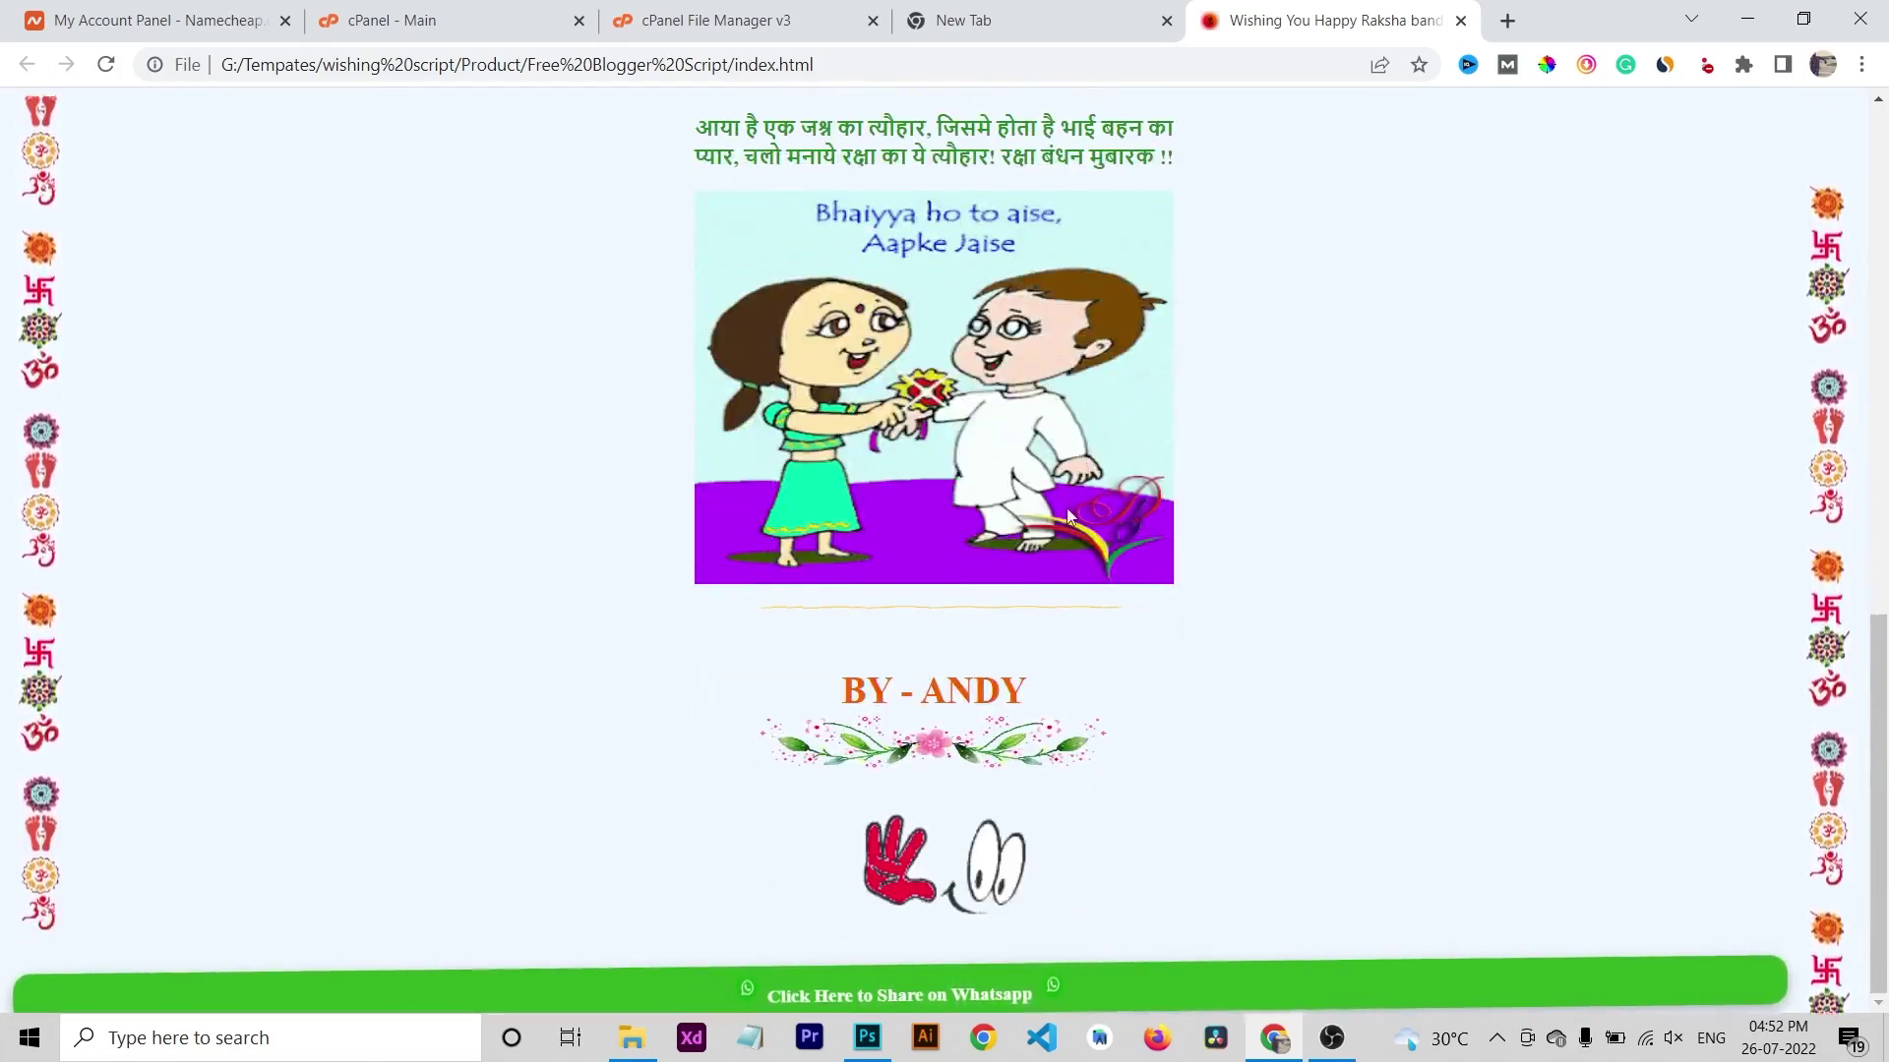
scroll(1044, 598, "up", 3)
scroll(1044, 598, "up", 5)
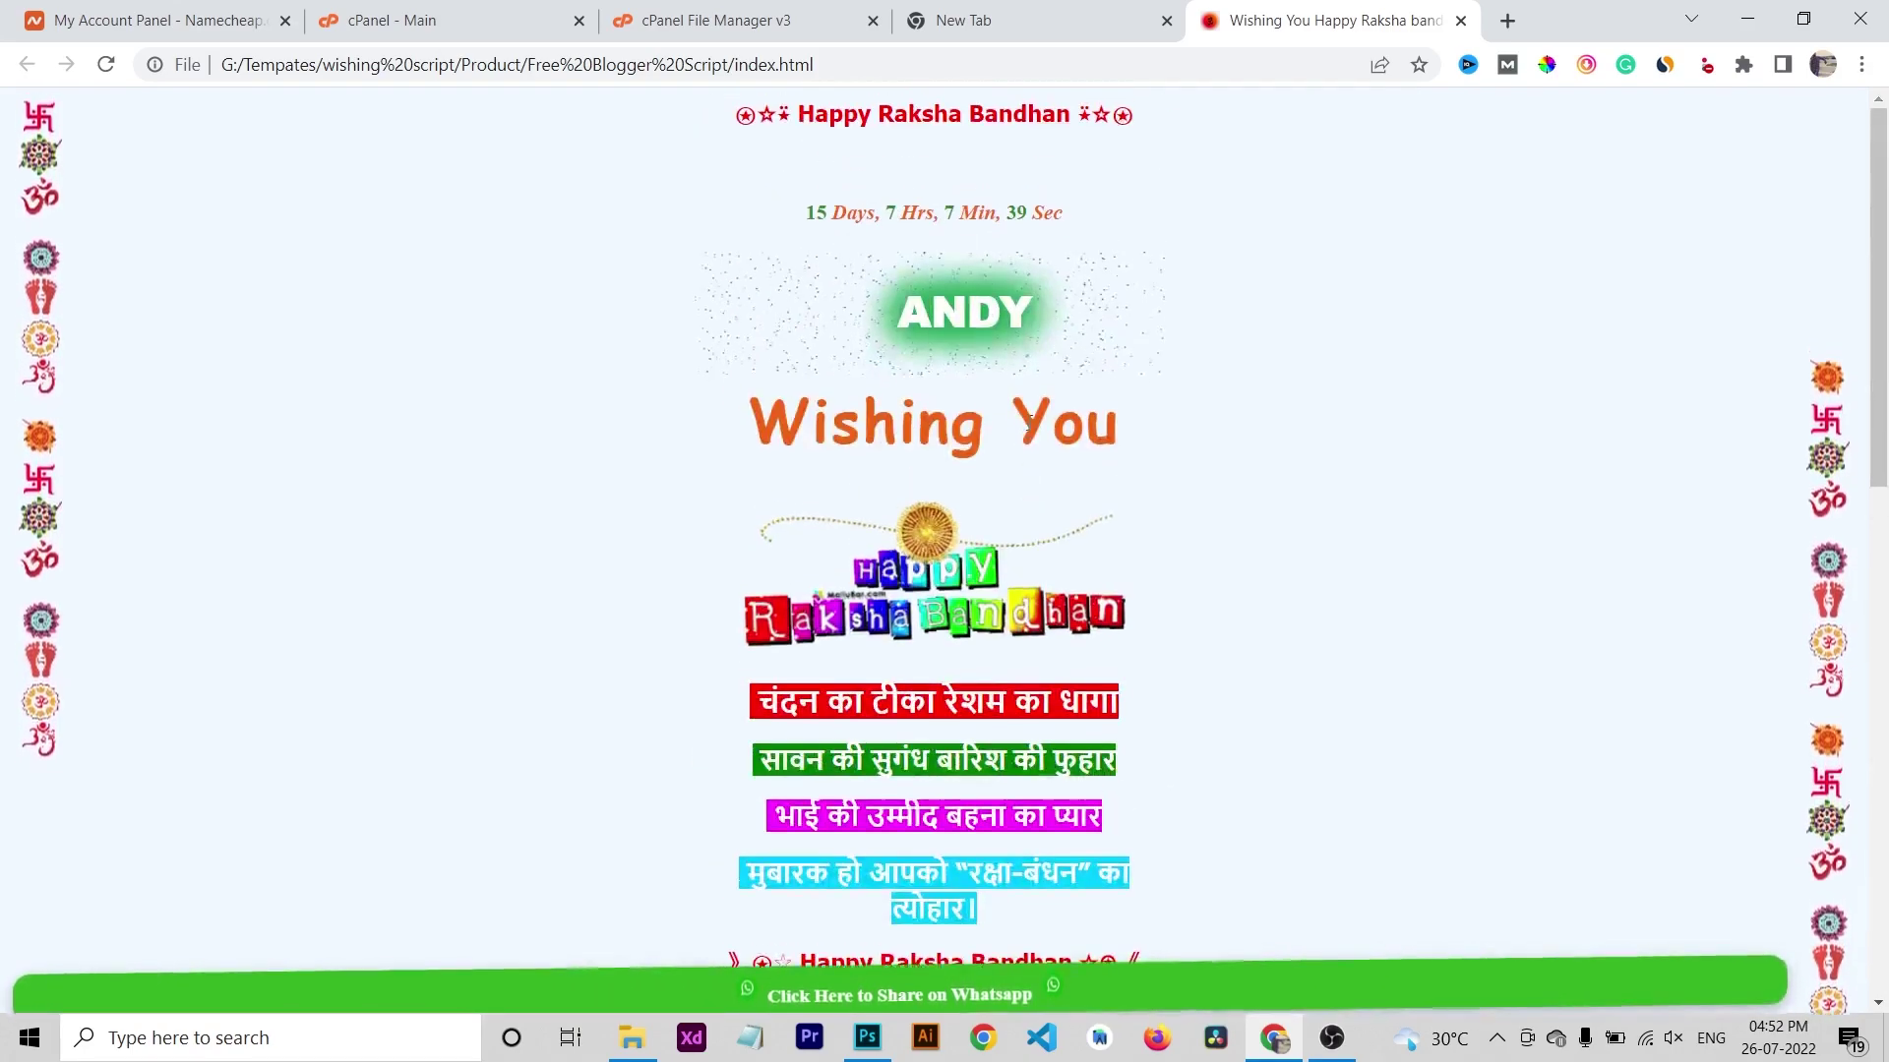
scroll(1105, 484, "down", 10)
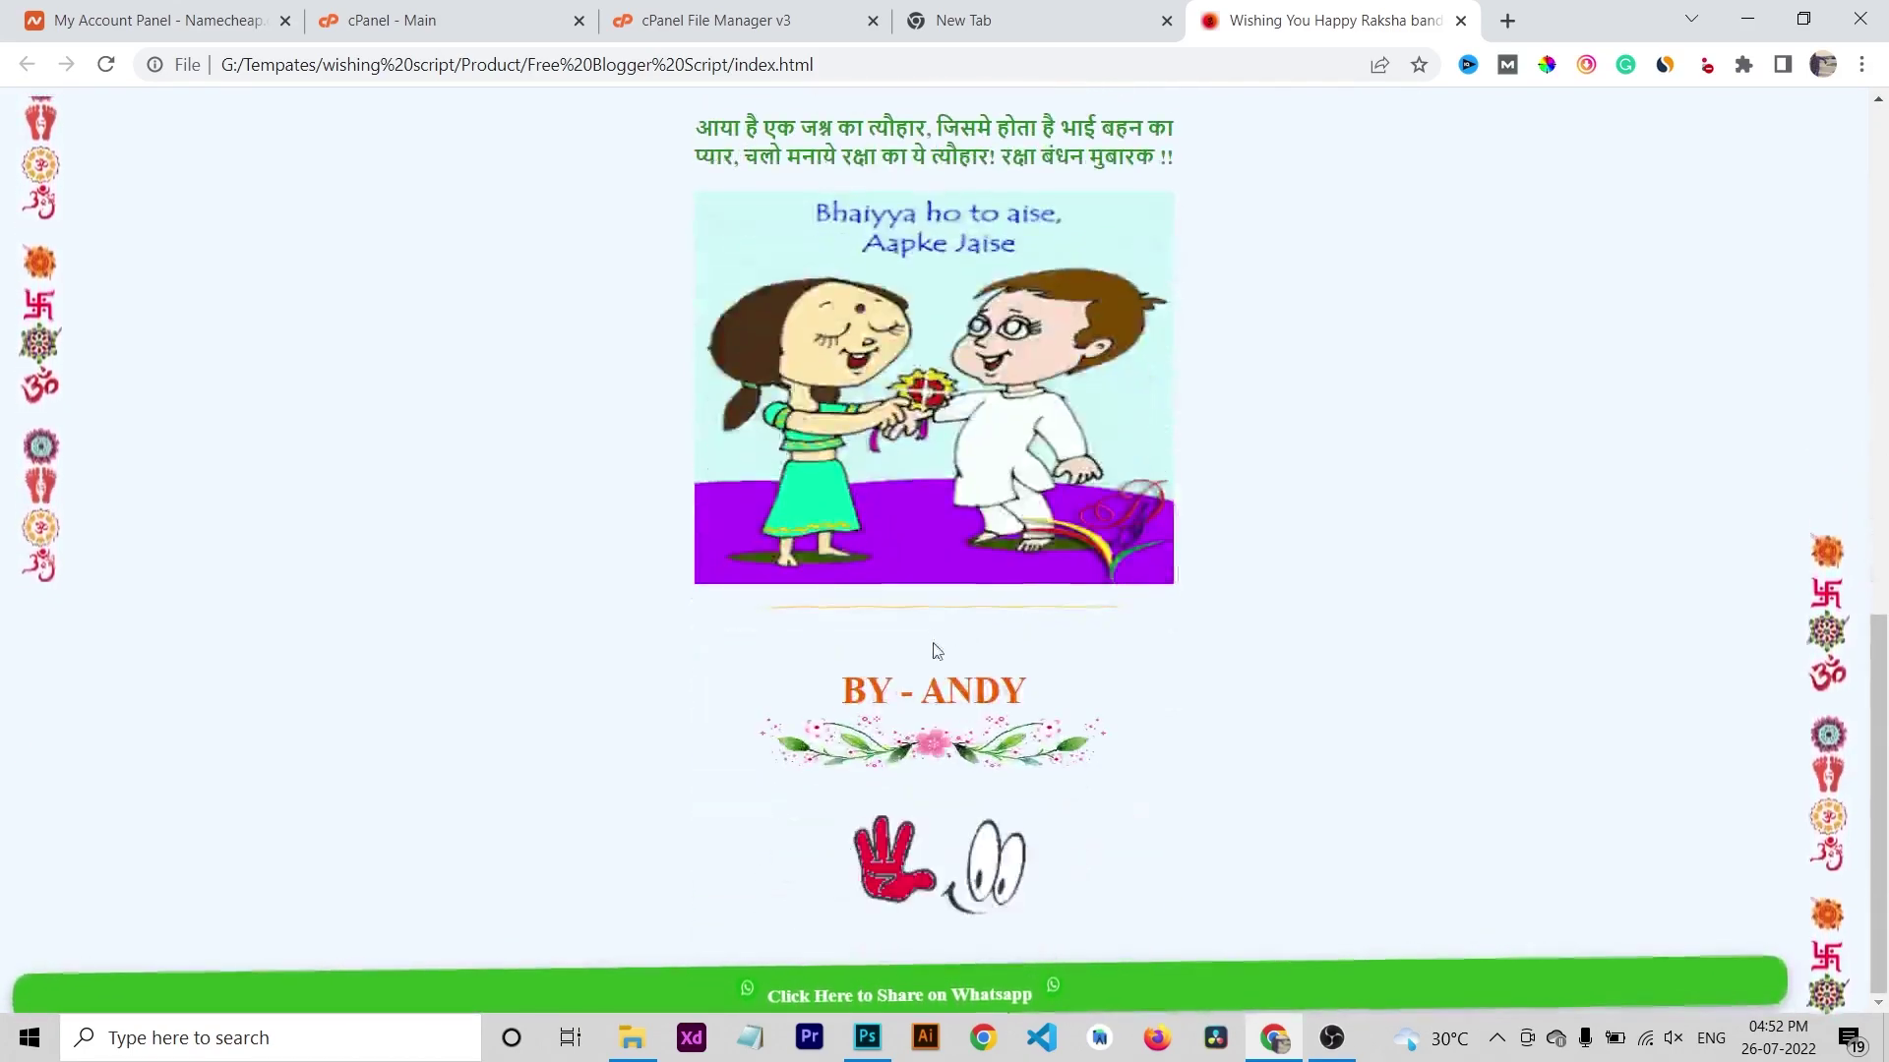
scroll(1098, 405, "up", 10)
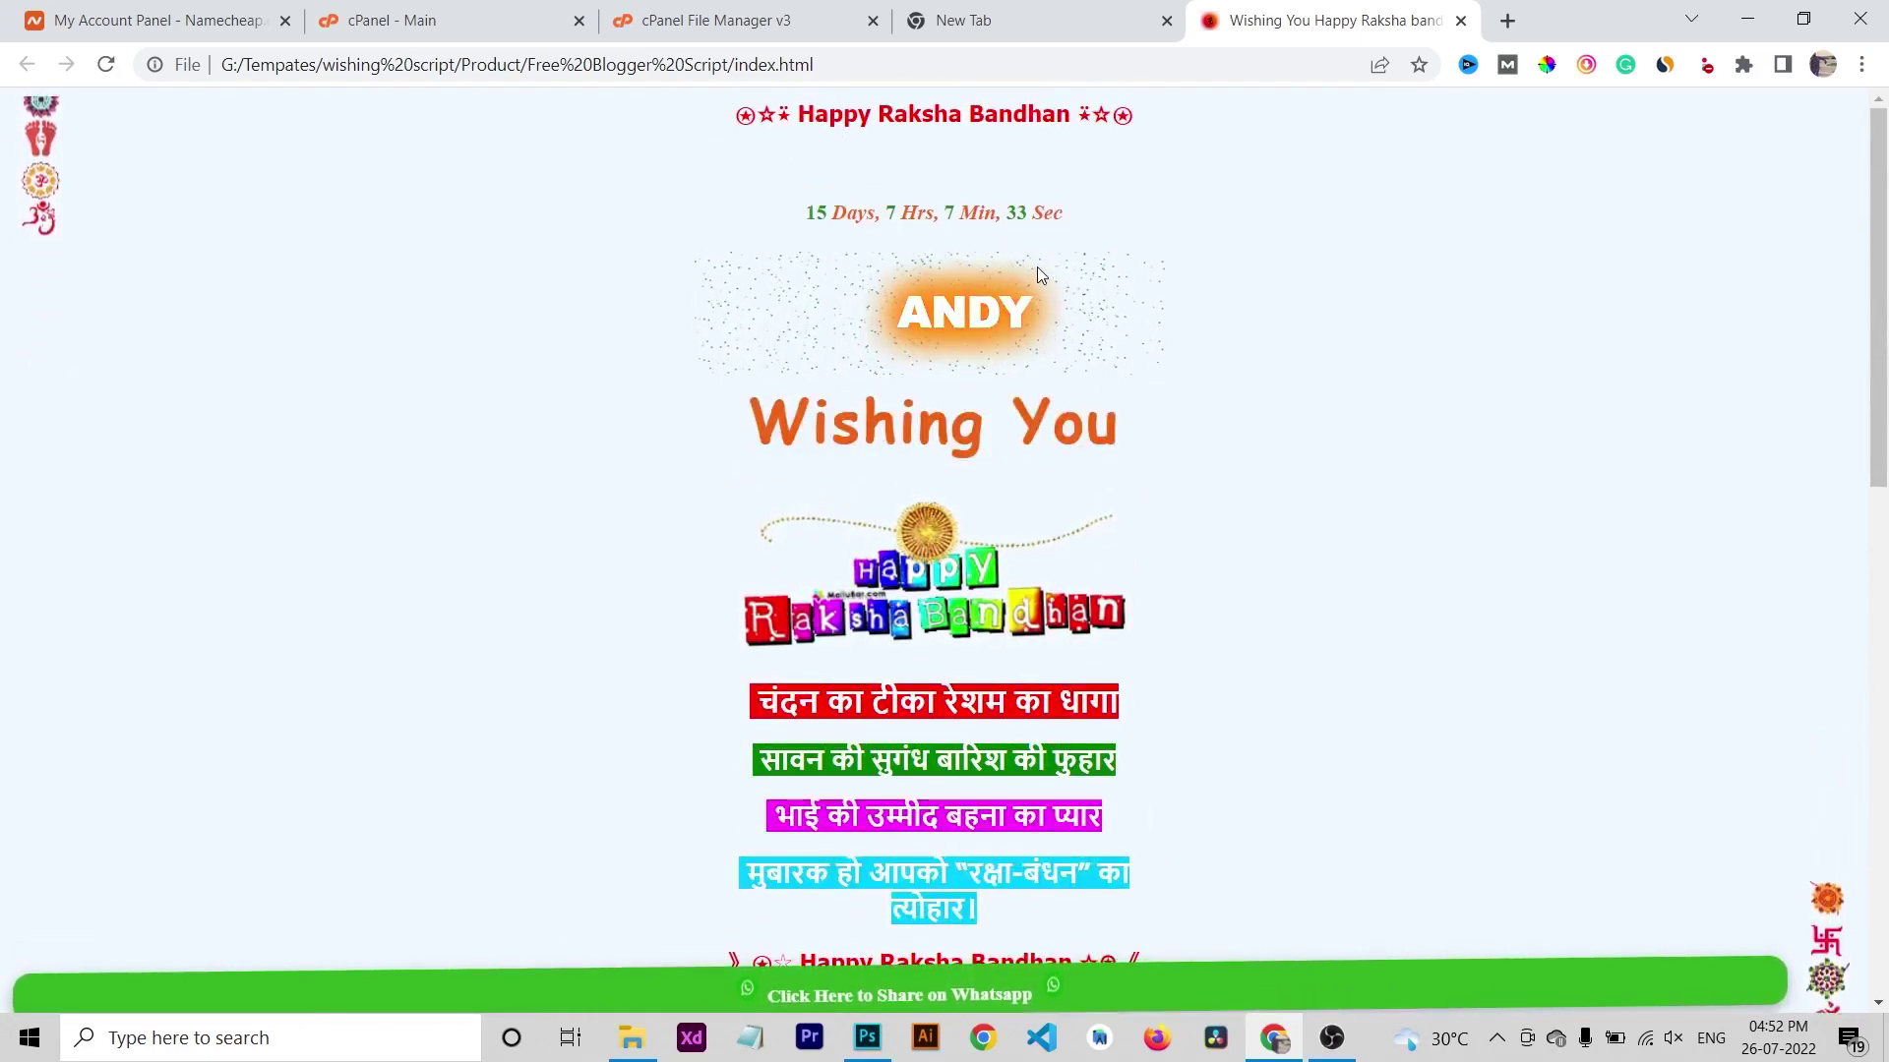
Upload index.html from the Free Blogger Script folder to public_html/test-site/rakhi in cPanel File Manager and return to the file list.
left_click(741, 32)
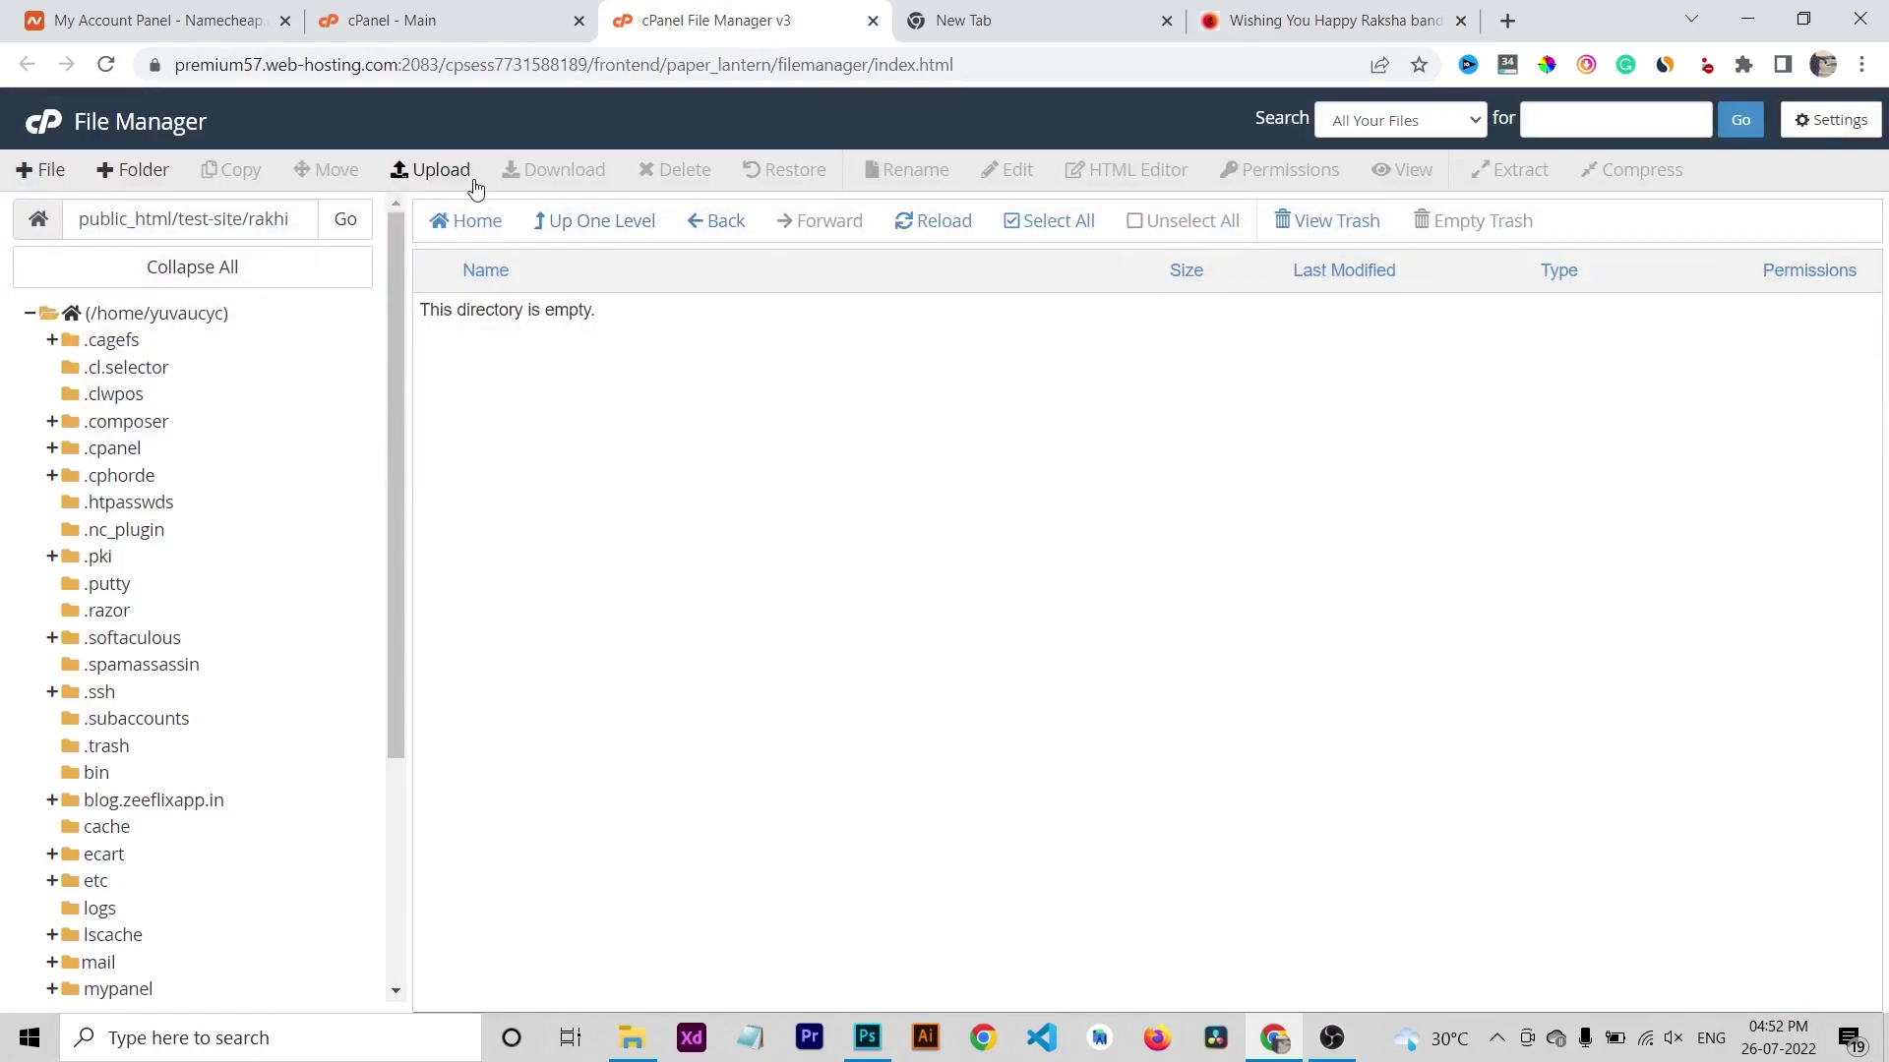
left_click(423, 177)
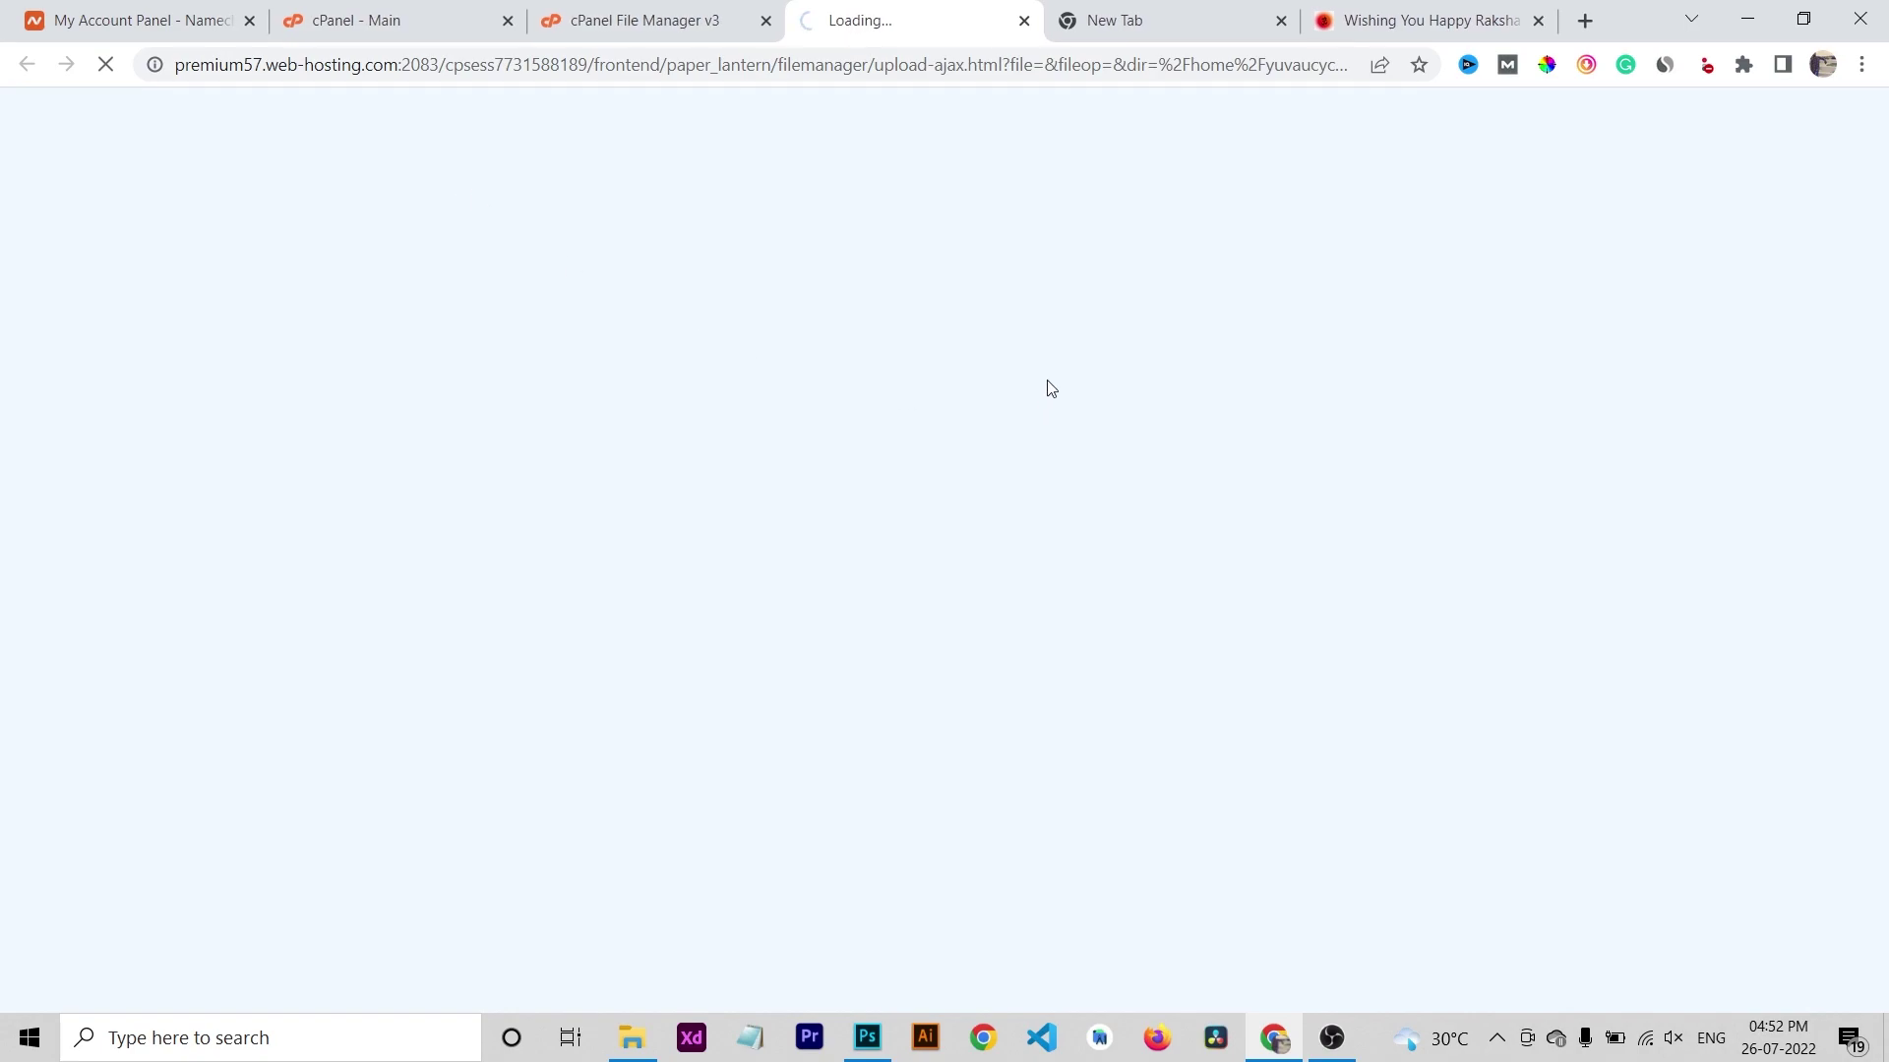
left_click(631, 1038)
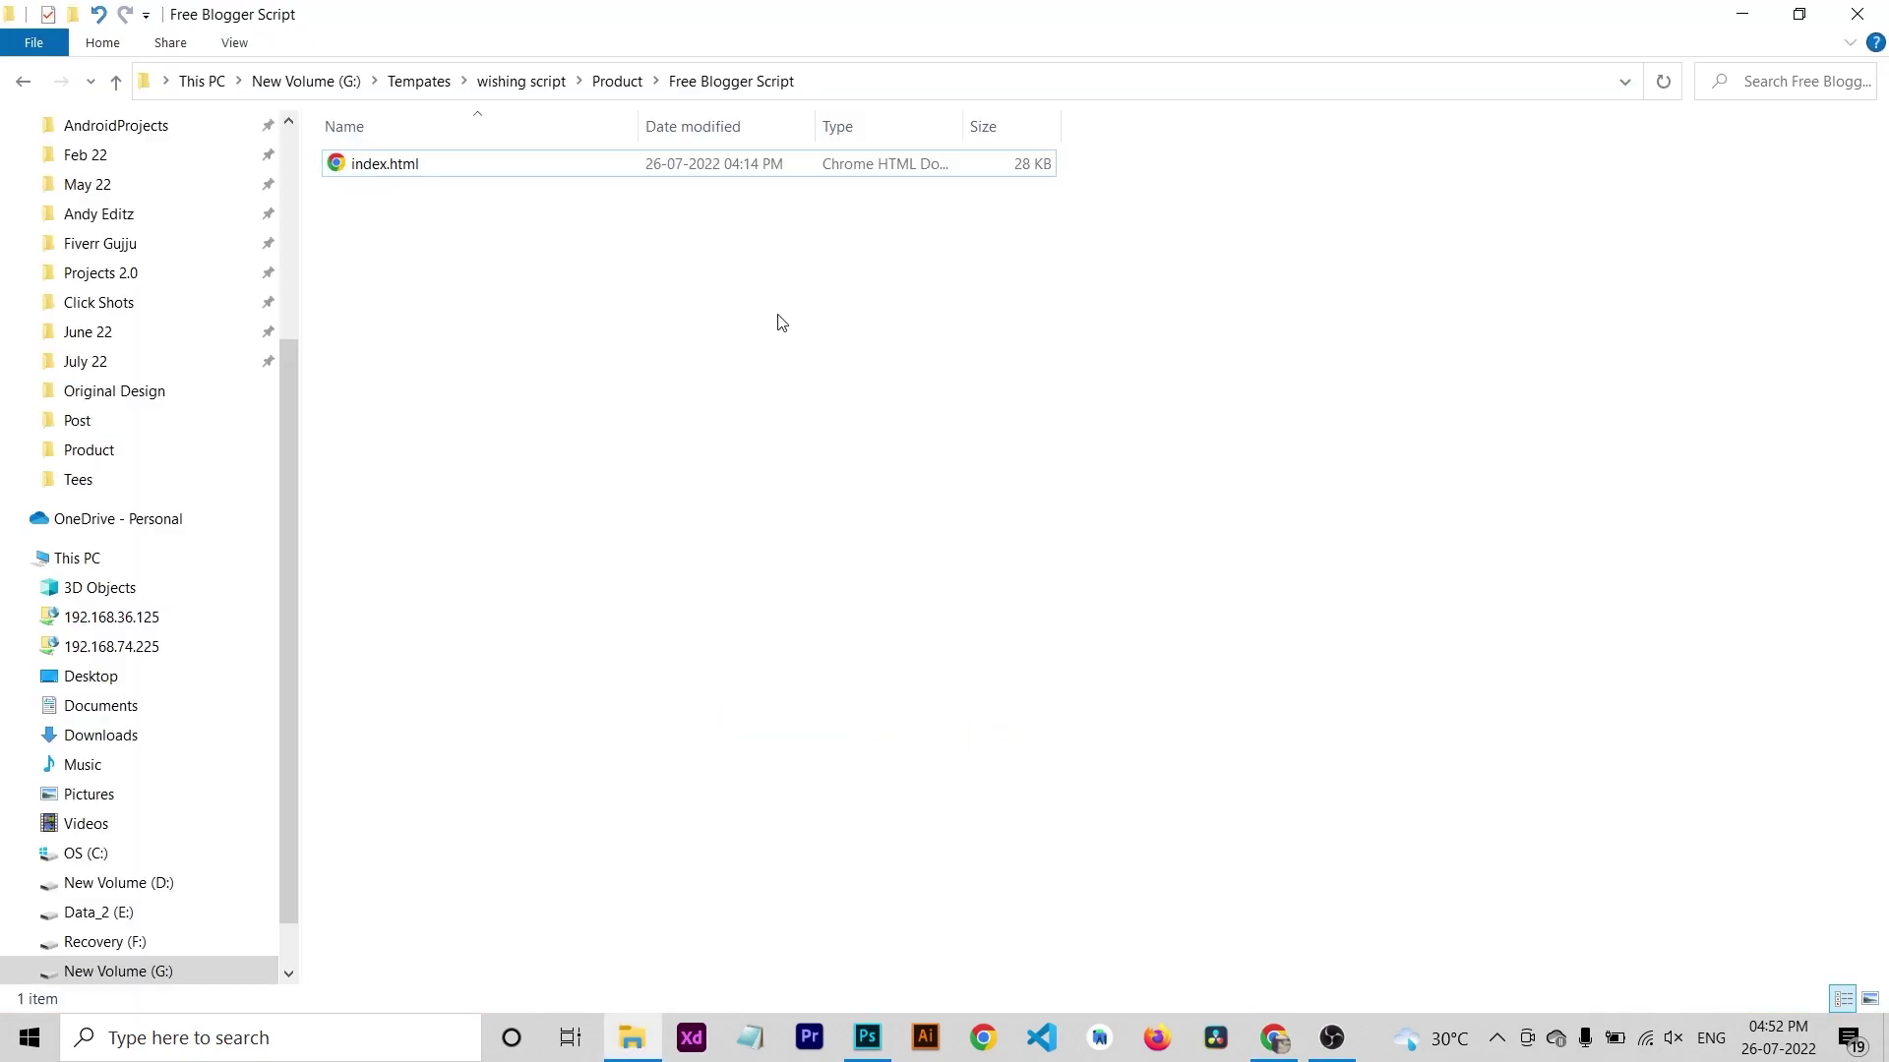
left_click_drag(390, 165, 425, 485)
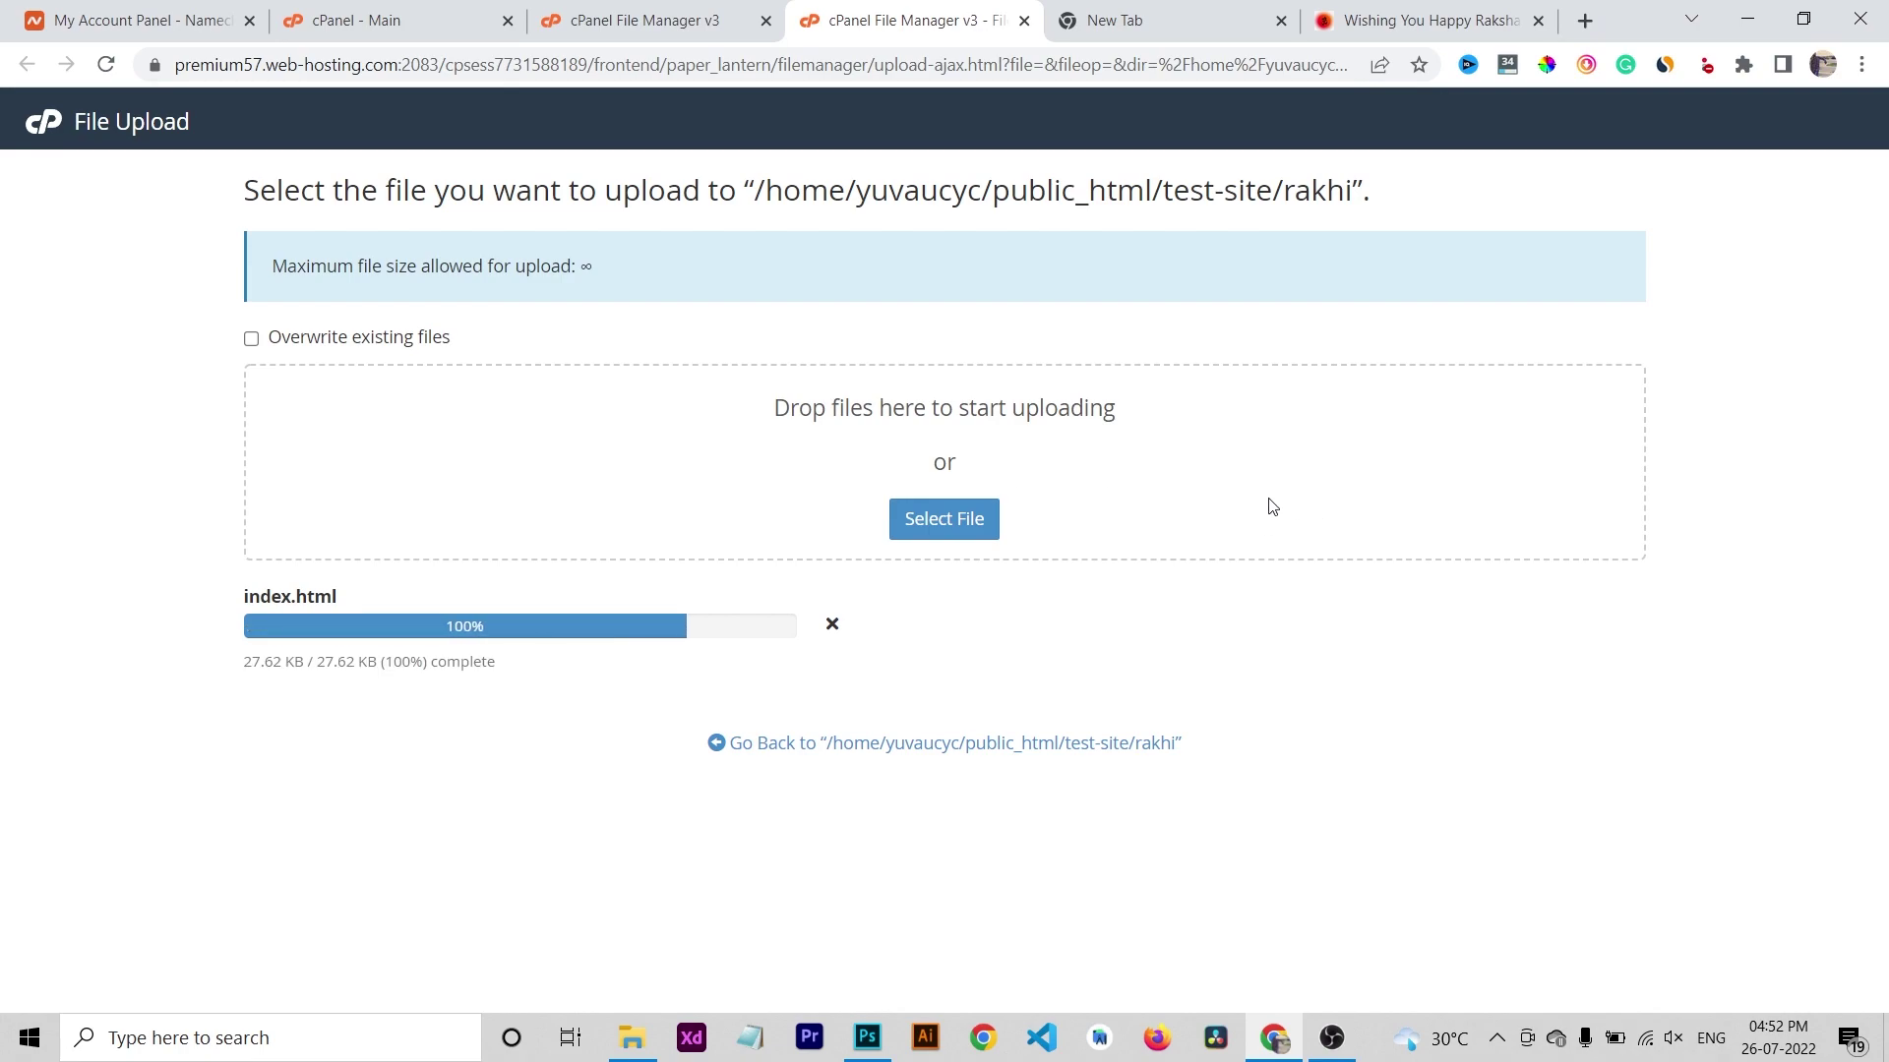
left_click(934, 745)
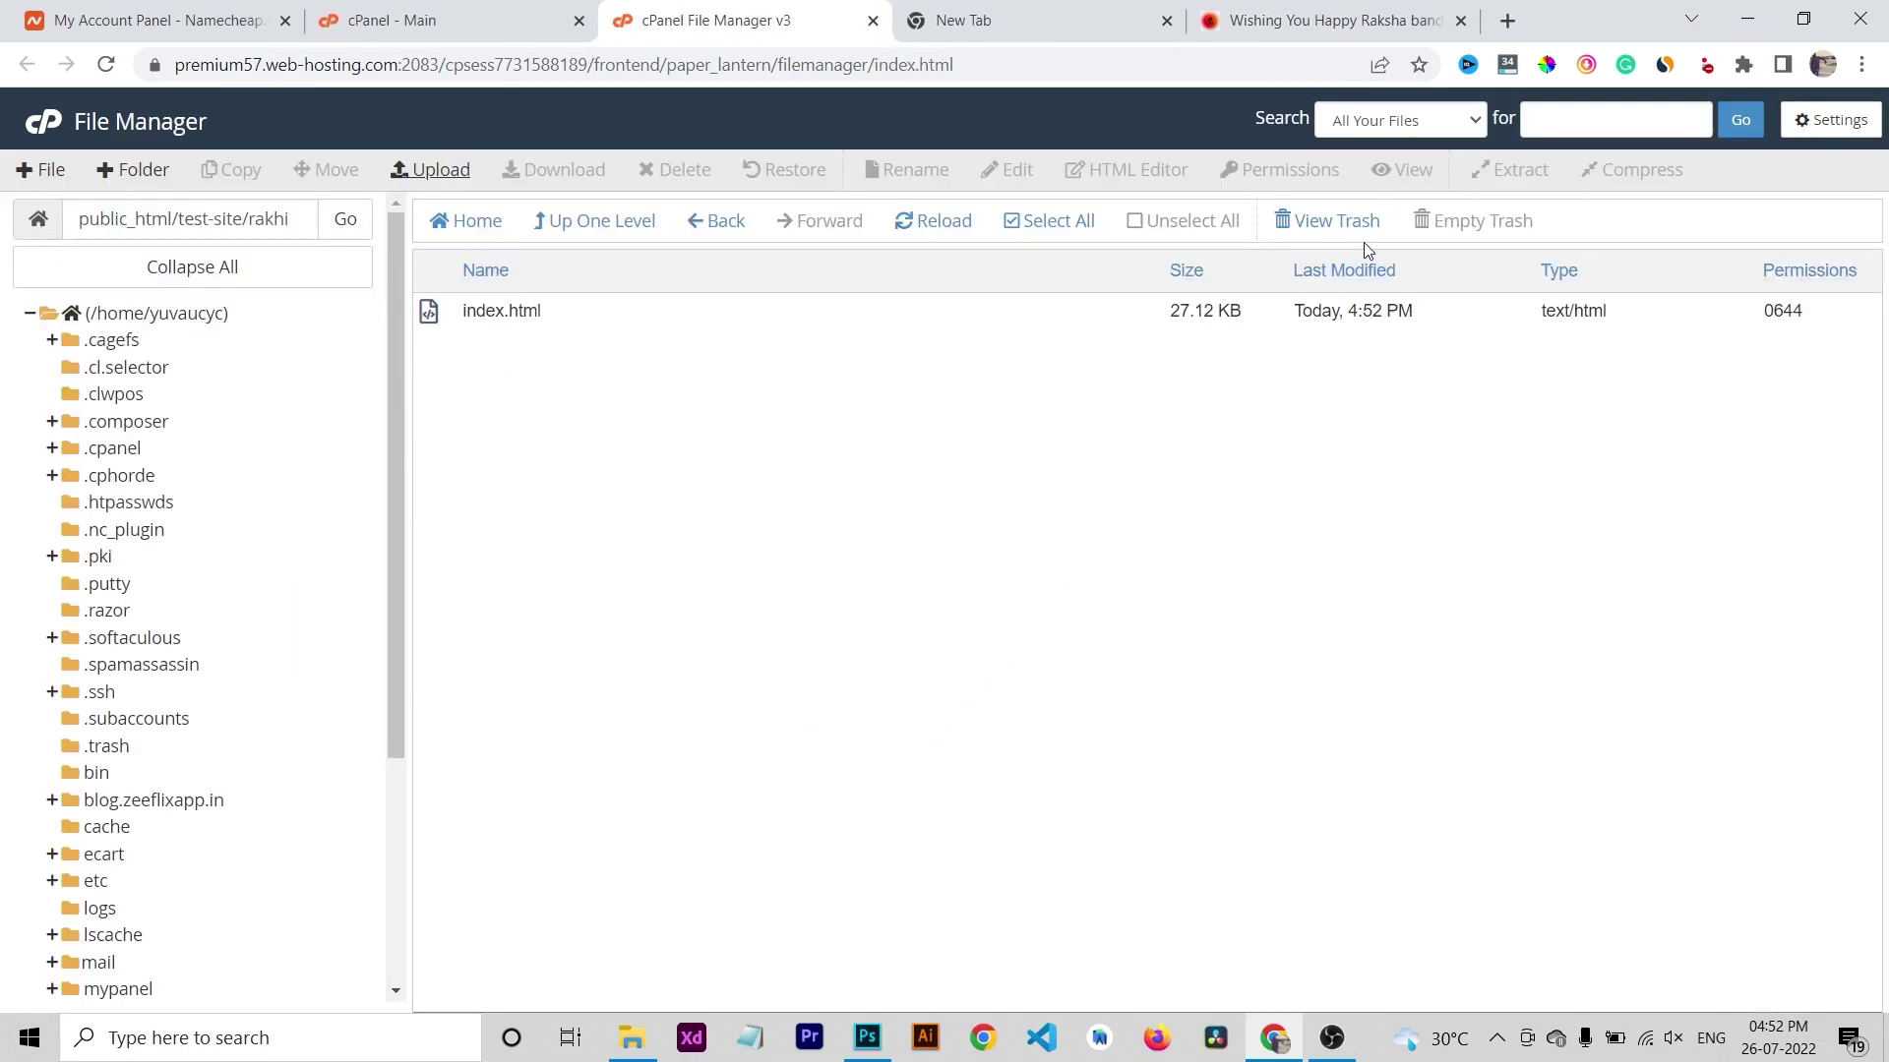
Open halfdeveloper.com/test-site/rakhi/ in the empty browser tab and submit YYY as the name.
left_click(1011, 33)
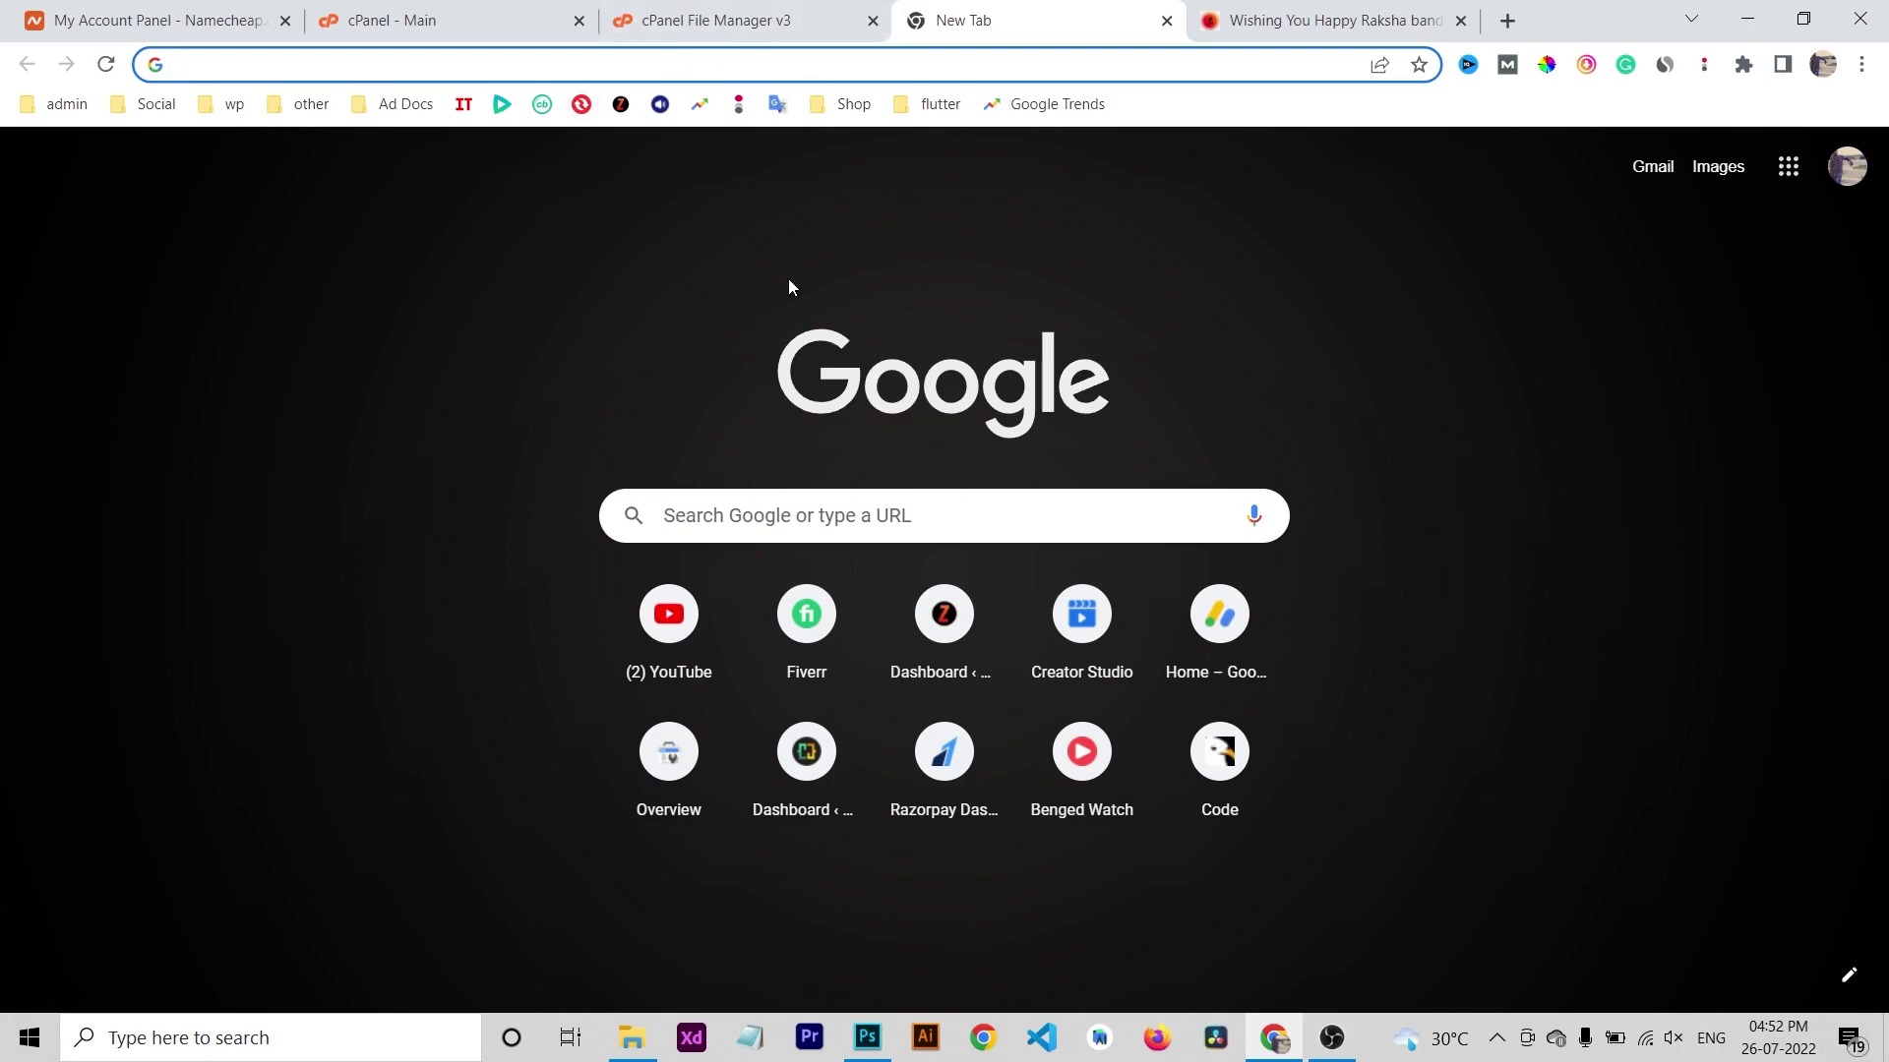
type("halfdeveloper.com")
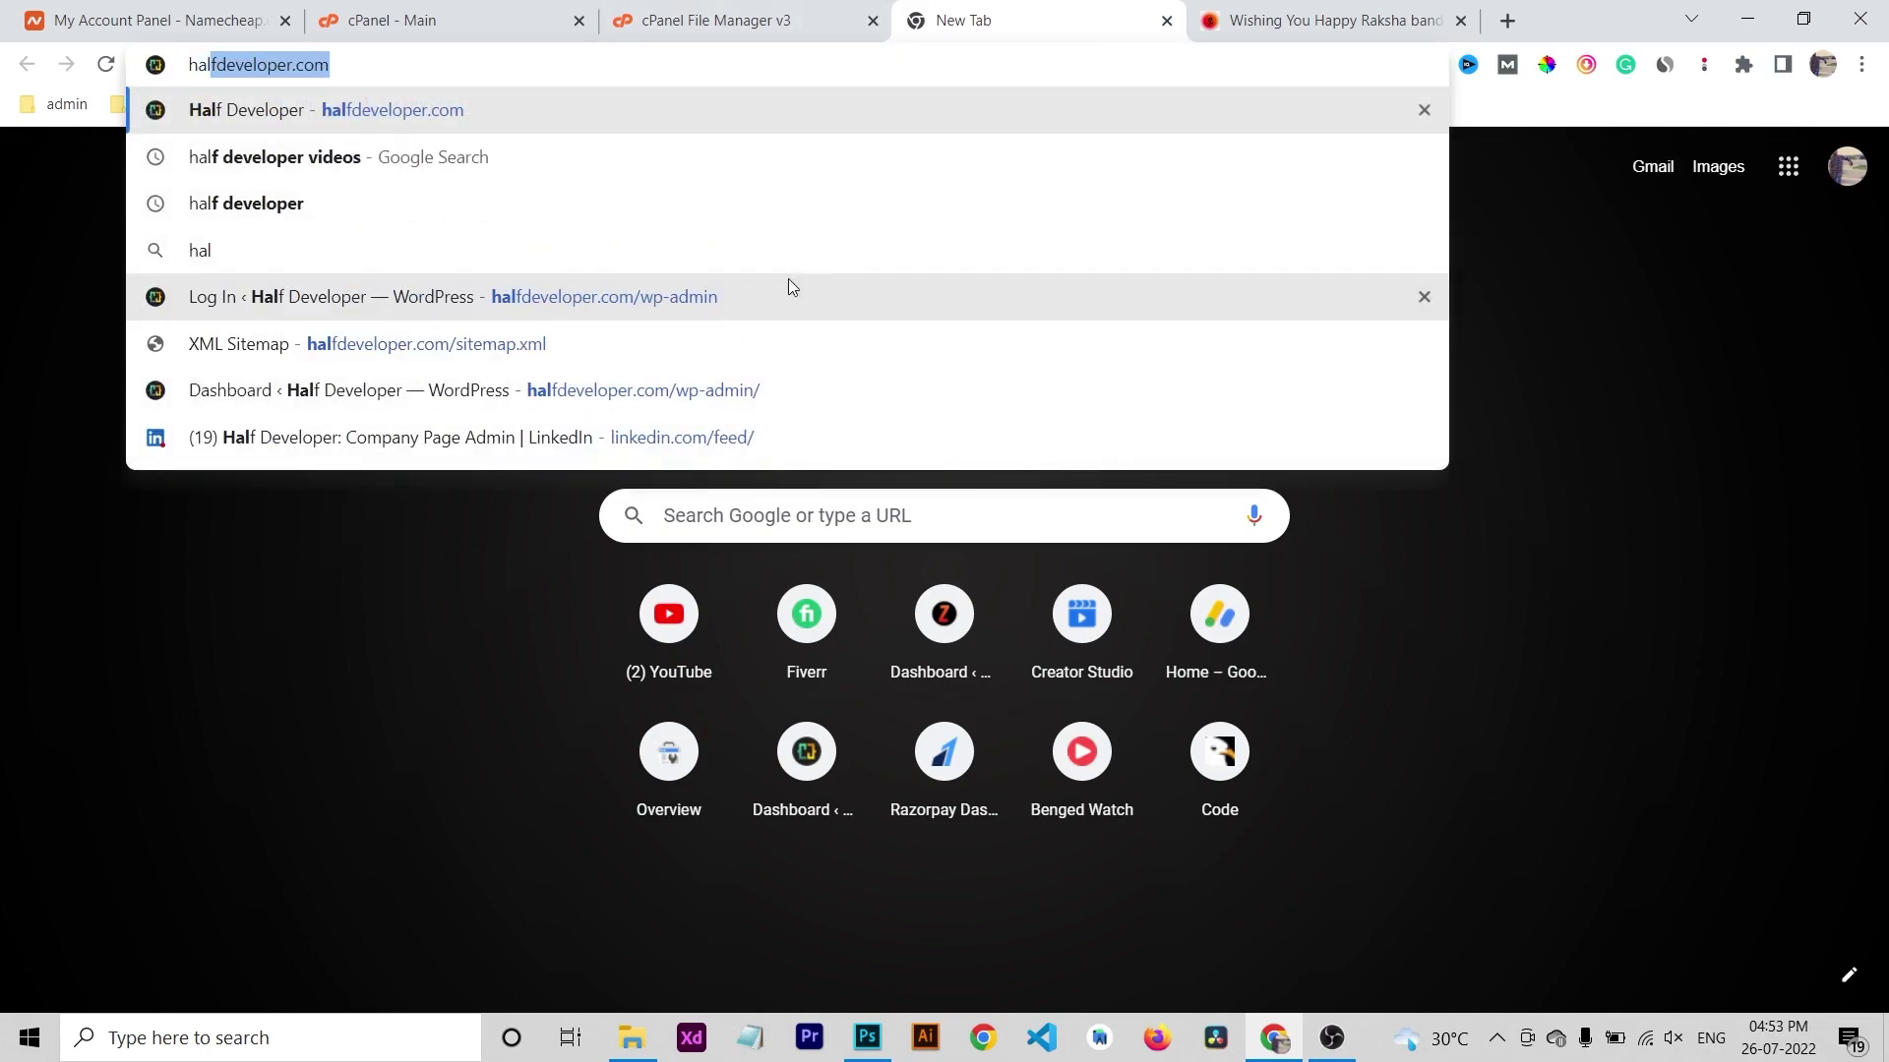
key("Down")
key("Down")
key("Down")
key("Down")
key("Return")
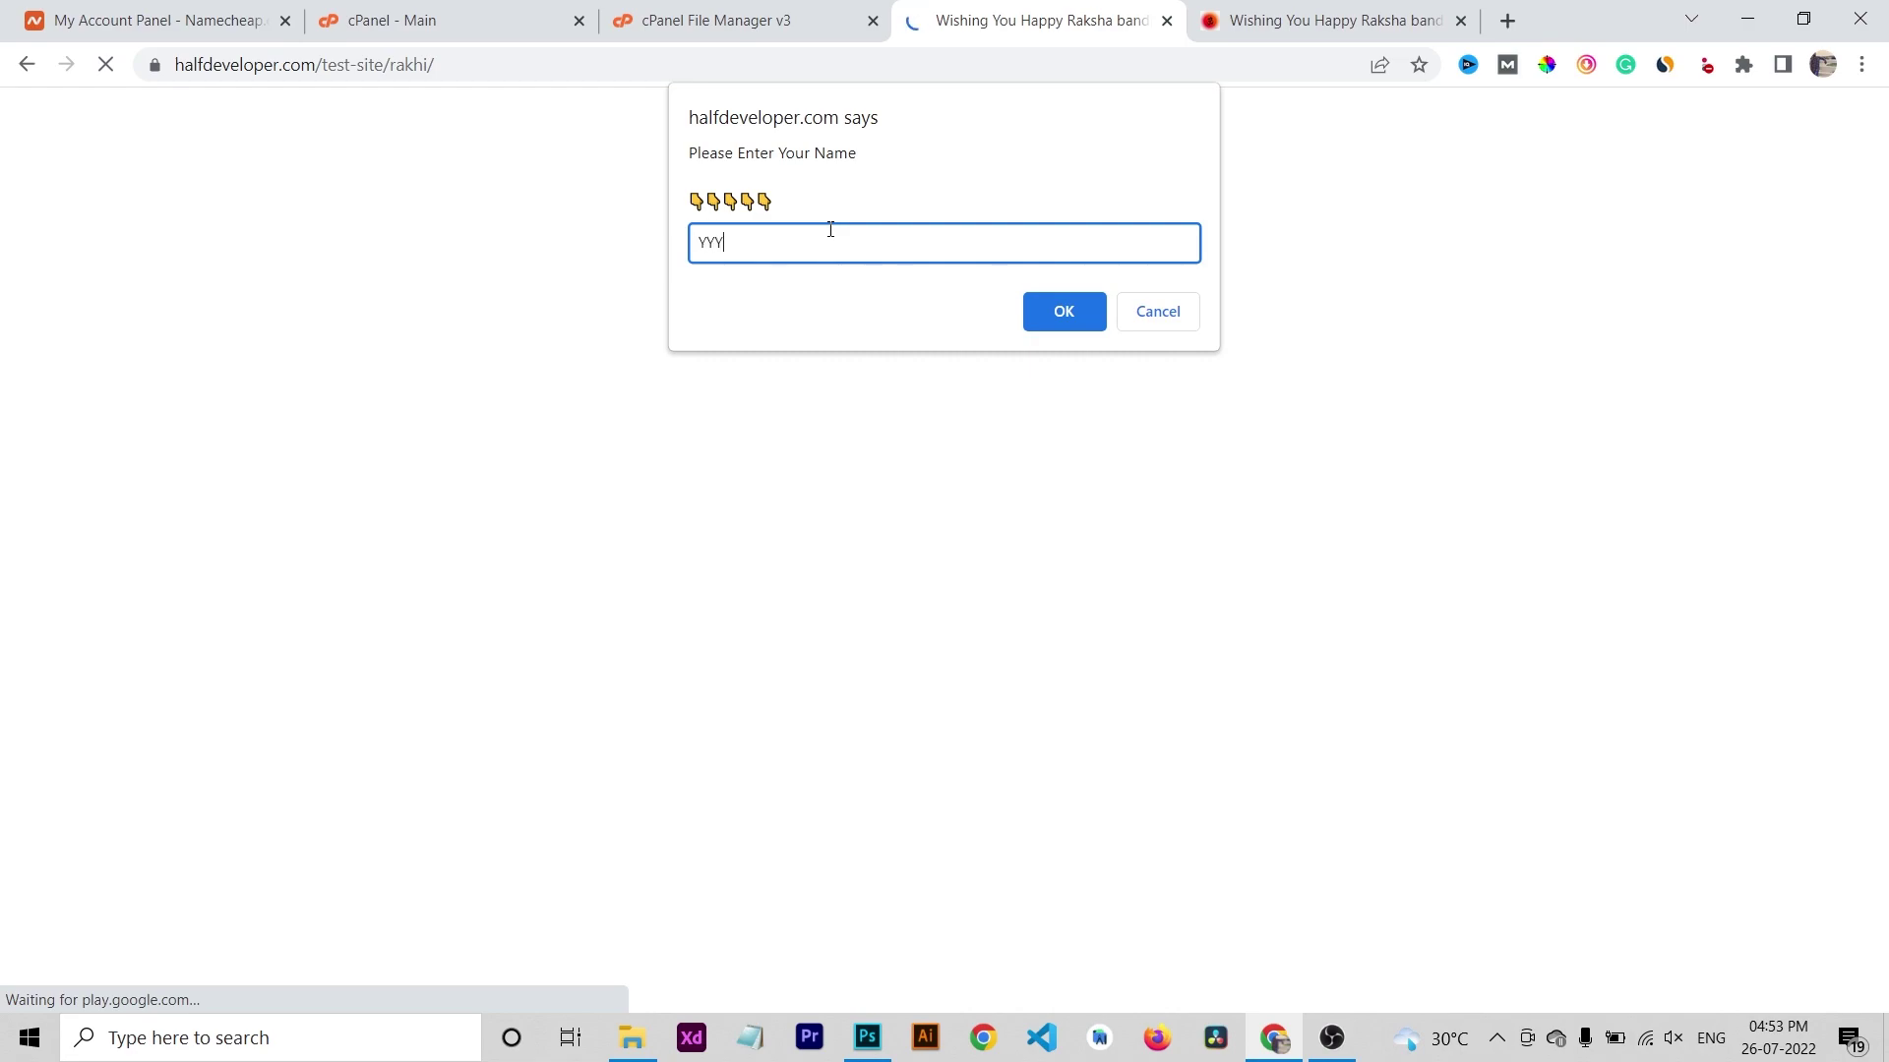
key("Return")
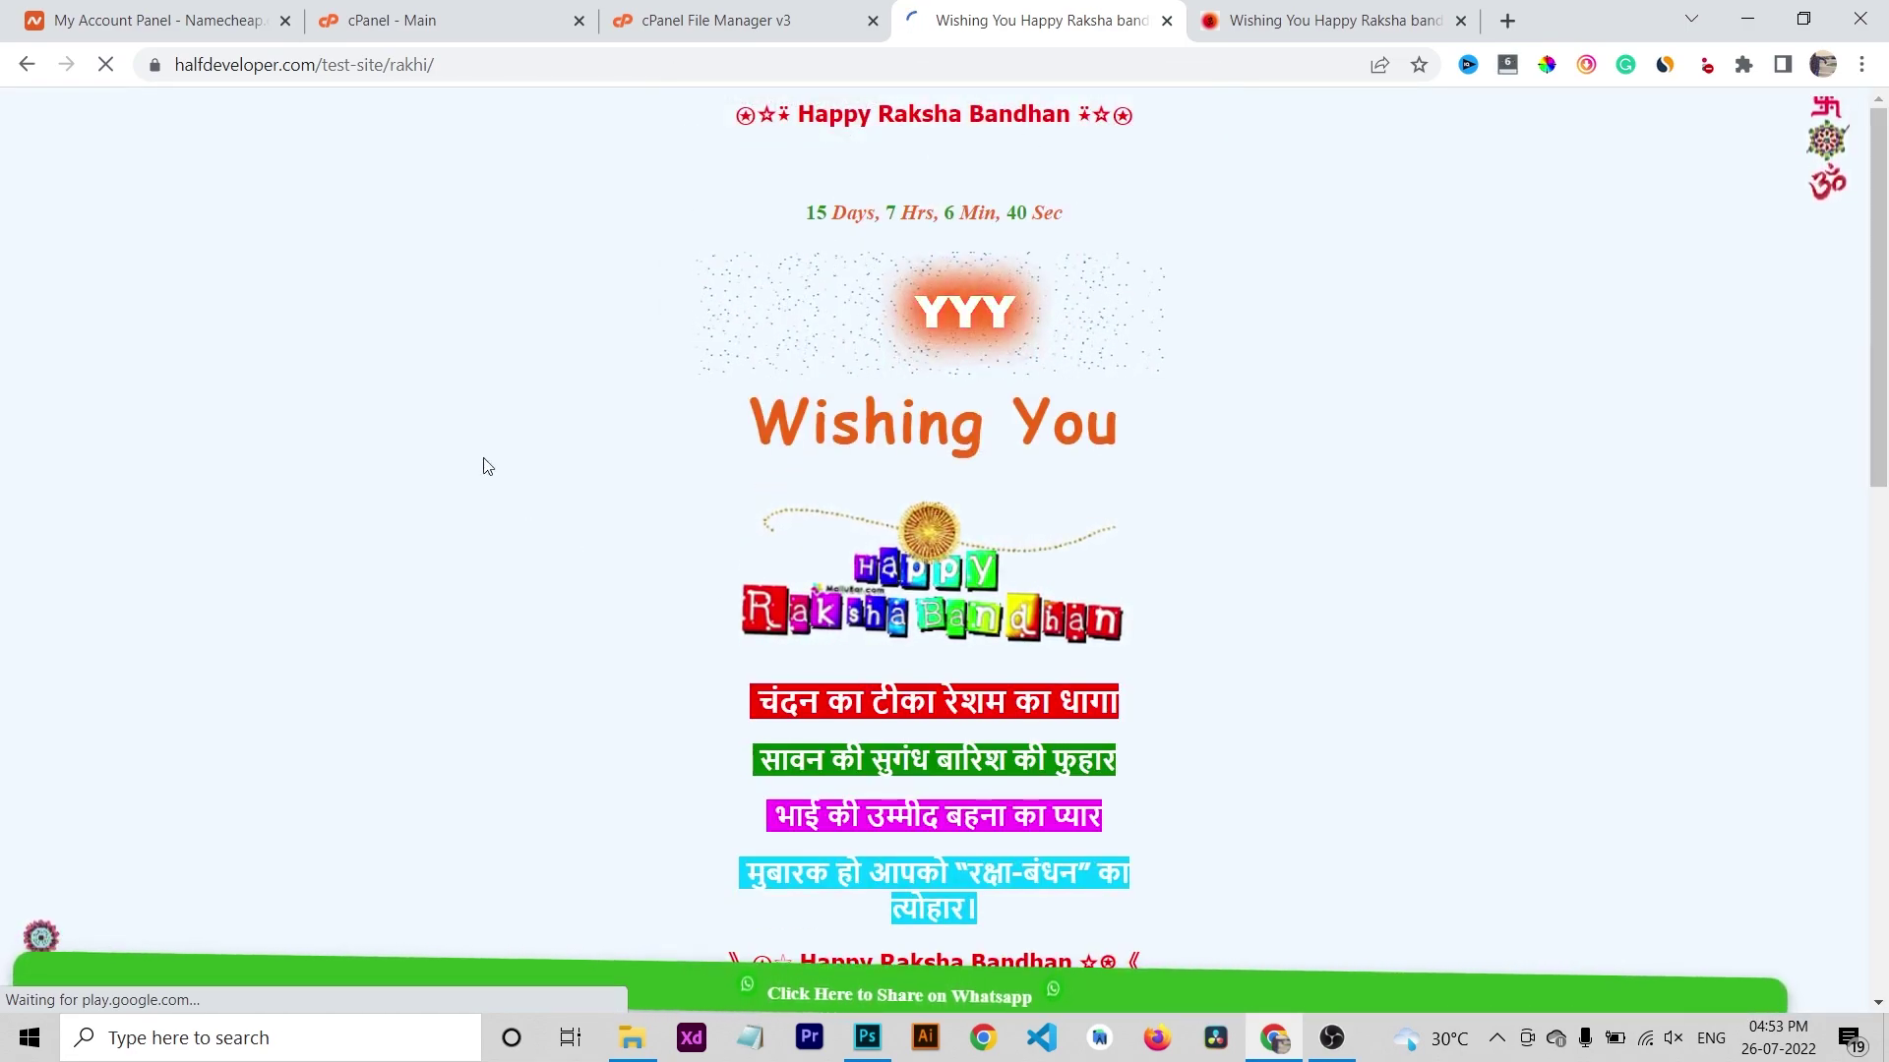
Review the hosted greeting page and its address, and close both wishing page tabs.
left_click(456, 64)
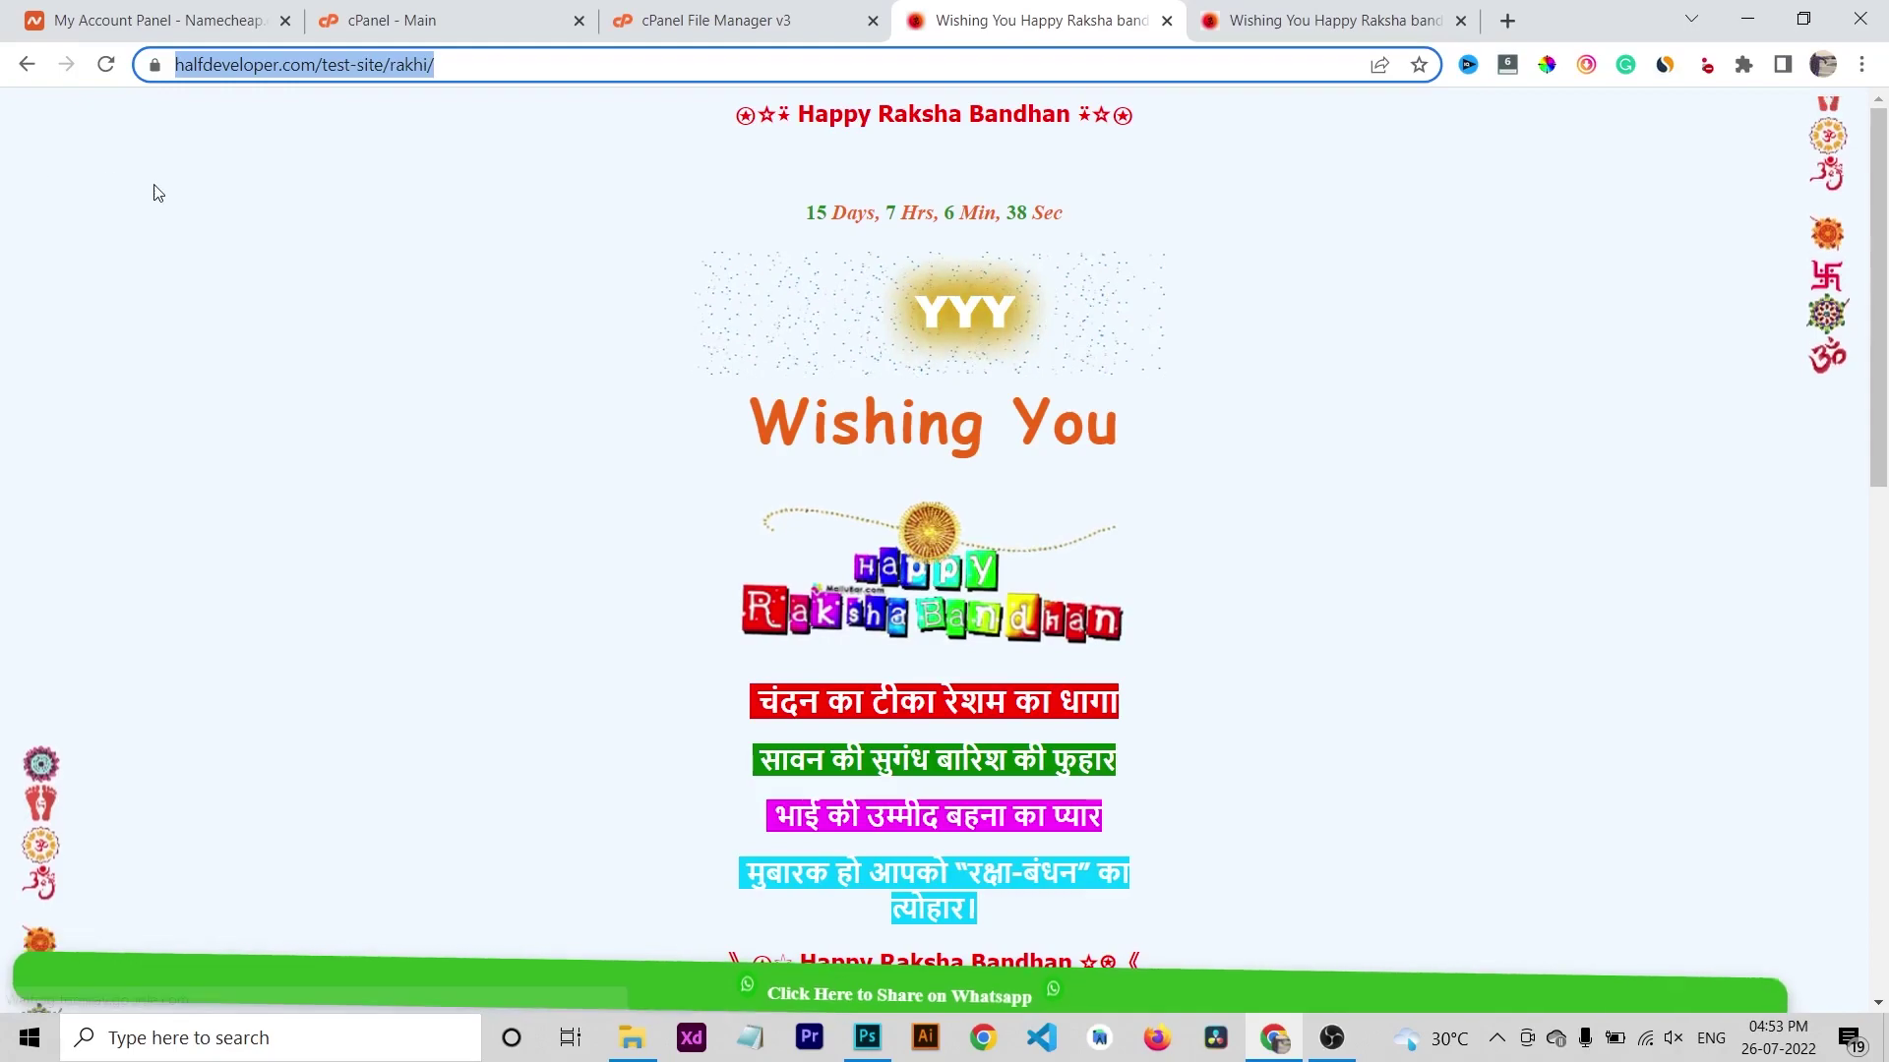
scroll(927, 524, "down", 12)
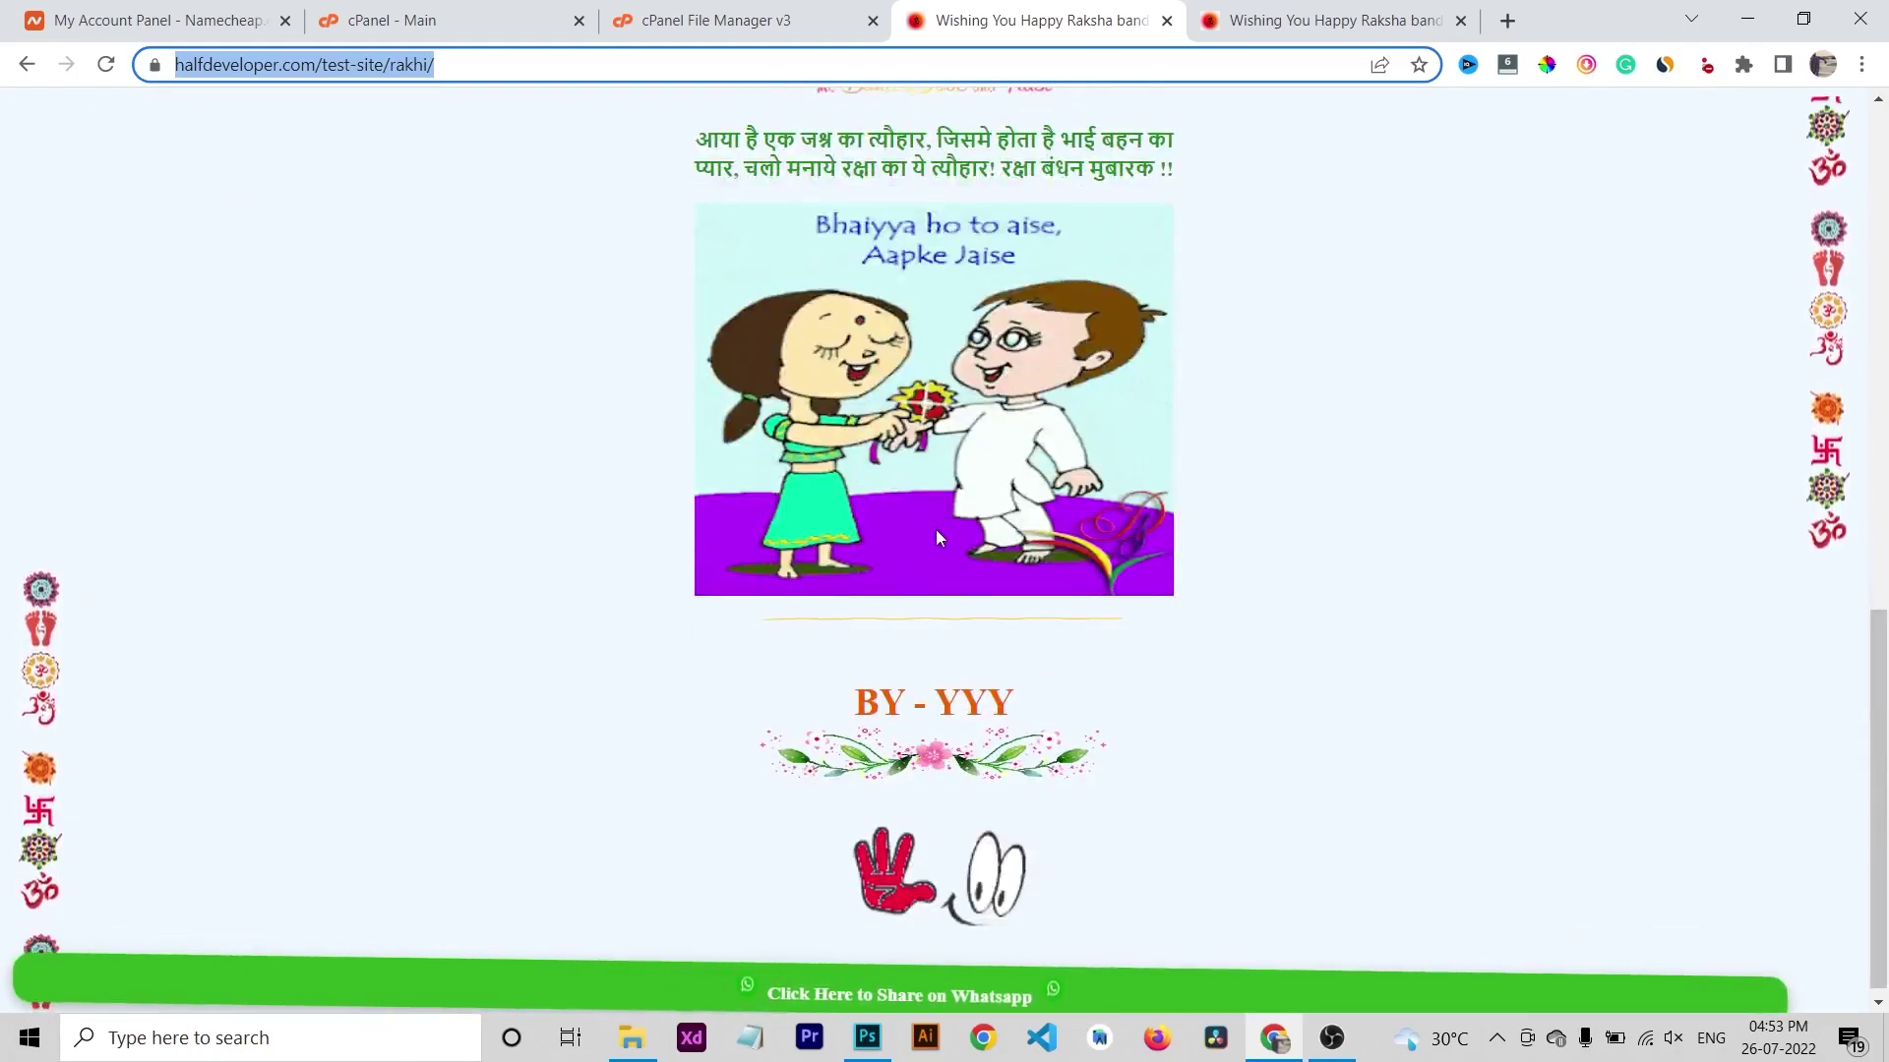
scroll(941, 554, "up", 12)
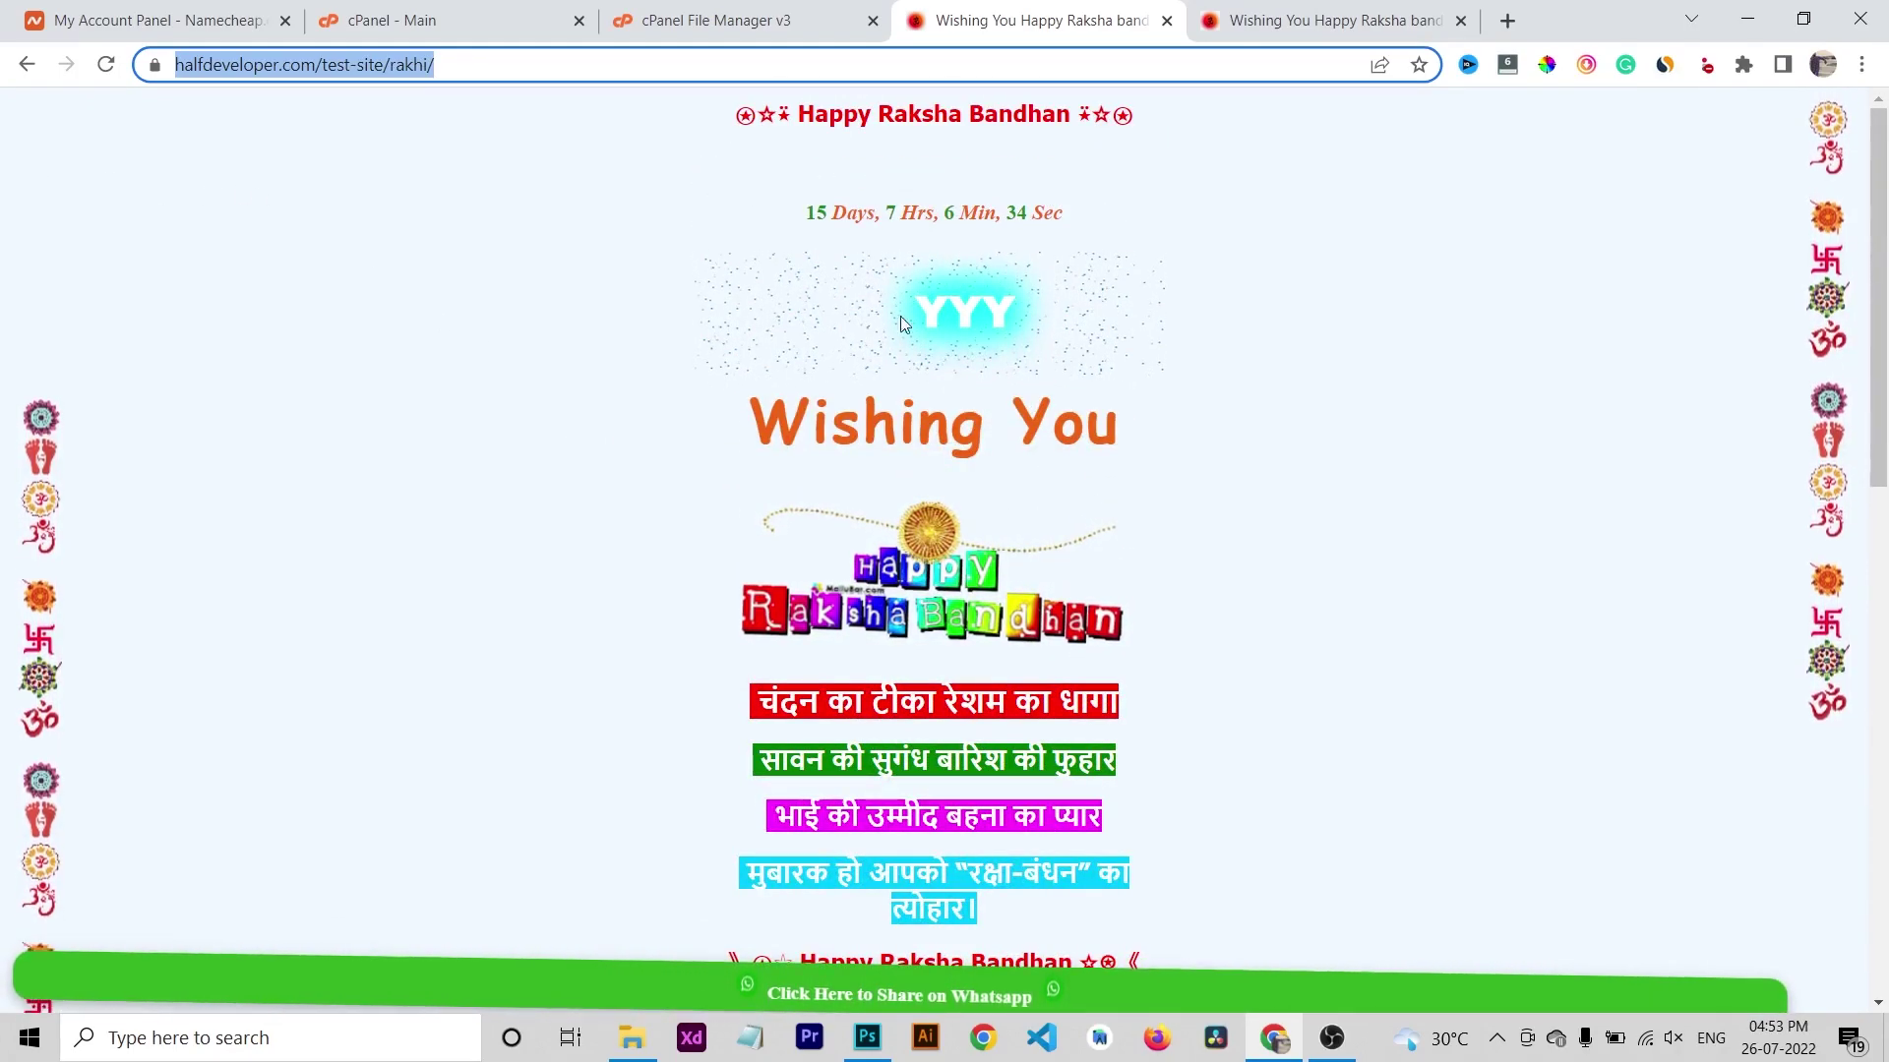
left_click(1165, 21)
left_click(1164, 20)
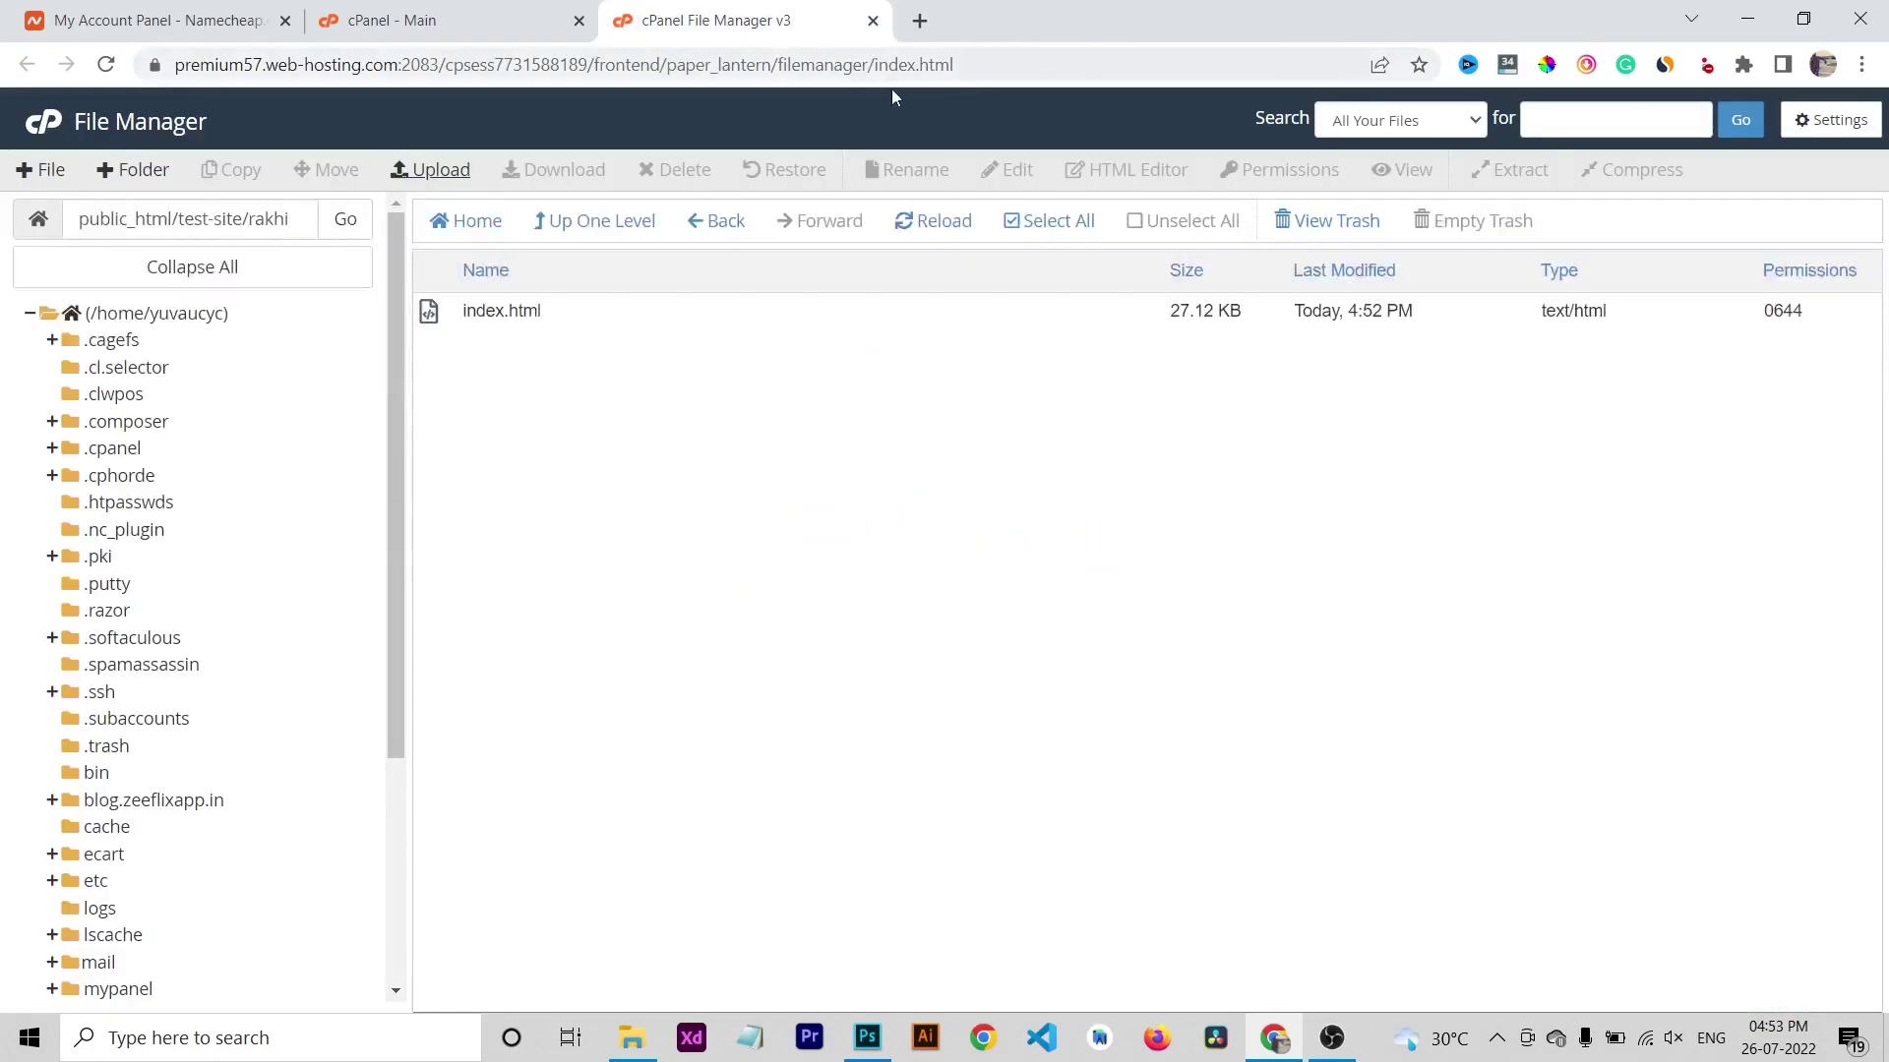
Open Blogger in a new browser tab.
left_click(916, 33)
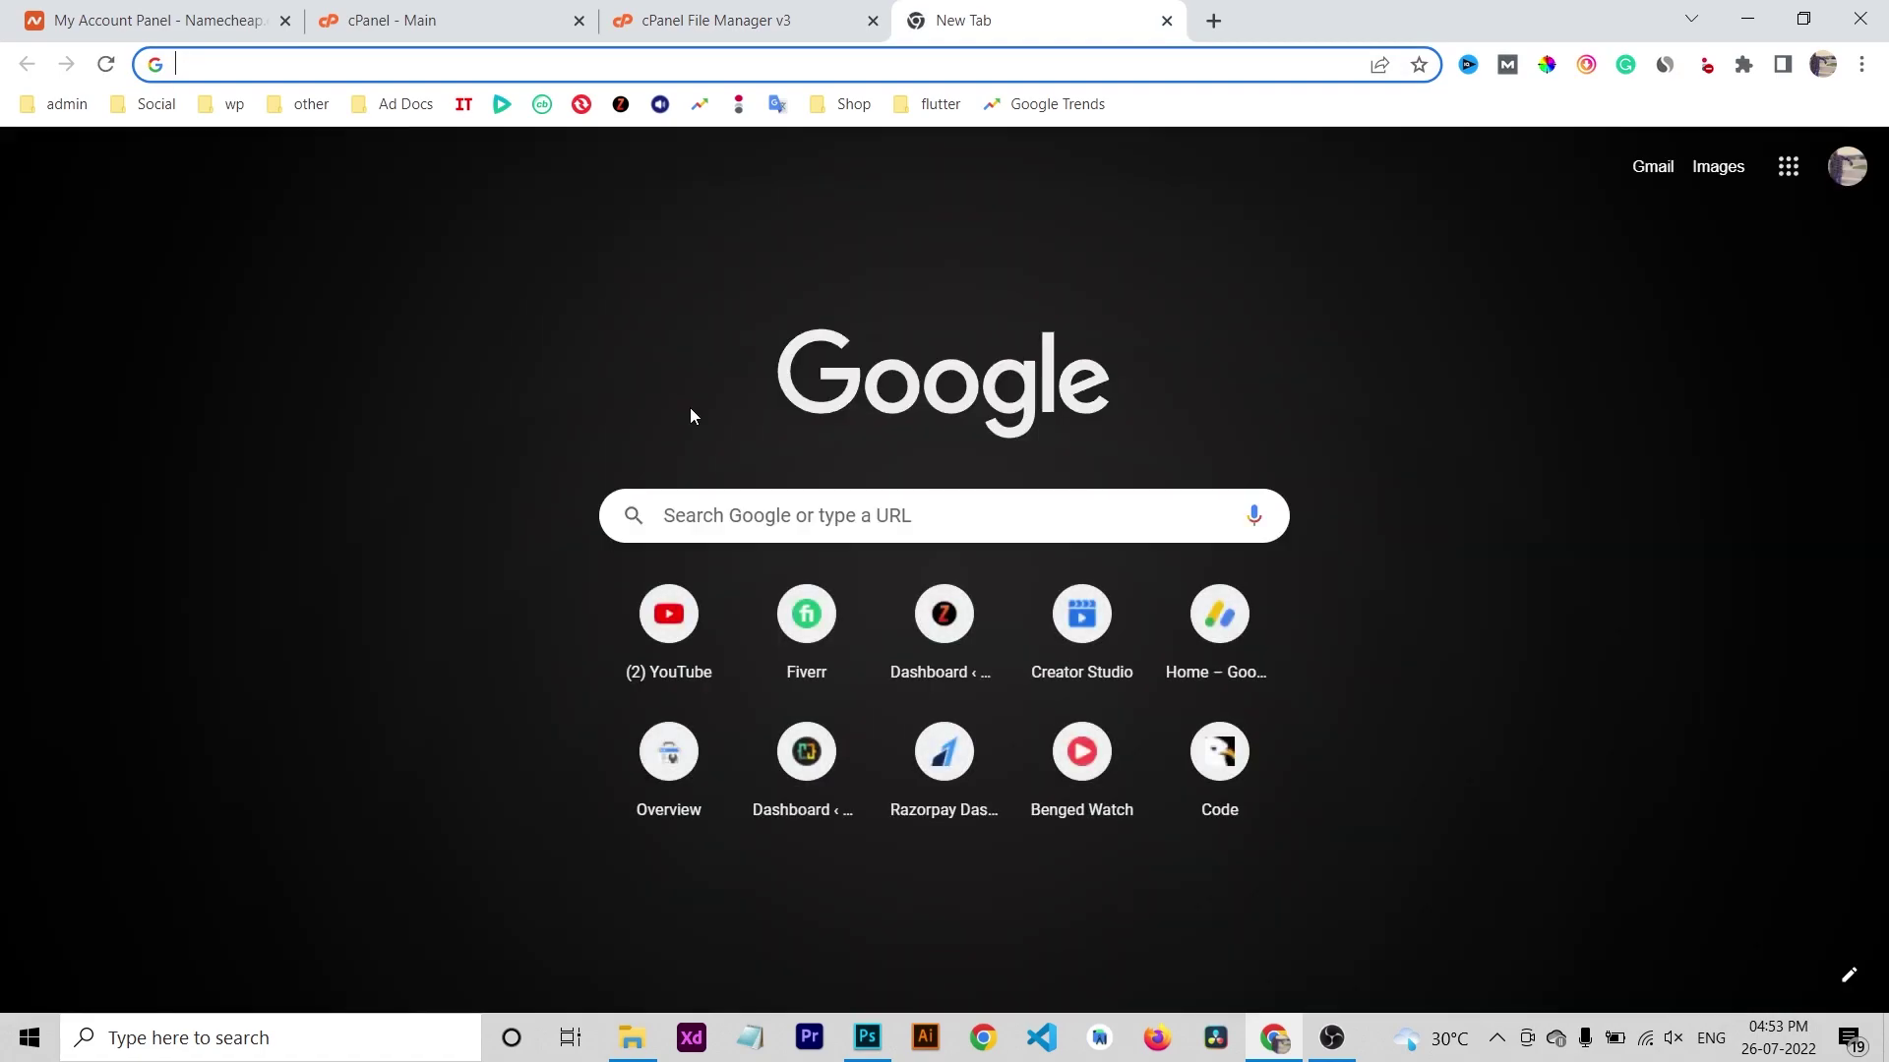
type("blogger")
left_click(692, 417)
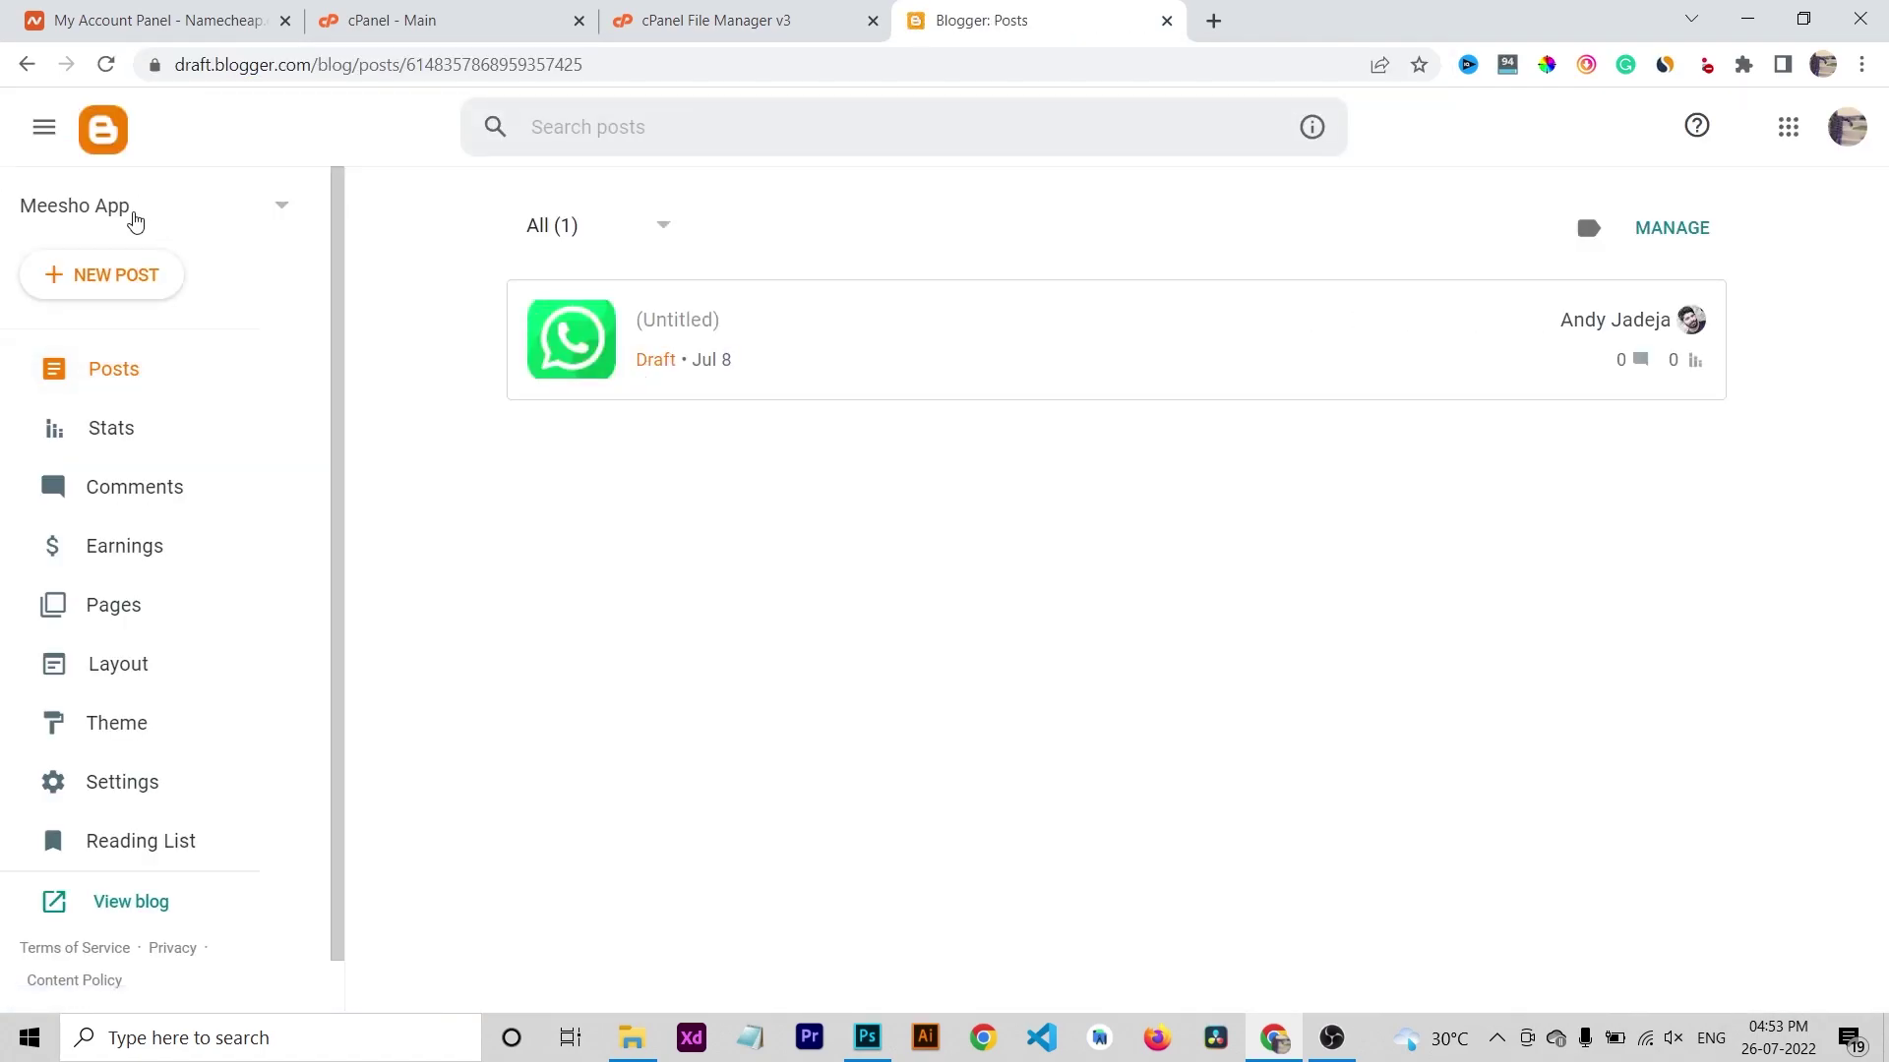
Create a new blog titled Happy Raksha Bandhan, using a blogspot.com address made of HappyRakshaBandhan followed by digits.
left_click(155, 212)
scroll(156, 338, "down", 15)
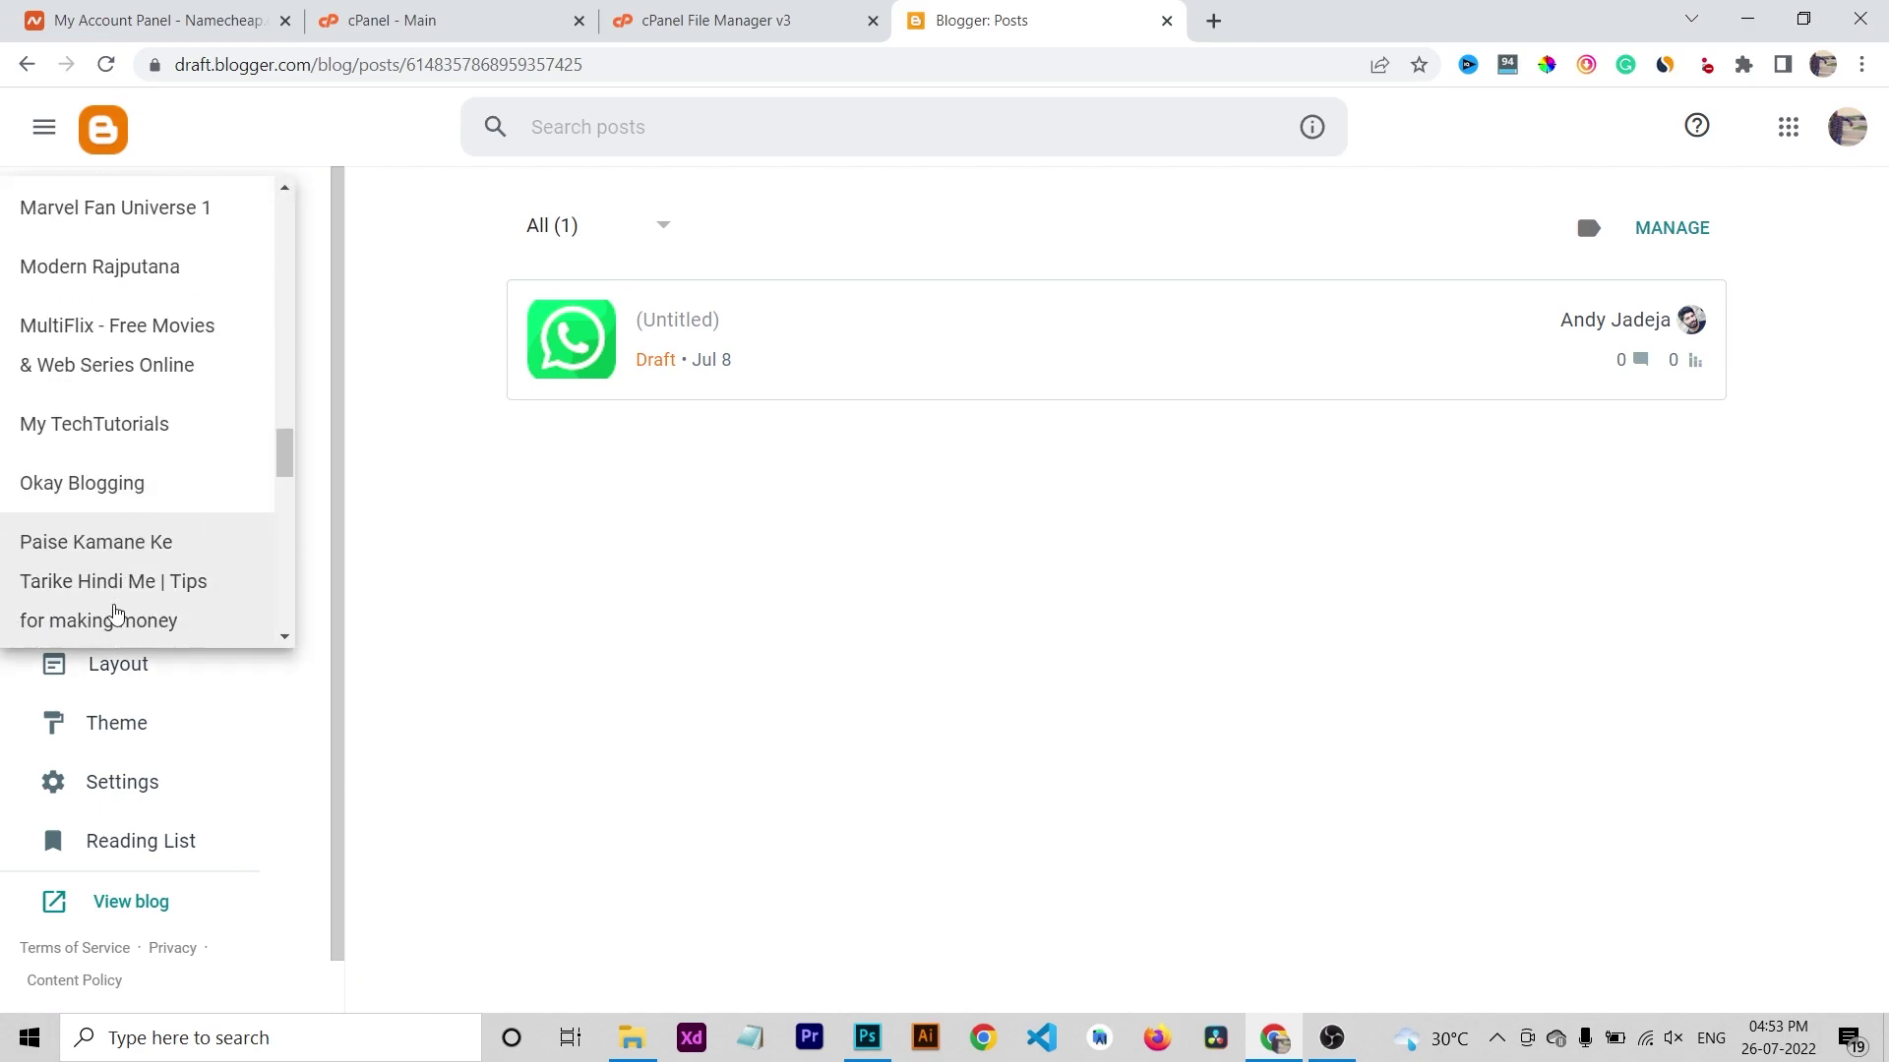
left_click(130, 639)
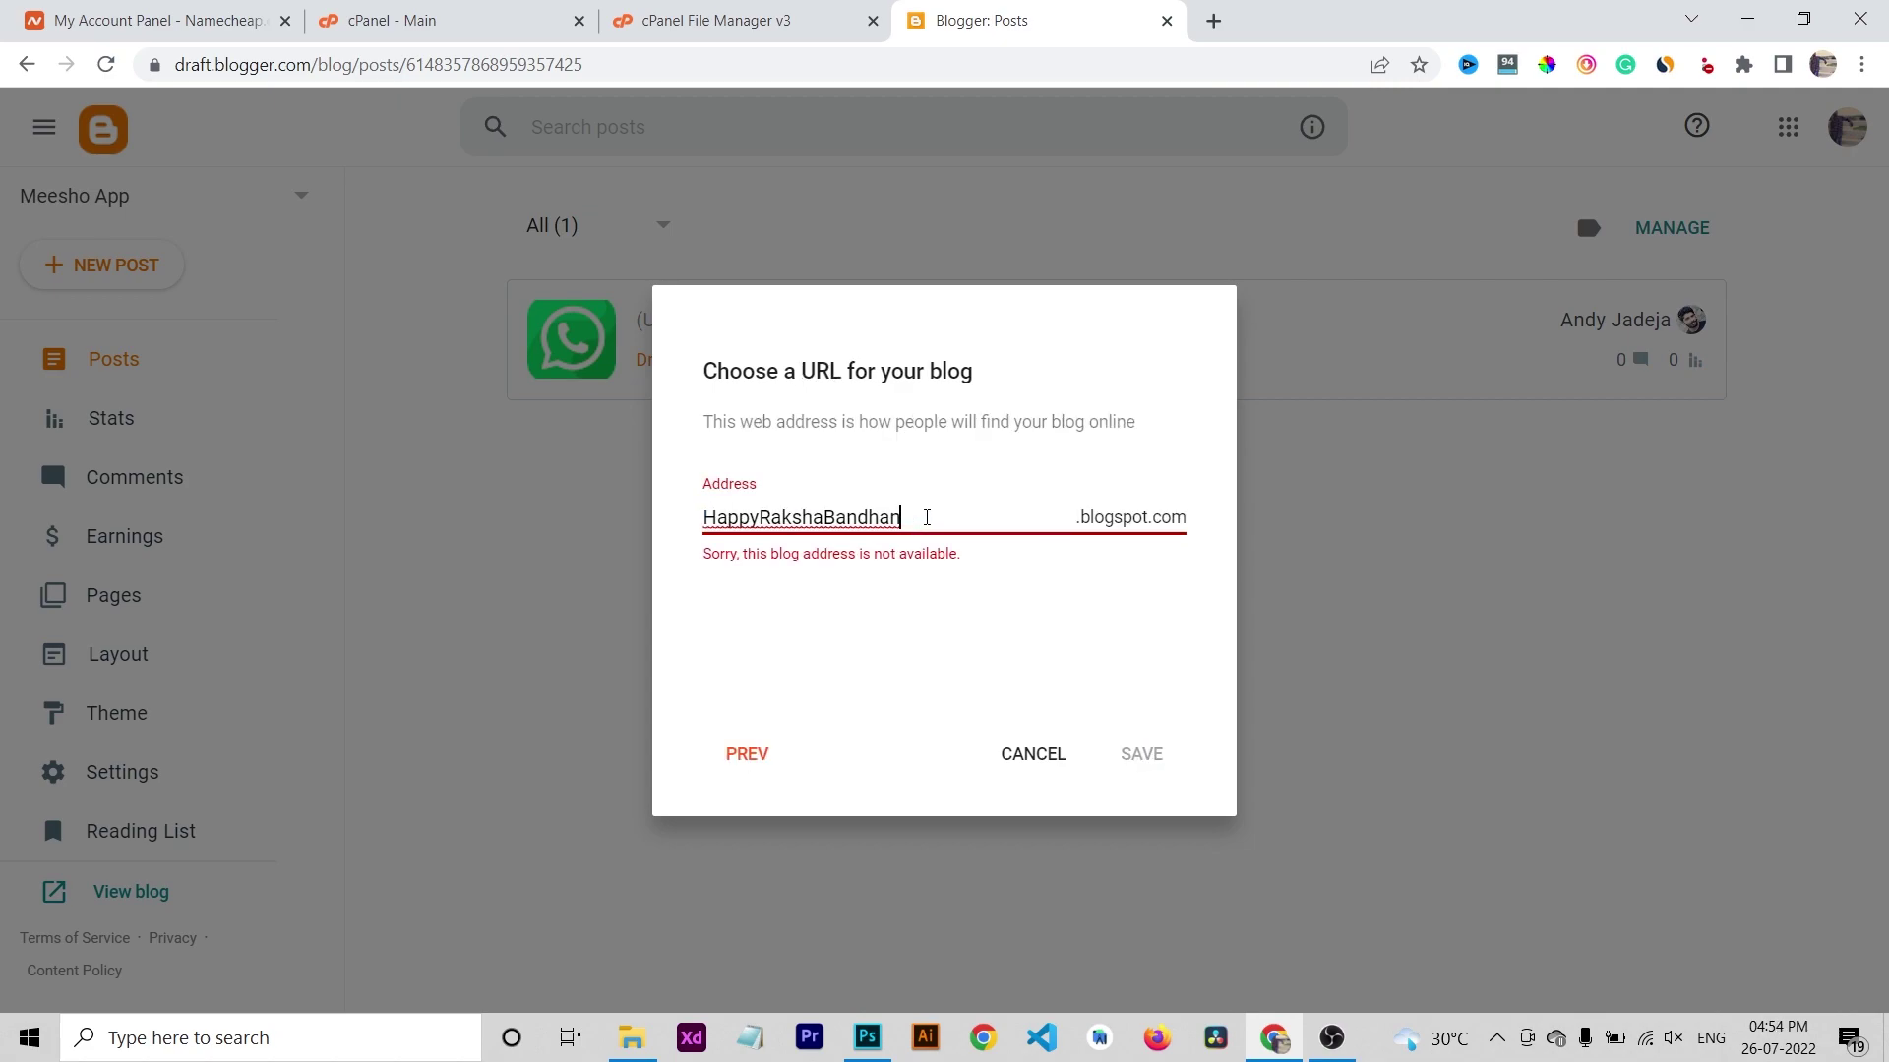
type("11")
key("BackSpace")
type("2788")
left_click(1051, 467)
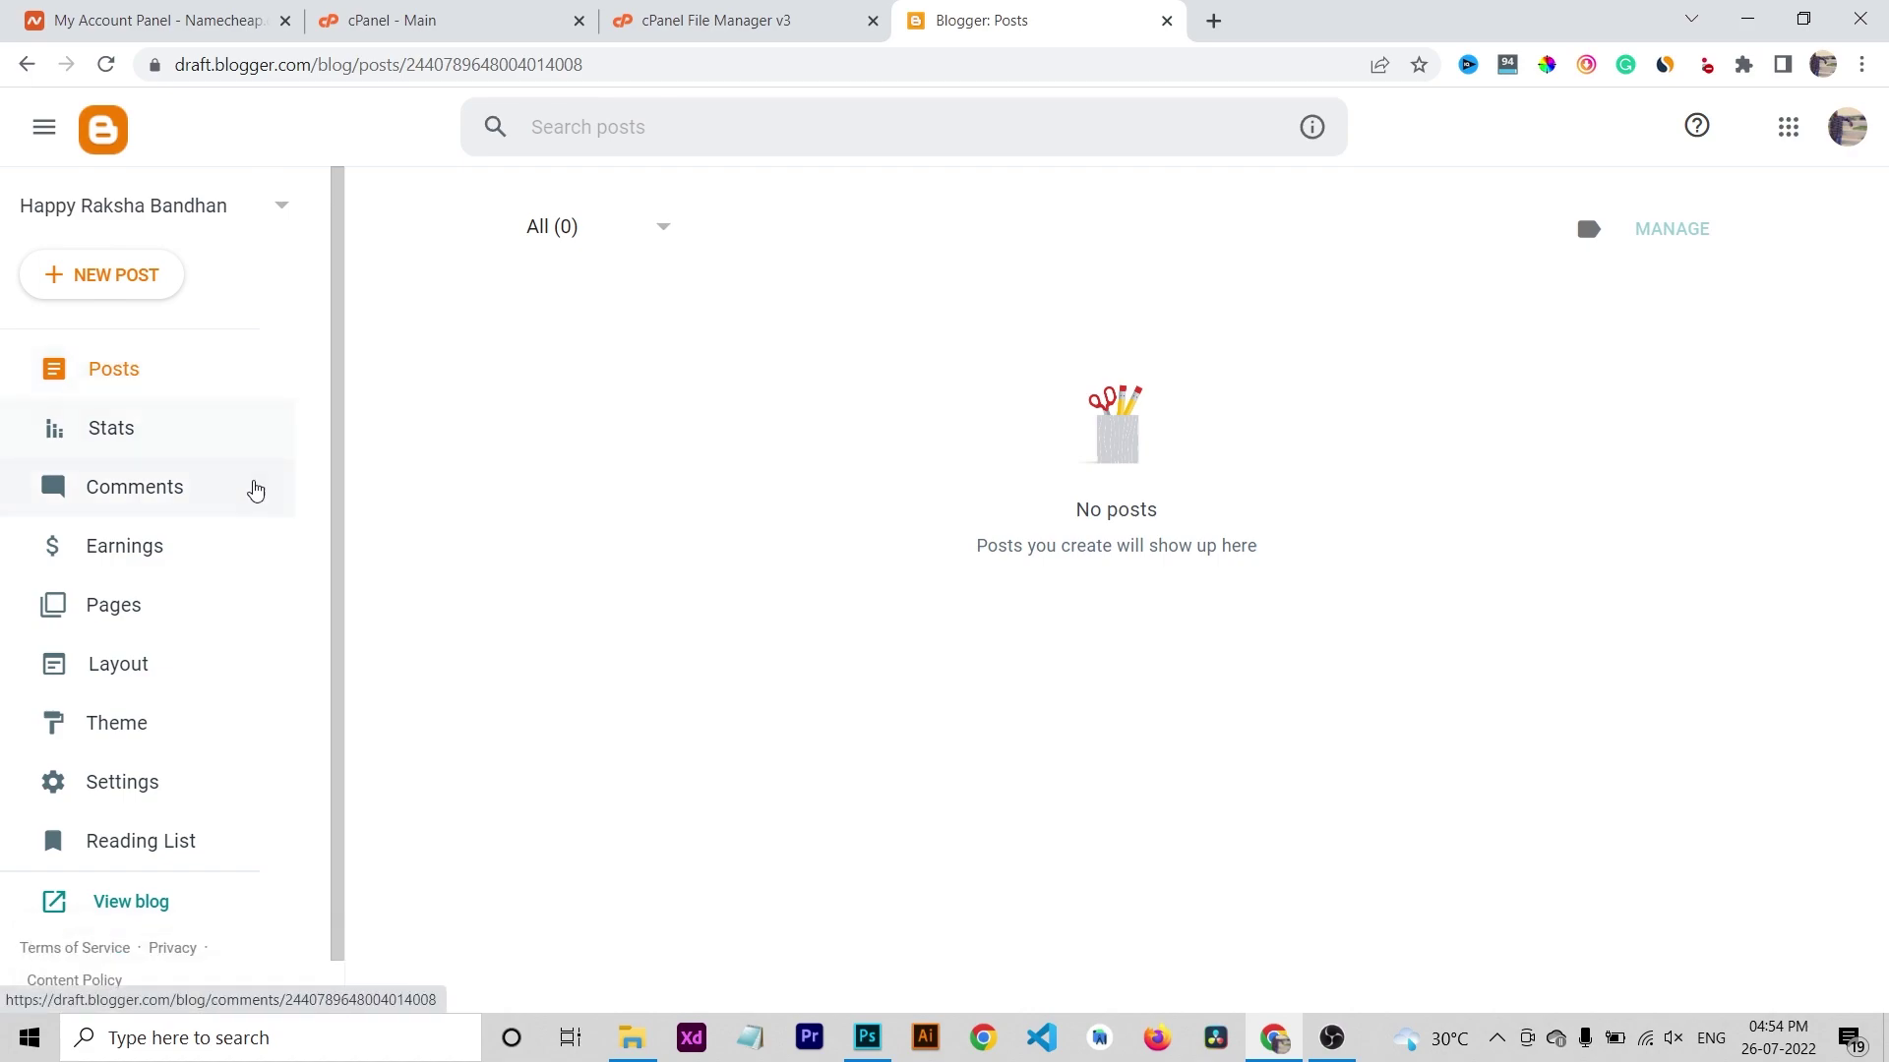
Switch the blog's theme to the first generation Classic theme without making a backup.
scroll(236, 502, "down", 1)
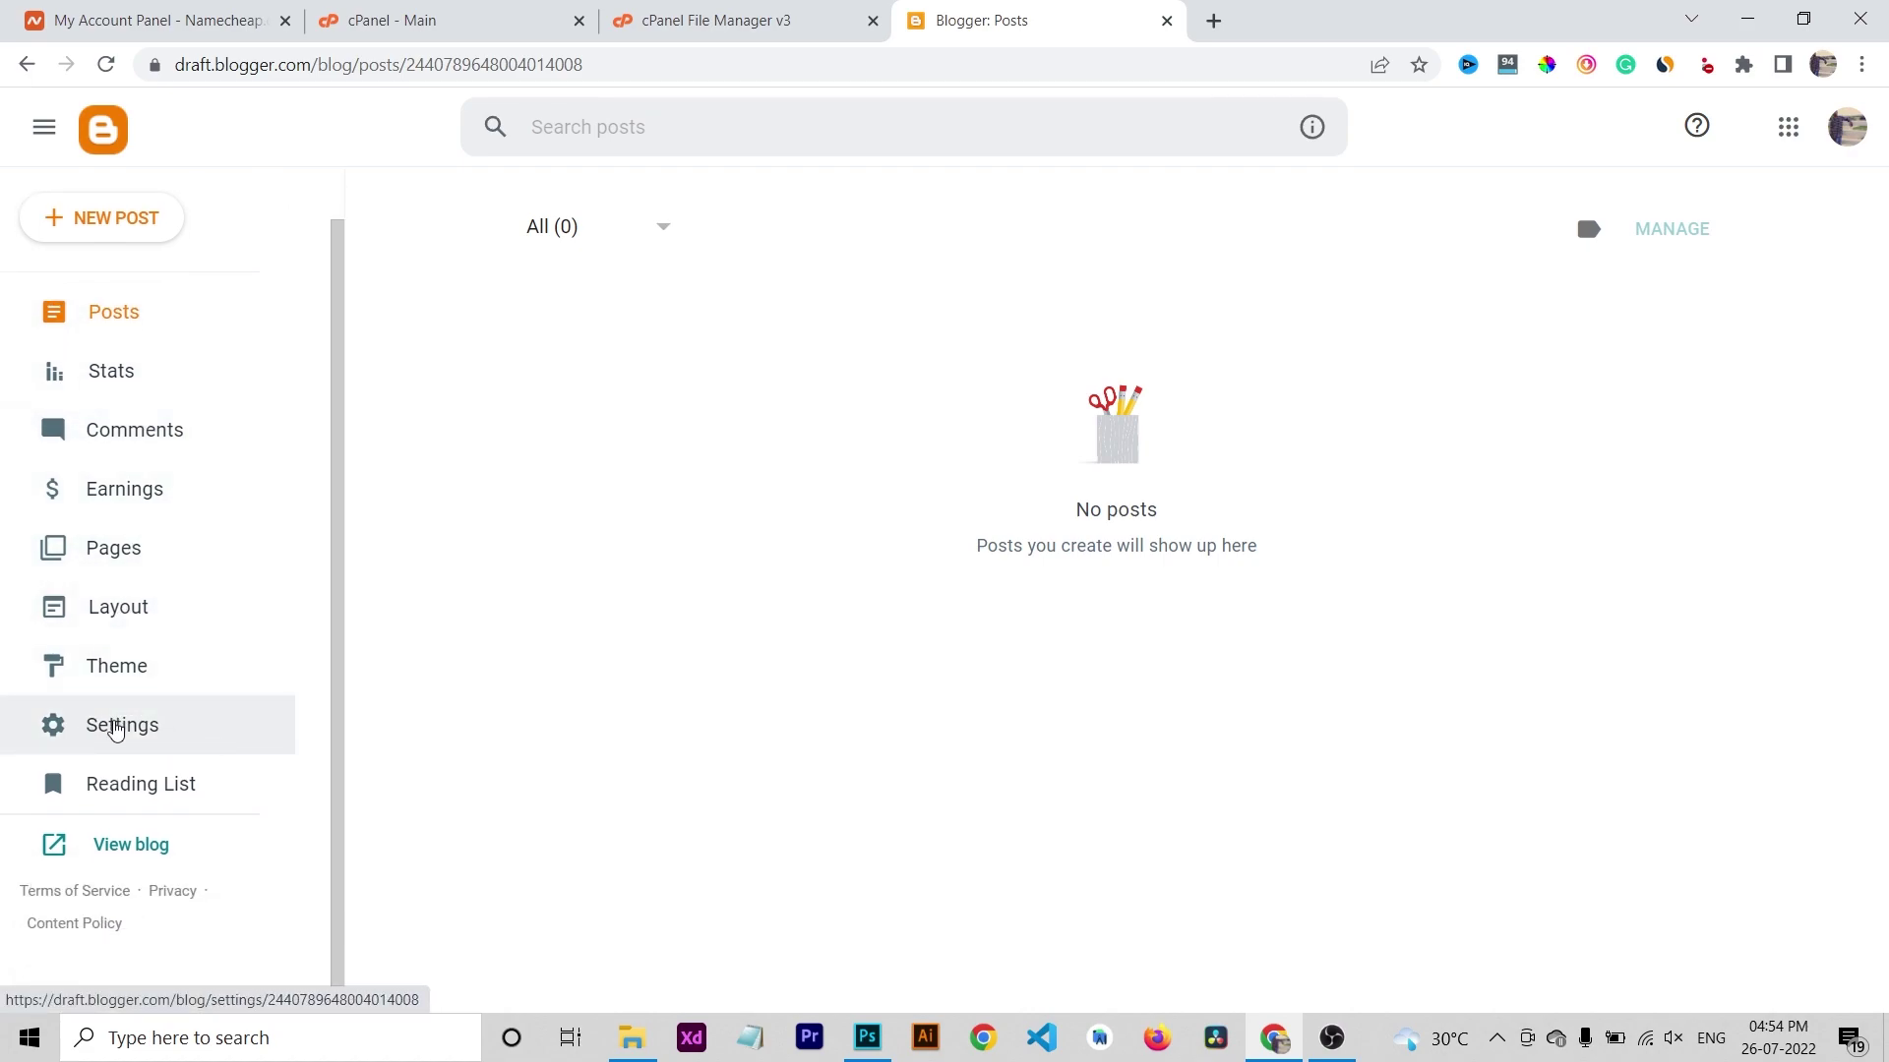
left_click(116, 722)
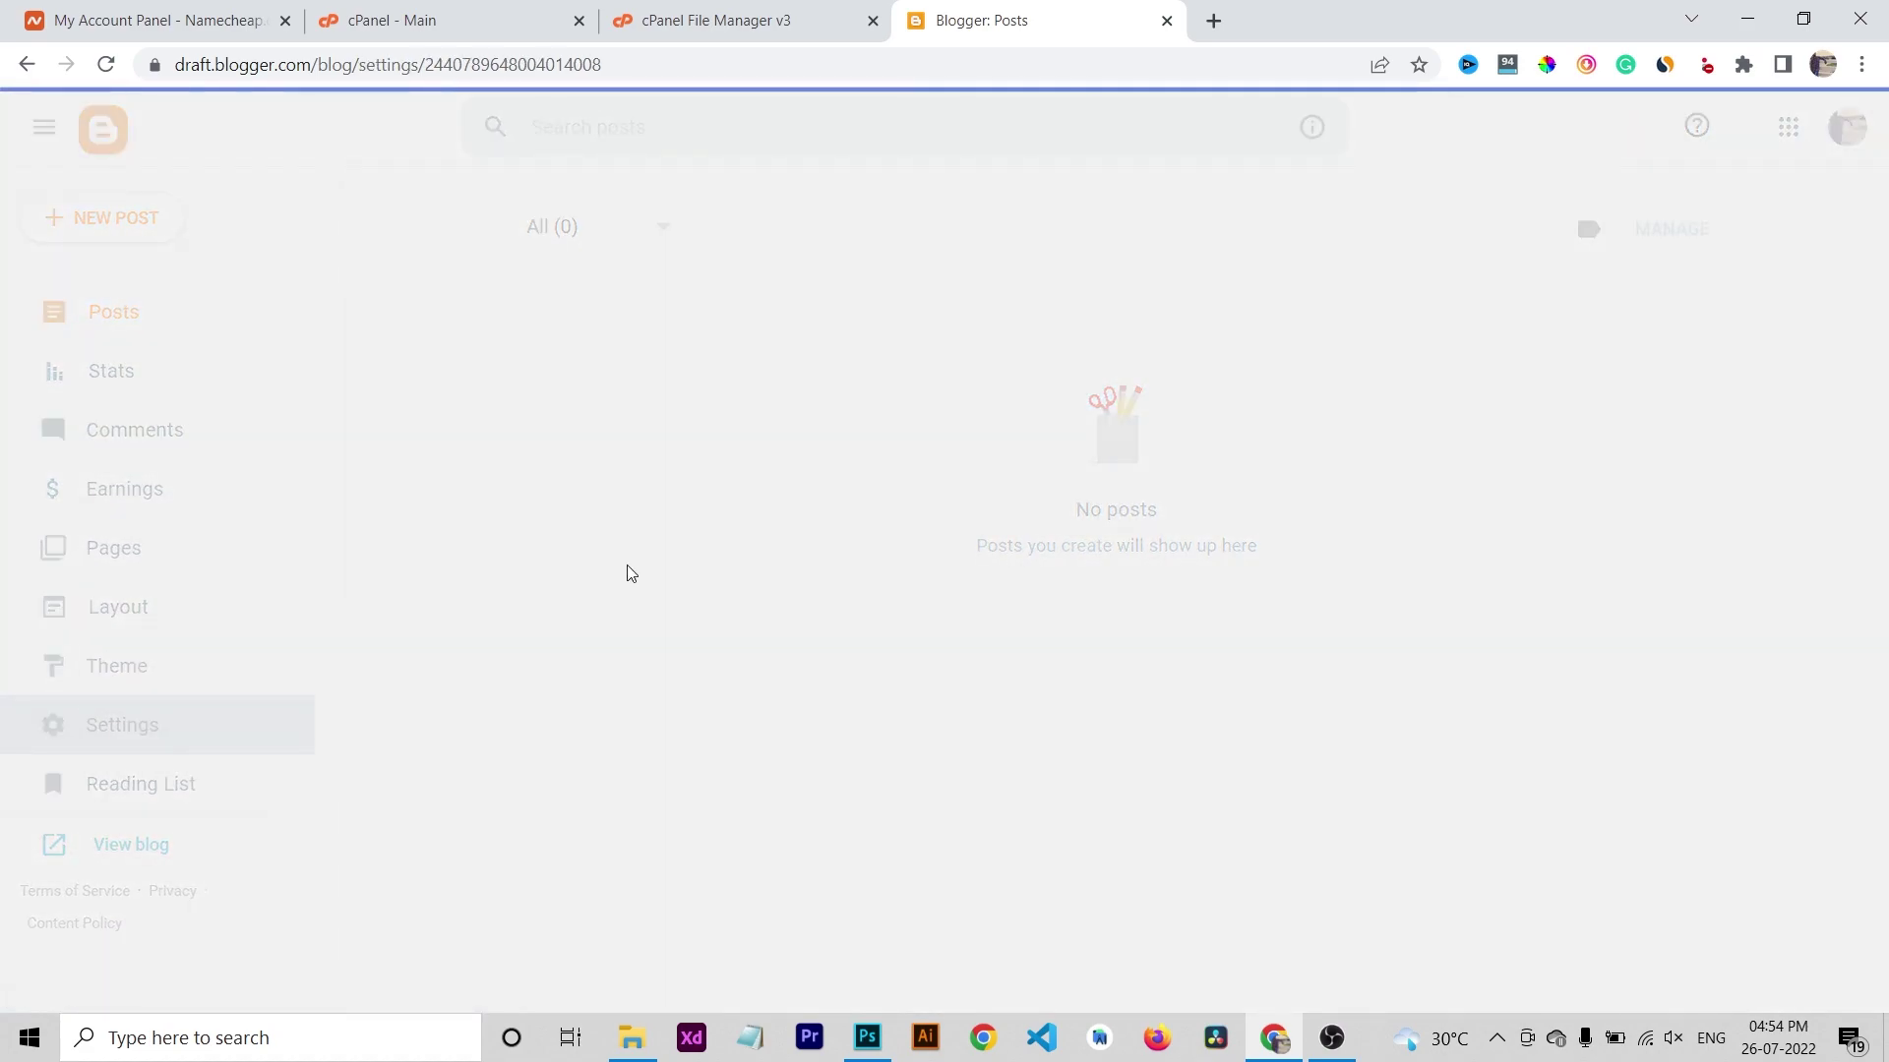
left_click(120, 725)
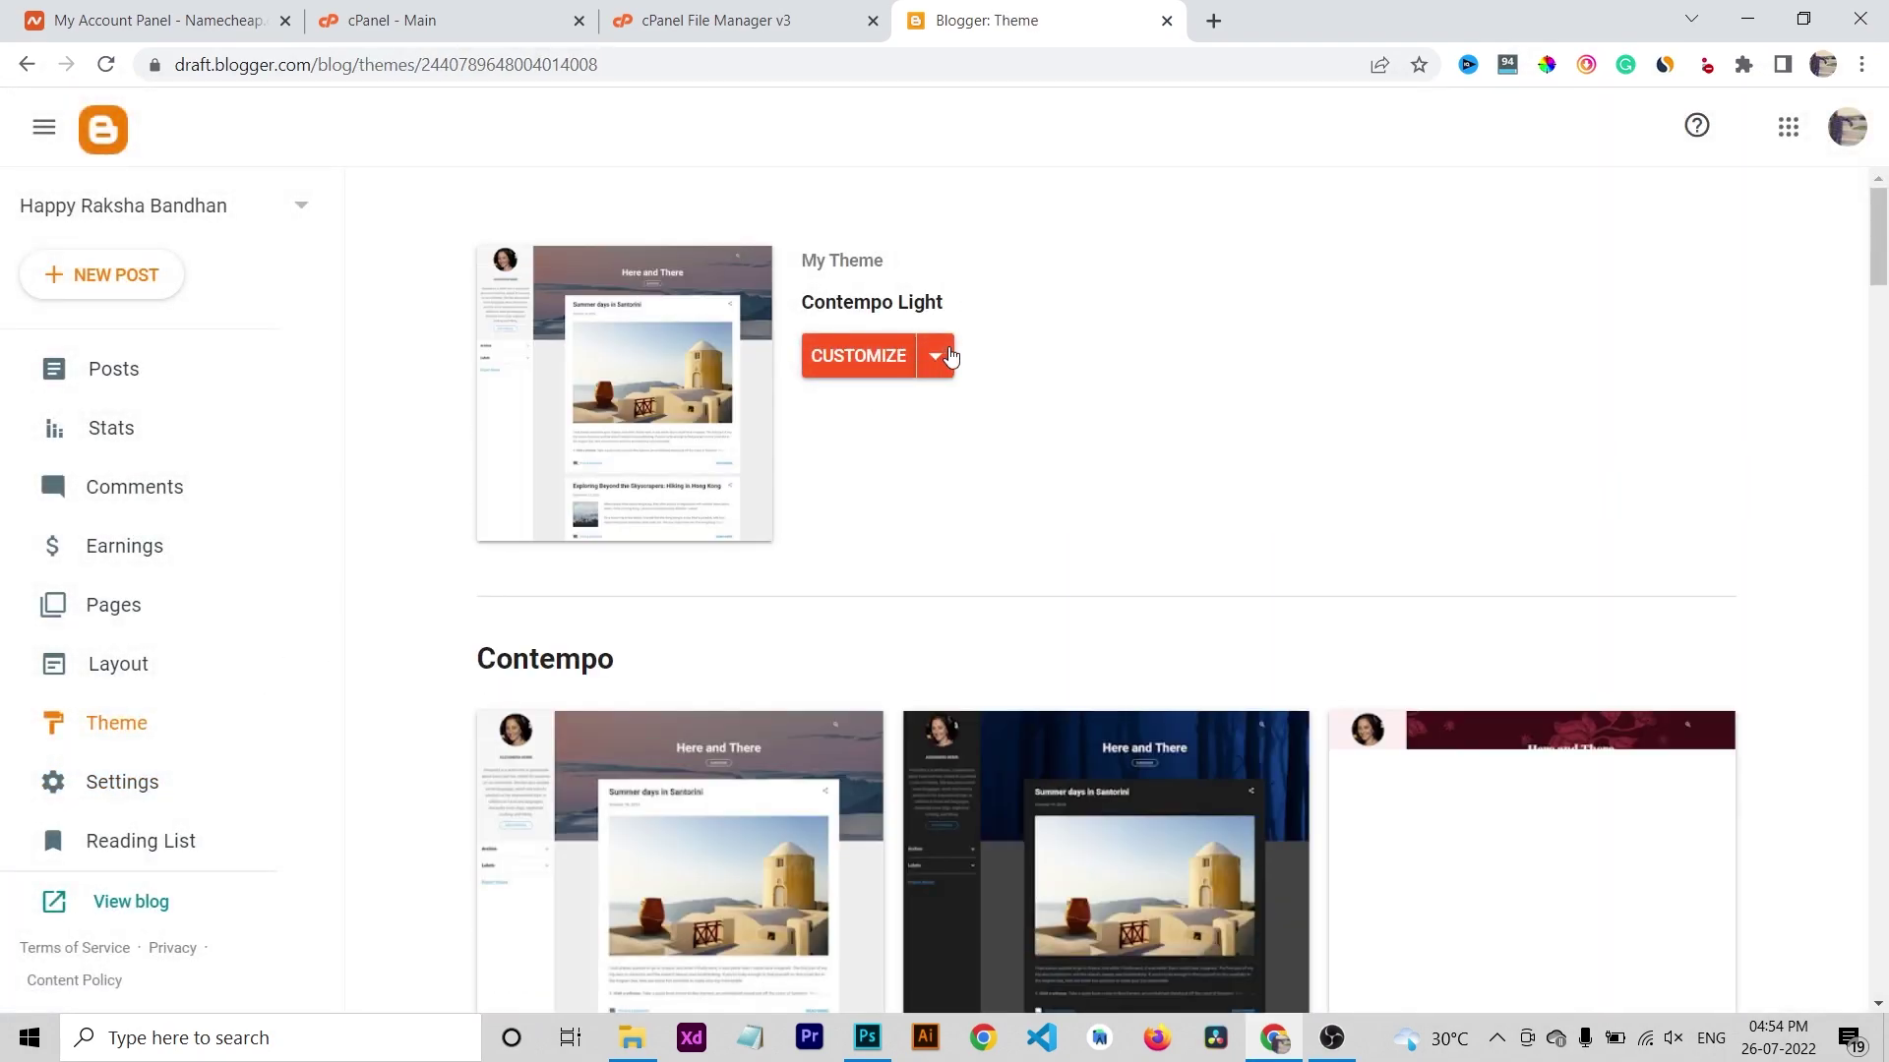
left_click(947, 356)
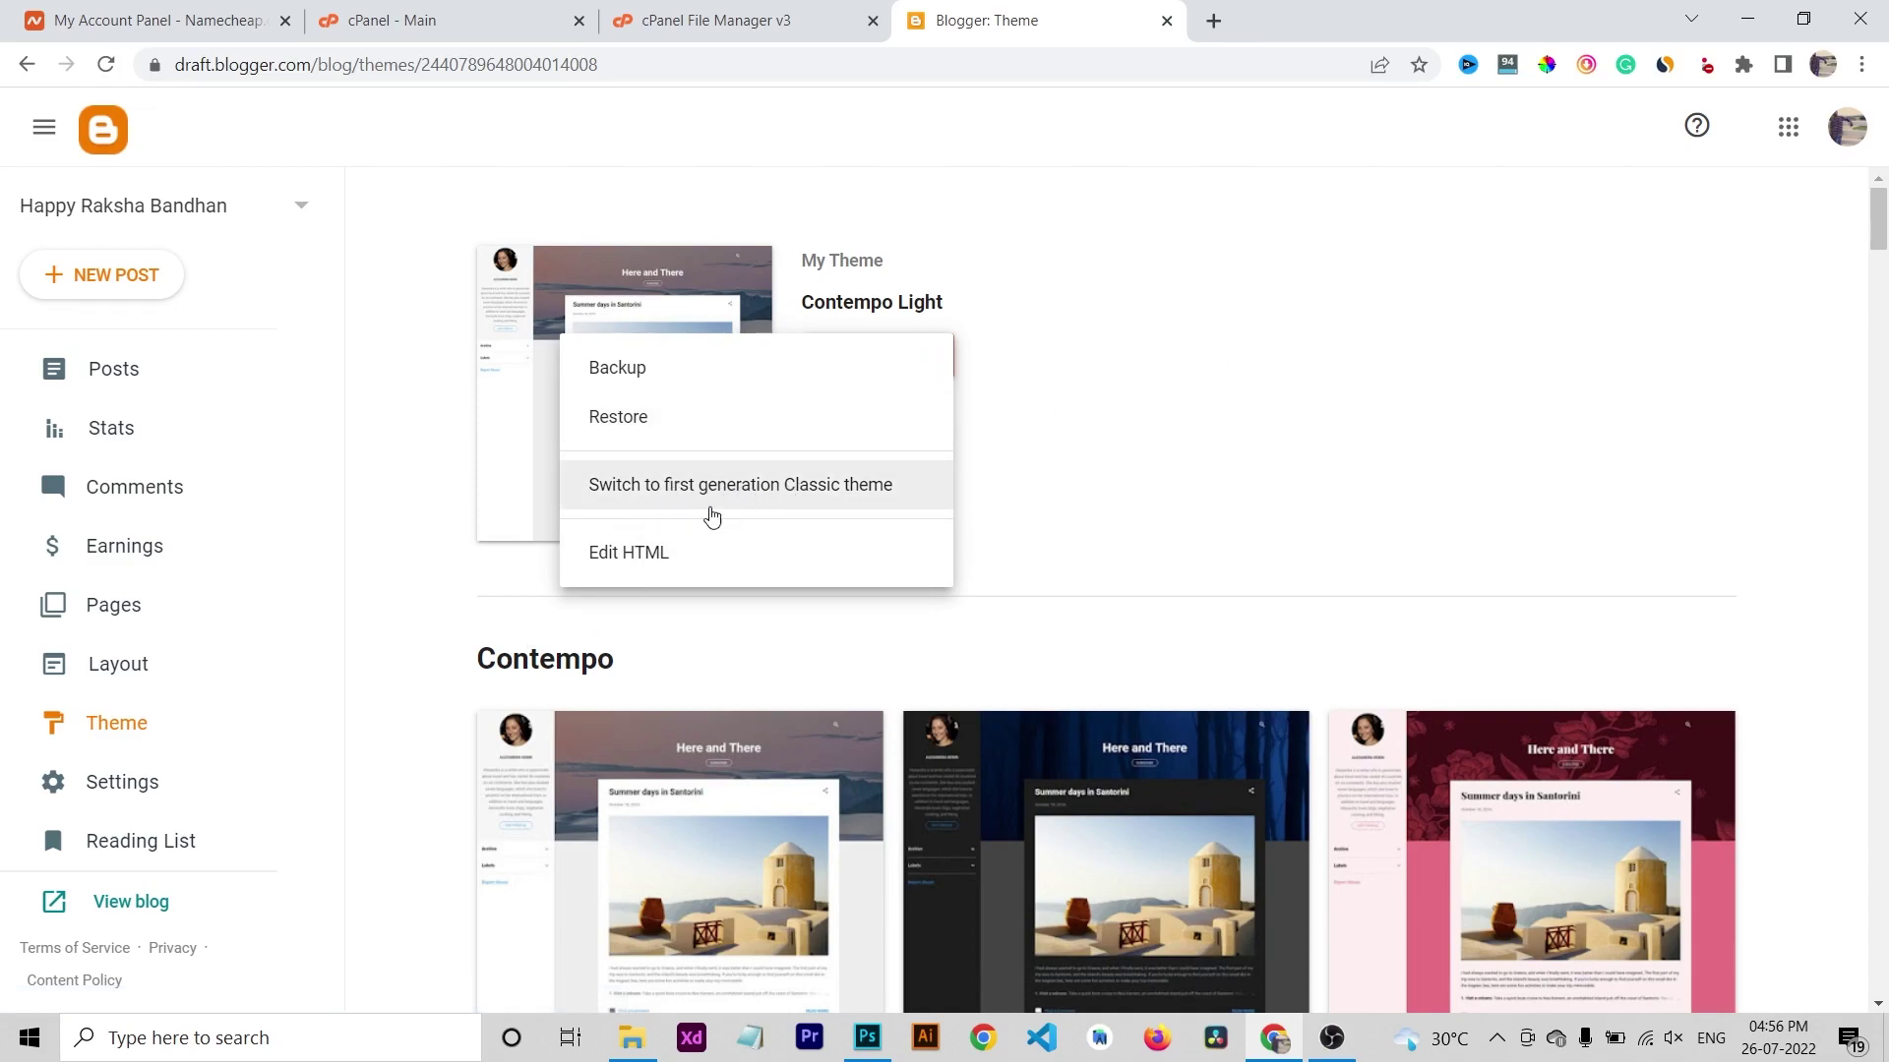
left_click(743, 487)
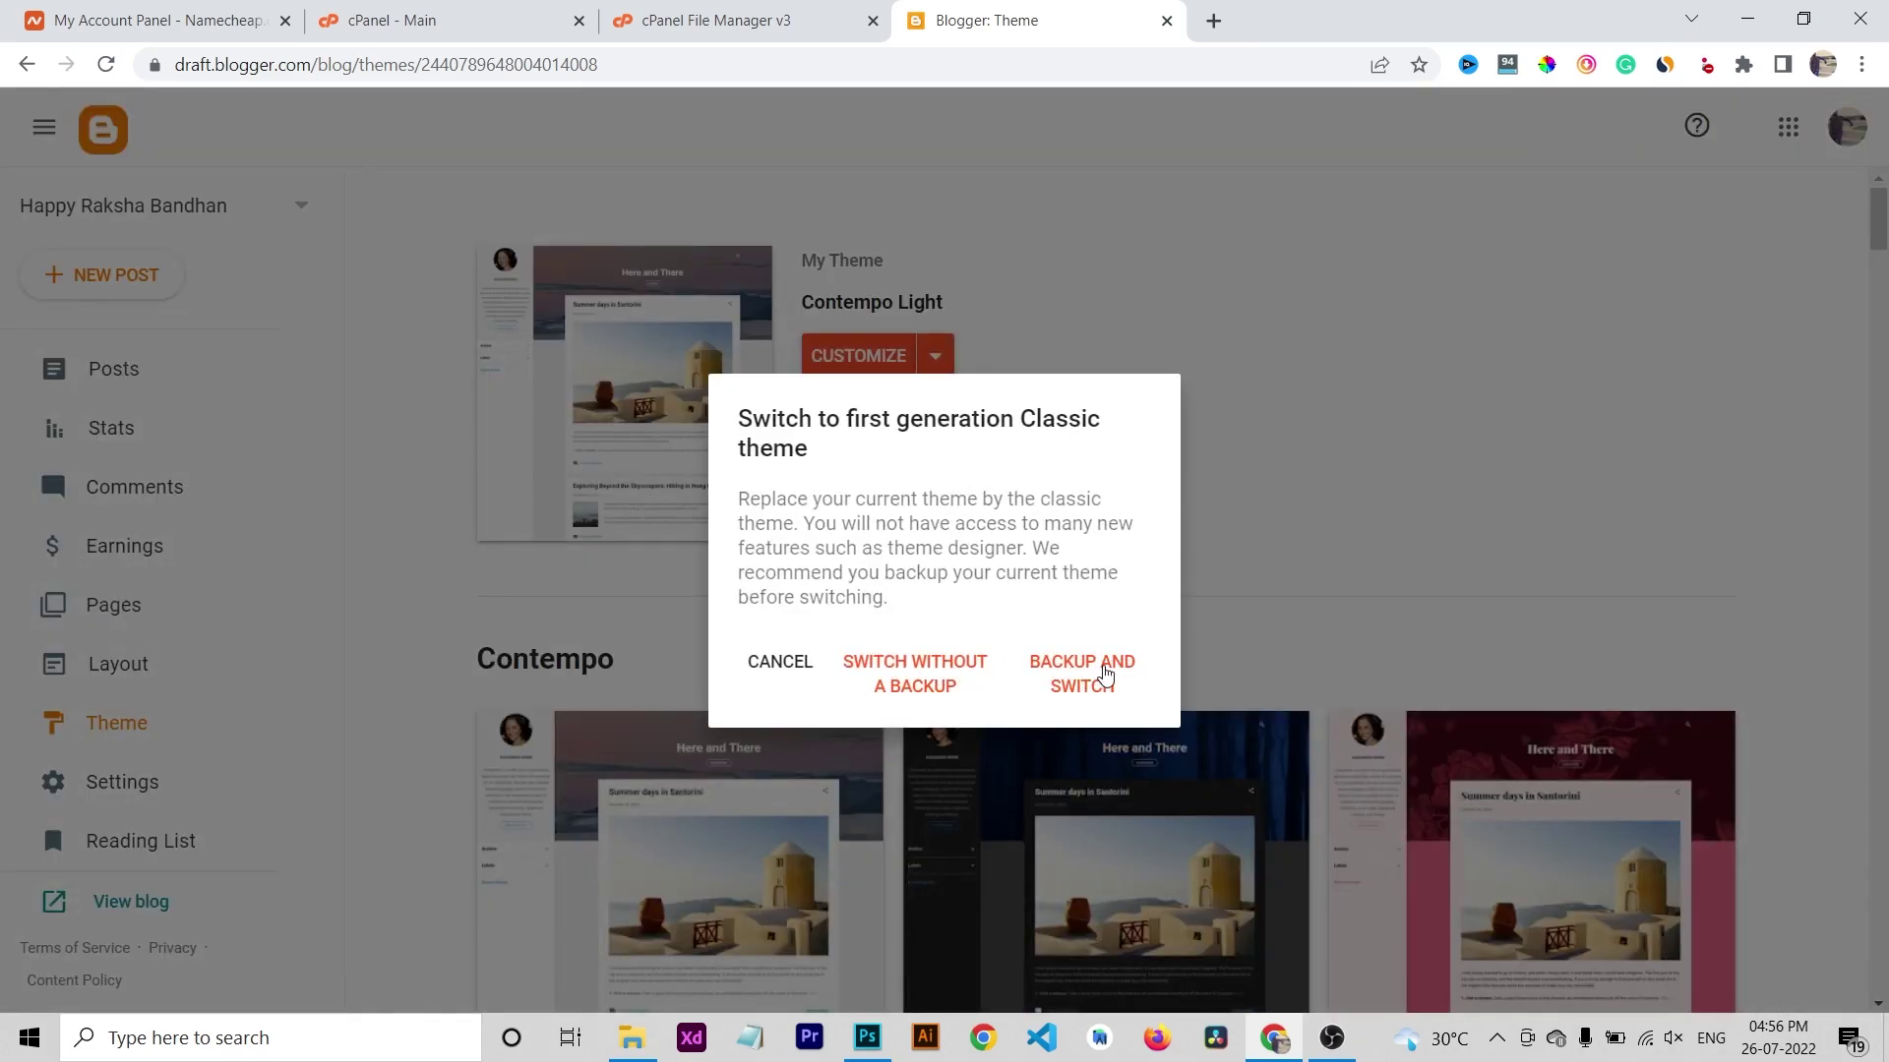
left_click(939, 669)
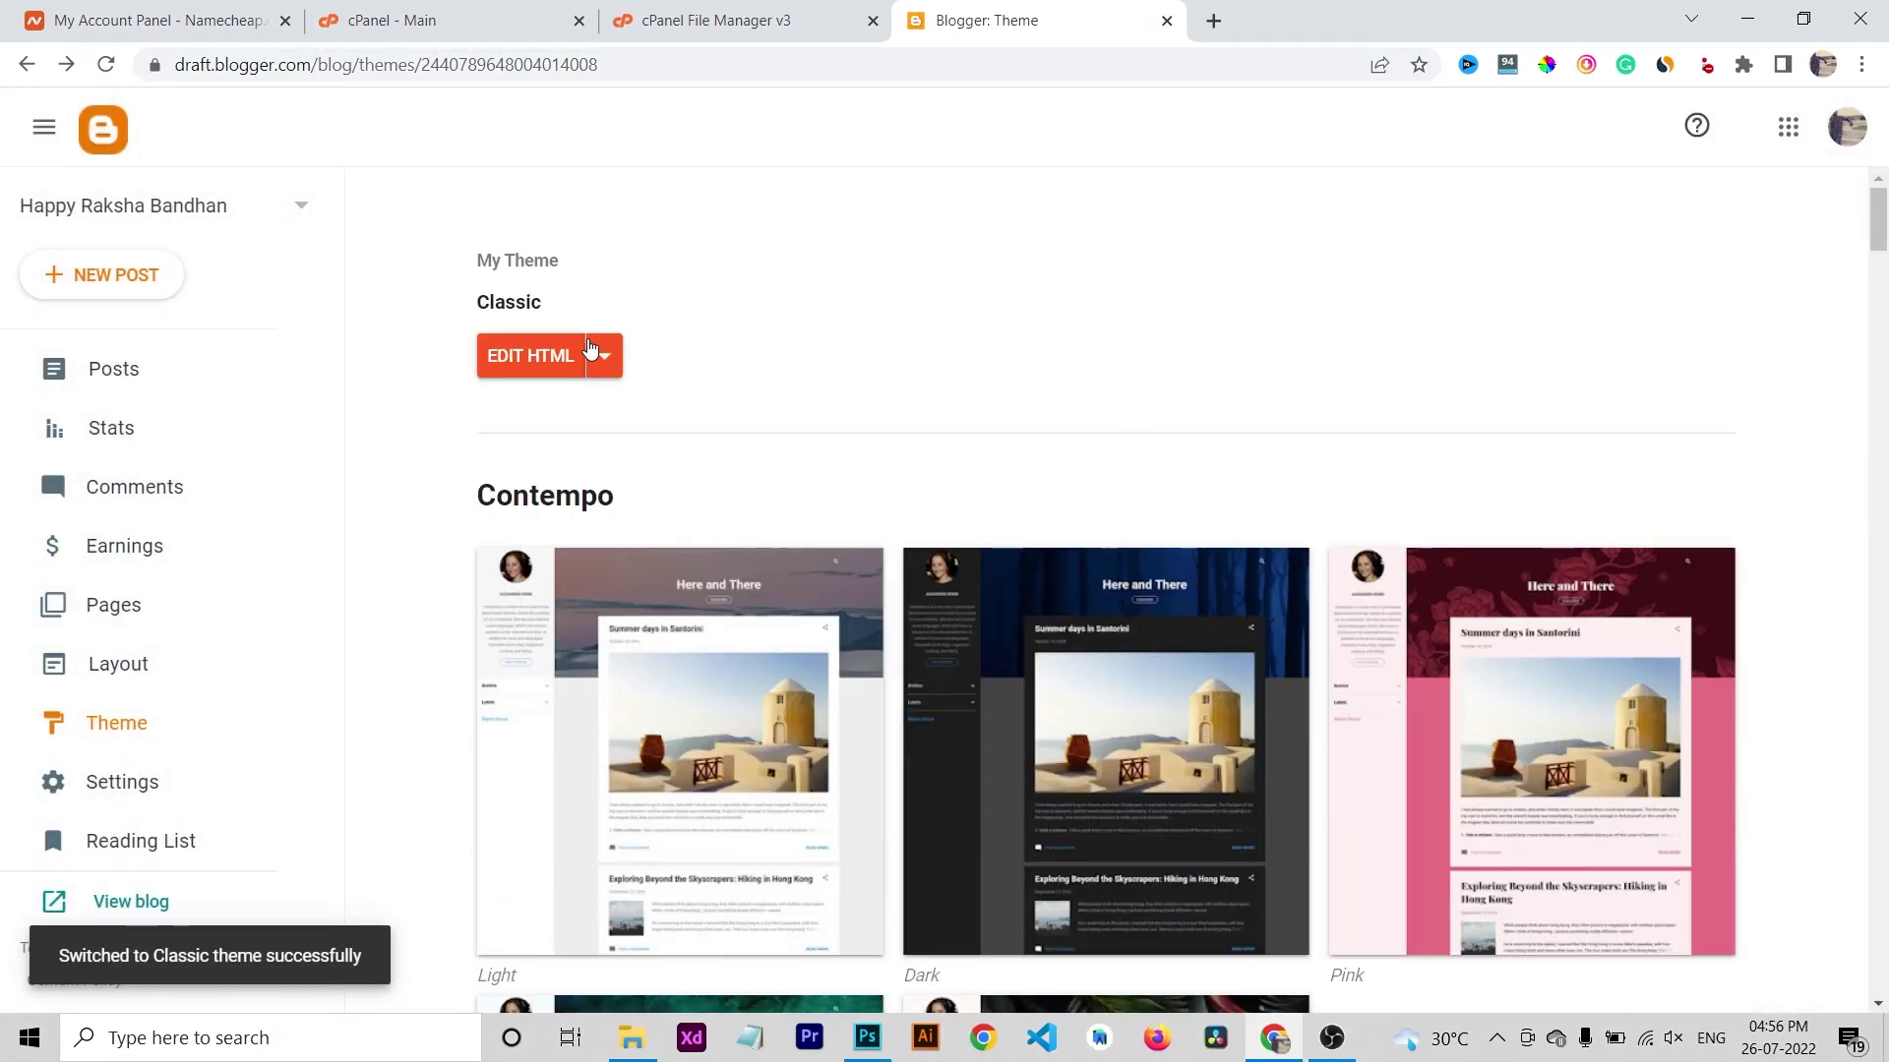
Set the Classic theme's NavBar to Off and save the change.
left_click(603, 355)
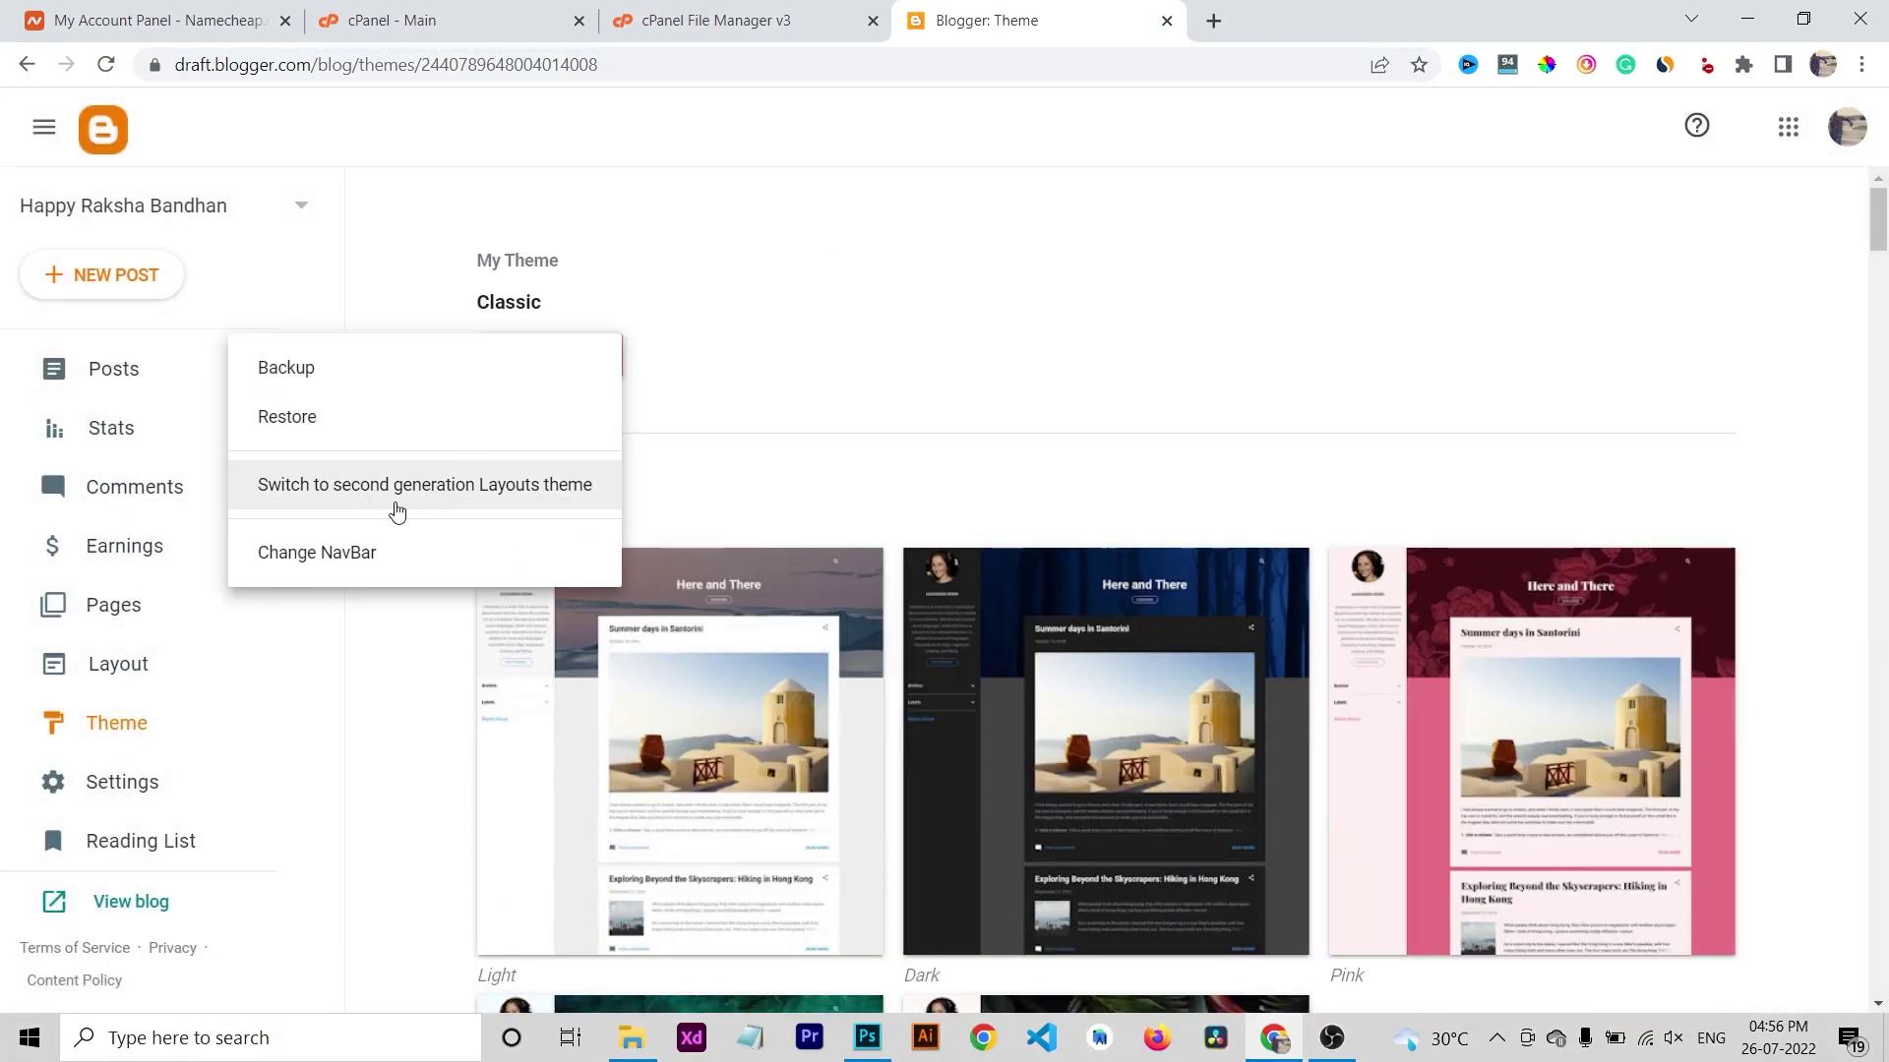
left_click(315, 571)
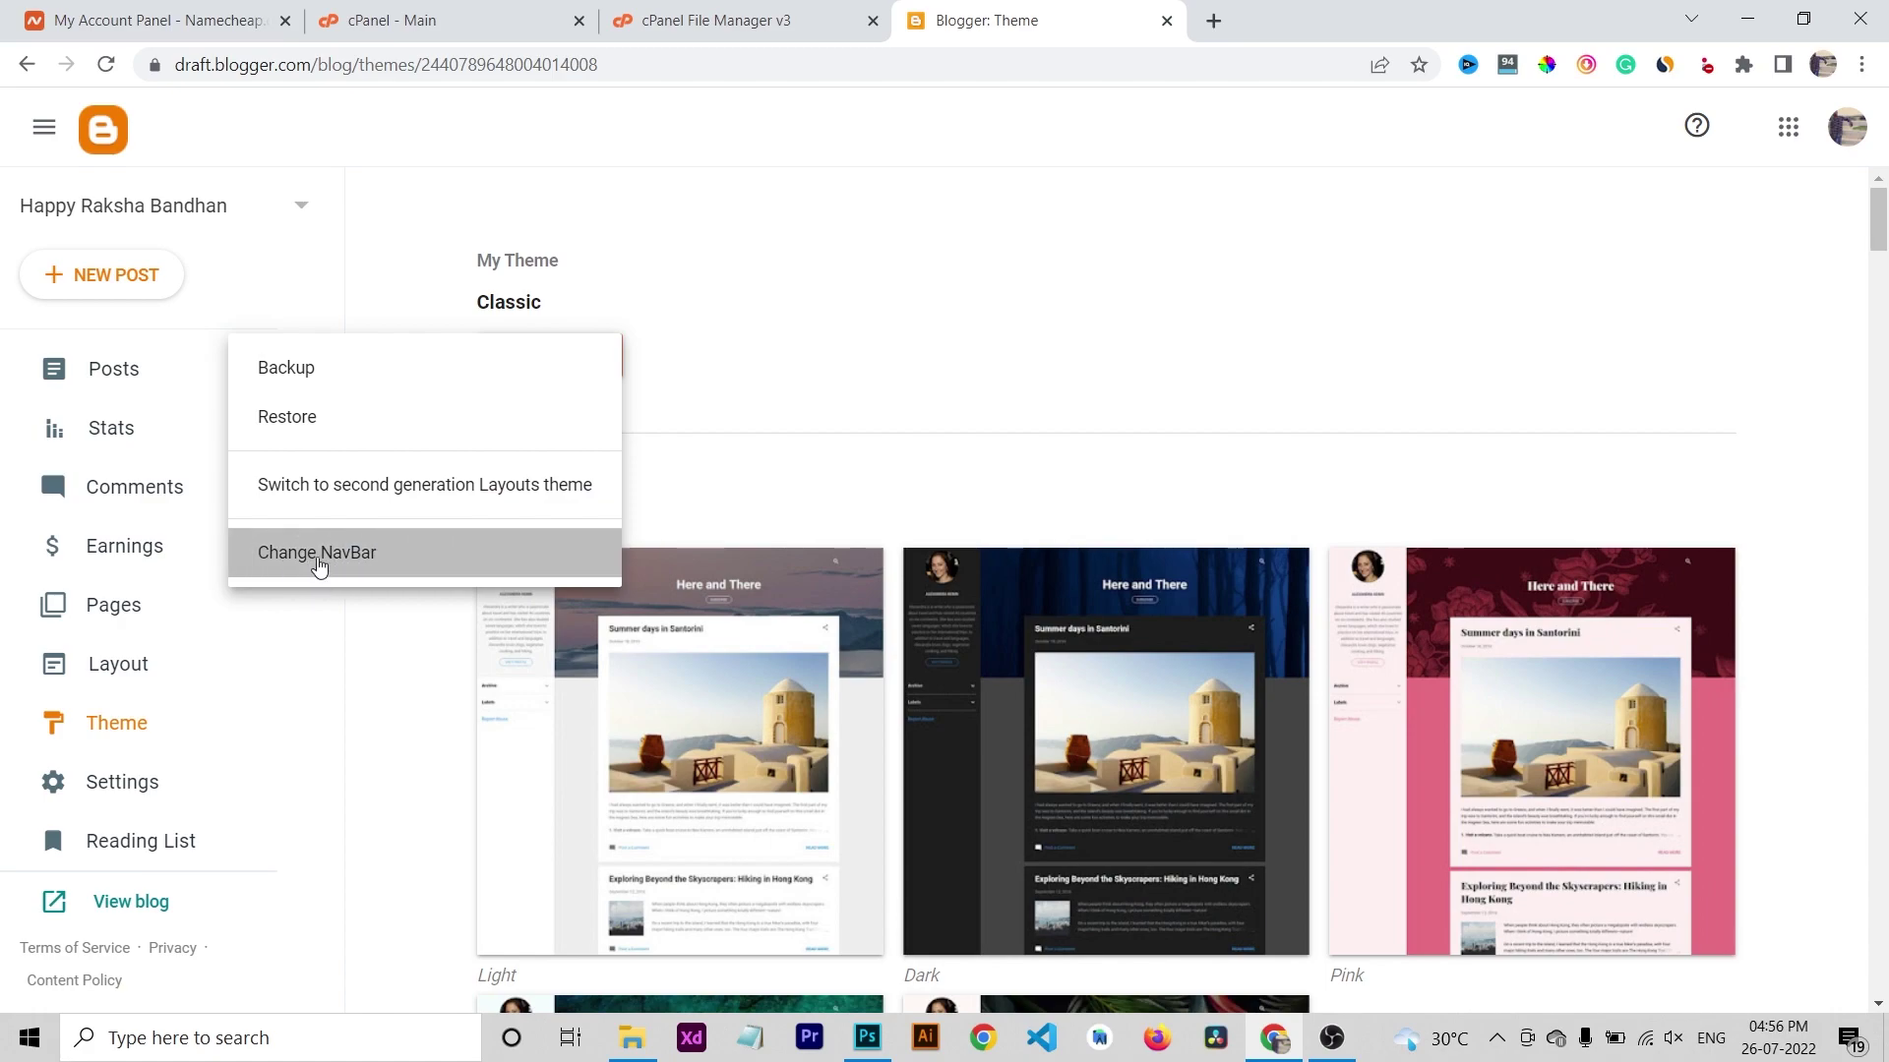
left_click(752, 547)
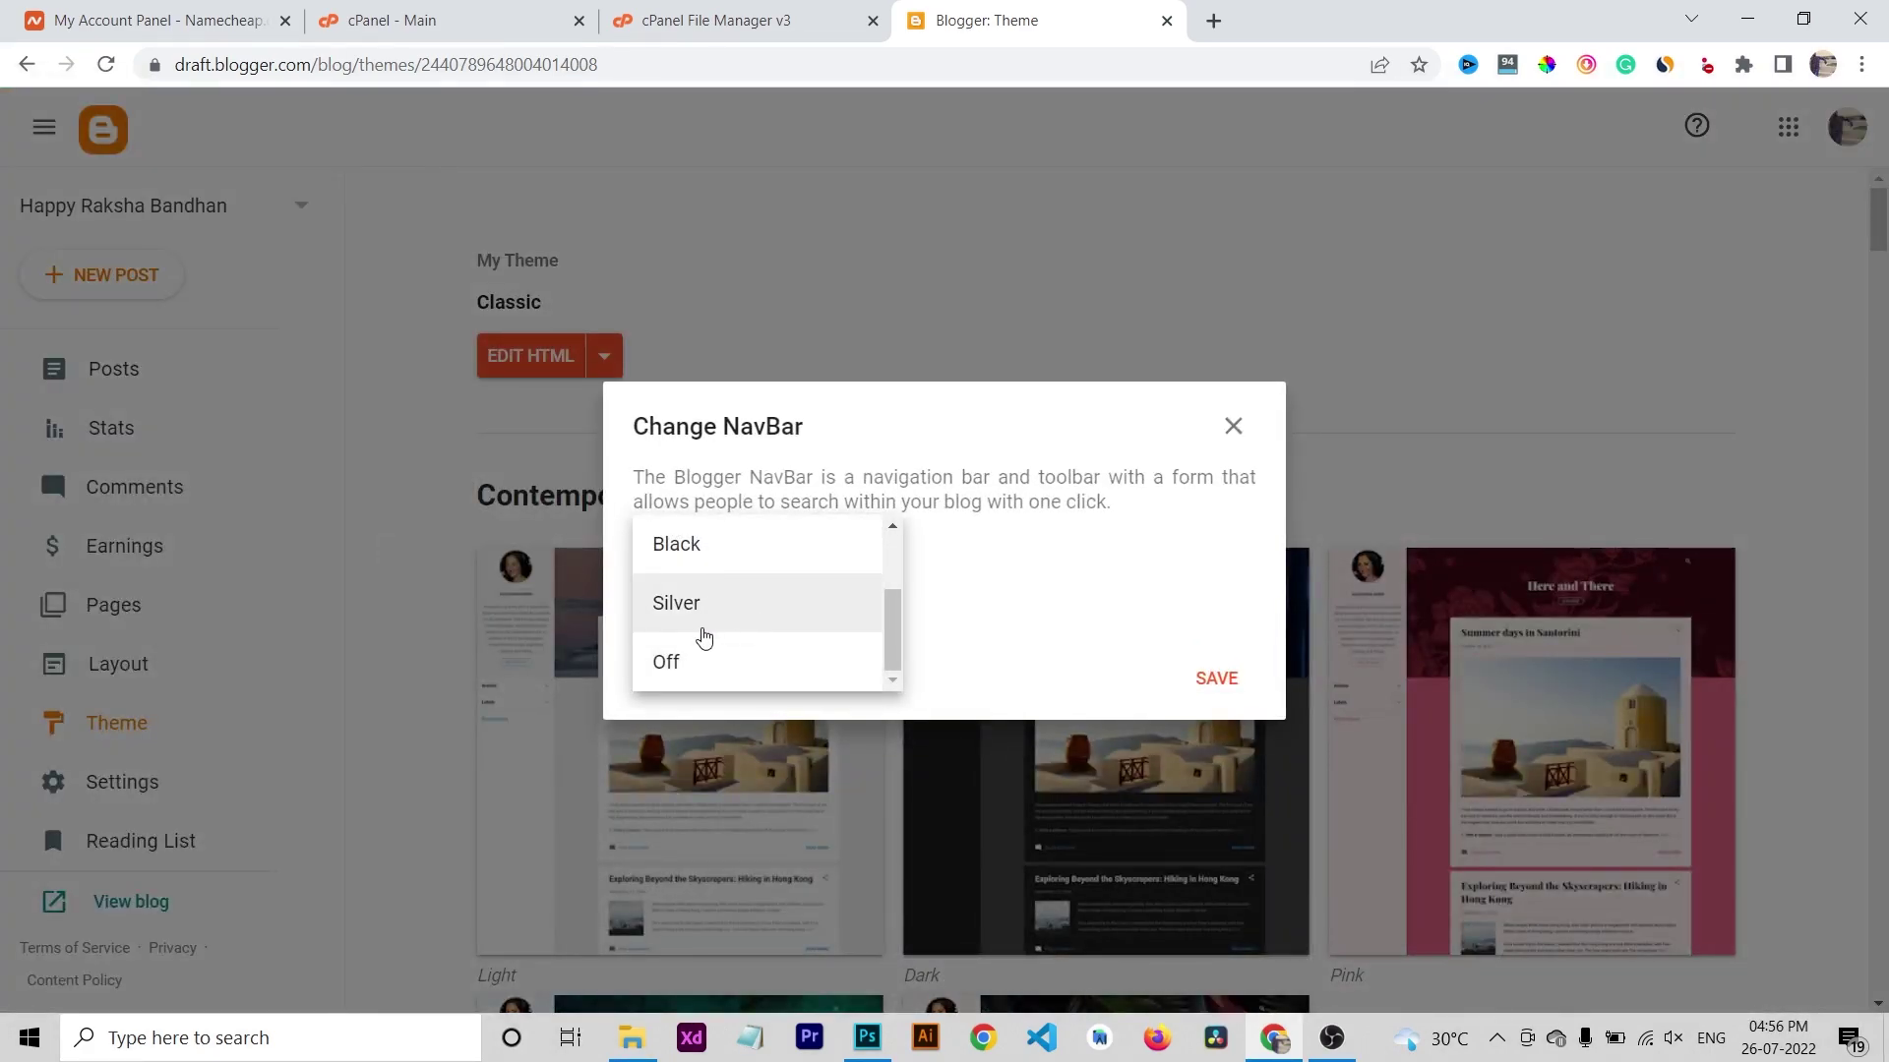
left_click(736, 664)
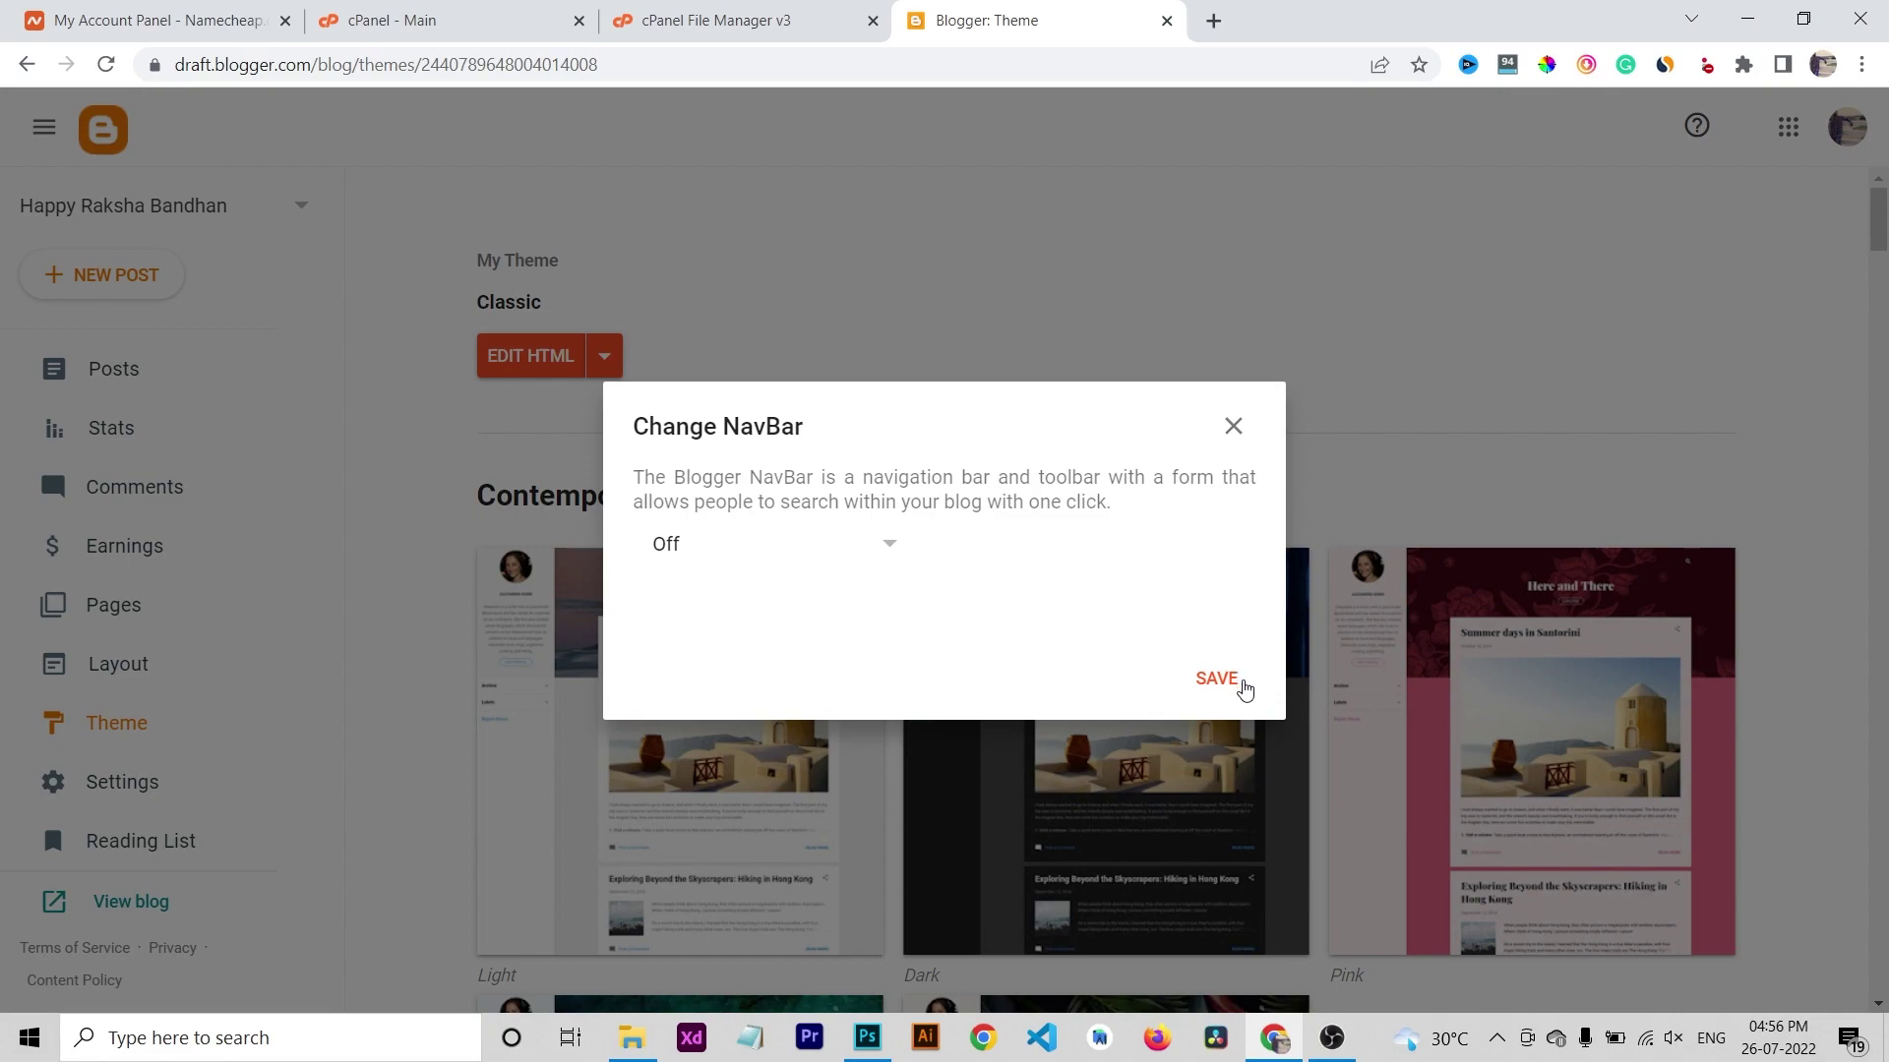
left_click(1238, 682)
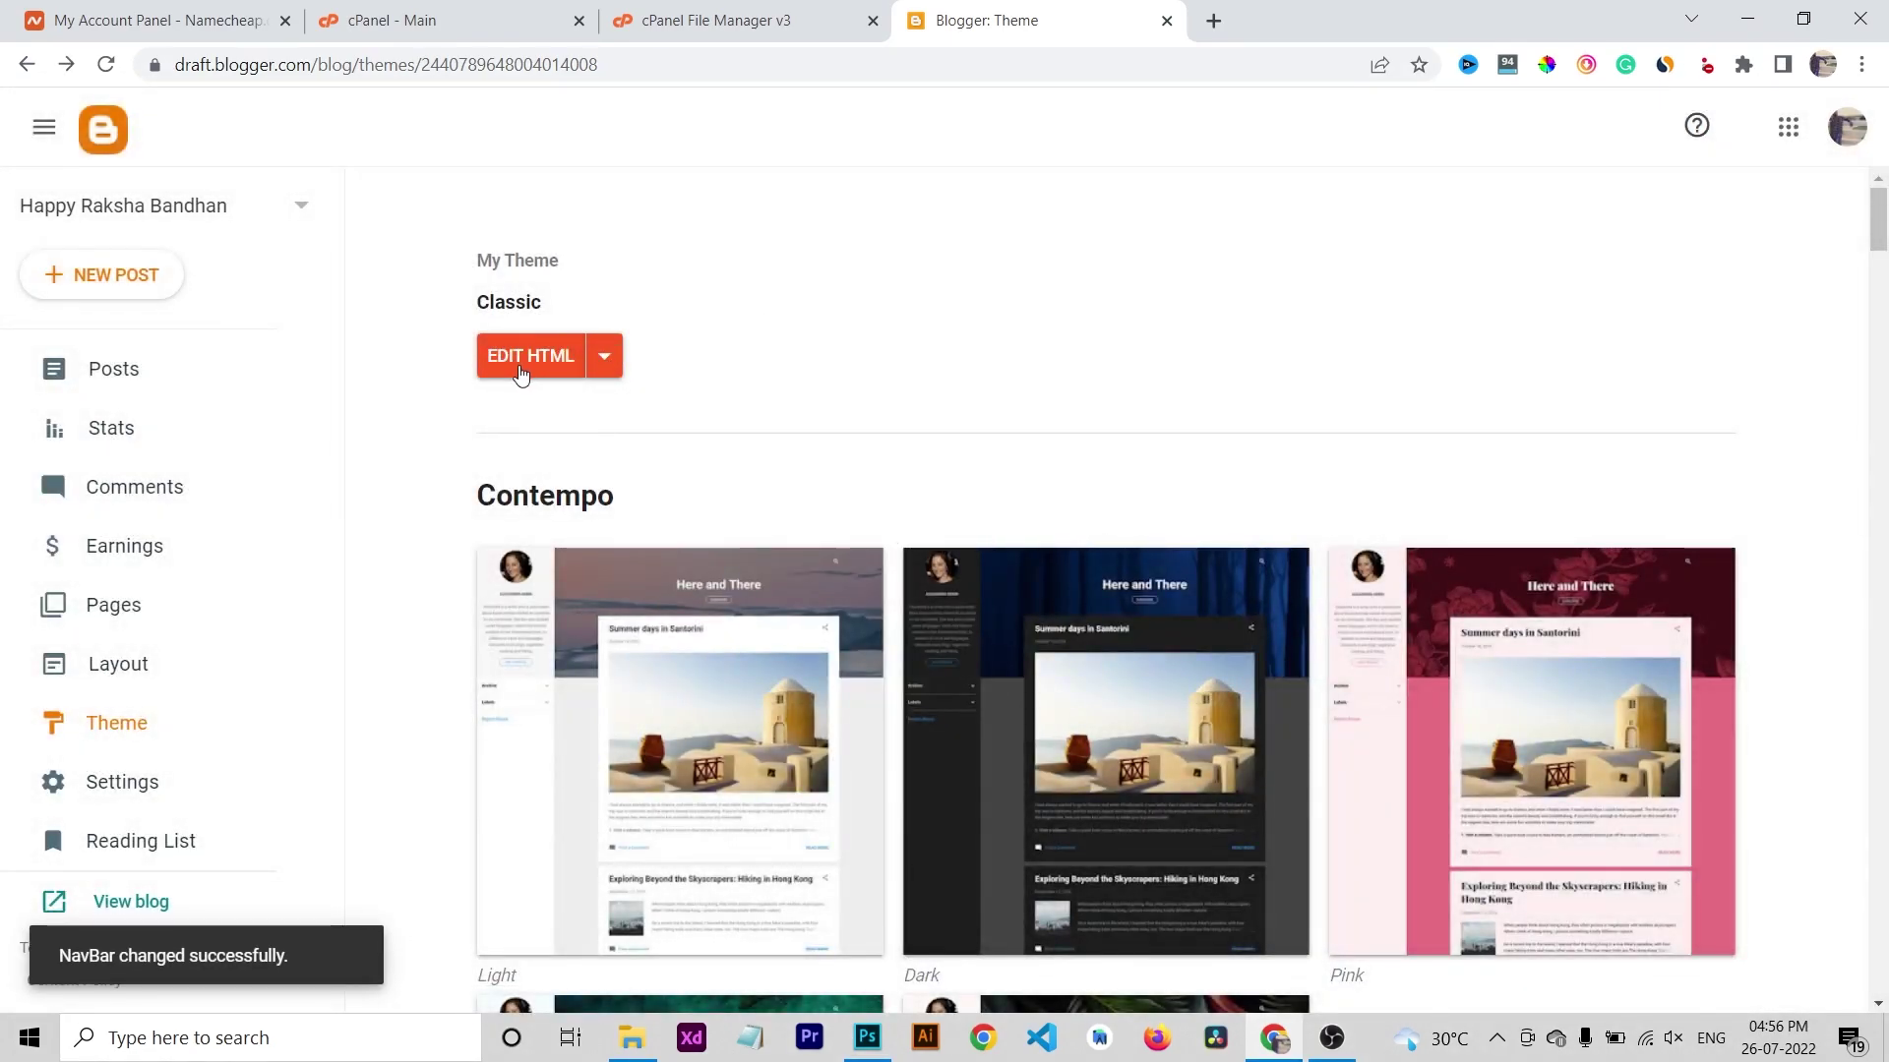
Open the theme's HTML for editing, and copy all code of index.html in the Free Blogger Script folder using Sublime Text.
left_click(521, 364)
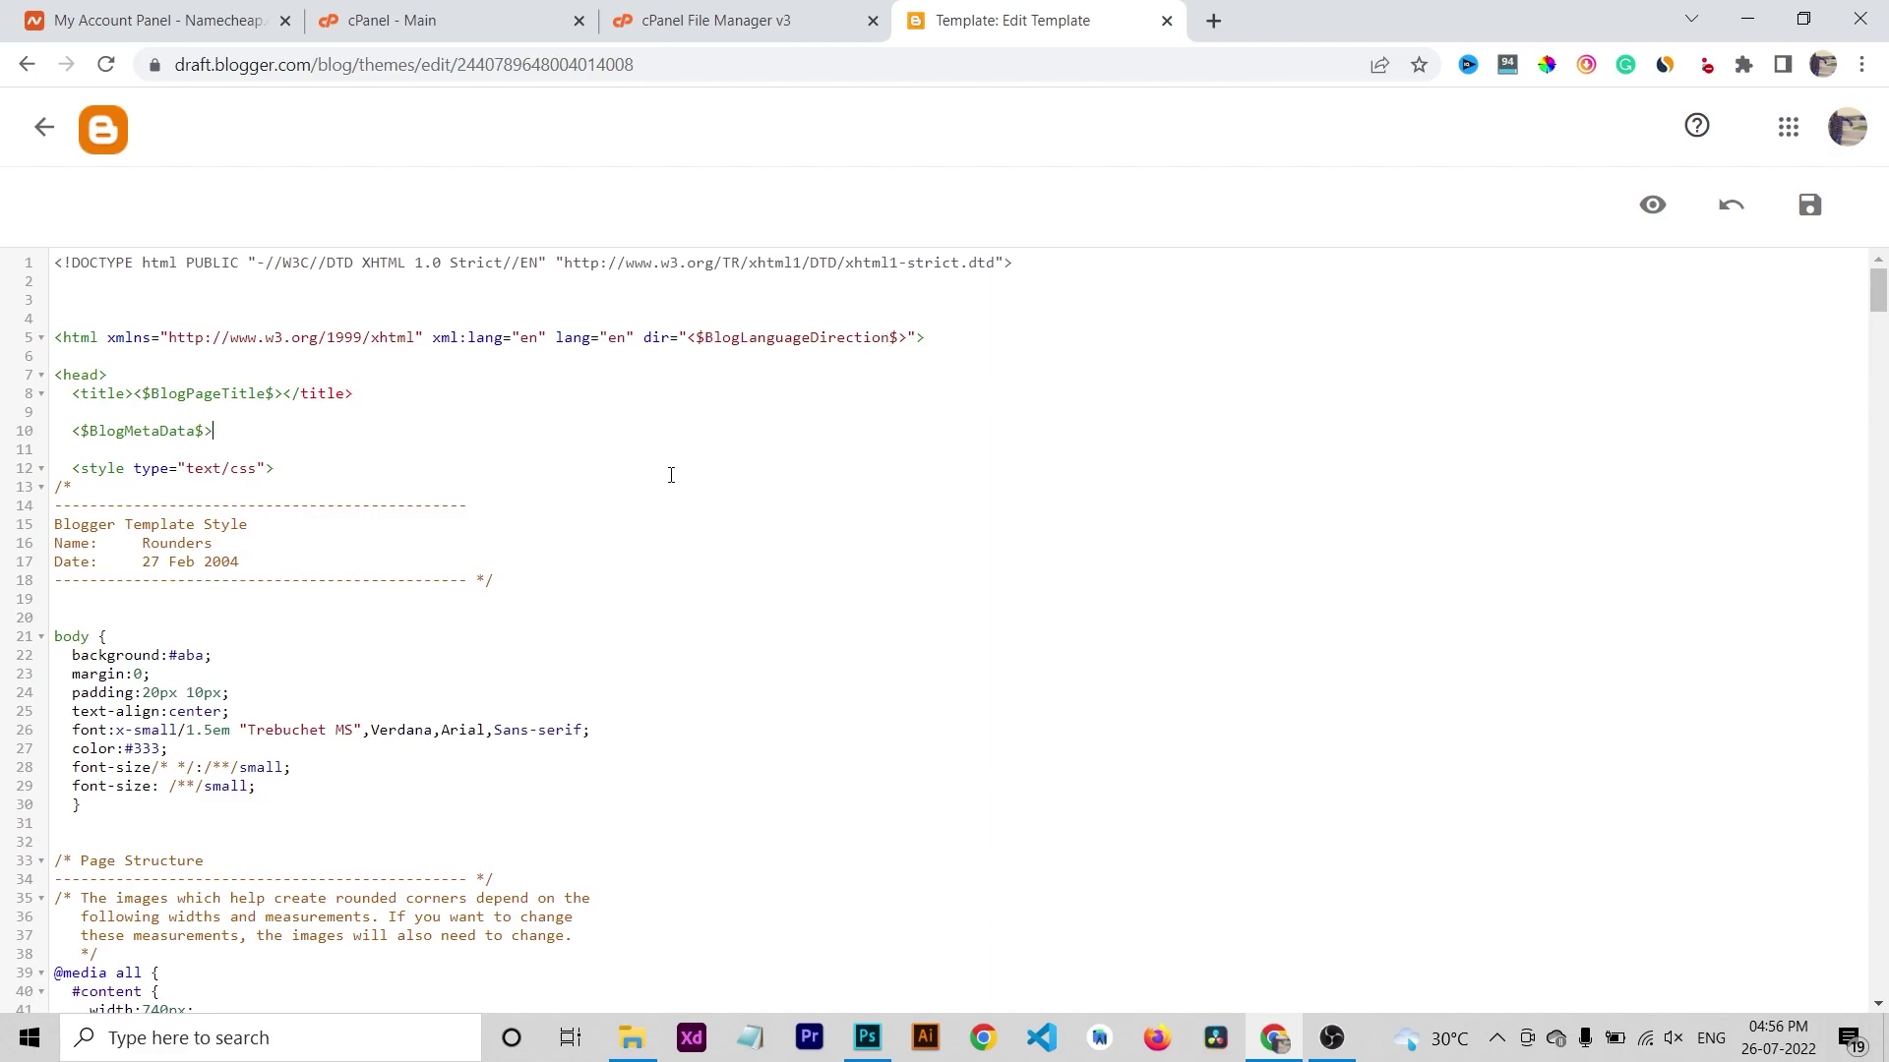
left_click(631, 1037)
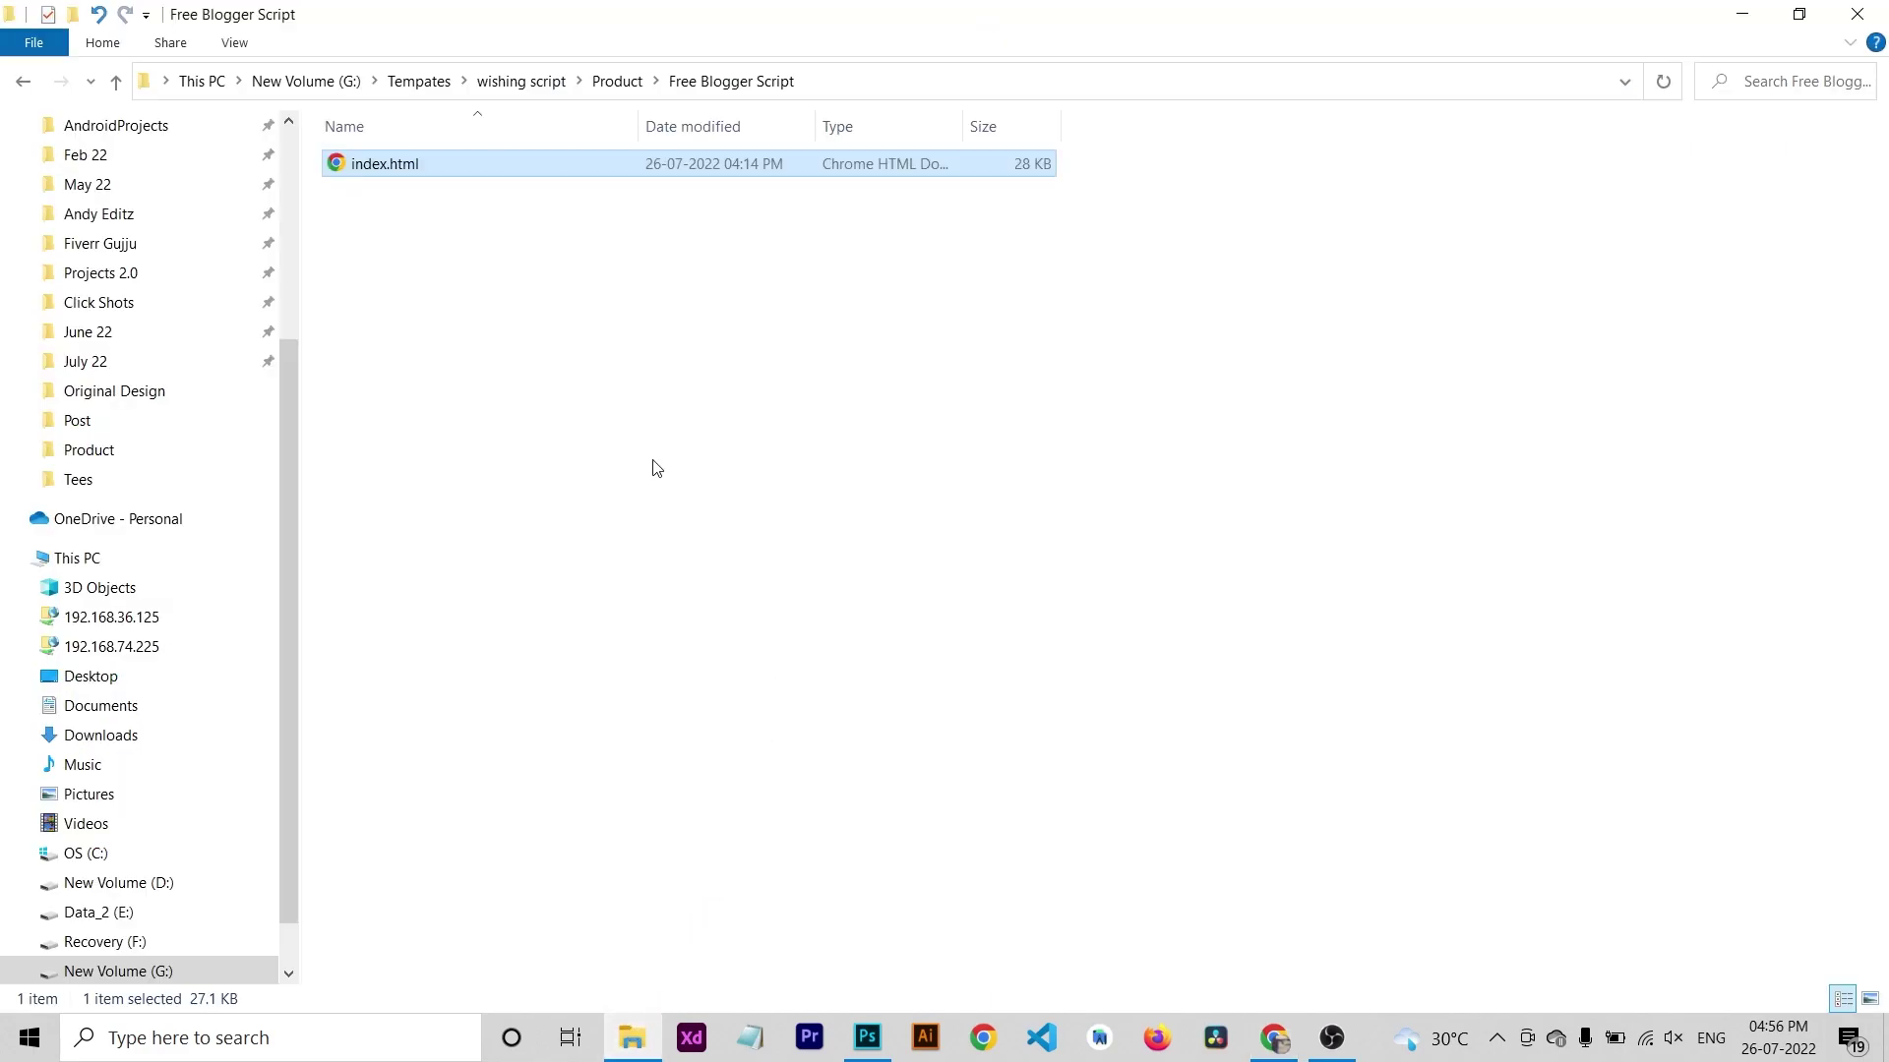
right_click(371, 170)
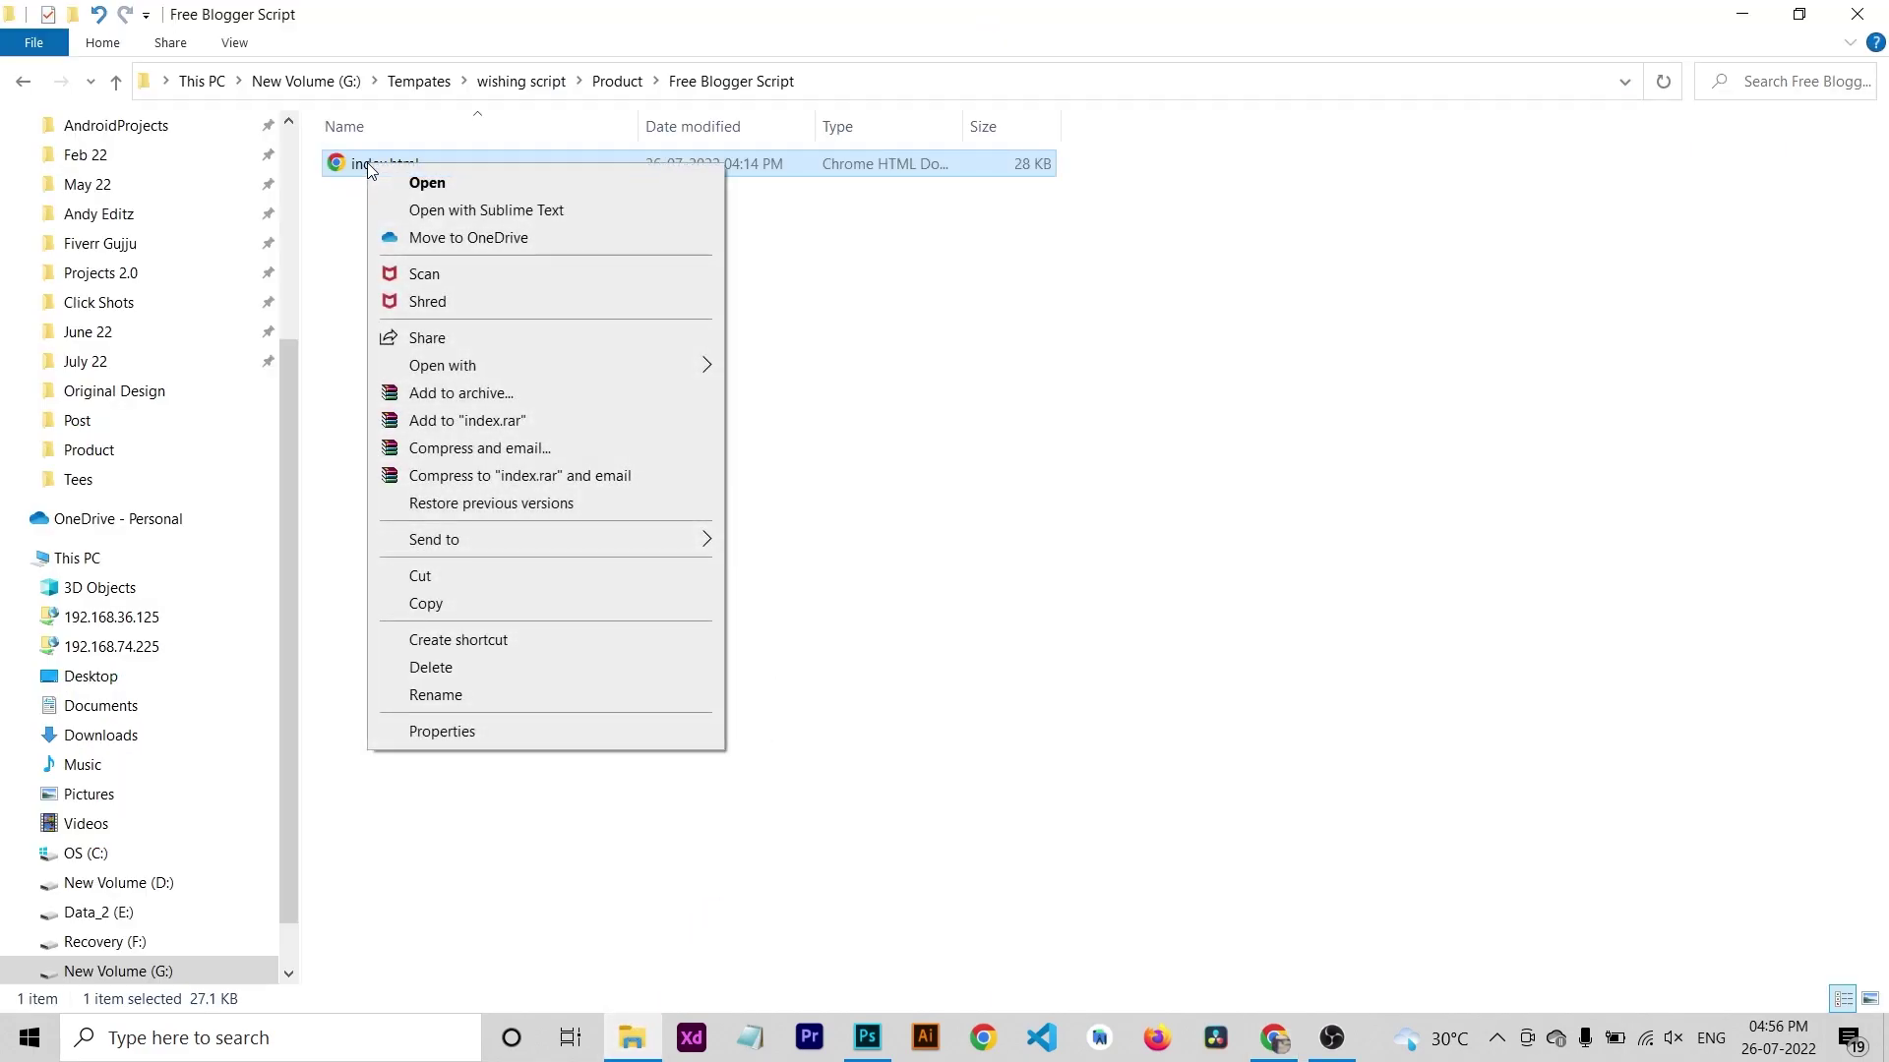
left_click(460, 210)
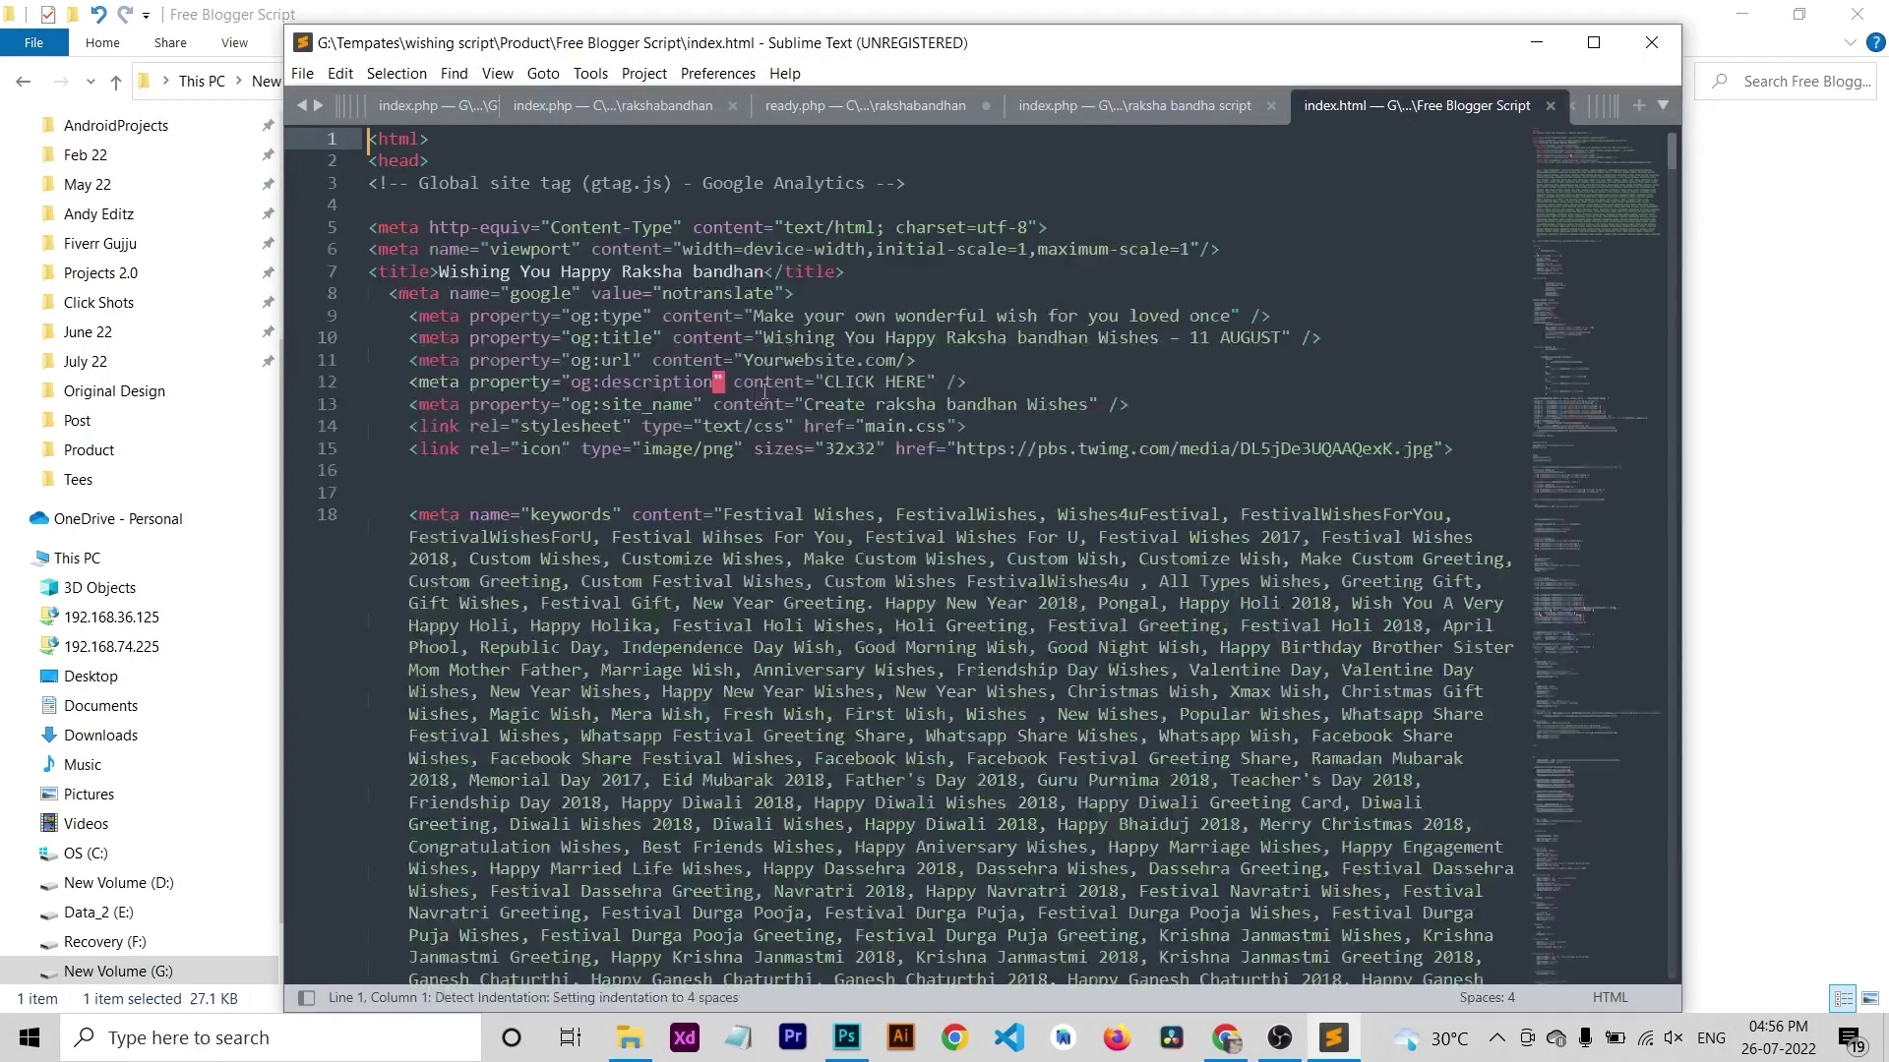
left_click(725, 275)
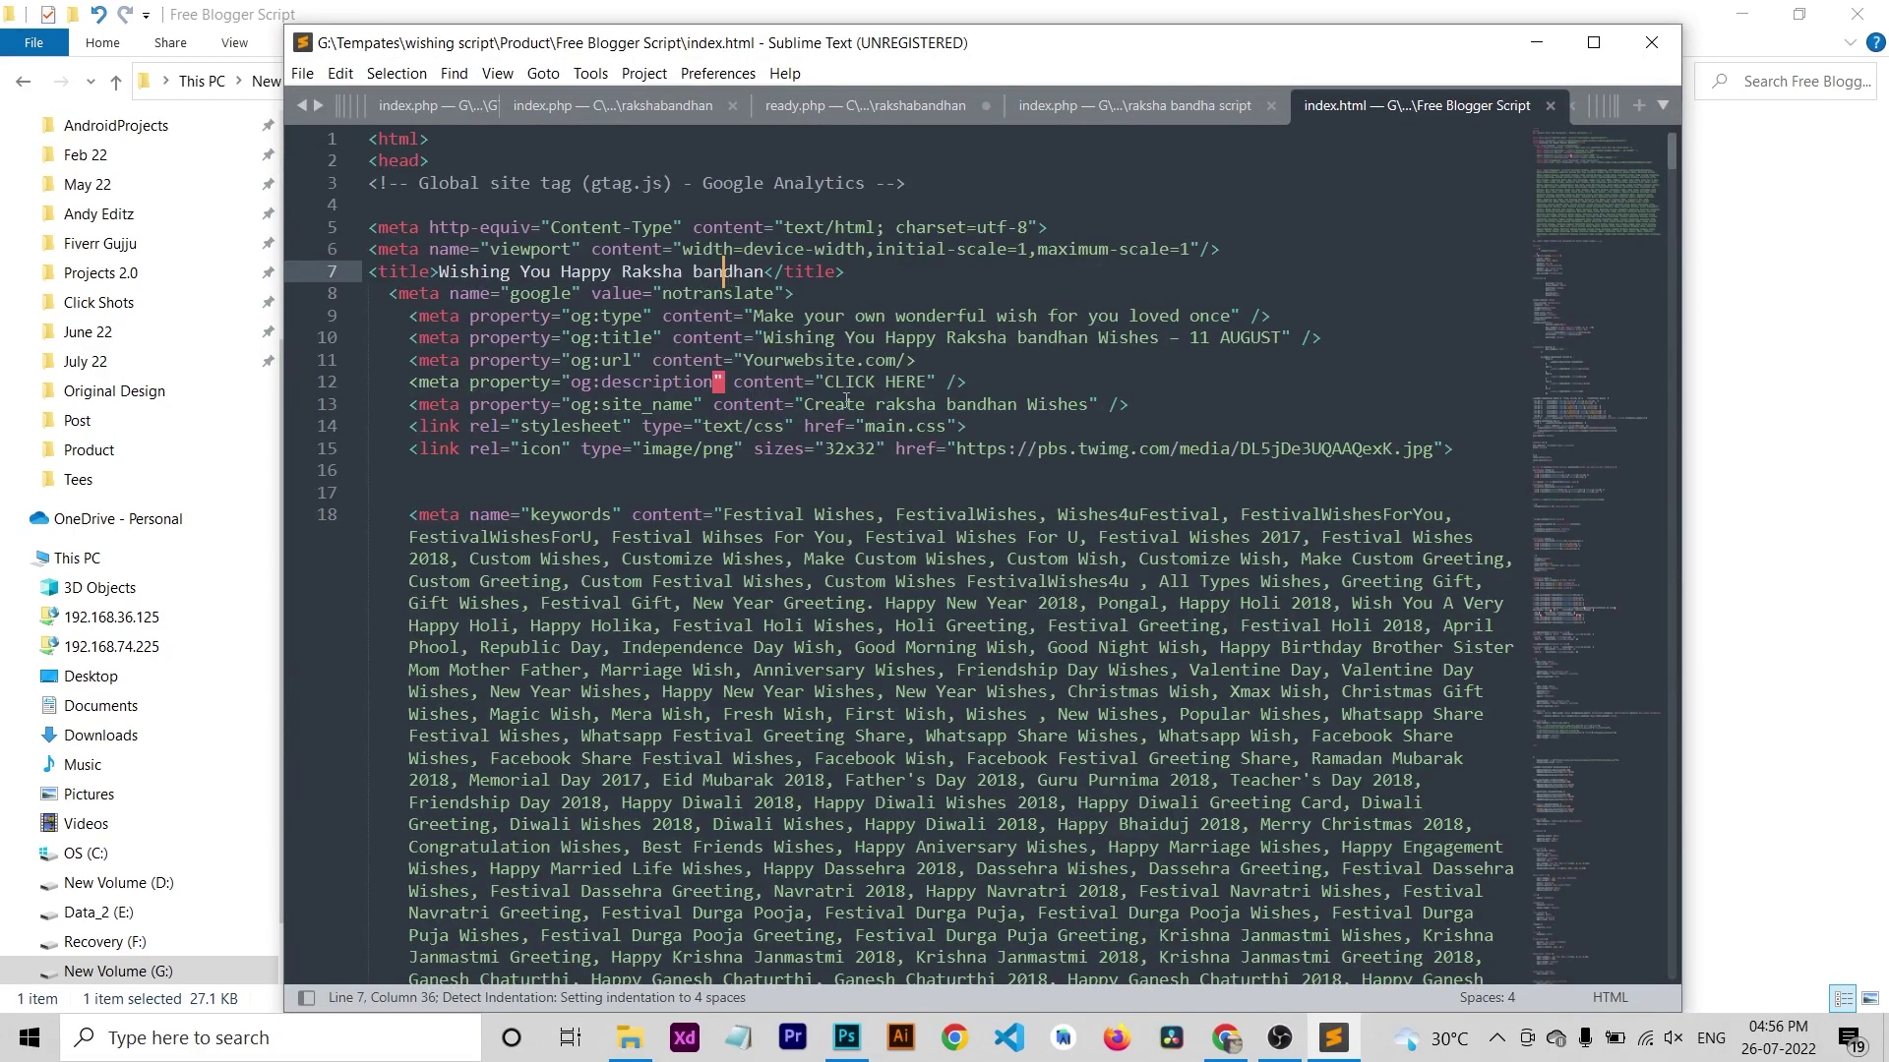
key("ctrl+a")
key("ctrl+c")
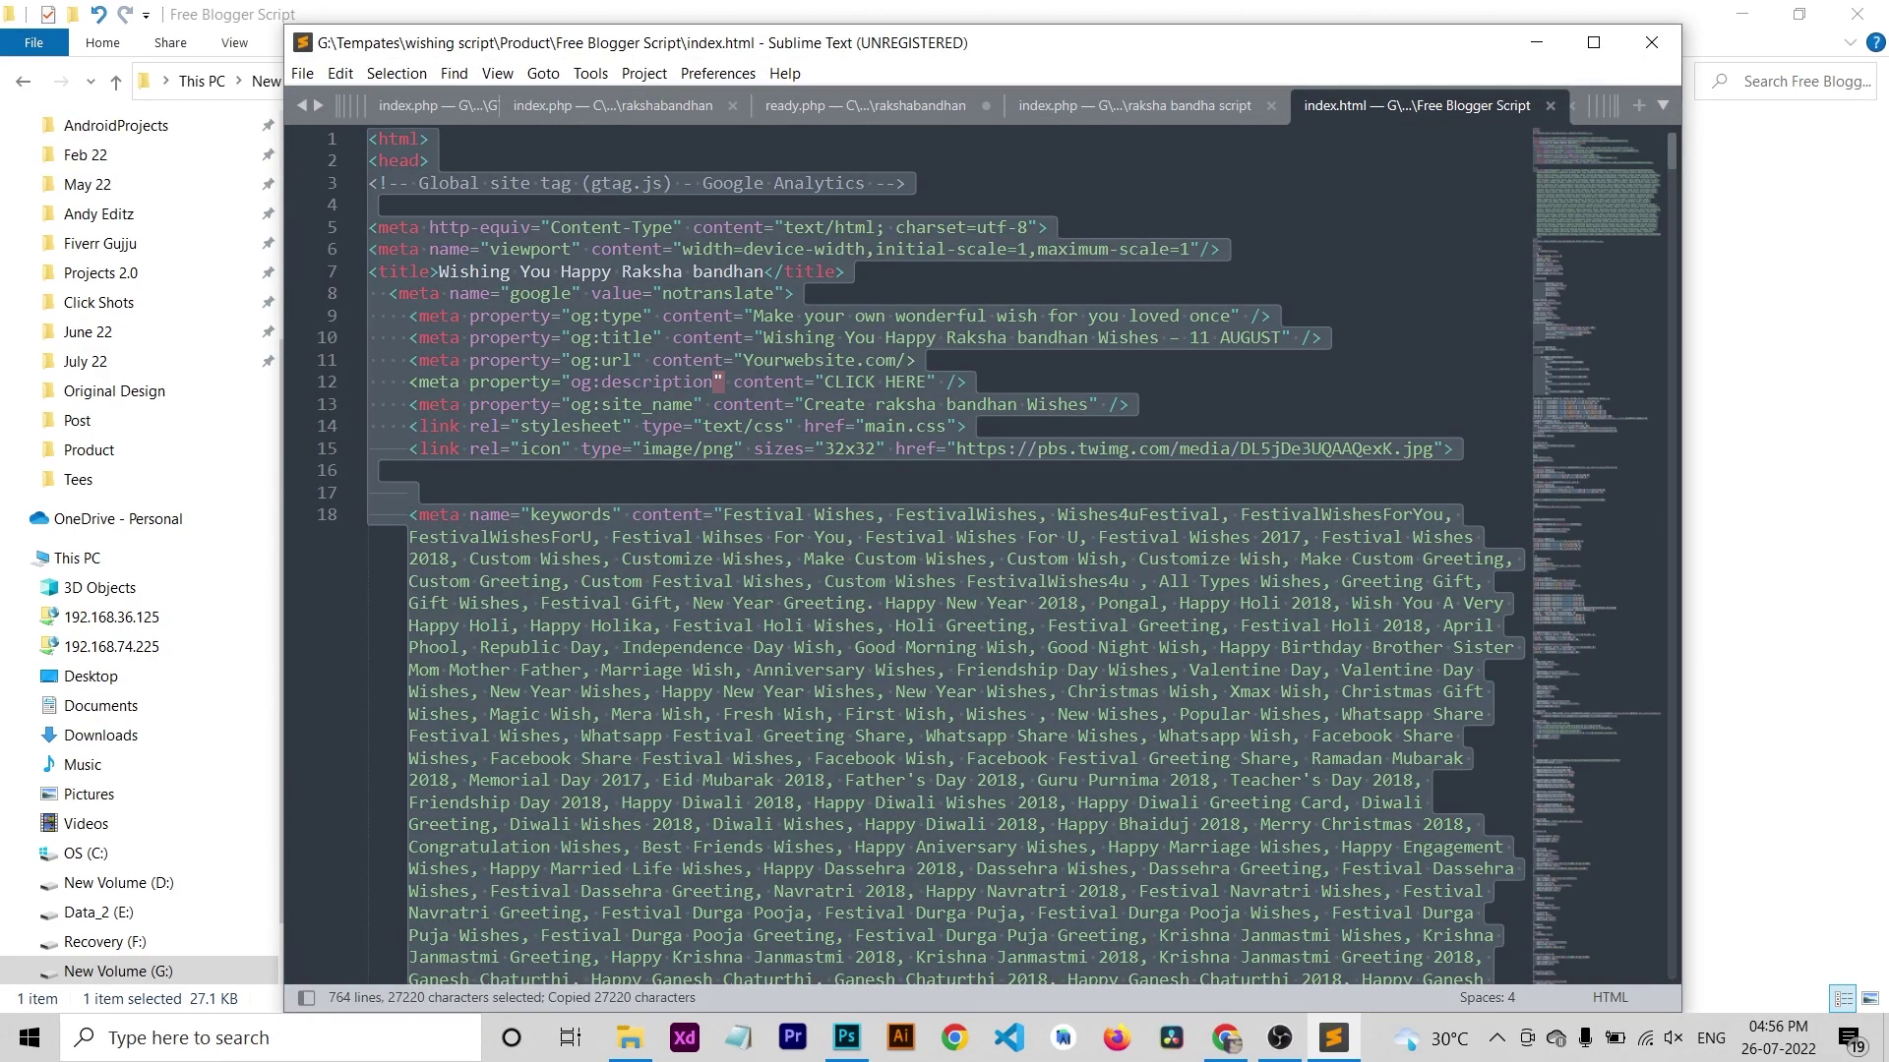
left_click(1538, 43)
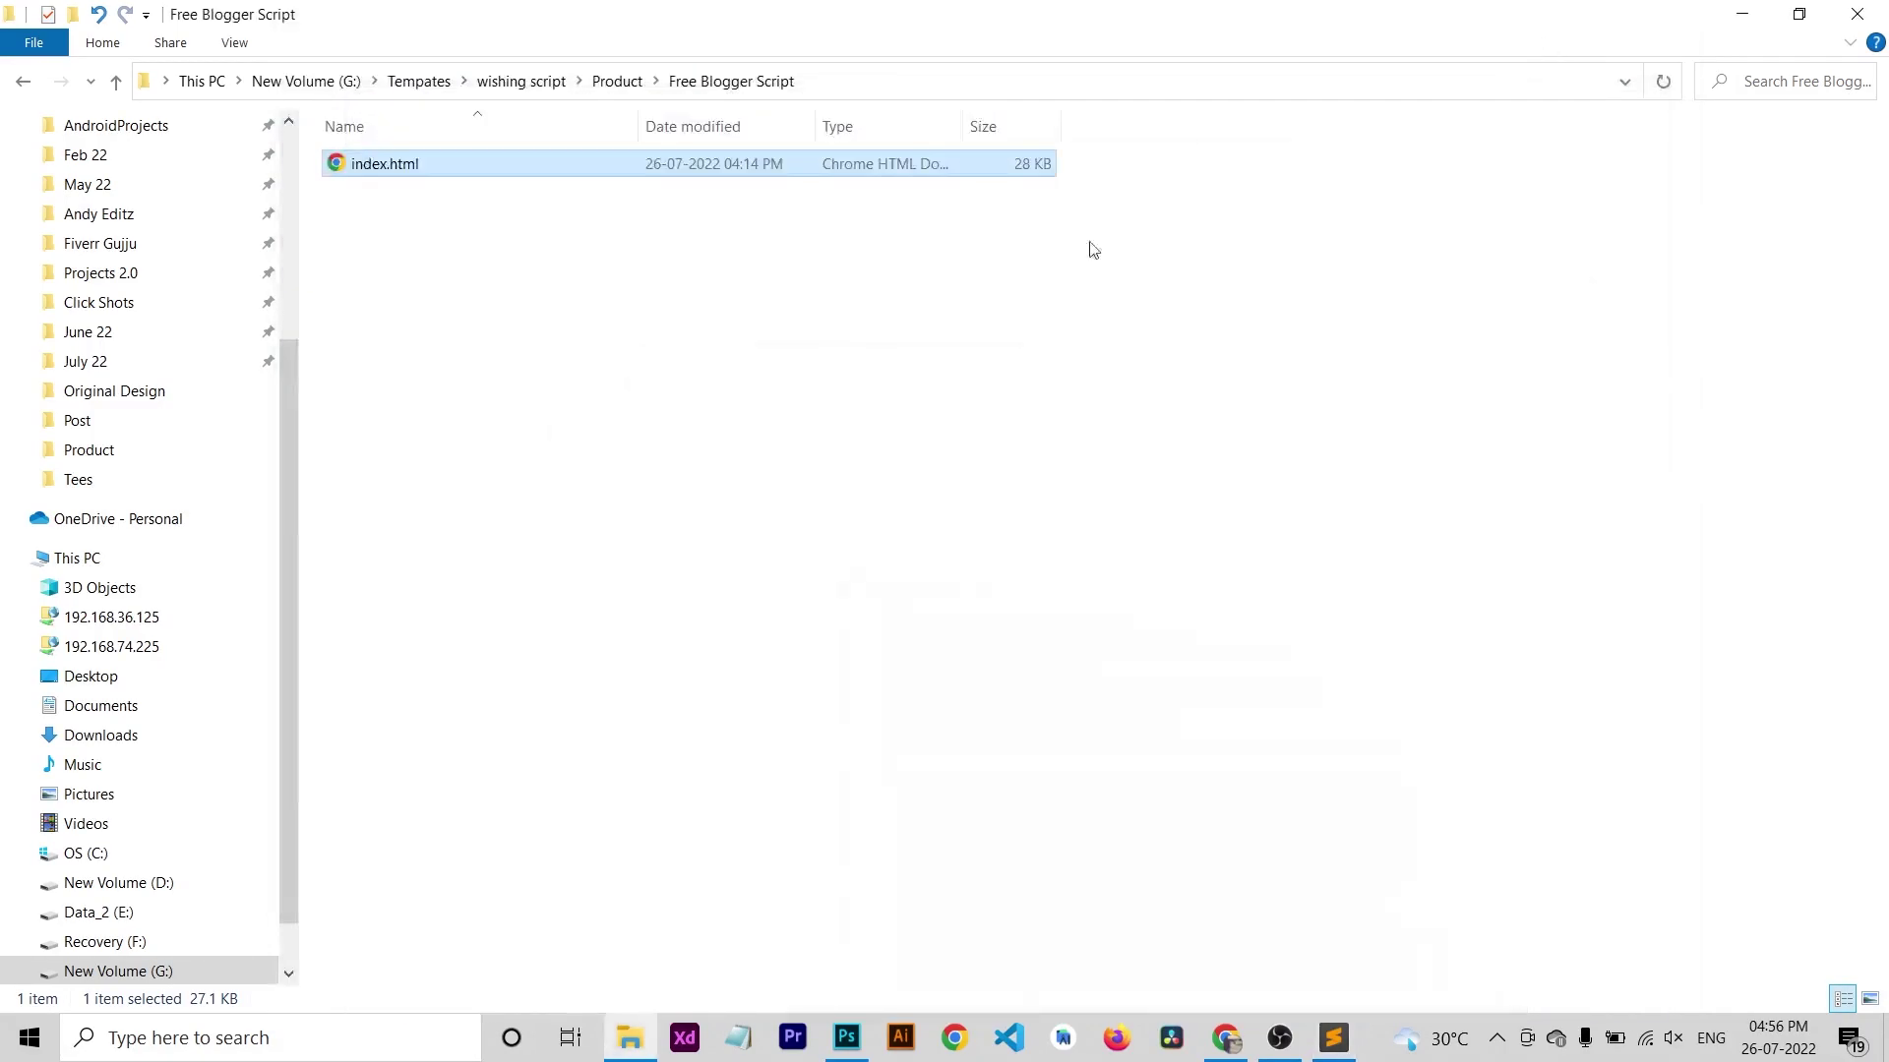
Back in the browser's theme editor, replace the entire template with the copied index.html code and save it.
left_click(1237, 1039)
key("ctrl+a")
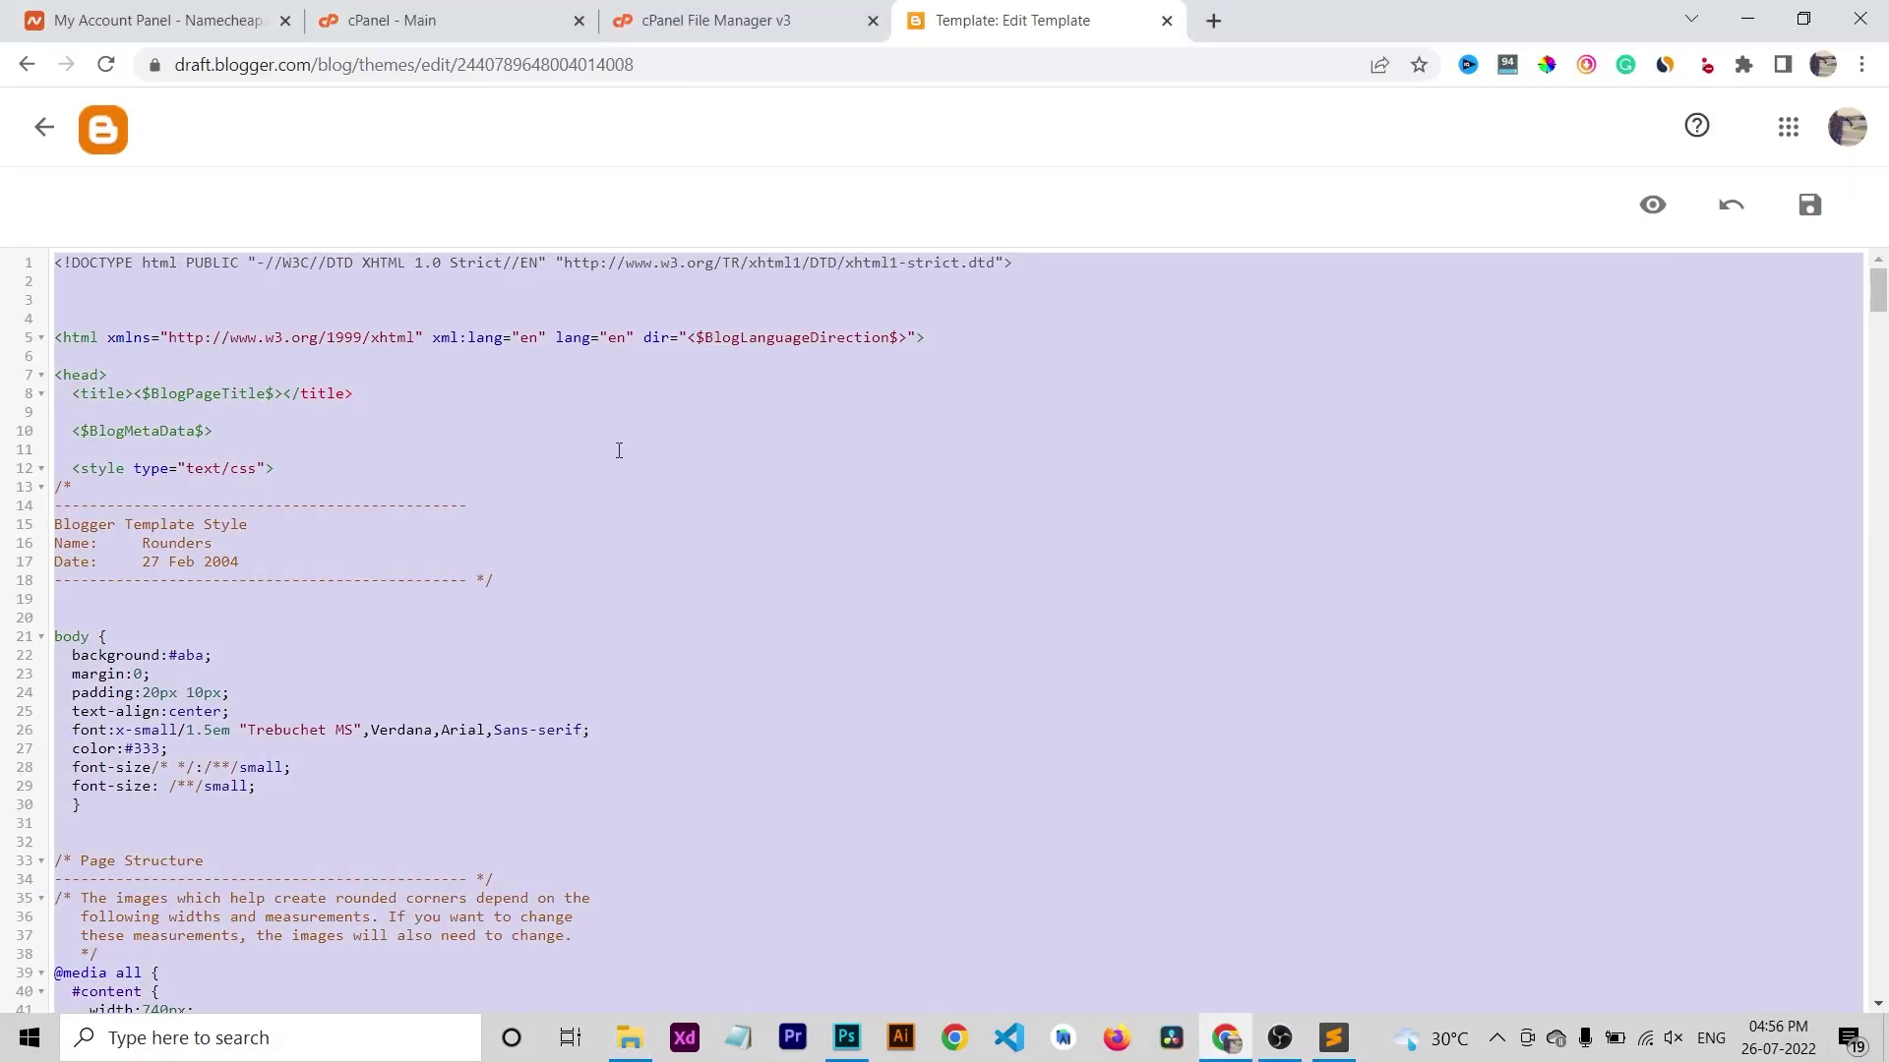
key("BackSpace")
key("ctrl+v")
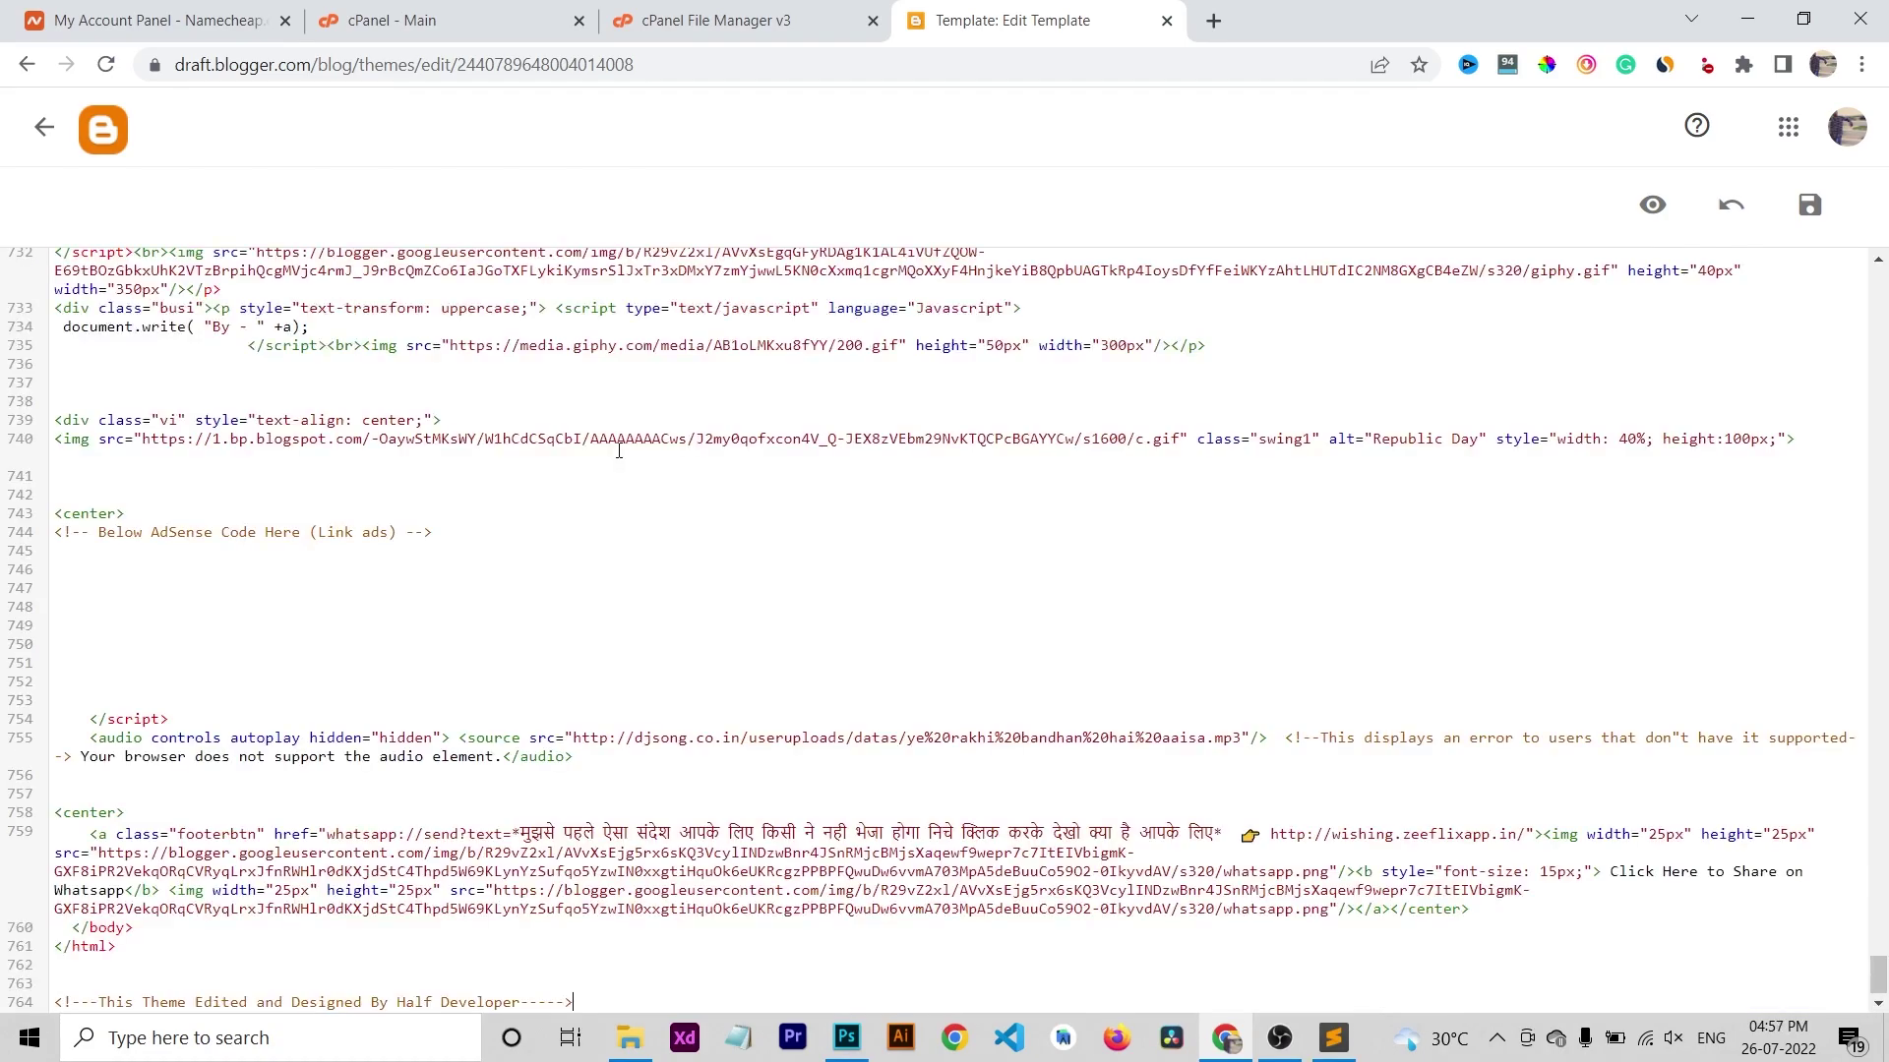
left_click(1808, 204)
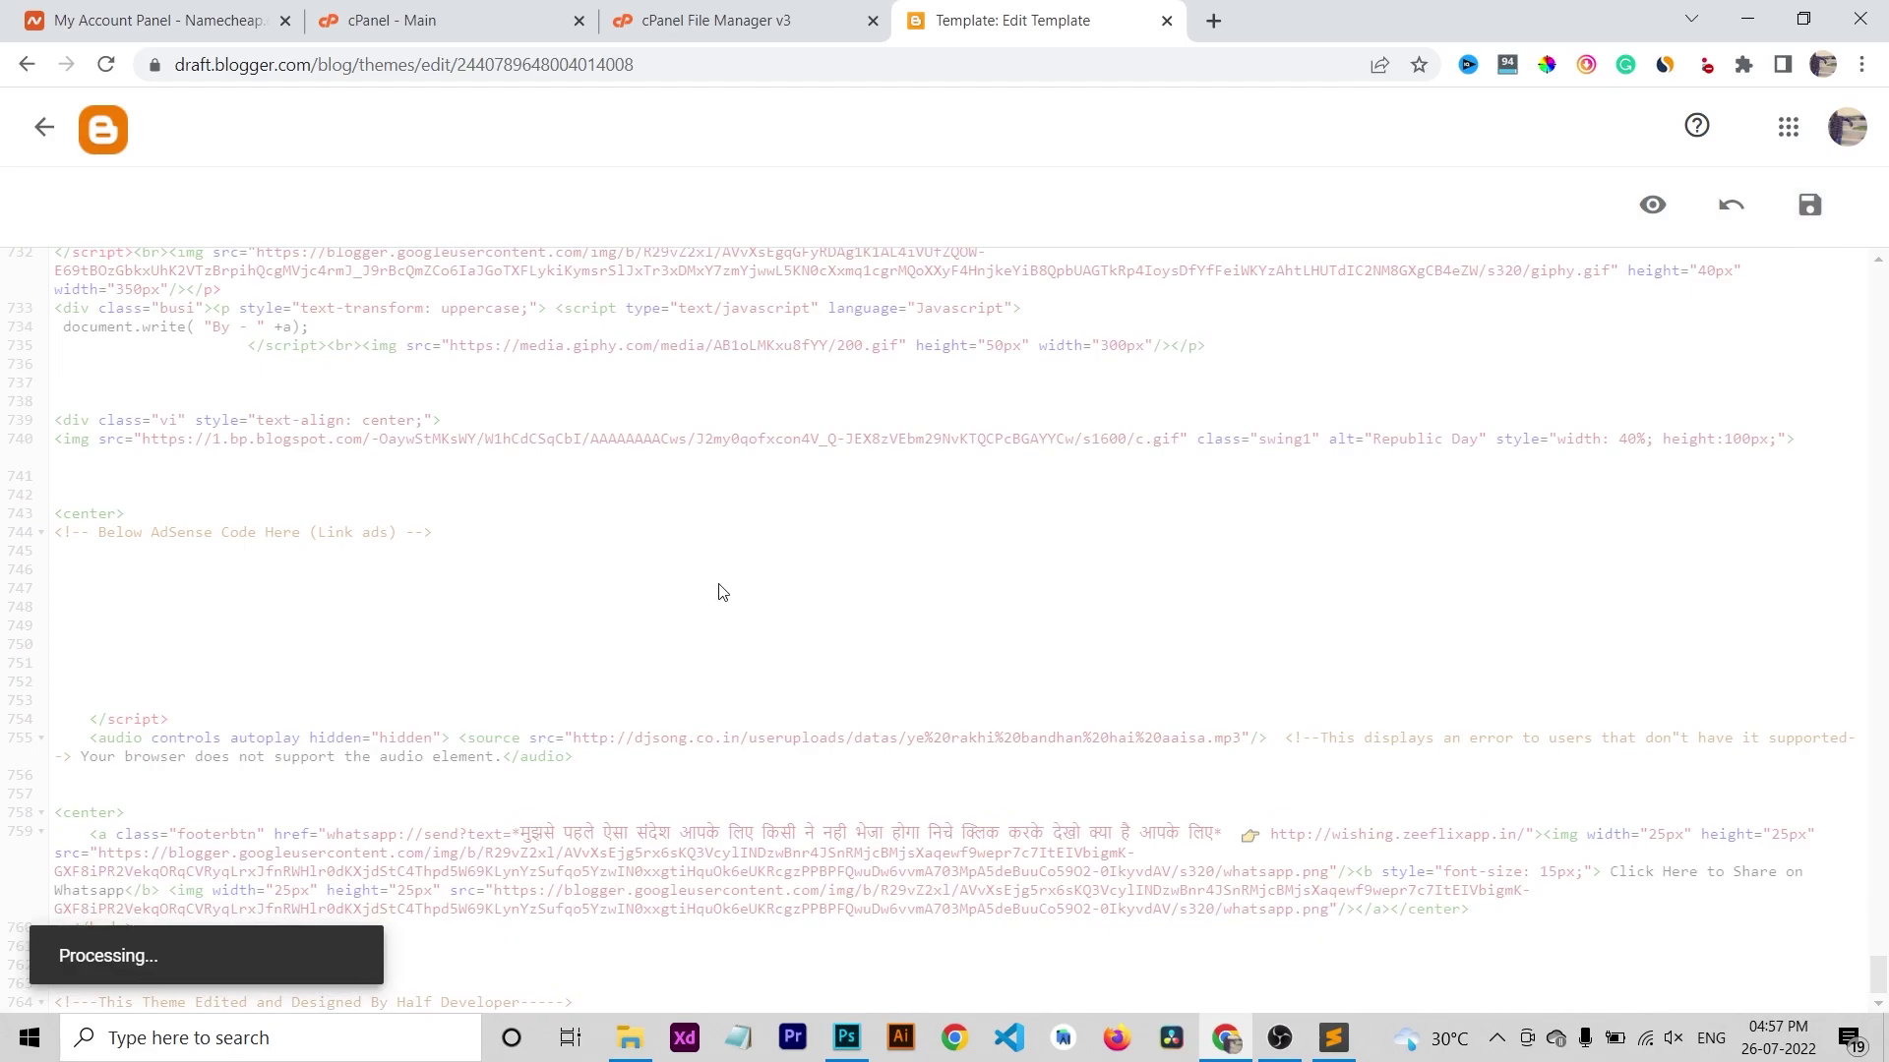
scroll(551, 600, "up", 20)
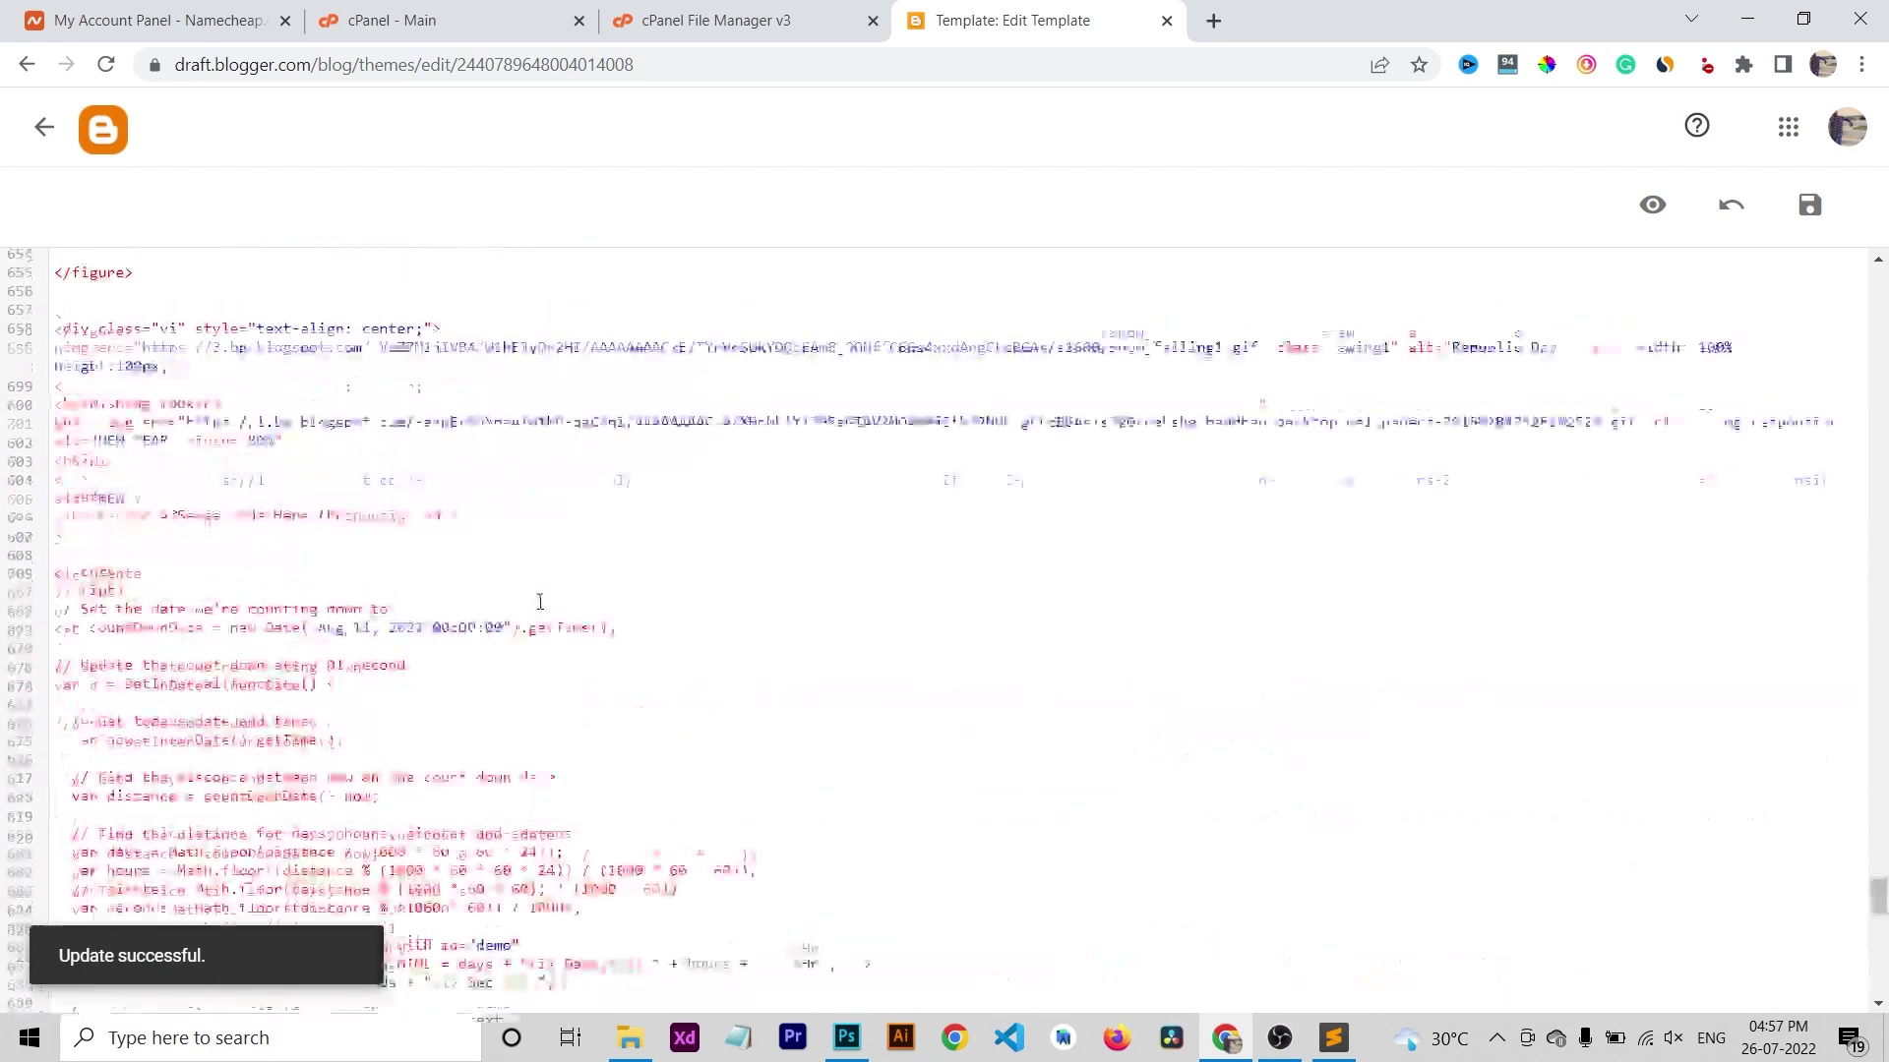
Leave the theme editor, view the live blog, and submit n as the name.
left_click(25, 133)
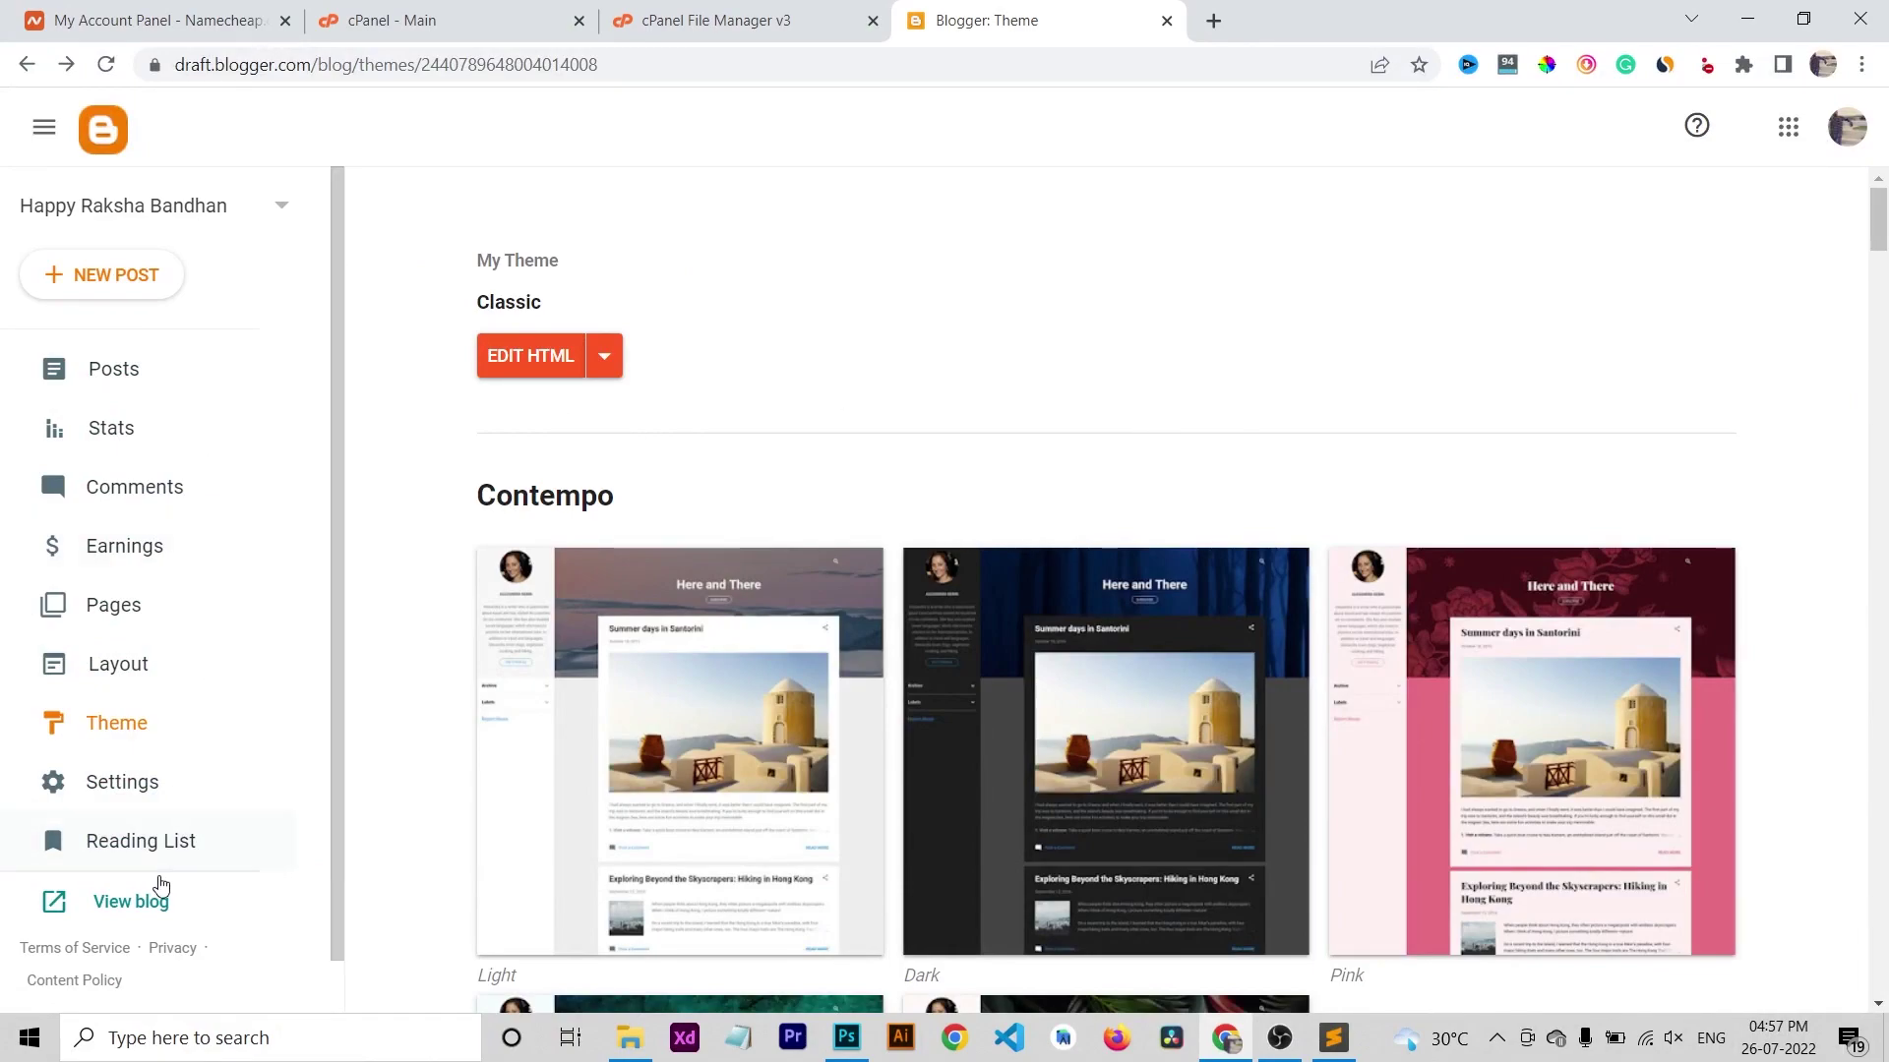
left_click(135, 902)
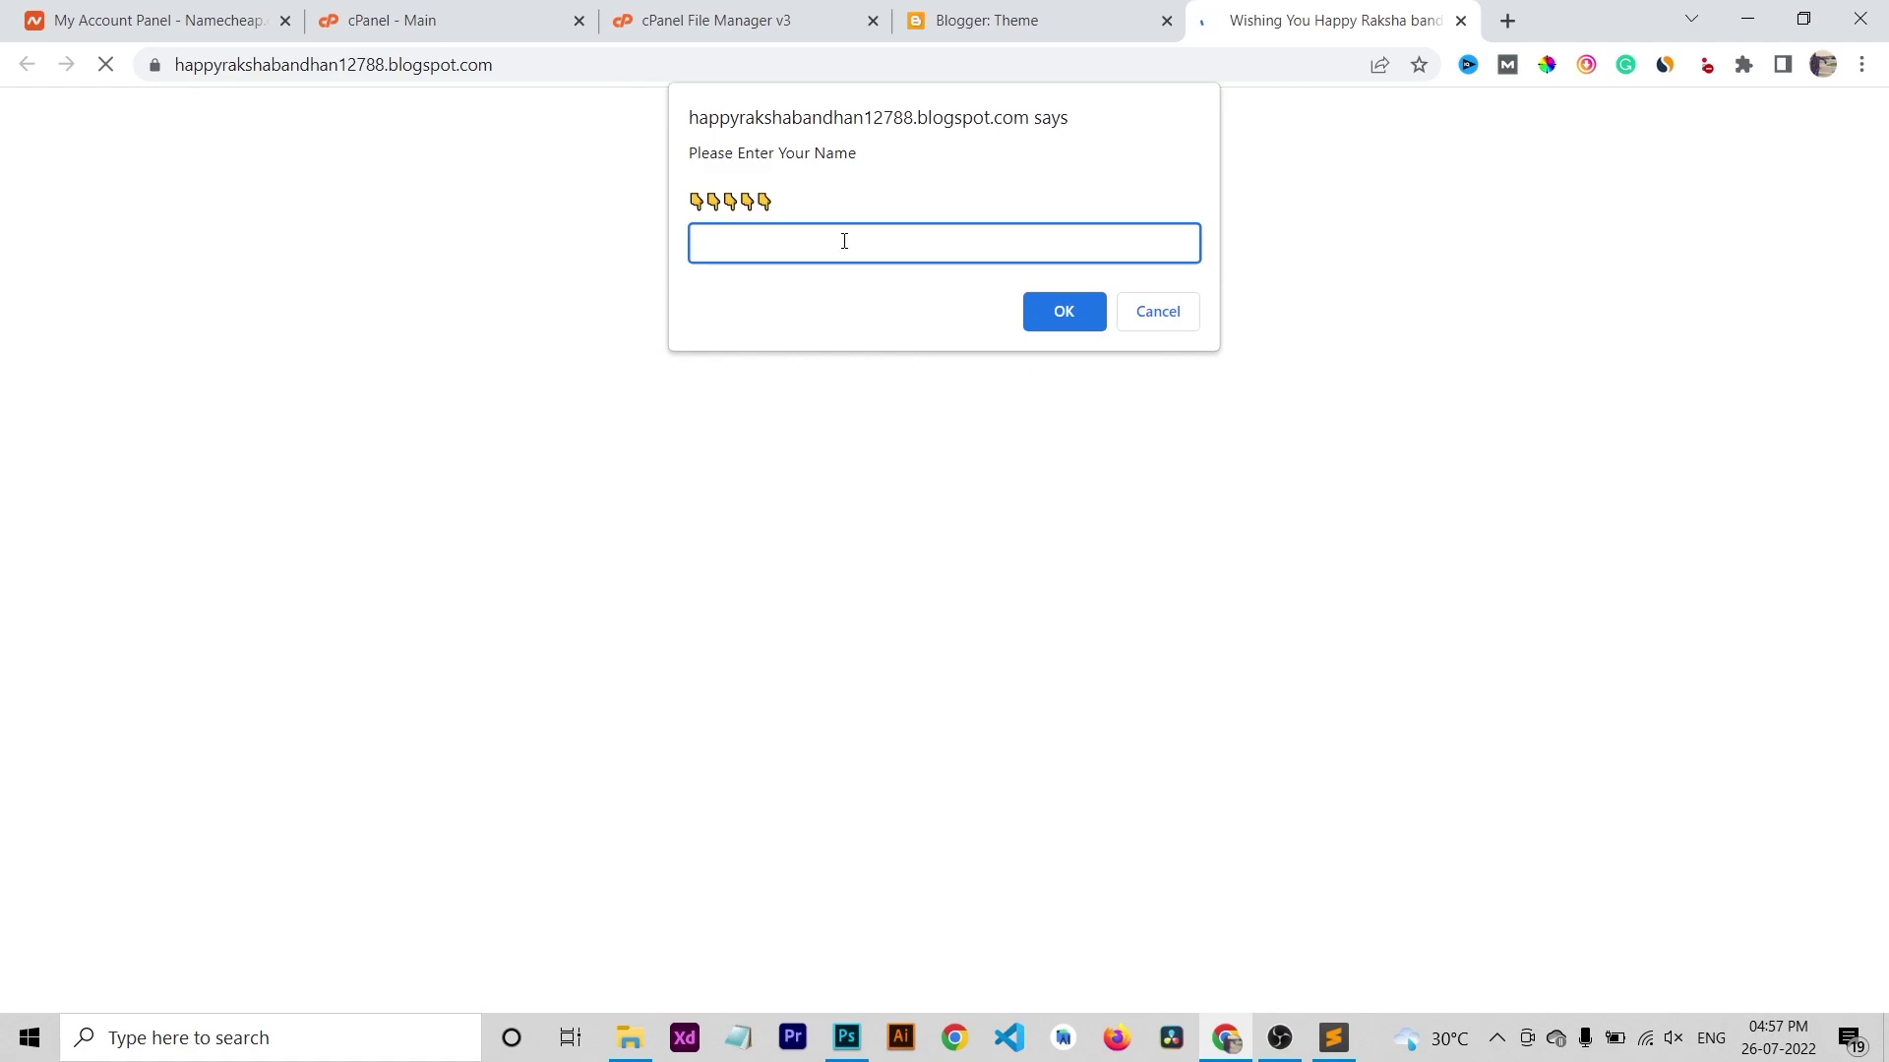
type("n")
key("Return")
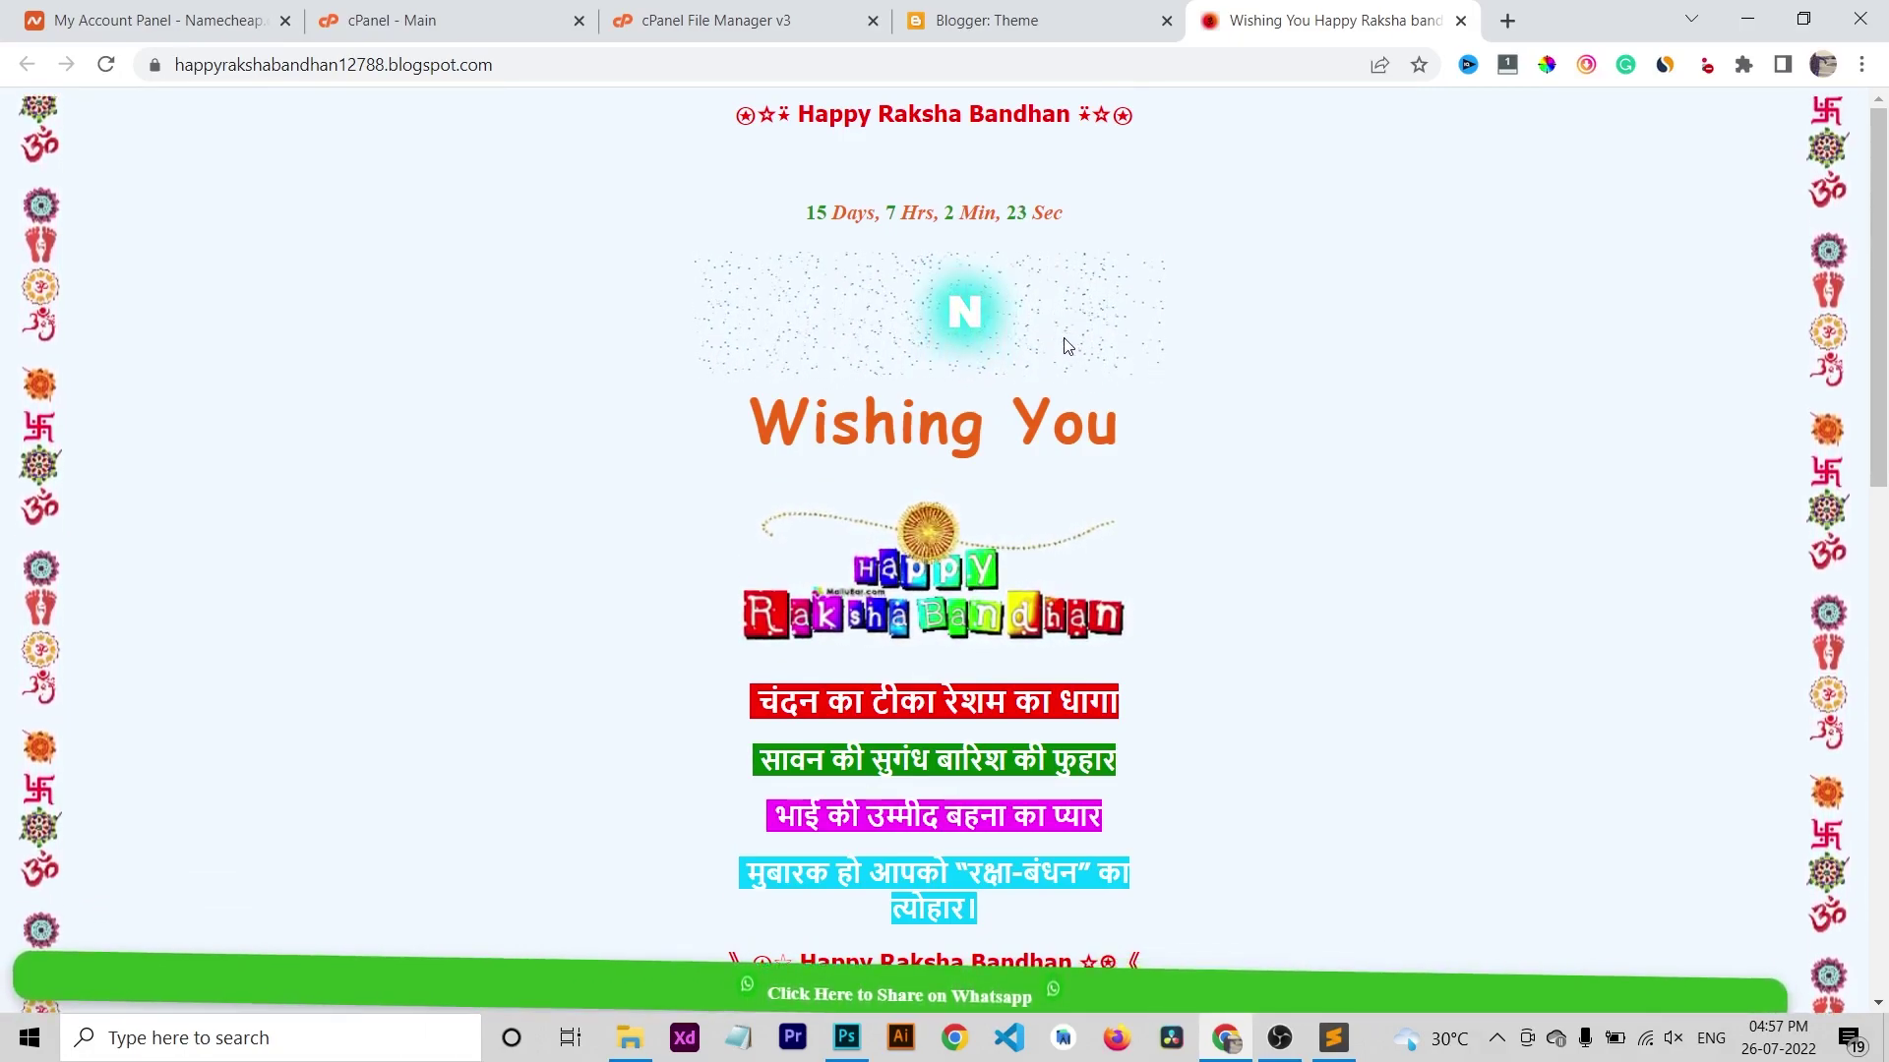
Review the blog's greeting page from start to end, reload it, and cancel the name prompt.
scroll(1053, 364, "down", 10)
scroll(1043, 395, "up", 10)
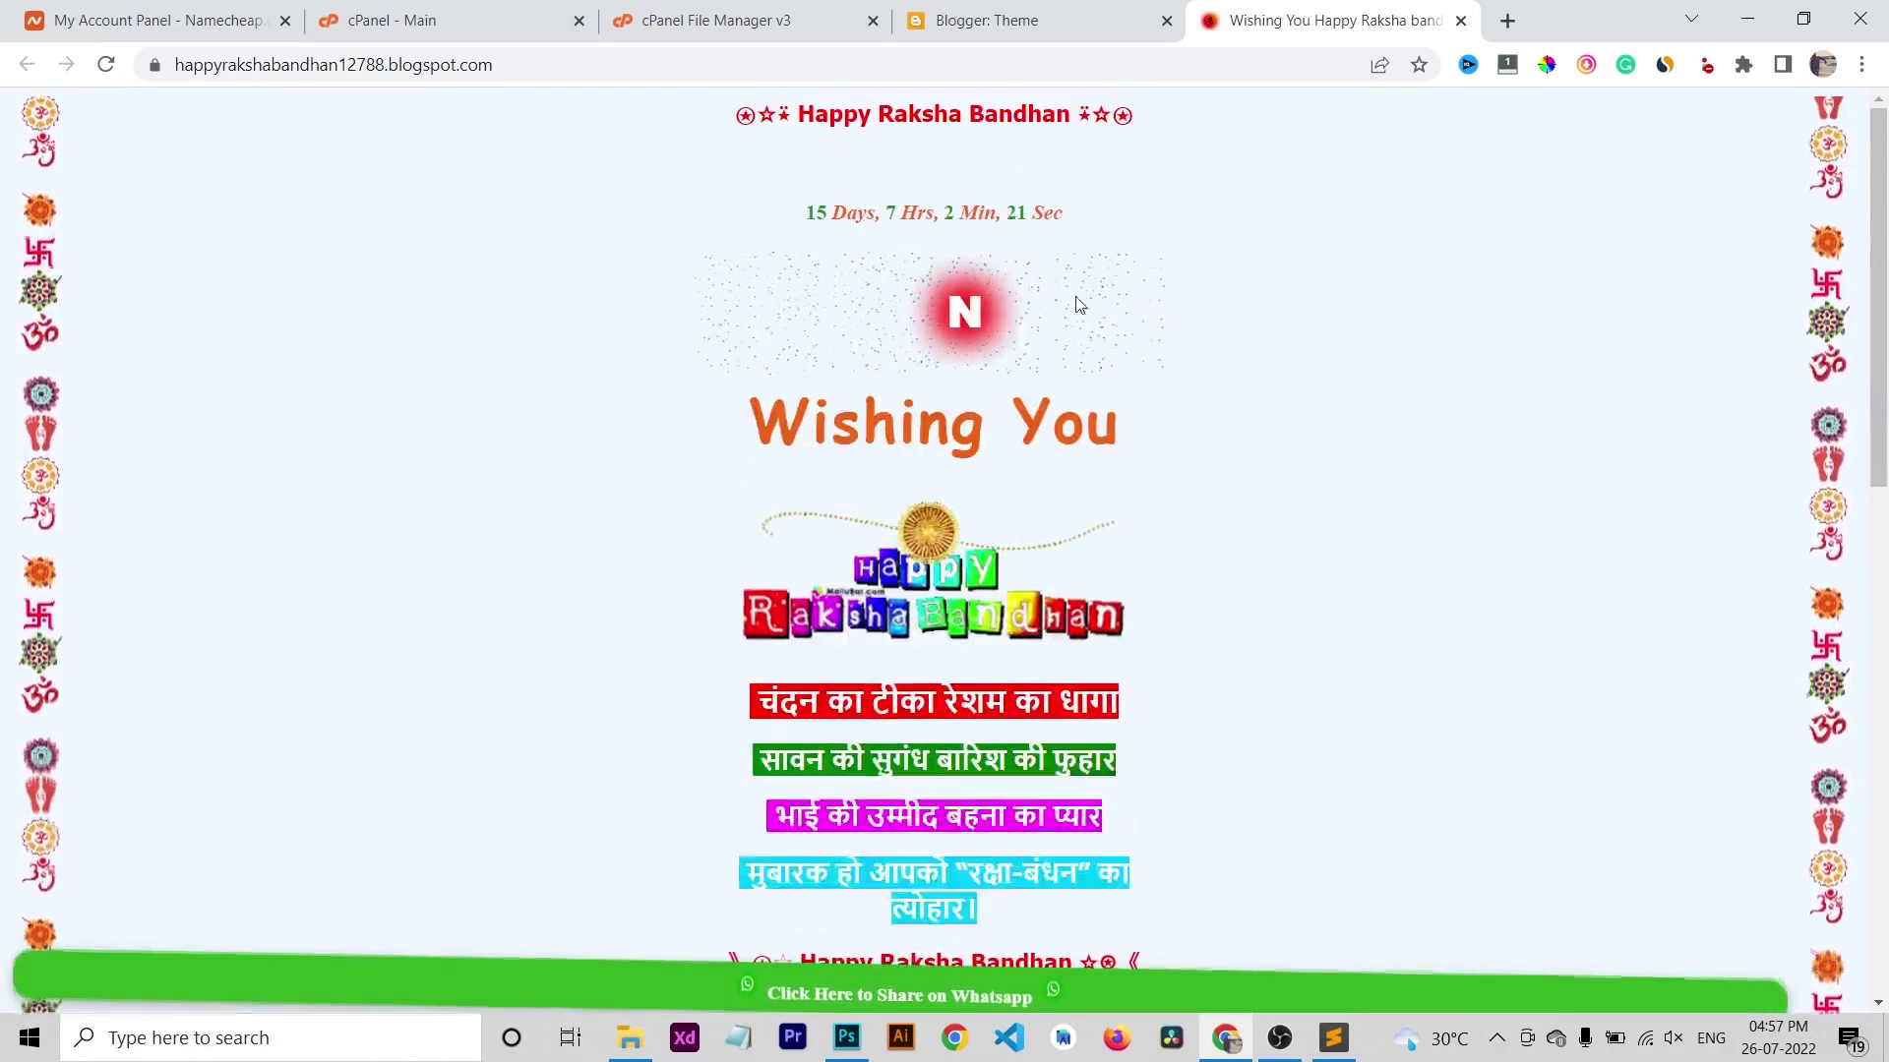
scroll(1187, 534, "down", 7)
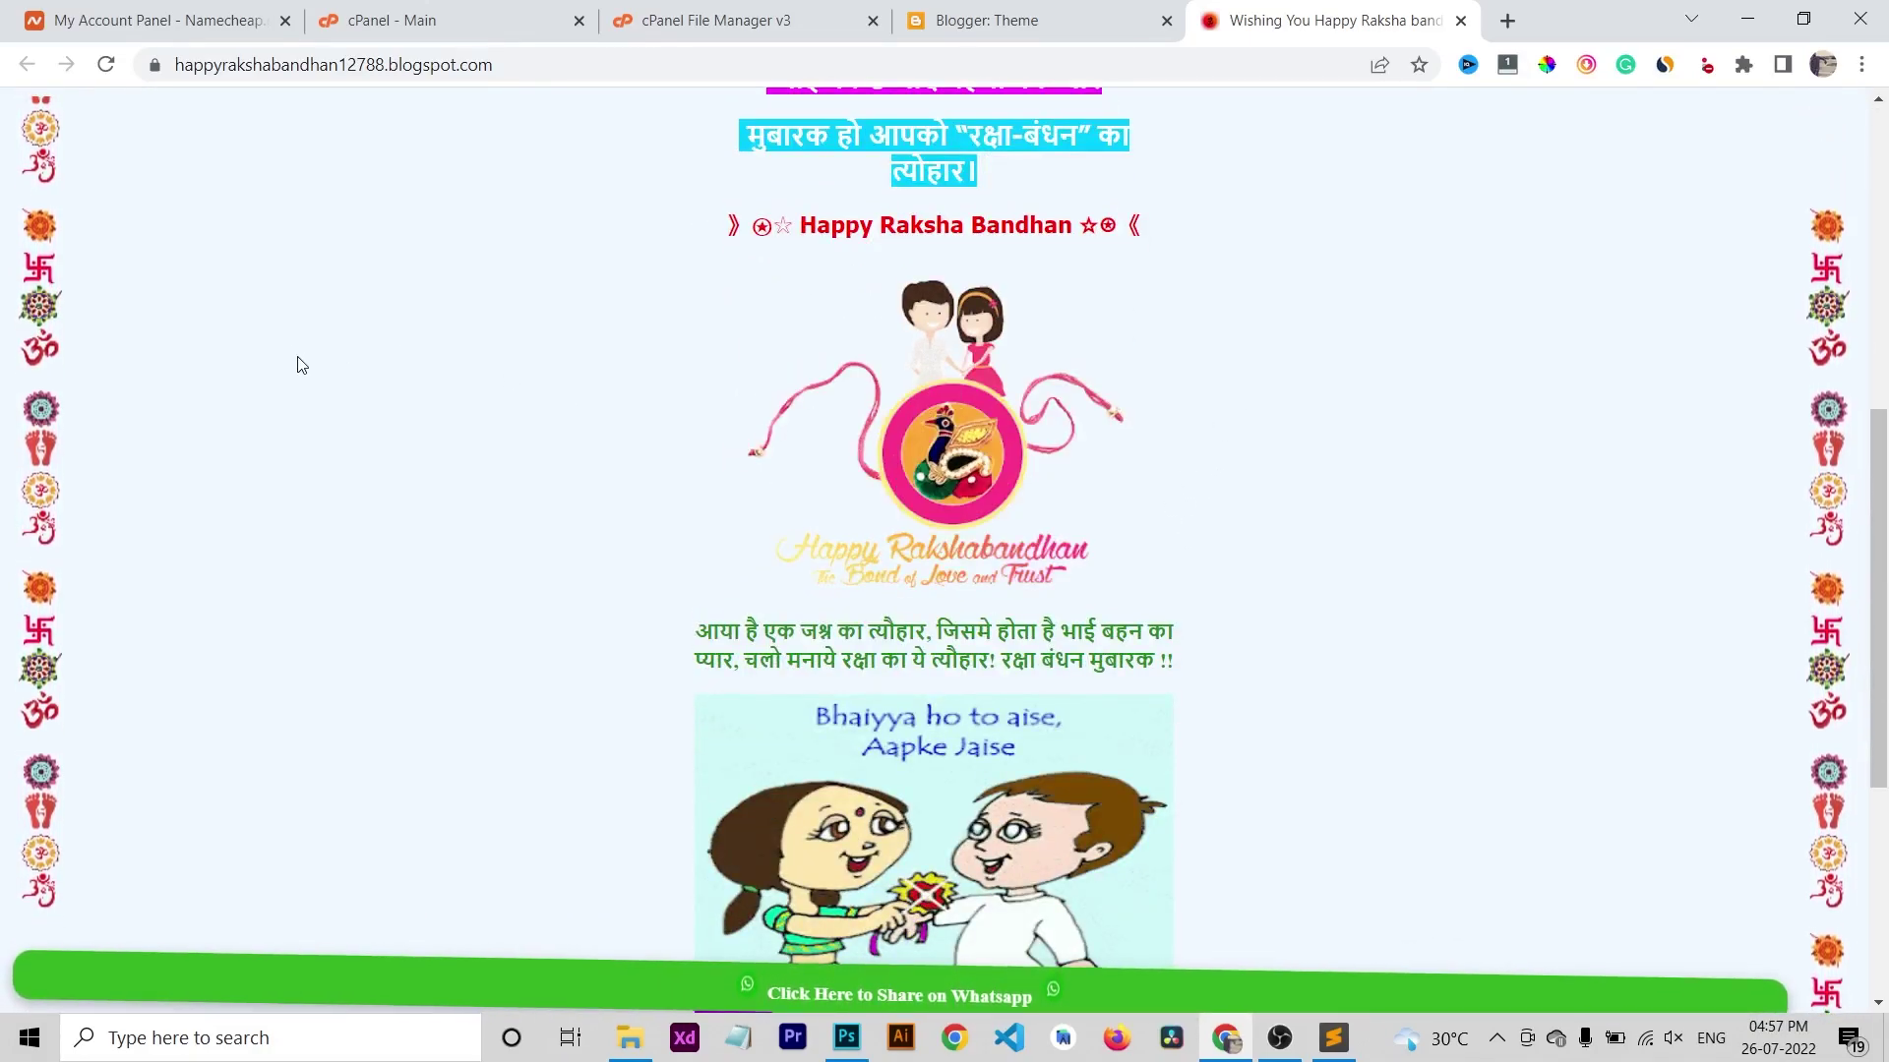
left_click(105, 64)
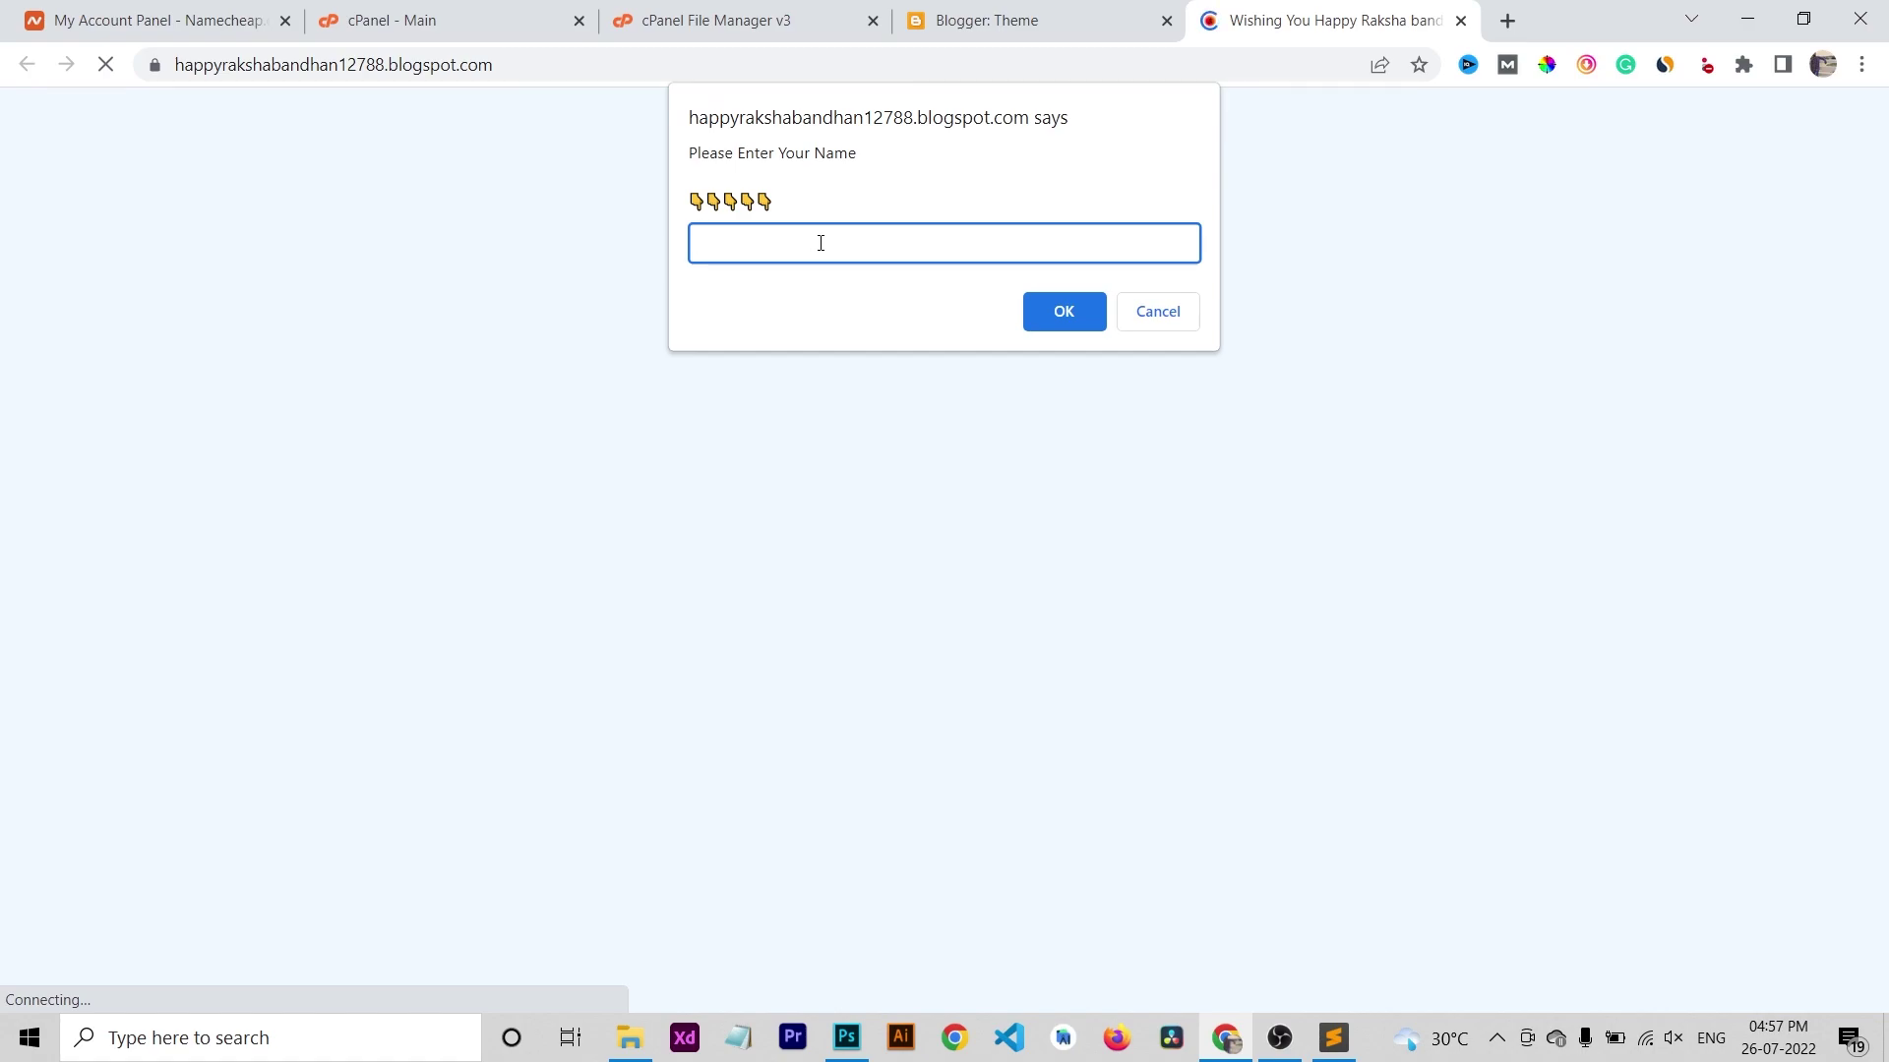
left_click(1172, 313)
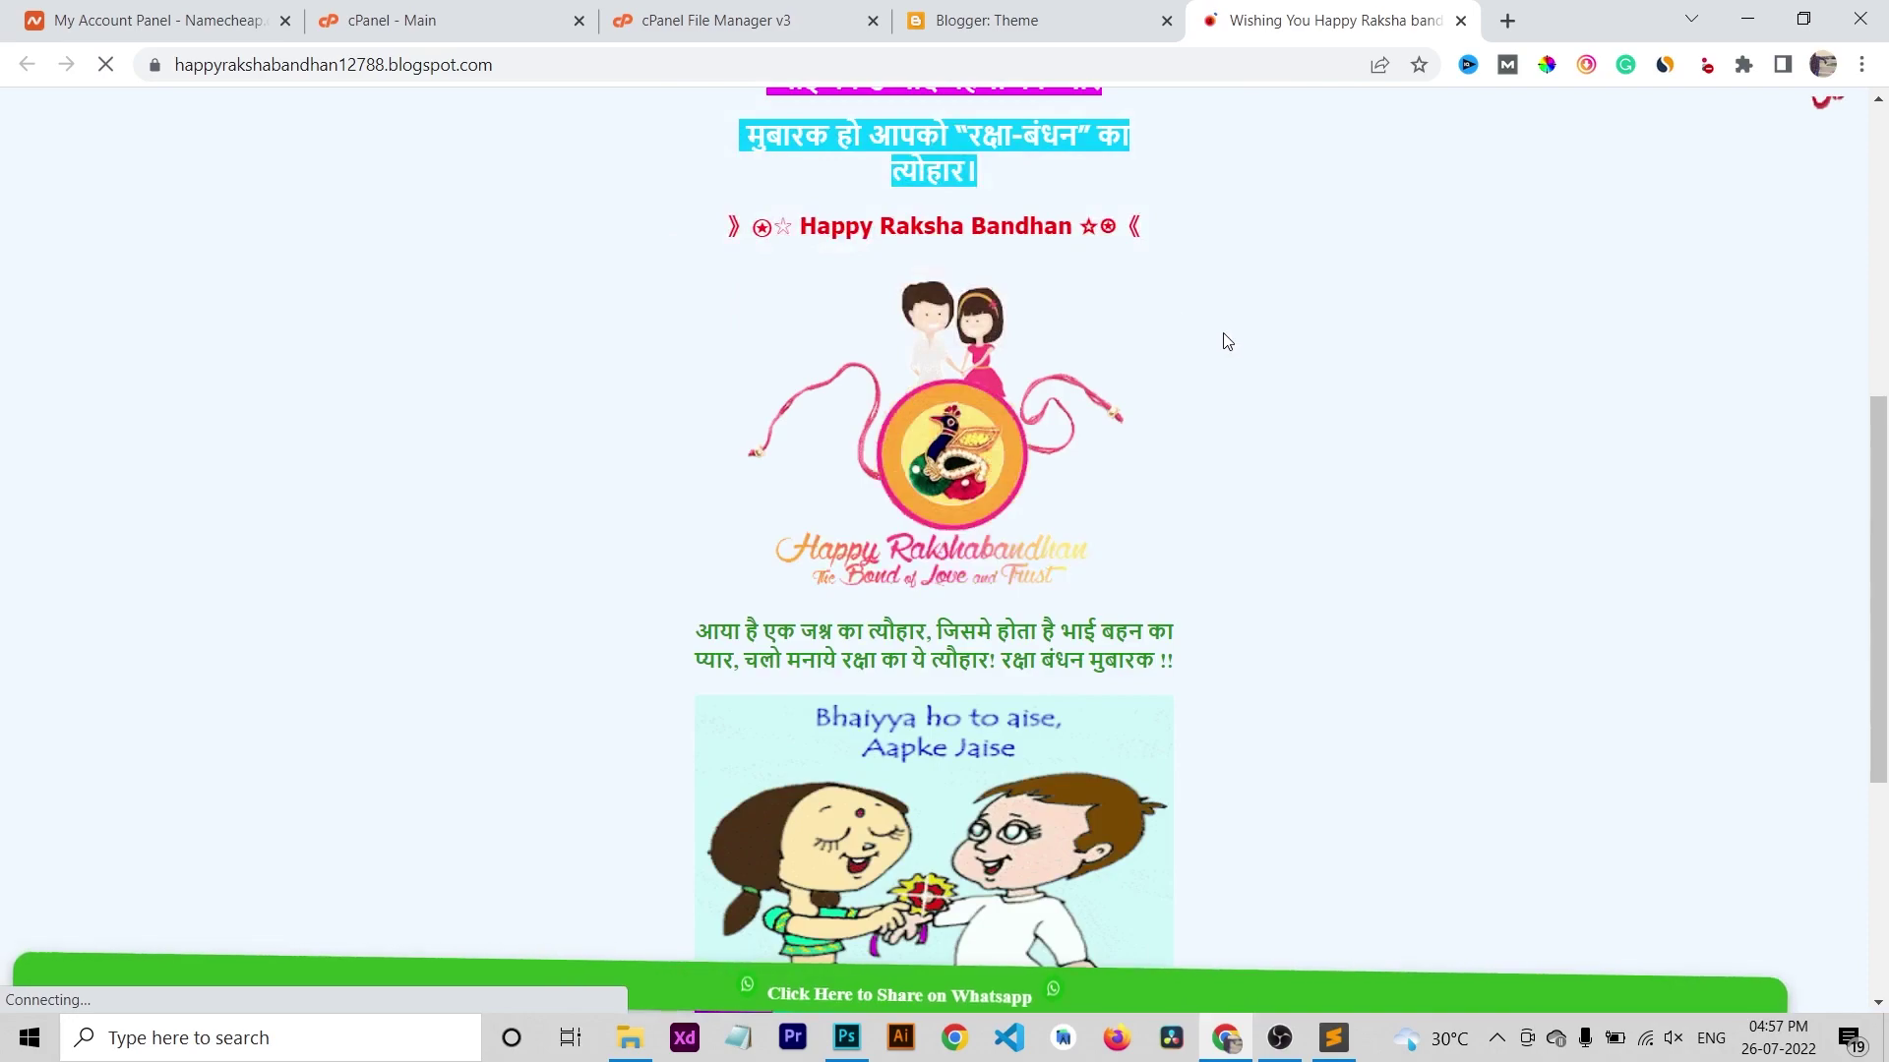